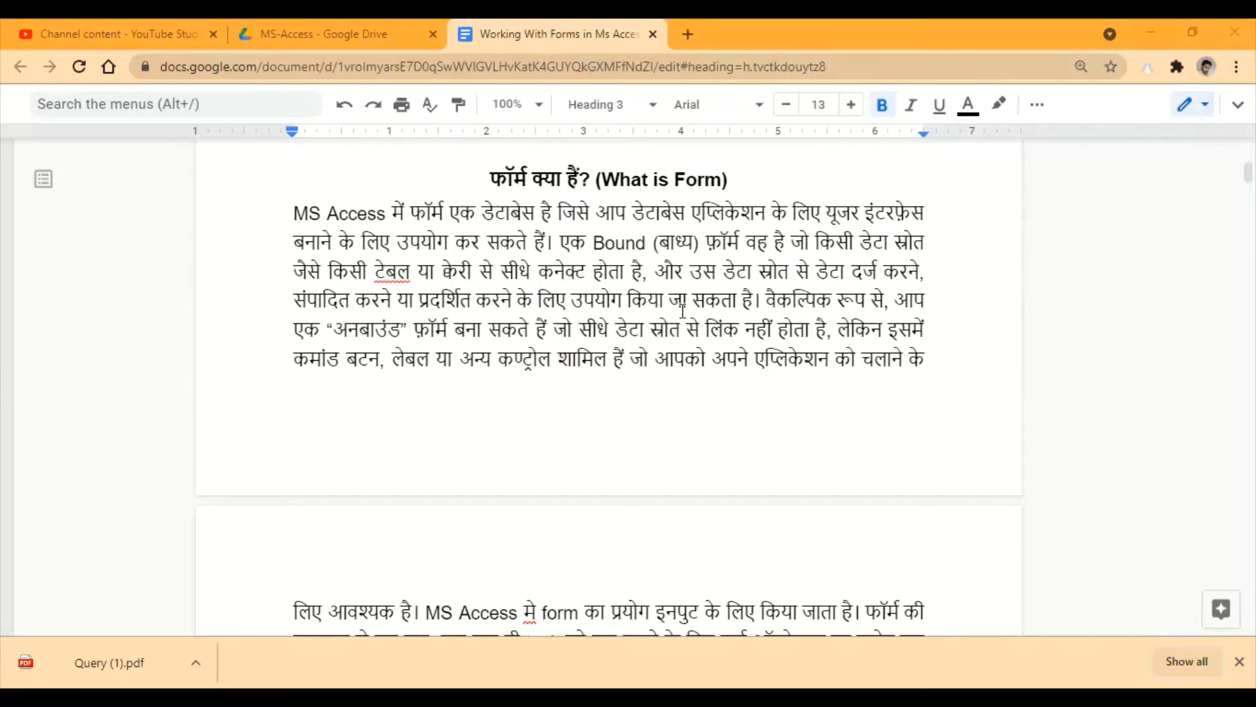
- Read the "What is Form" explanation and the following paragraphs on using forms in MS Access
scroll(681, 298, "down", 2)
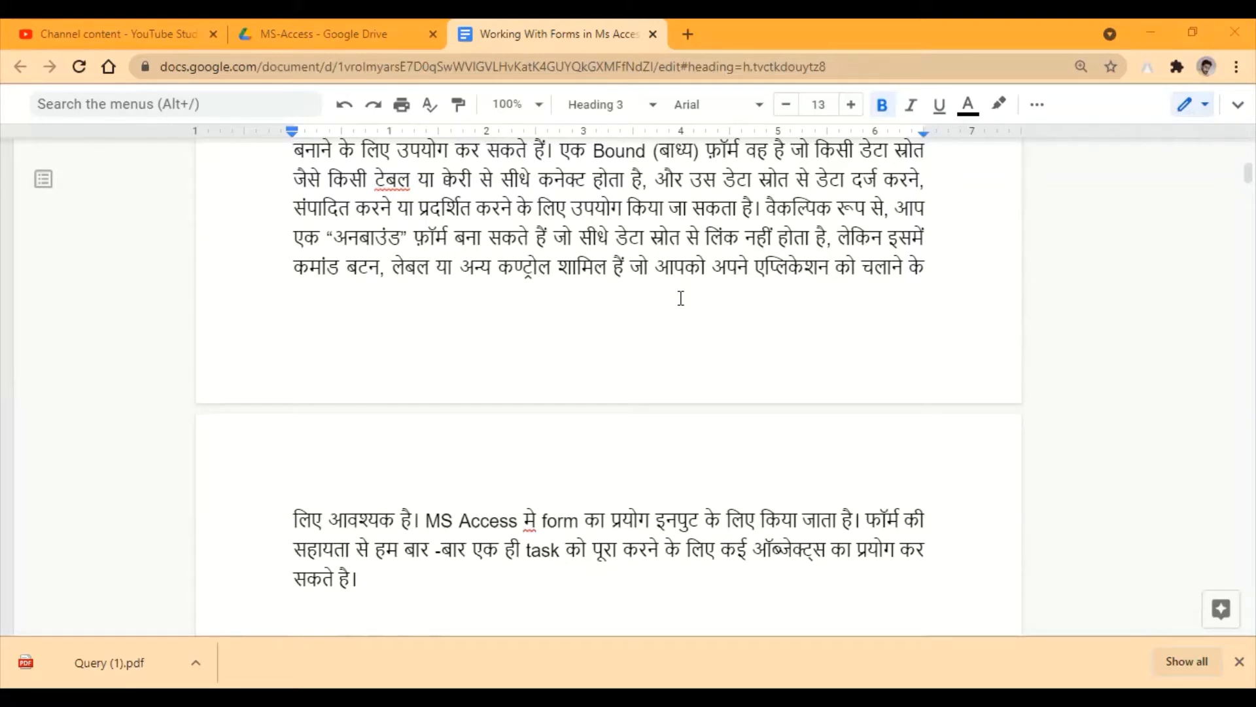
scroll(681, 297, "down", 4)
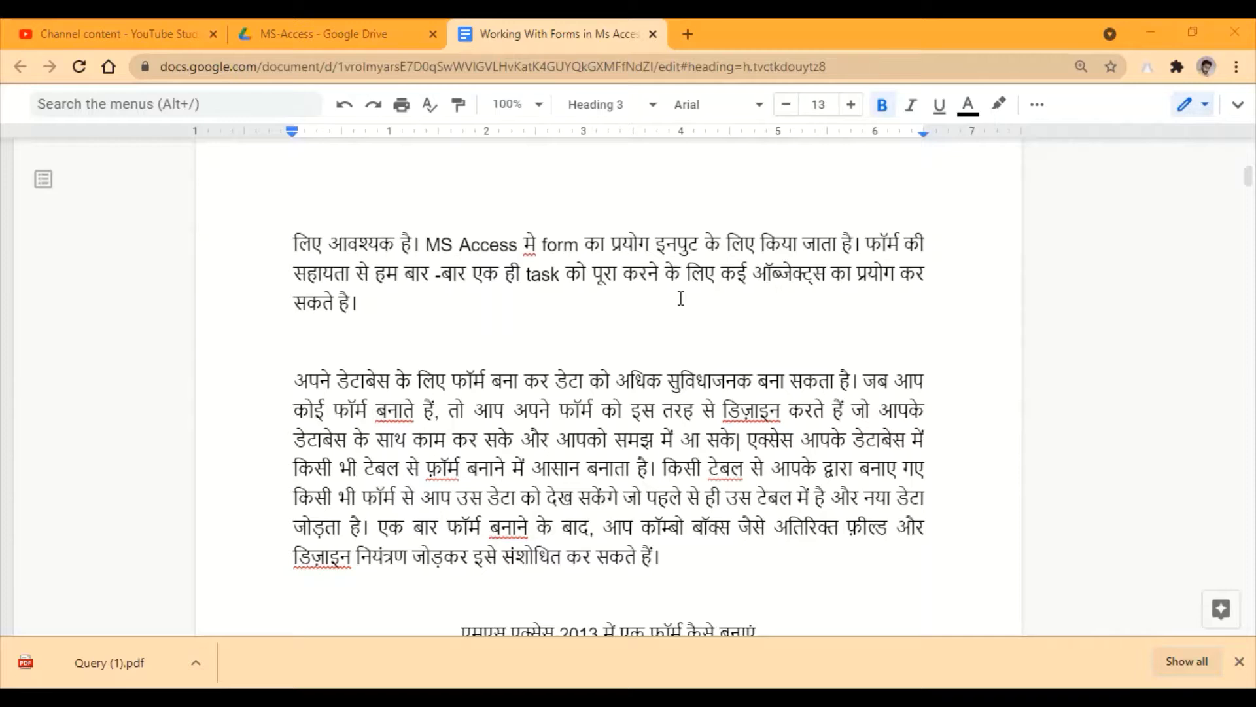
scroll(681, 298, "up", 3)
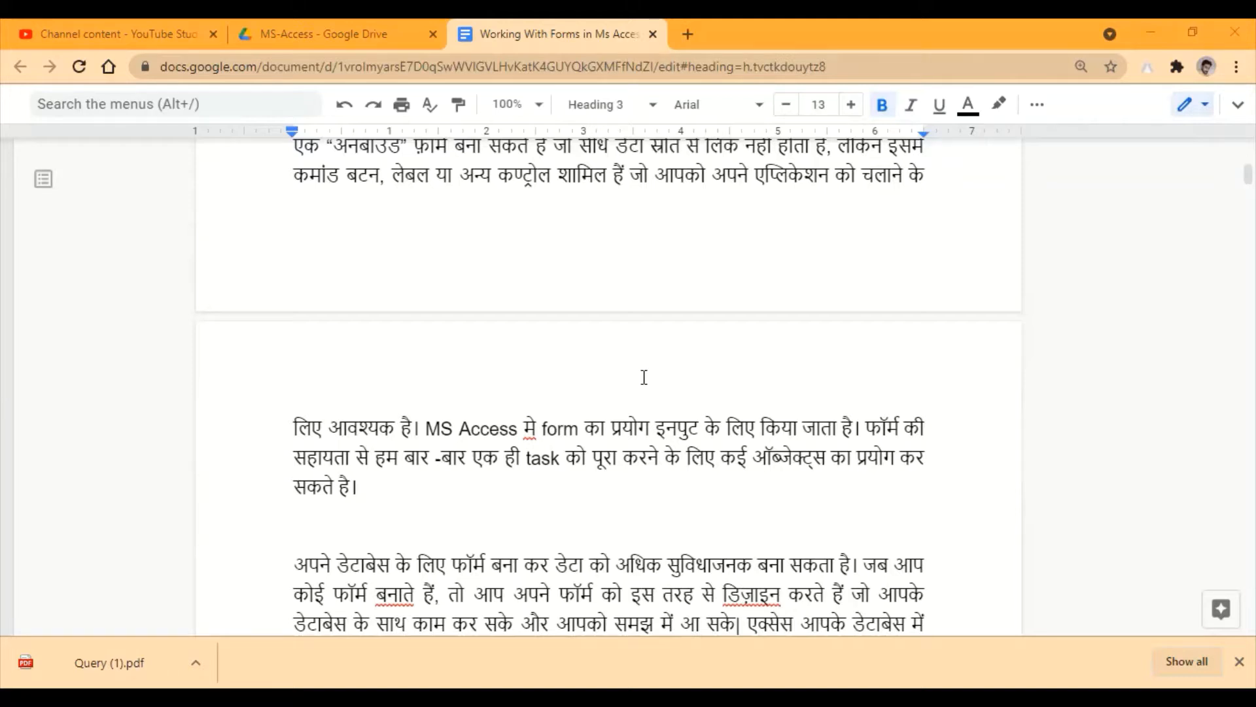
scroll(644, 377, "down", 1)
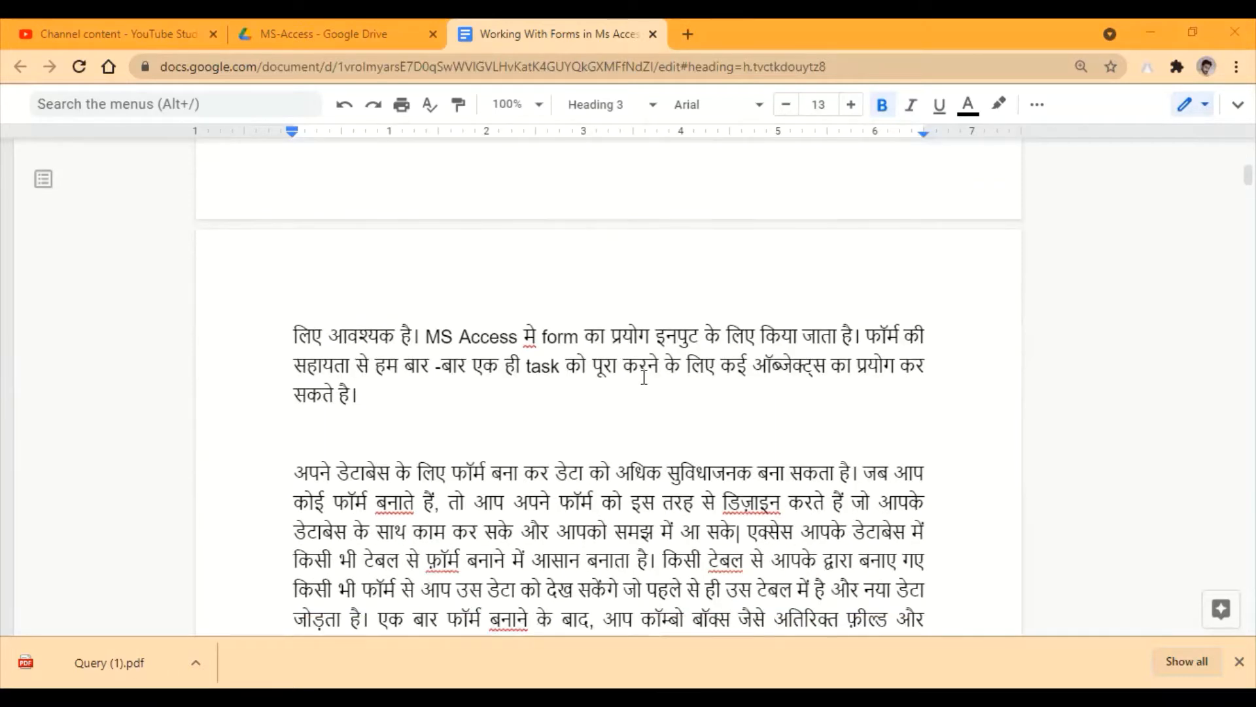
scroll(644, 377, "down", 1)
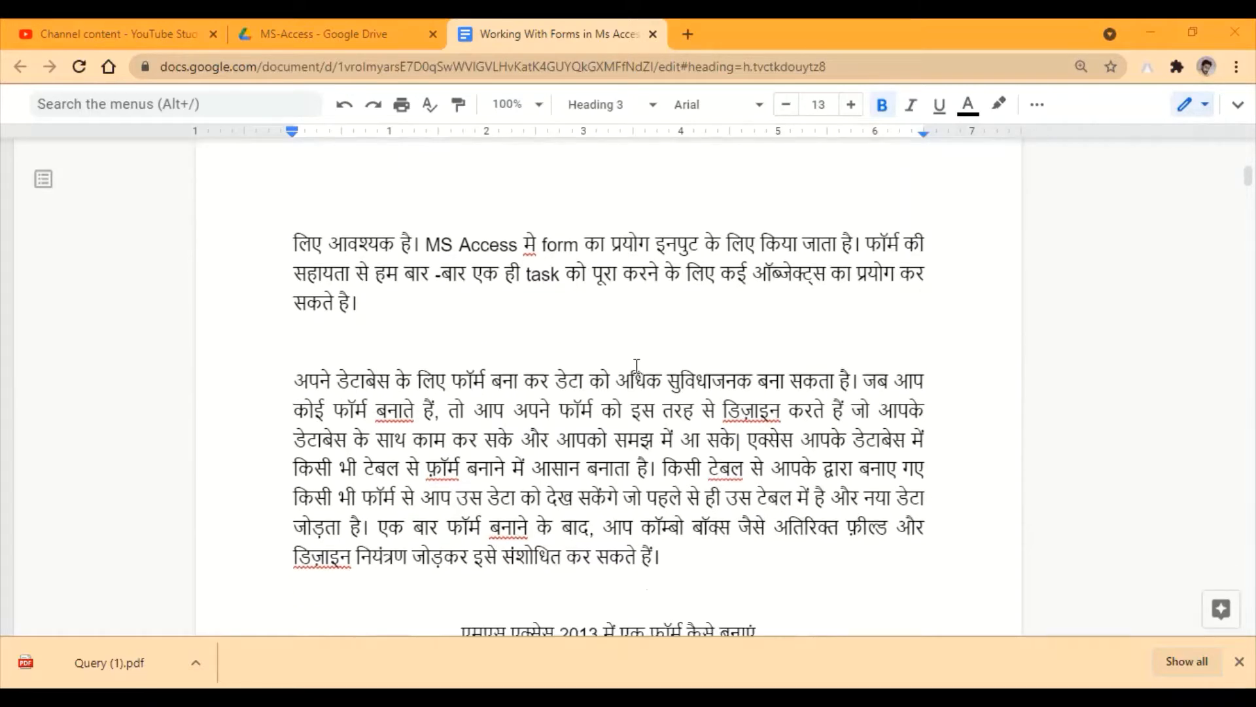
scroll(637, 367, "down", 1)
scroll(544, 261, "up", 1)
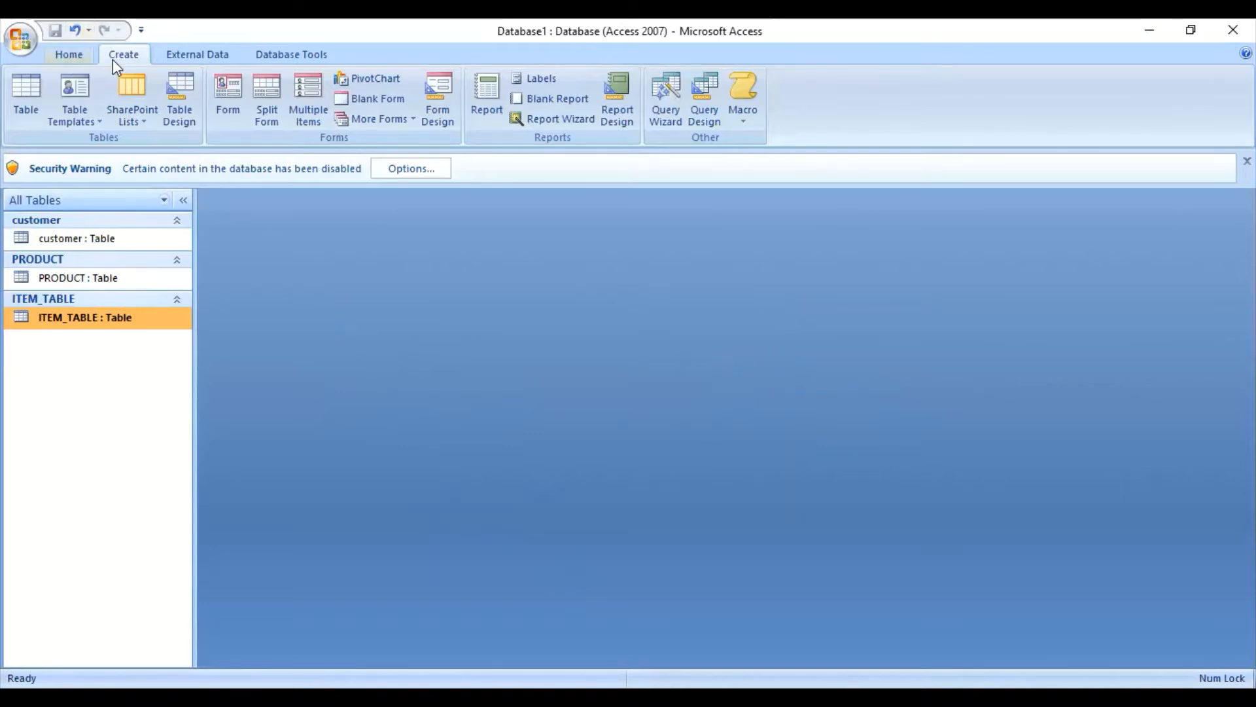
- Open the customer table and create a simple form from it that shows one record at a time
left_click(72, 54)
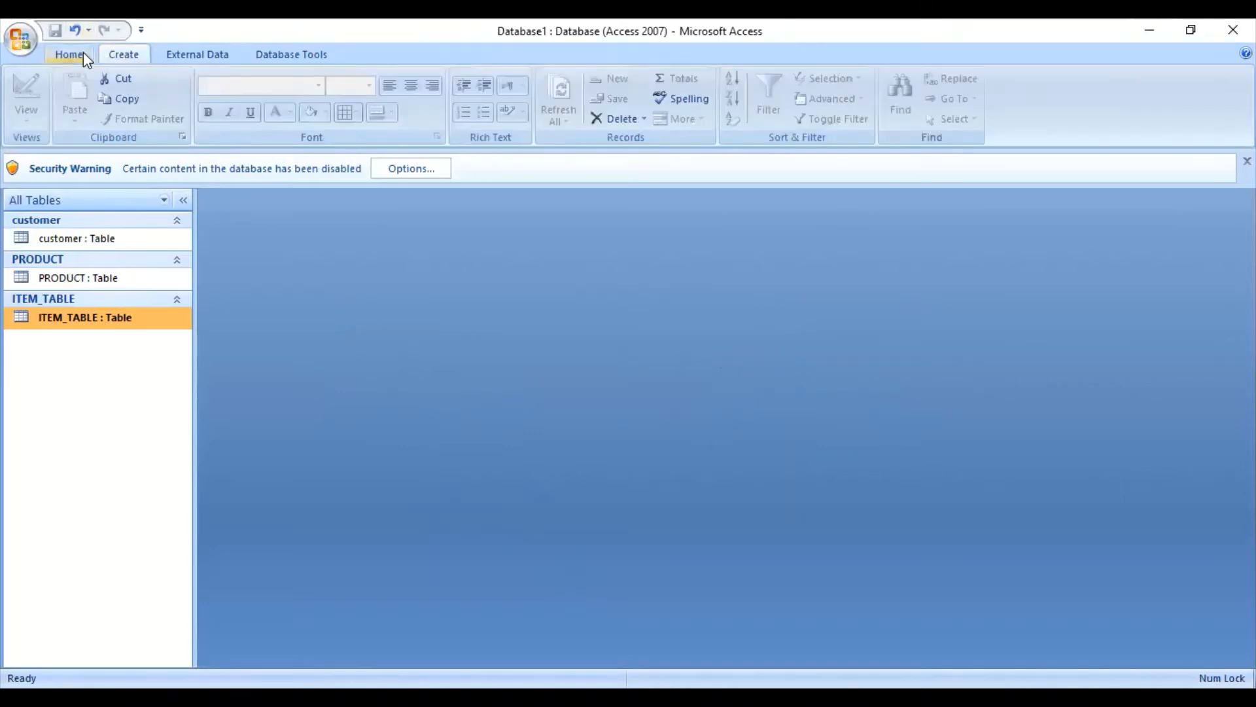
left_click(120, 55)
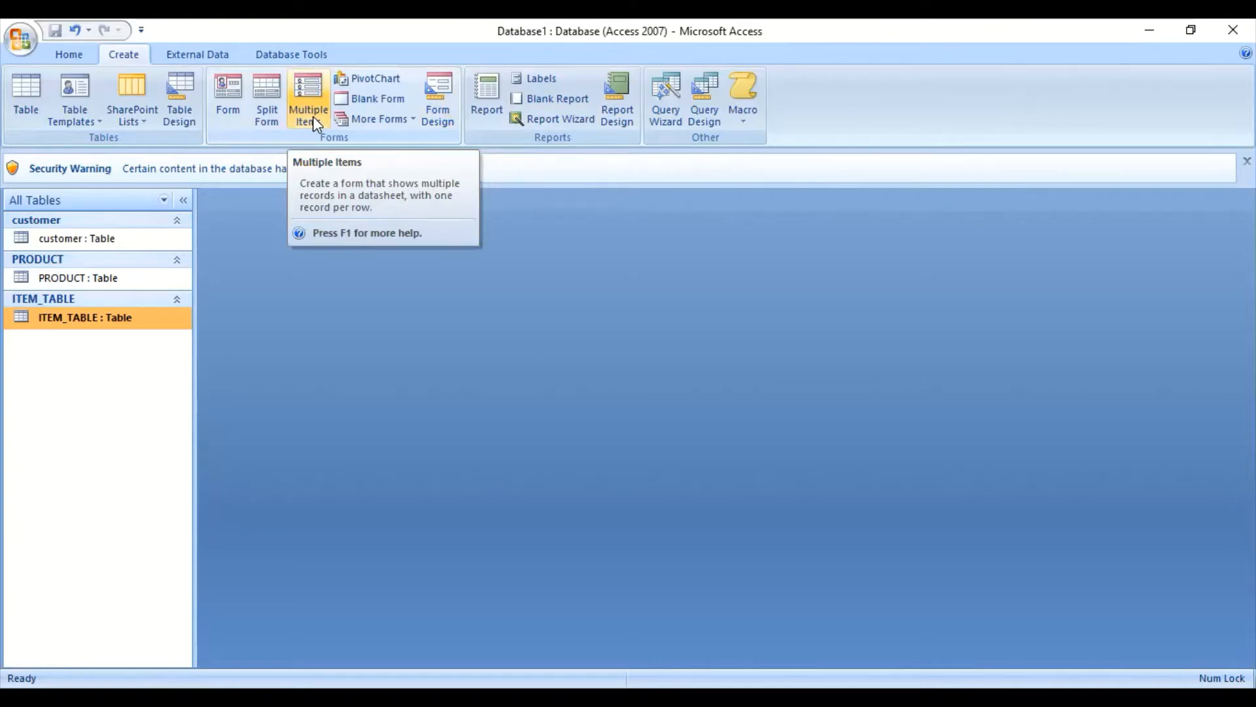
double_click(108, 240)
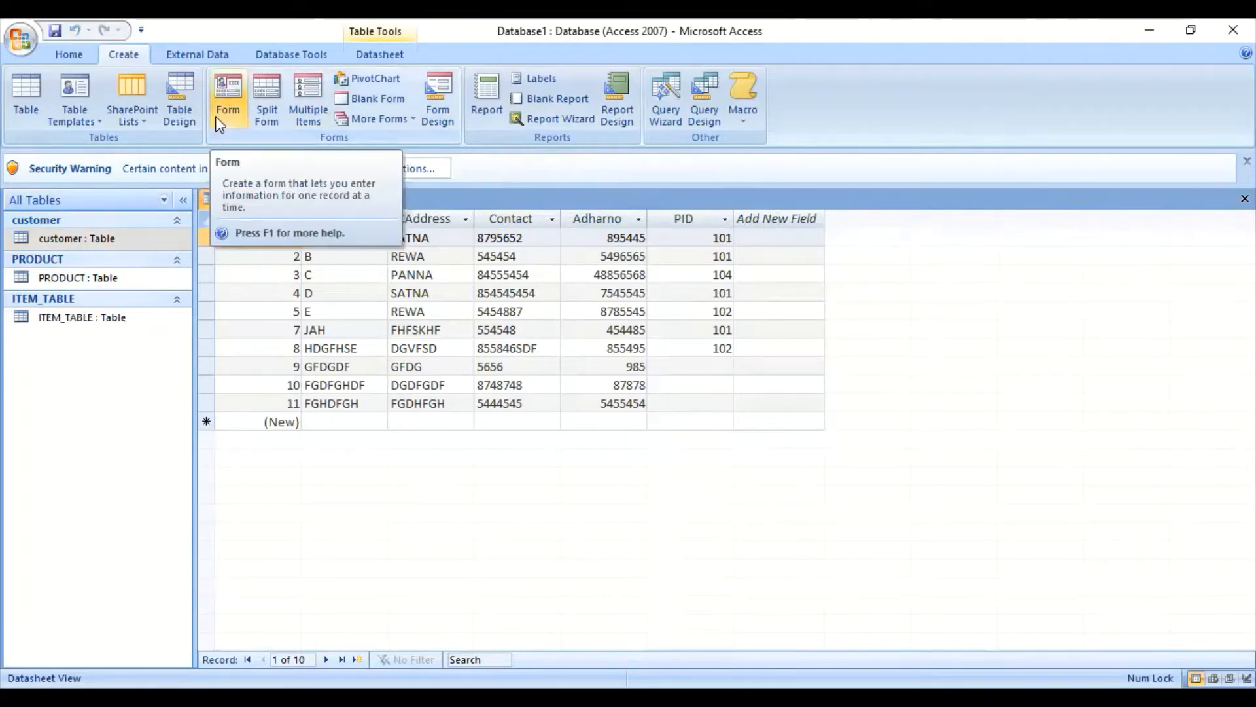
left_click(228, 85)
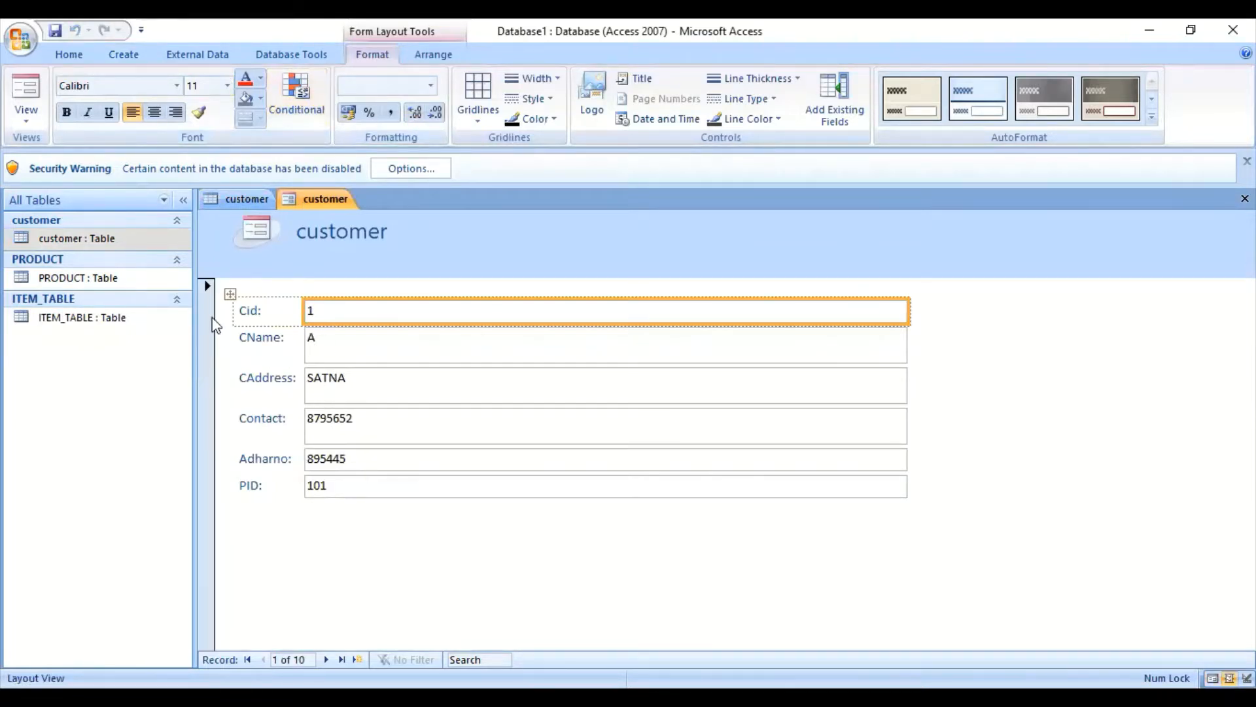
- Compare the customer table's datasheet with the fields of the new customer form
left_click(250, 200)
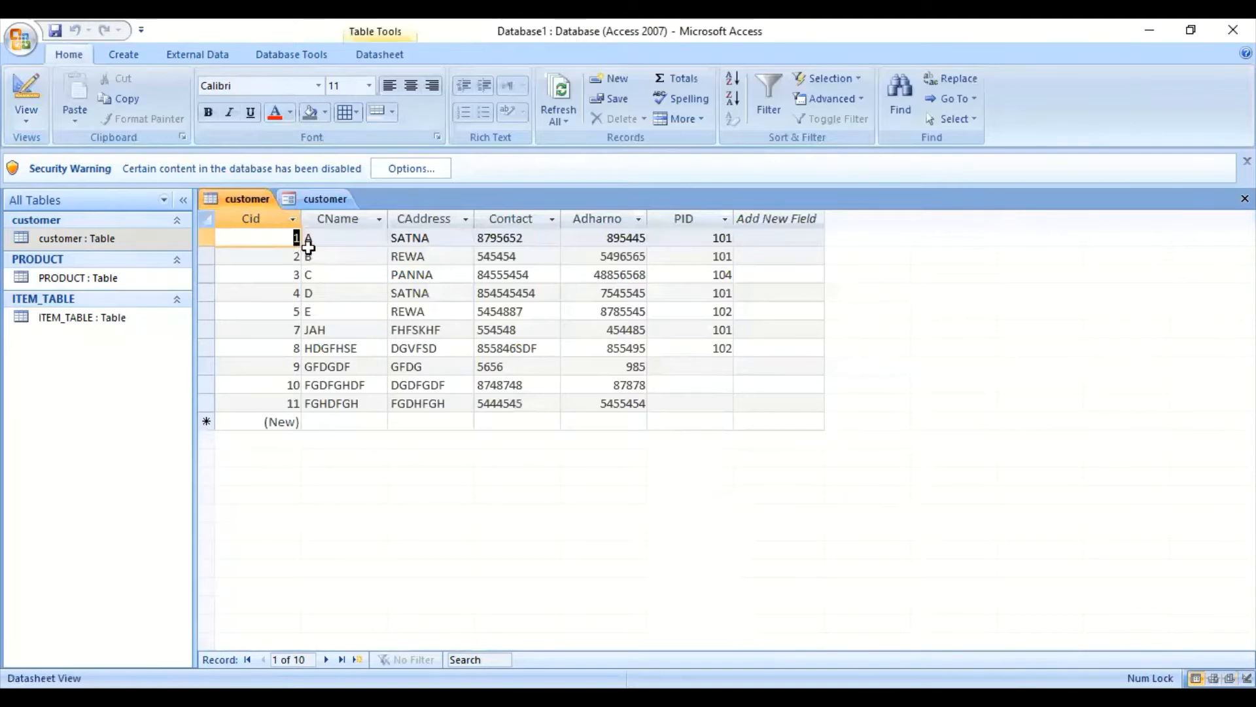
left_click(300, 199)
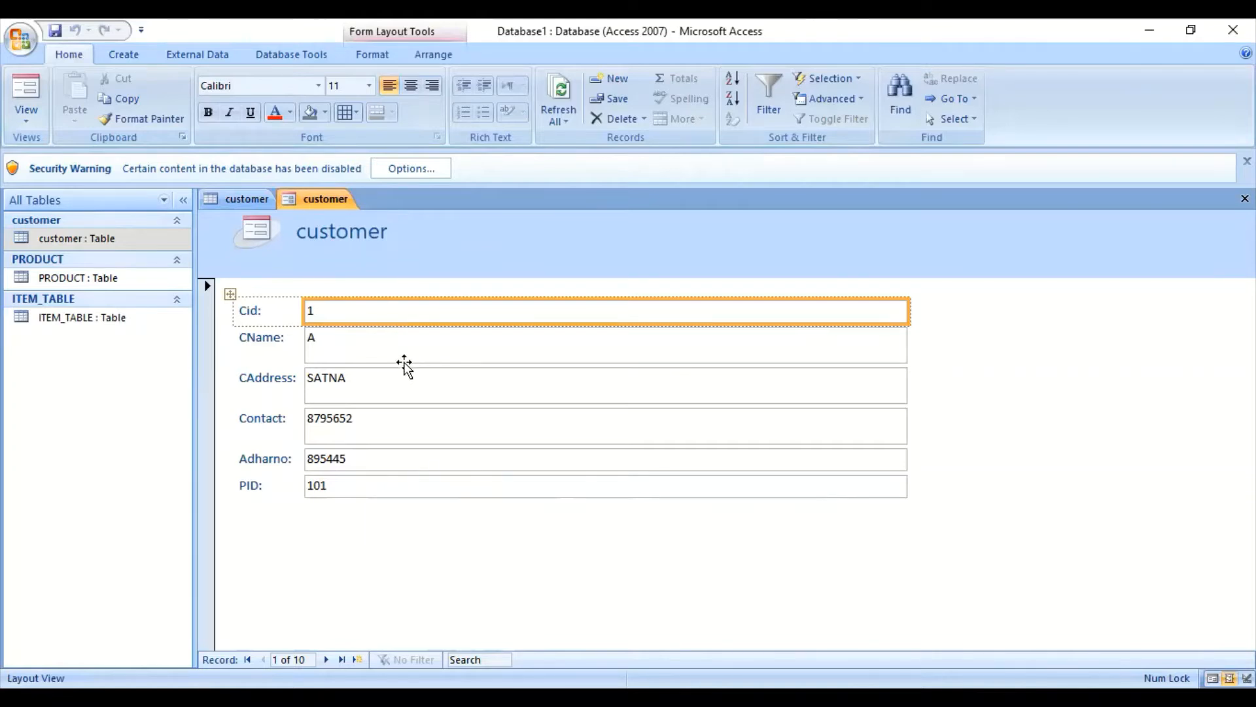
left_click(437, 388)
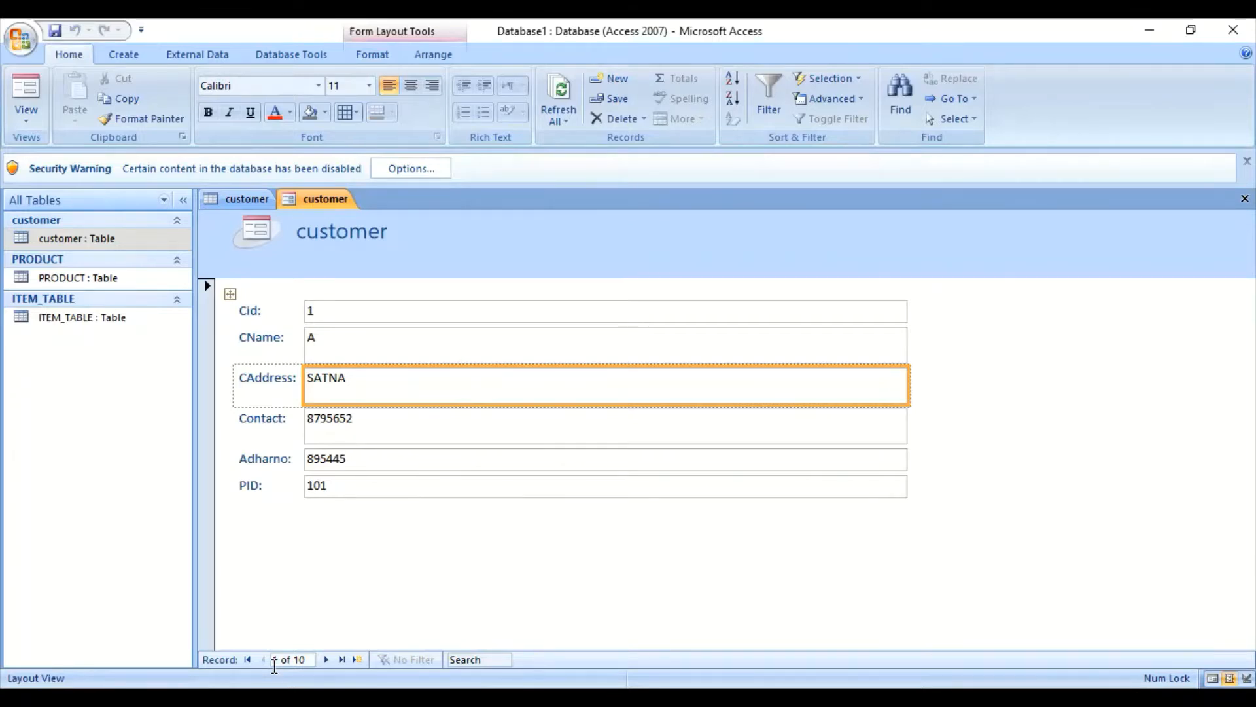
- Browse the customer form forward to the fourth record, jump to the last record and return to the first
left_click(328, 647)
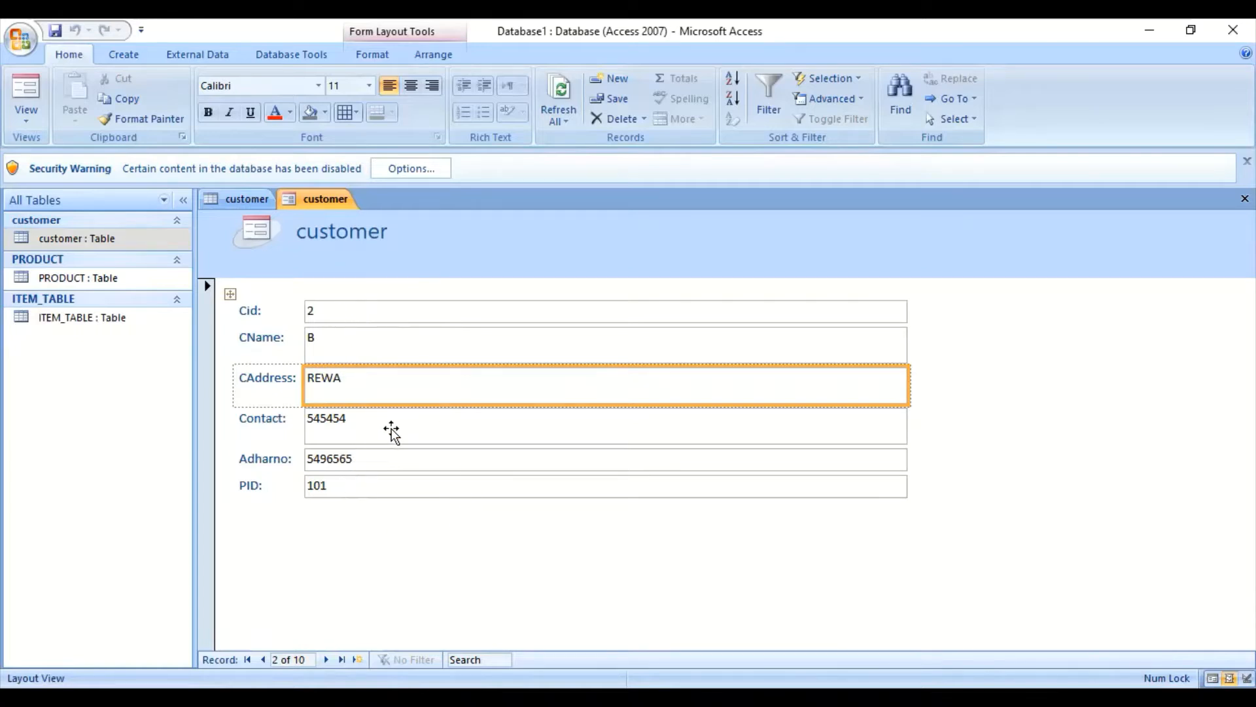
left_click(337, 655)
left_click(337, 655)
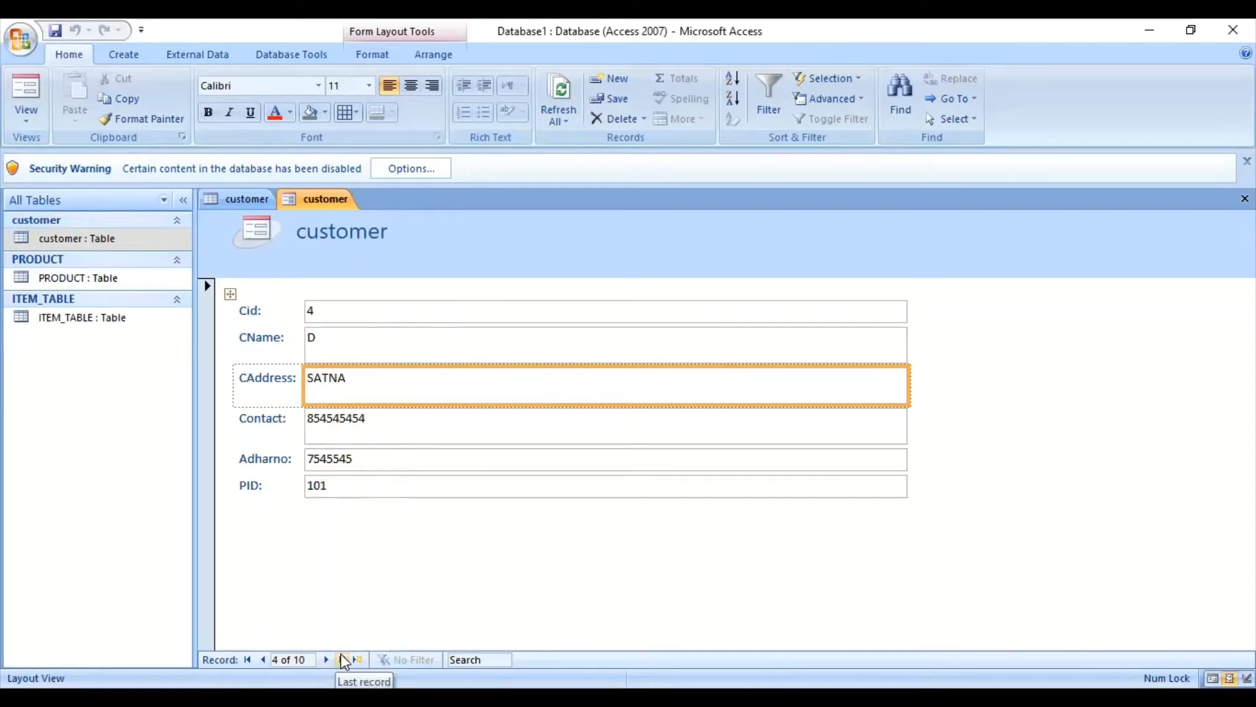
left_click(342, 660)
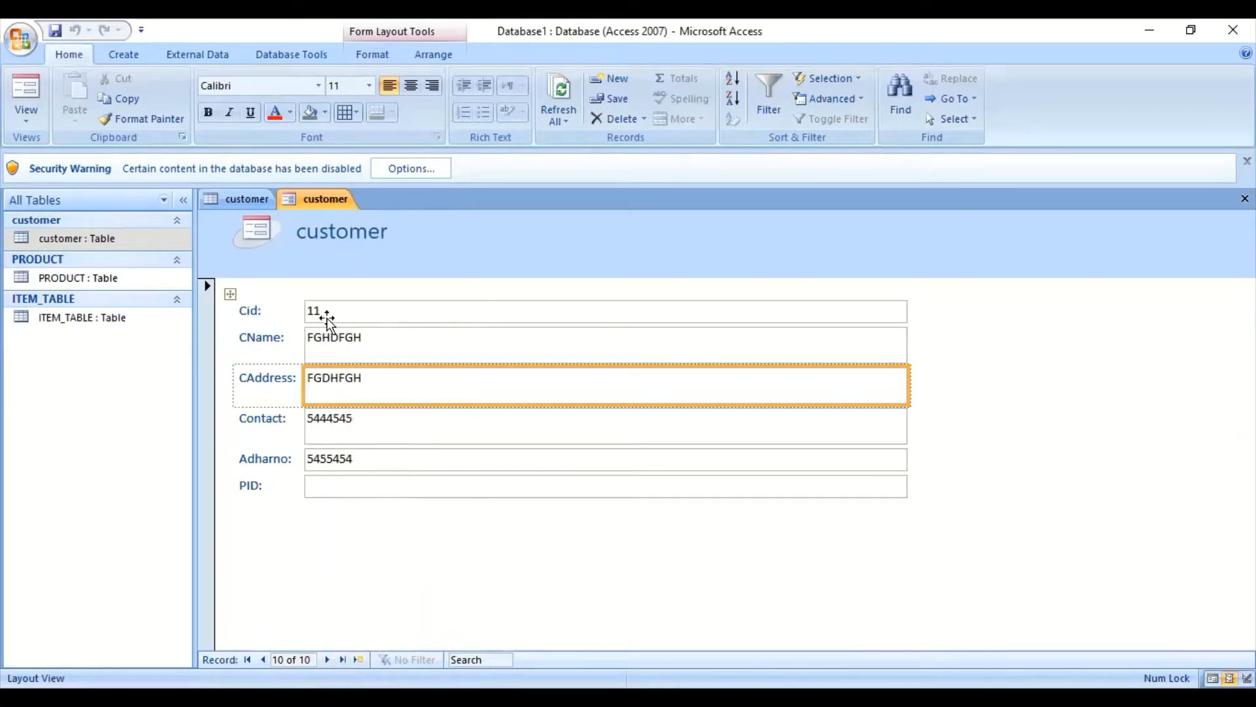
left_click(248, 660)
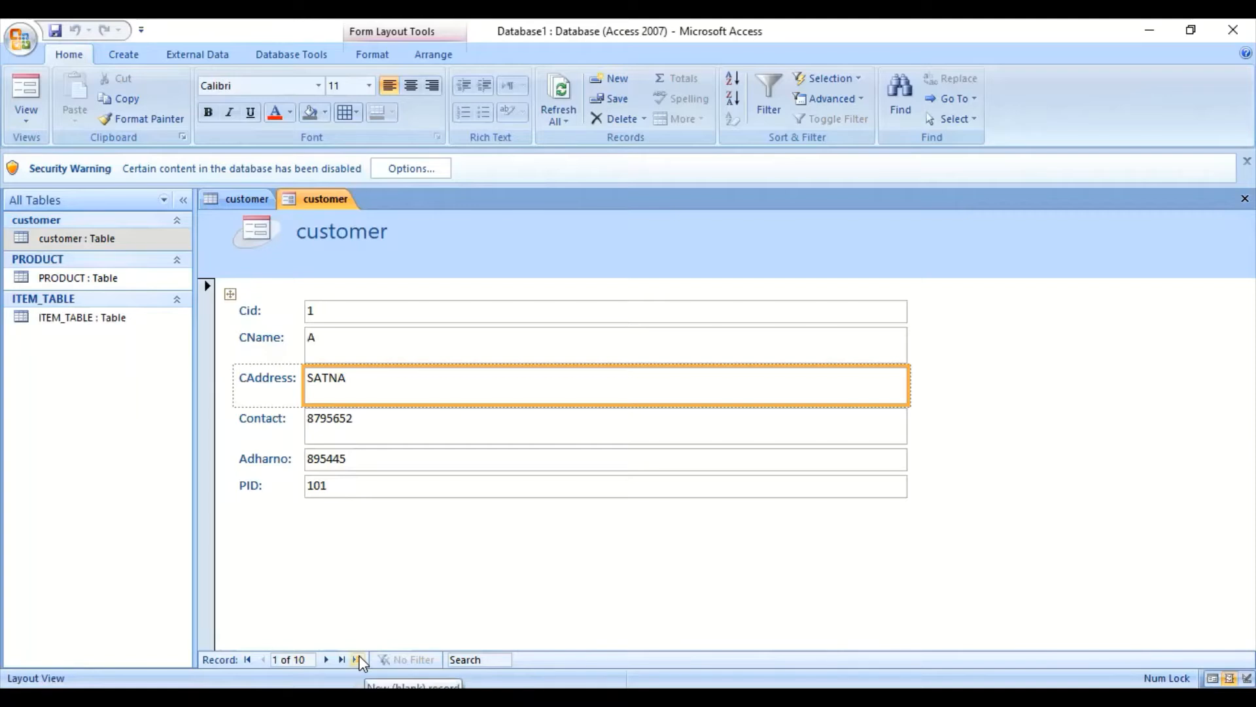
- Go to a new blank record in the customer form and switch the form to Form View
left_click(342, 659)
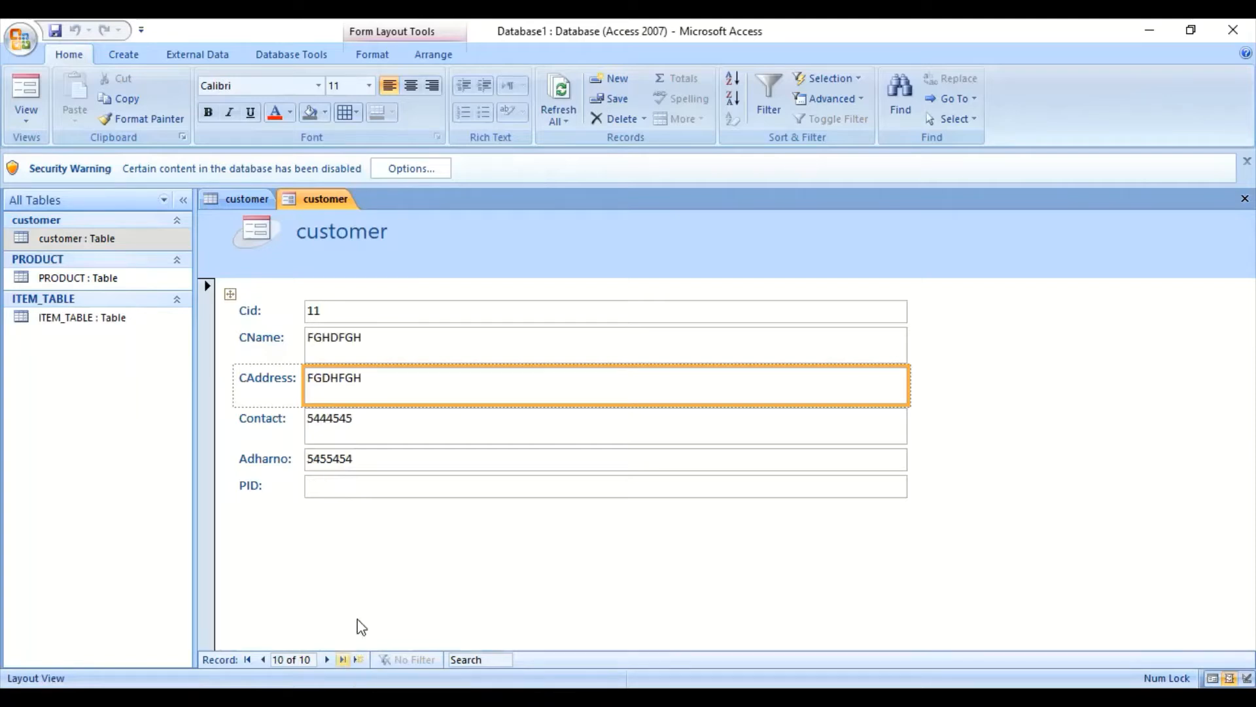
left_click(342, 660)
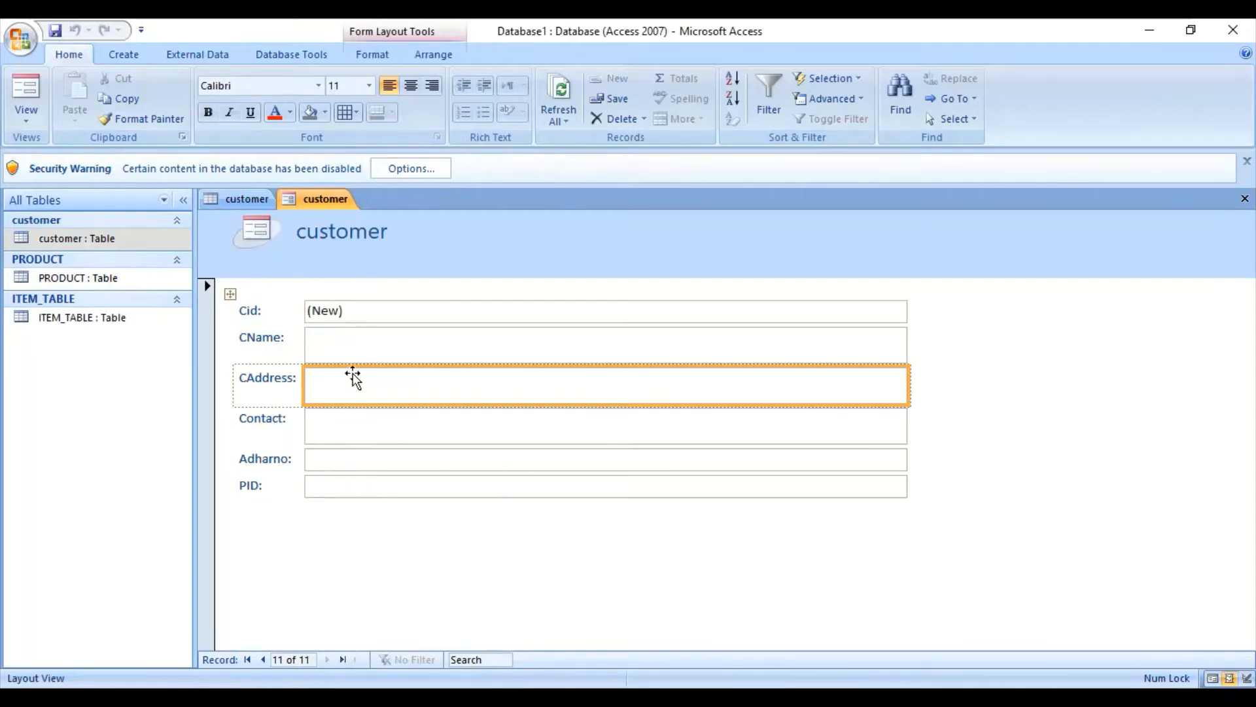
left_click(330, 312)
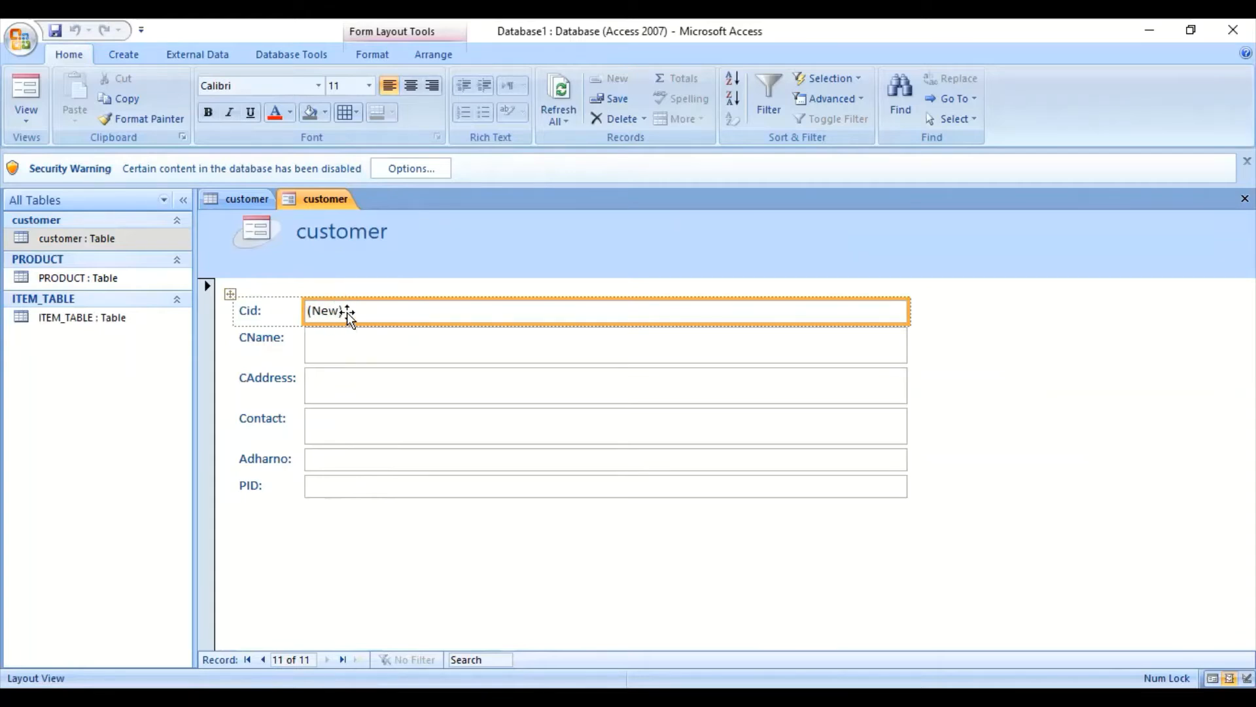
left_click(346, 346)
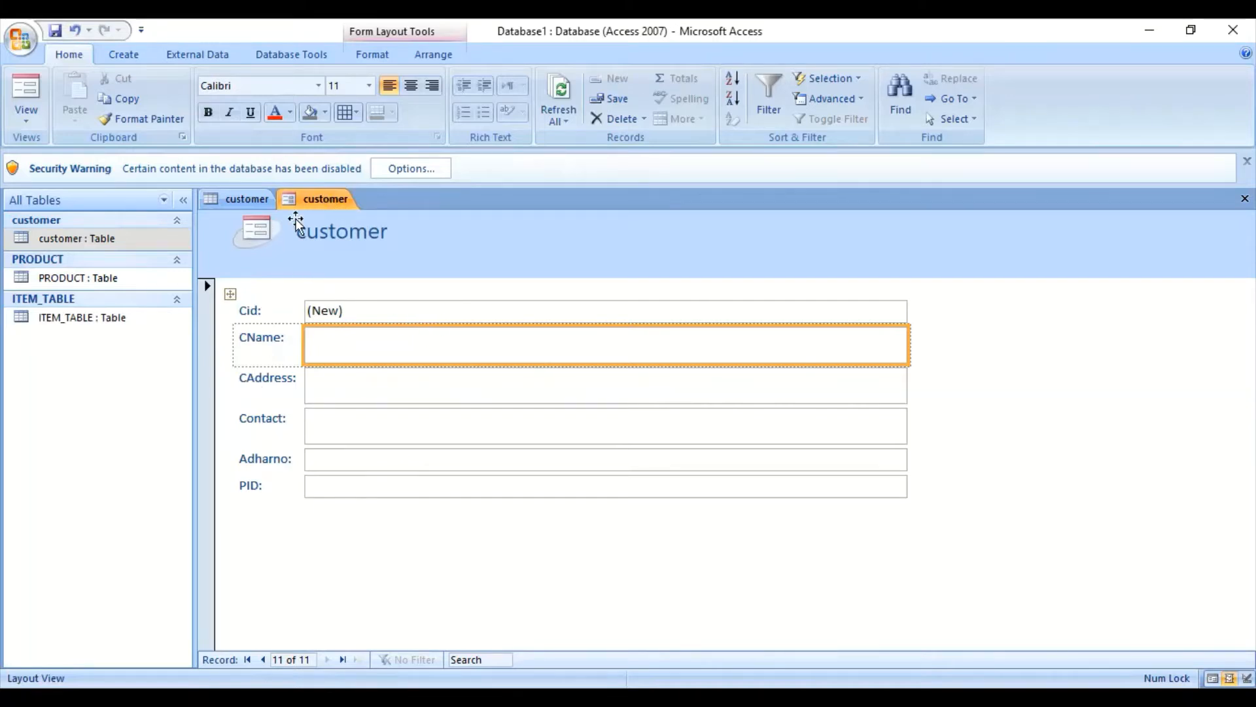
left_click(28, 118)
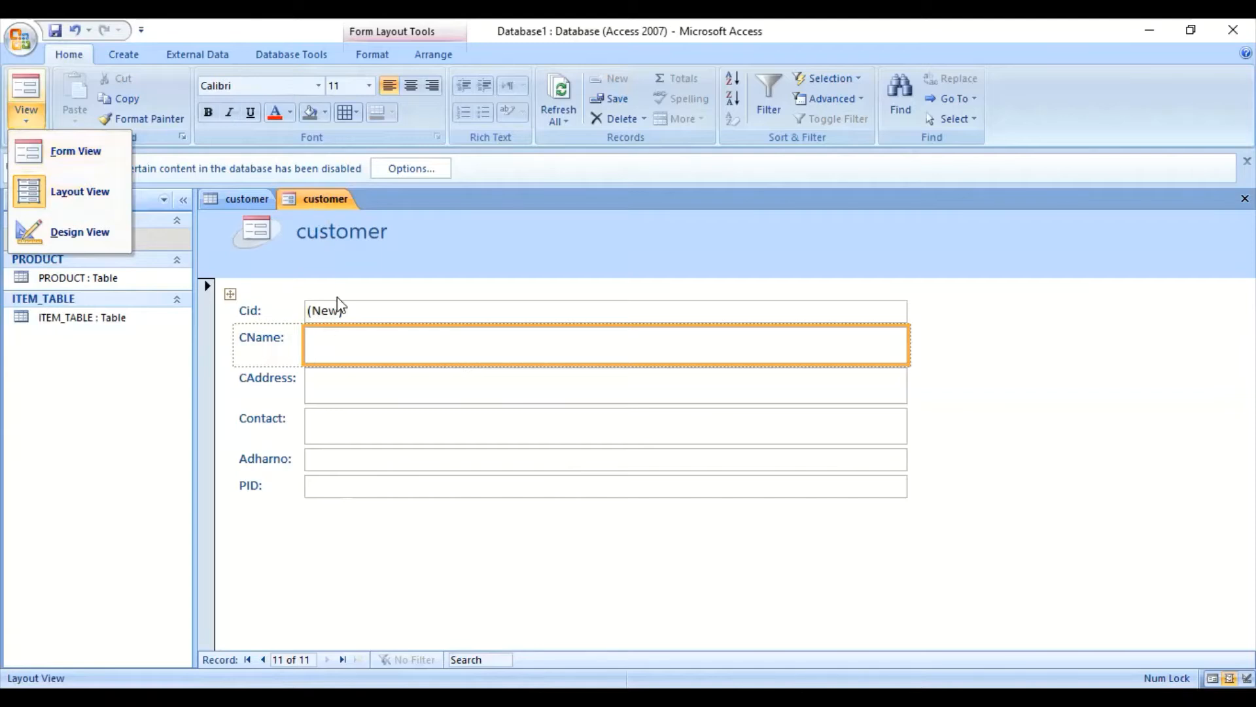
right_click(318, 197)
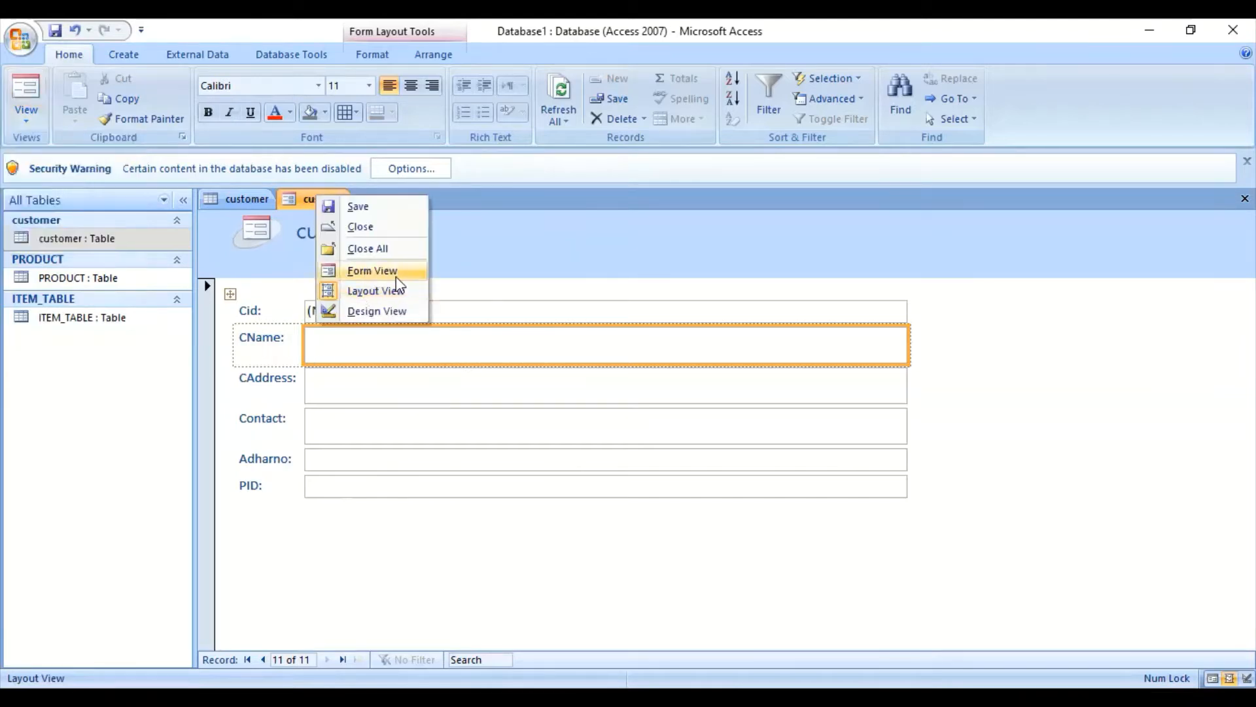
left_click(360, 273)
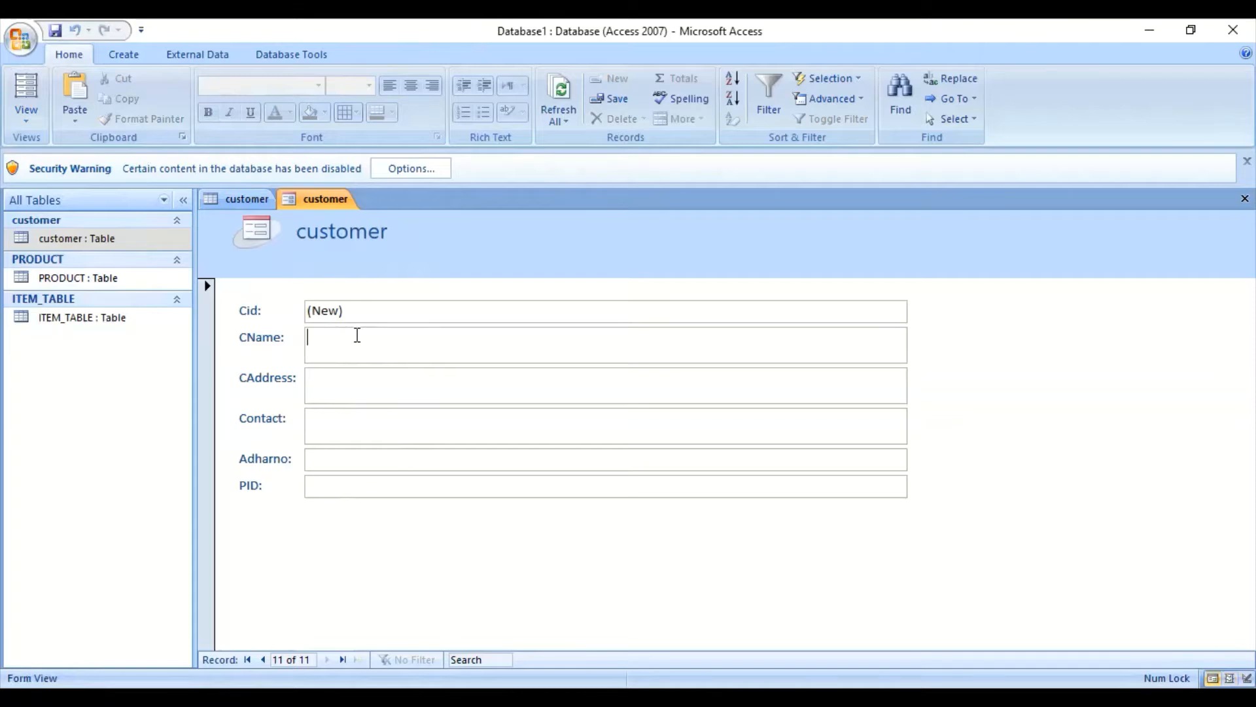
- Fill in the customer's name, address and contact number in the new record
type("vivek")
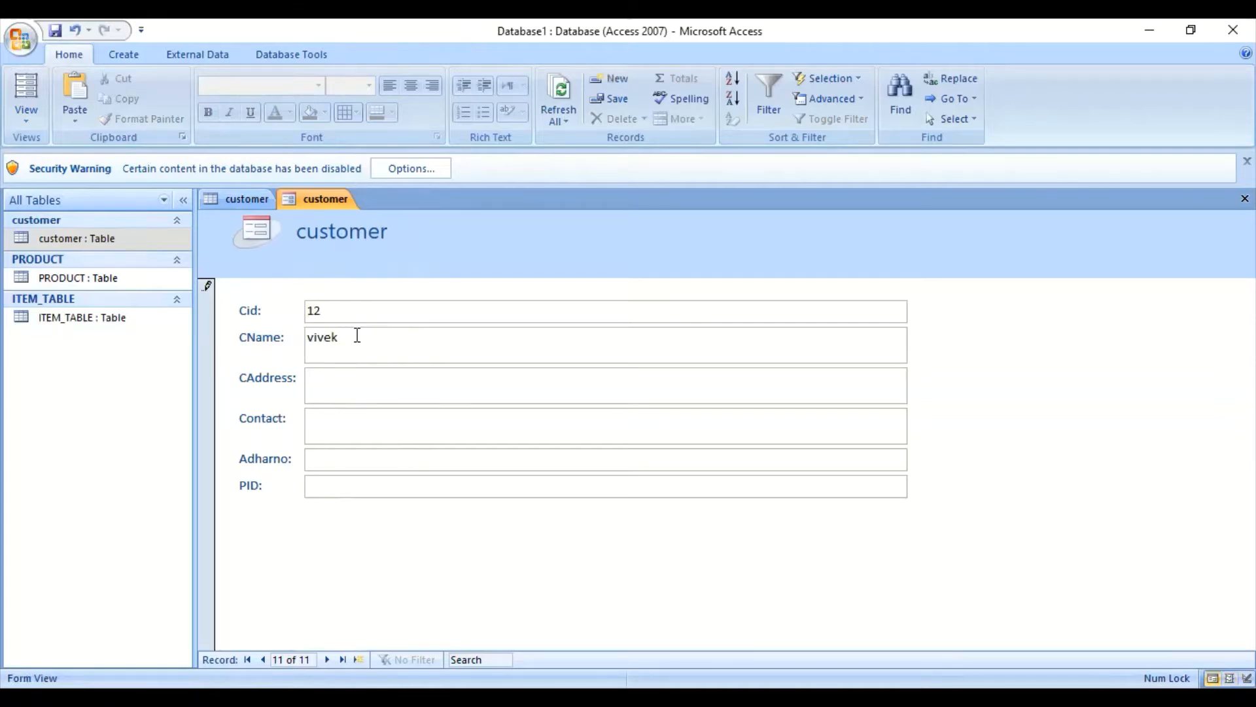
left_click(363, 374)
type("satna")
left_click(383, 422)
type("54548754")
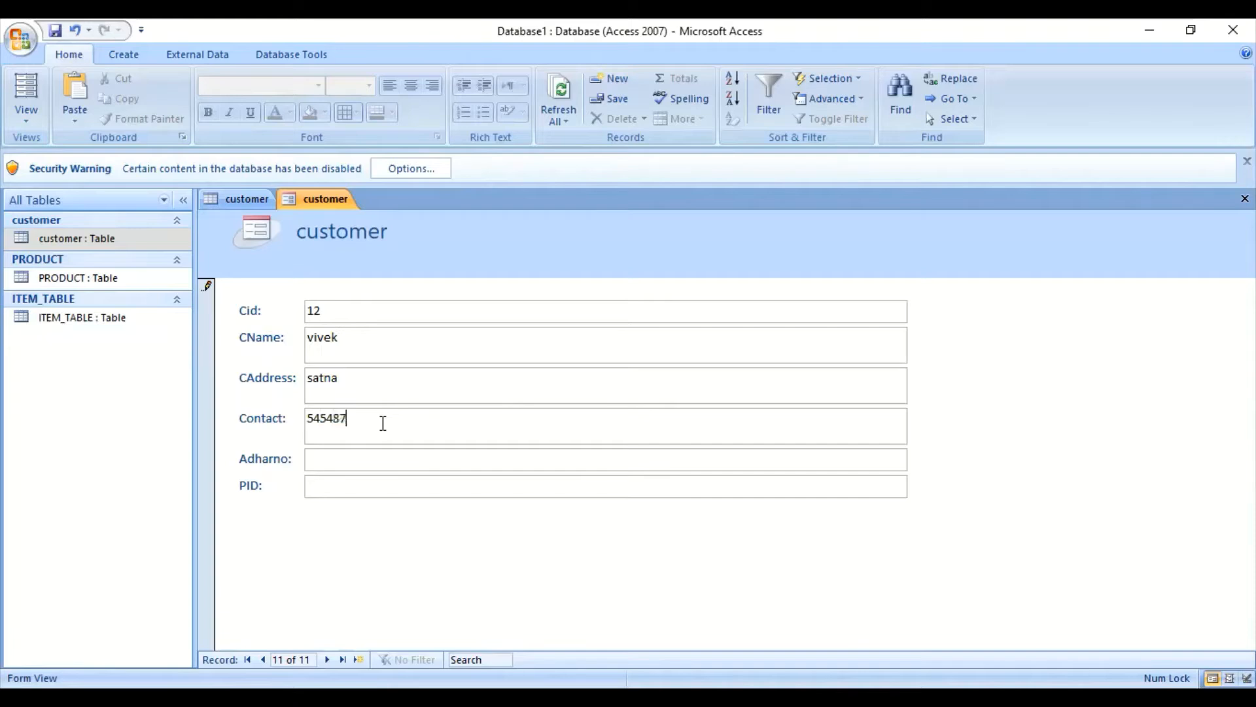
- Enter the customer's ID number in Adharno, shortened to seven digits, and set PID to 102
left_click(397, 454)
type("54788545748")
left_click(384, 492)
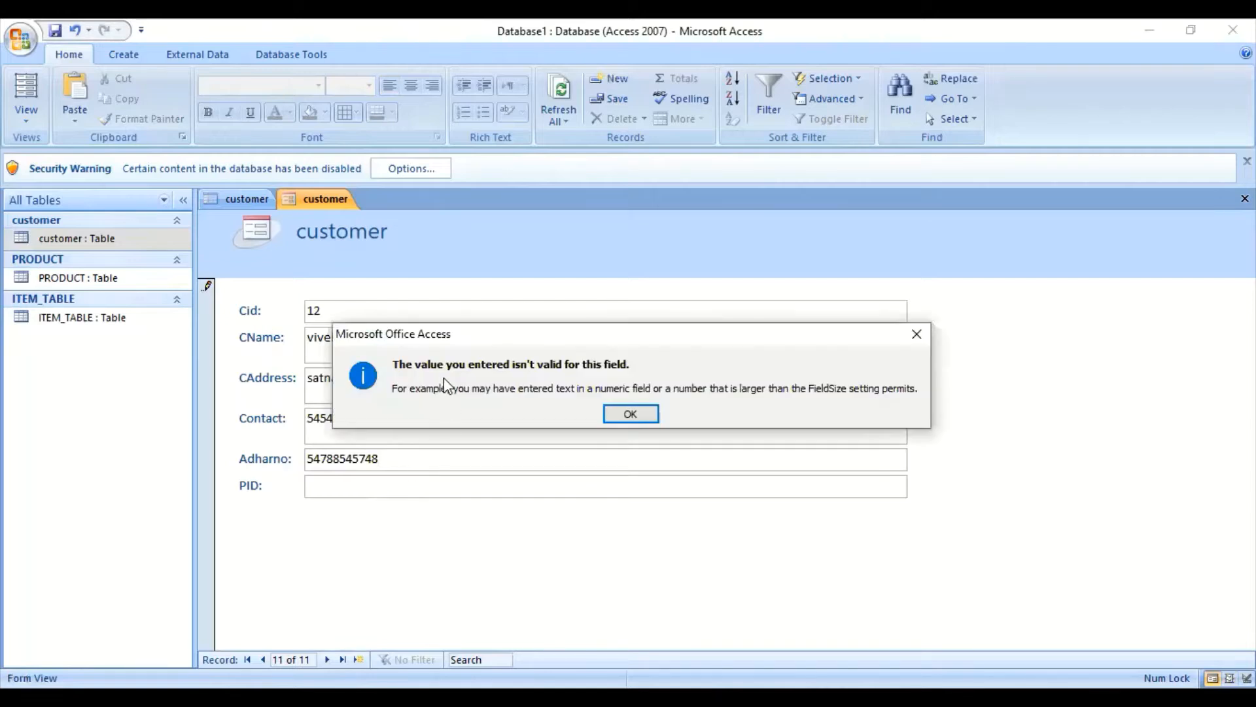
left_click(634, 414)
key("BackSpace")
key("BackSpace")
key("BackSpace")
key("BackSpace")
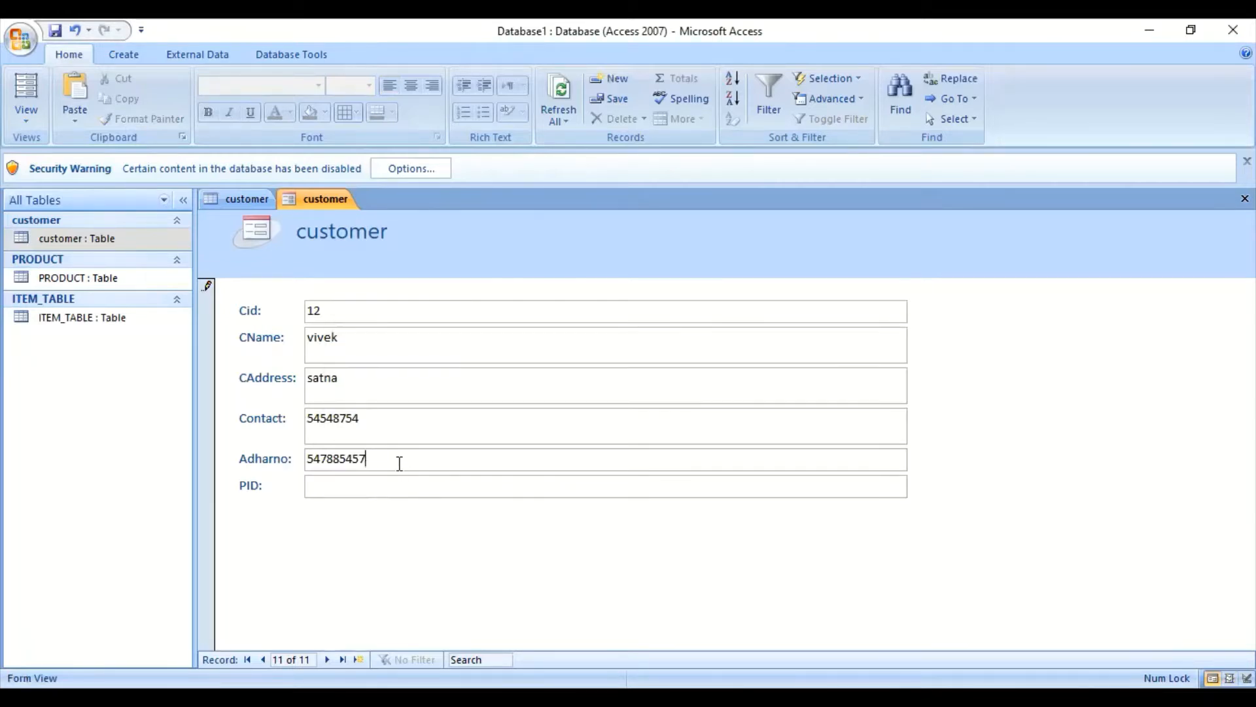
left_click(322, 484)
type("102")
- Save the entered customer record by moving on to a blank record, and go back to it
left_click(504, 420)
left_click(359, 659)
left_click(262, 660)
left_click(350, 335)
- Search the form's records for "2", "a" and the new customer's name
left_click(468, 658)
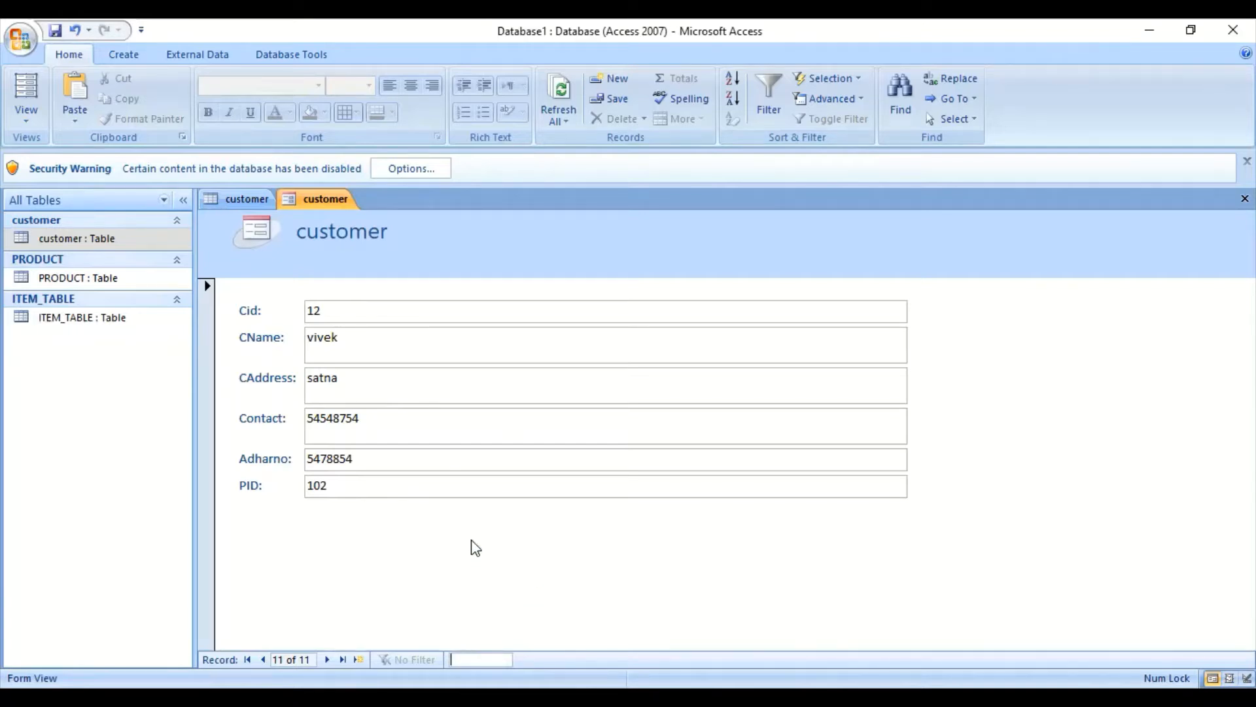
type("2")
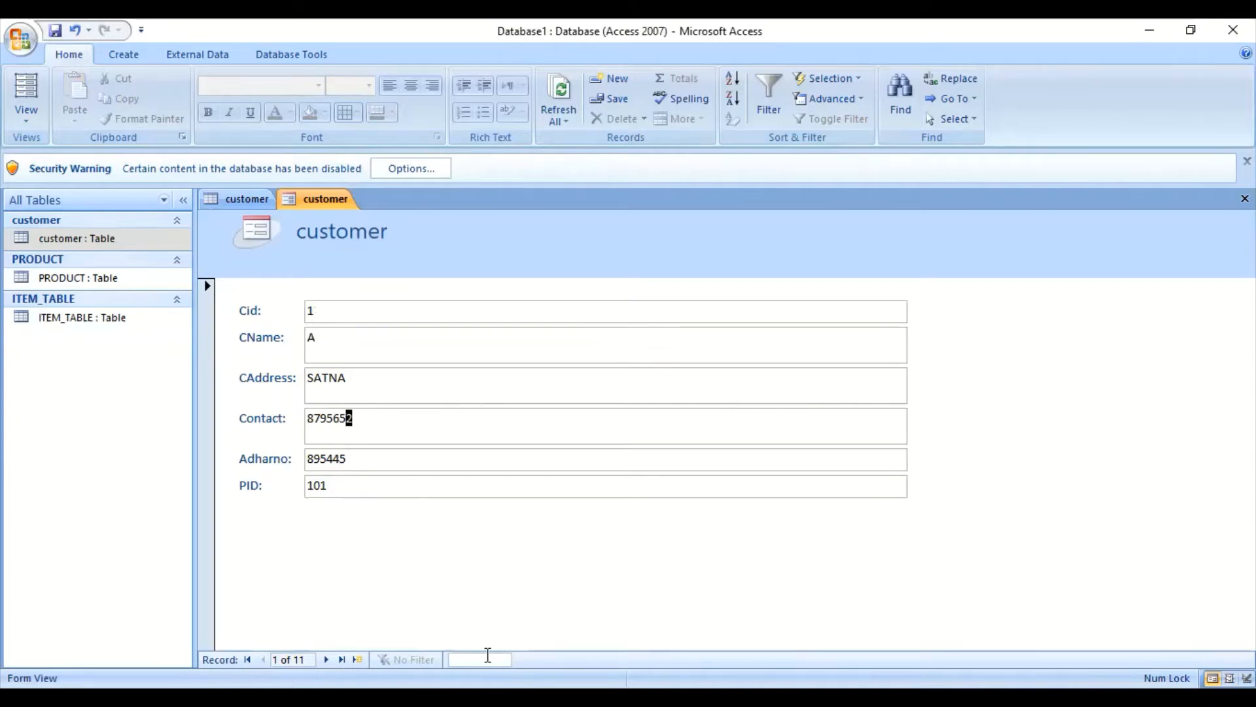
type("a")
key("BackSpace")
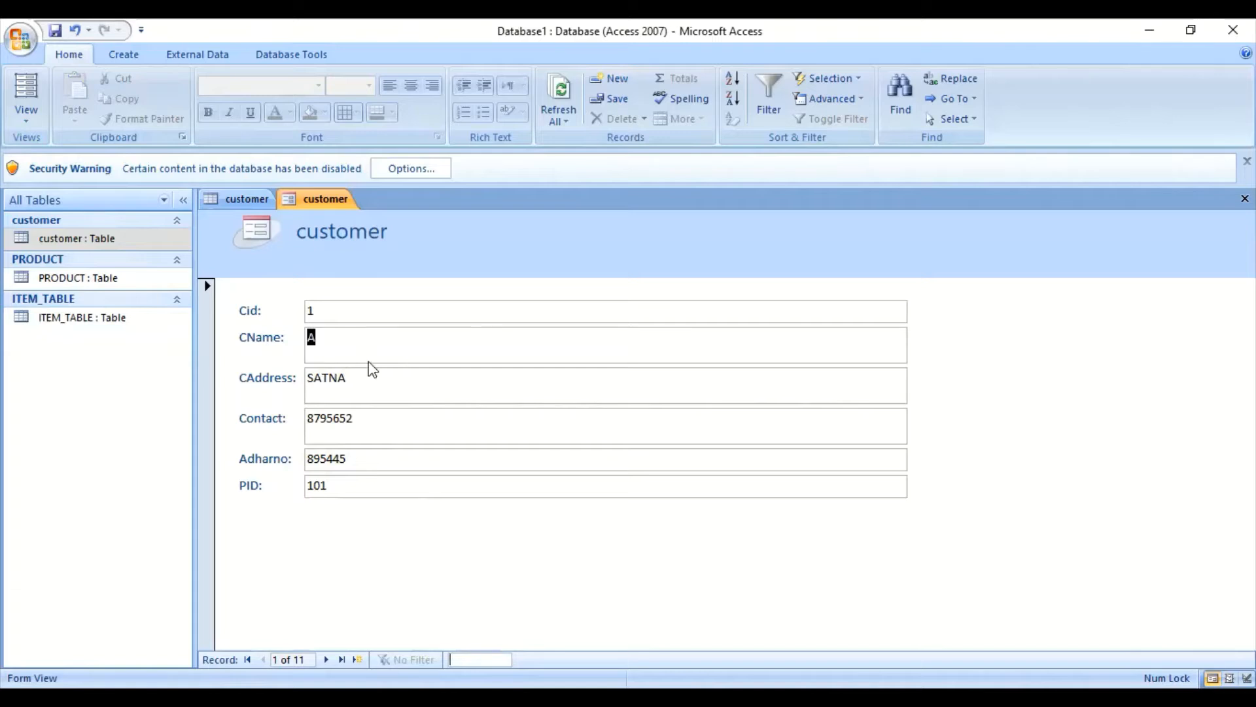
type("vivek")
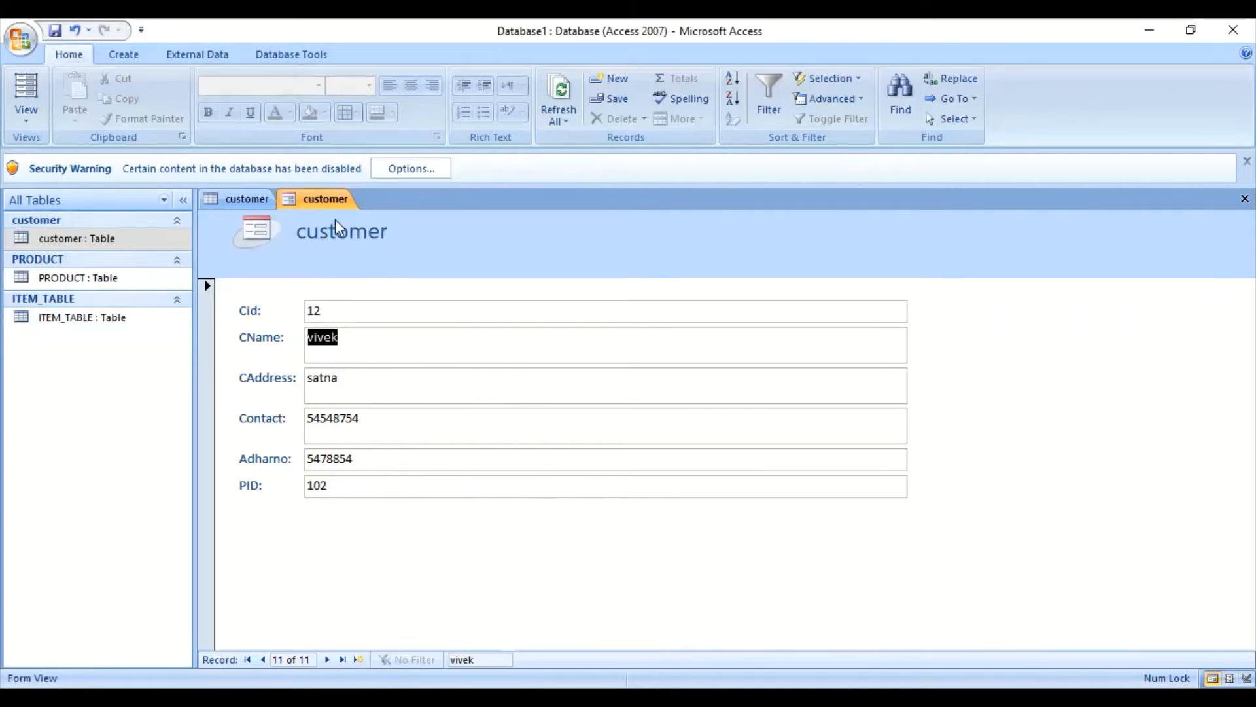
- Switch the customer form to Layout View and apply the AutoFormat with an orange header
right_click(315, 199)
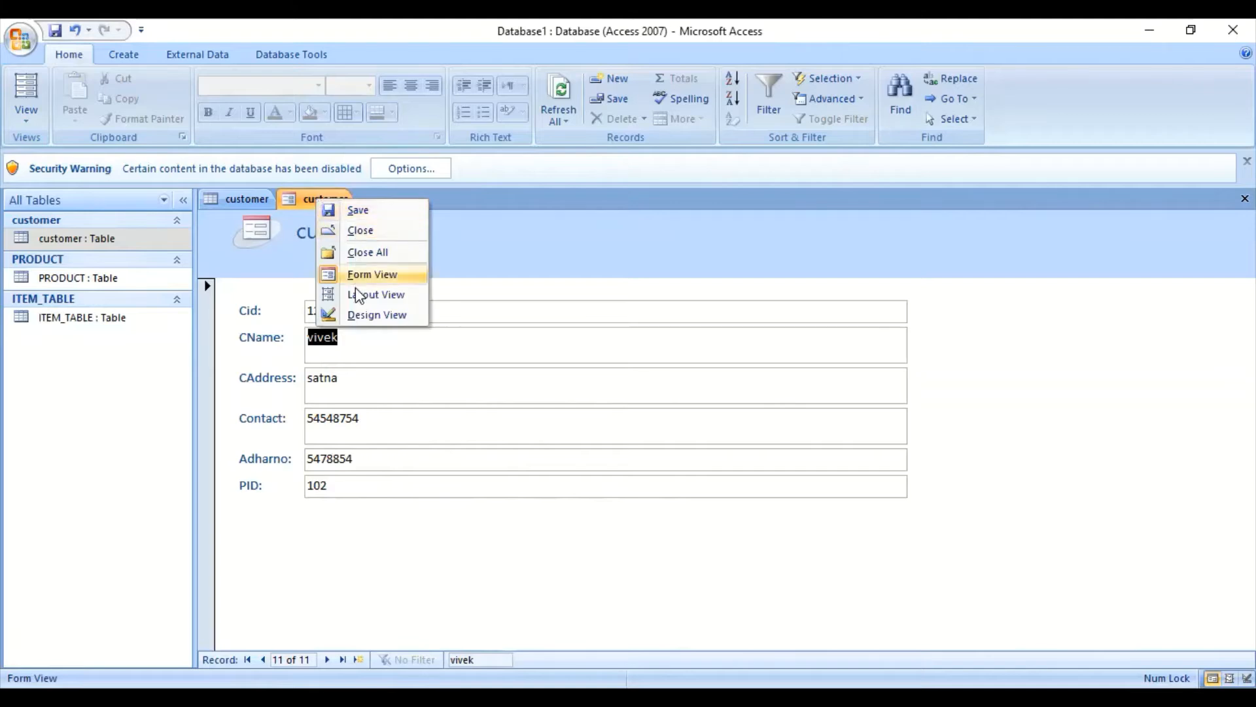
left_click(321, 297)
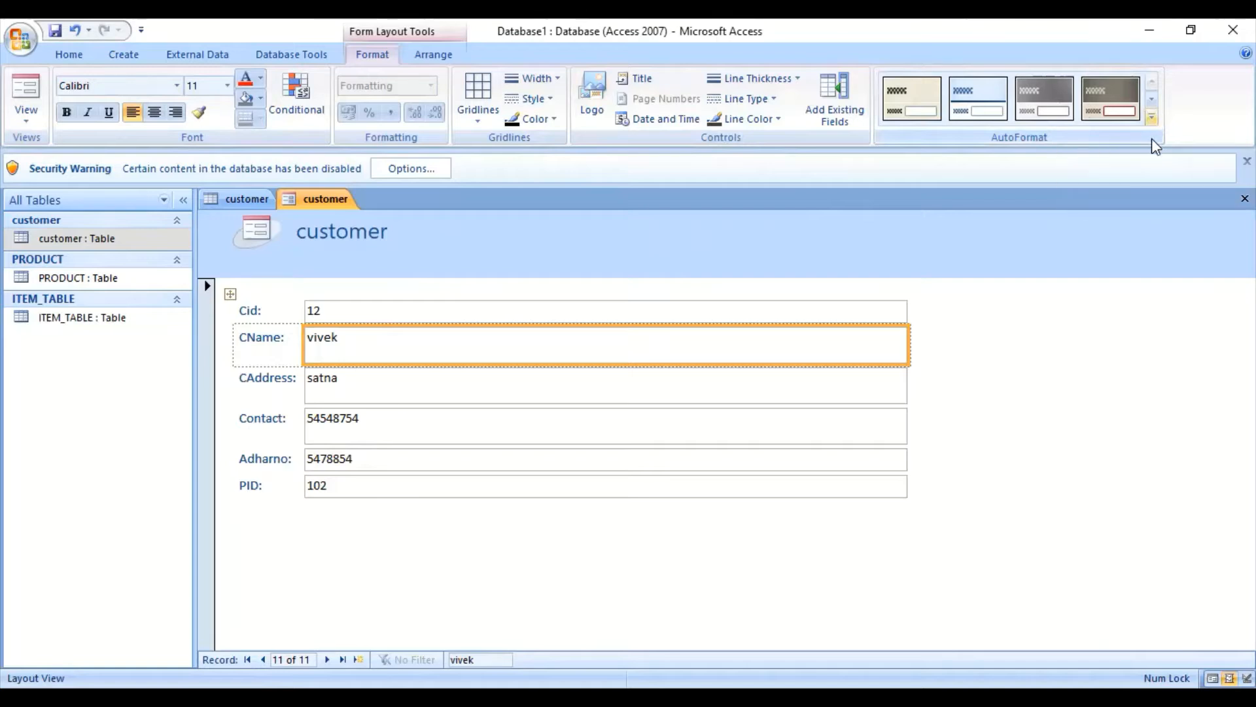
left_click(1151, 118)
left_click(1159, 186)
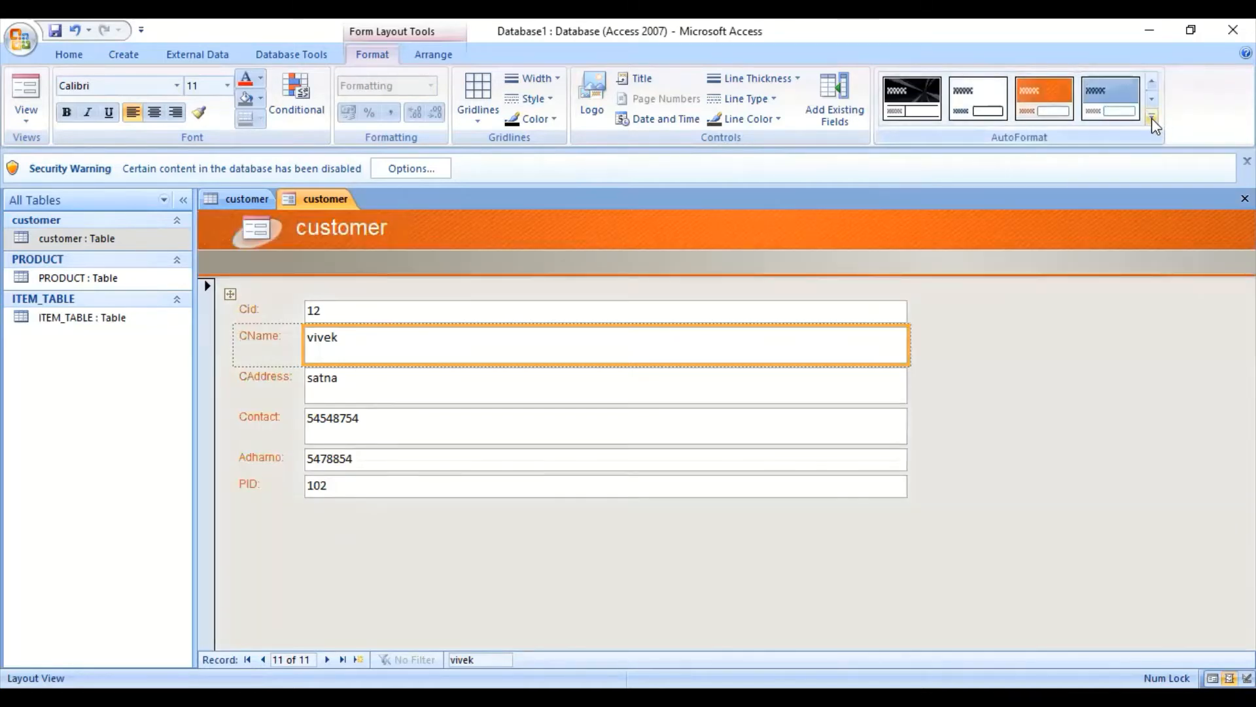
- Try the violet-blue and the white-and-orange AutoFormats on the customer form, and settle on the beige one with circles in the header
left_click(1152, 118)
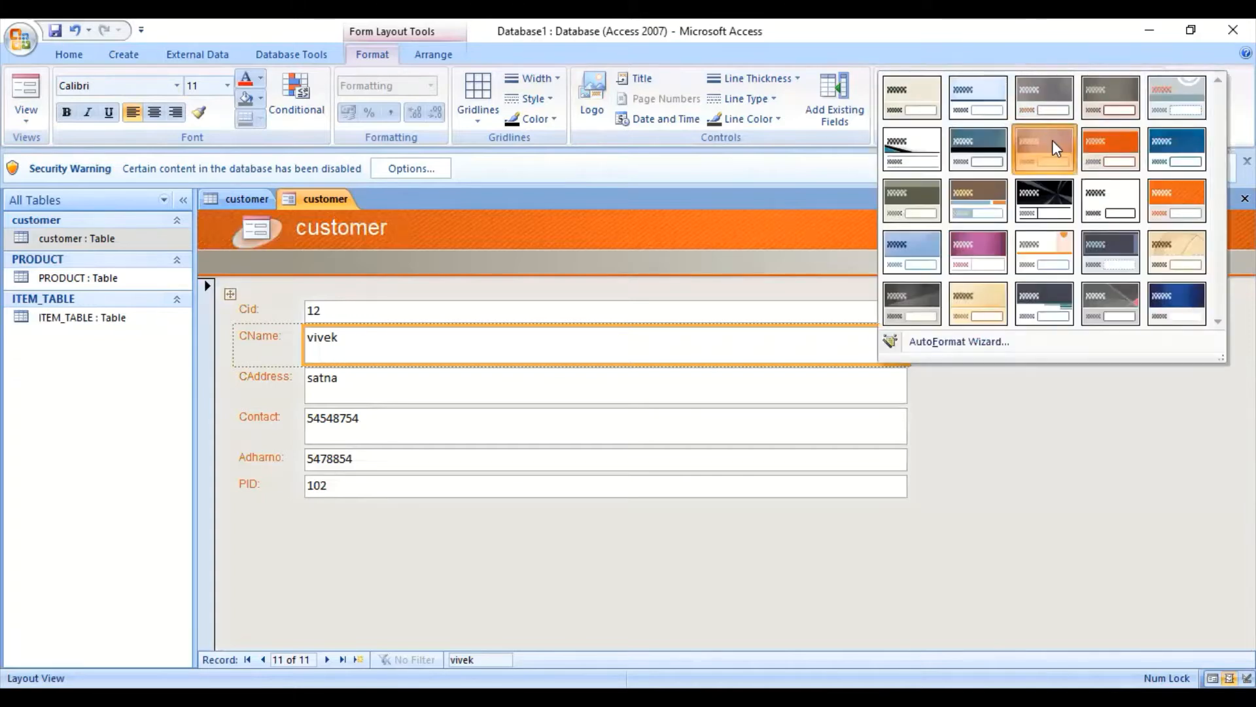
left_click(1052, 140)
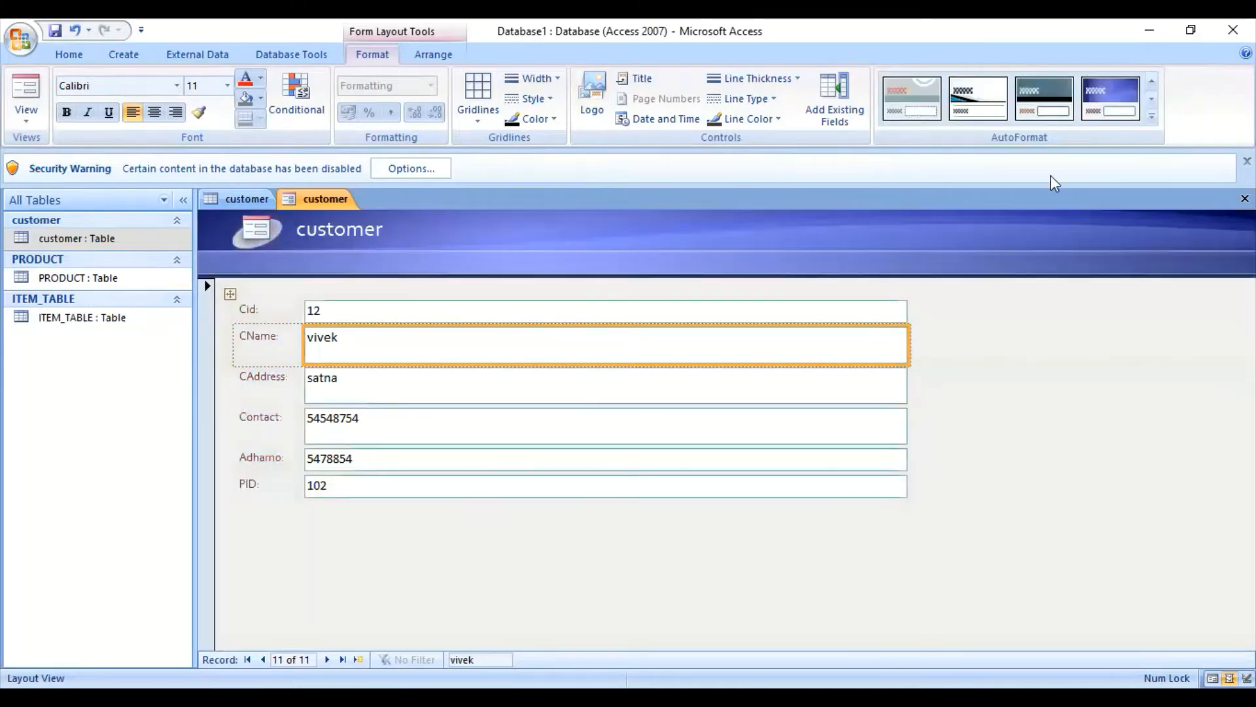
left_click(1153, 117)
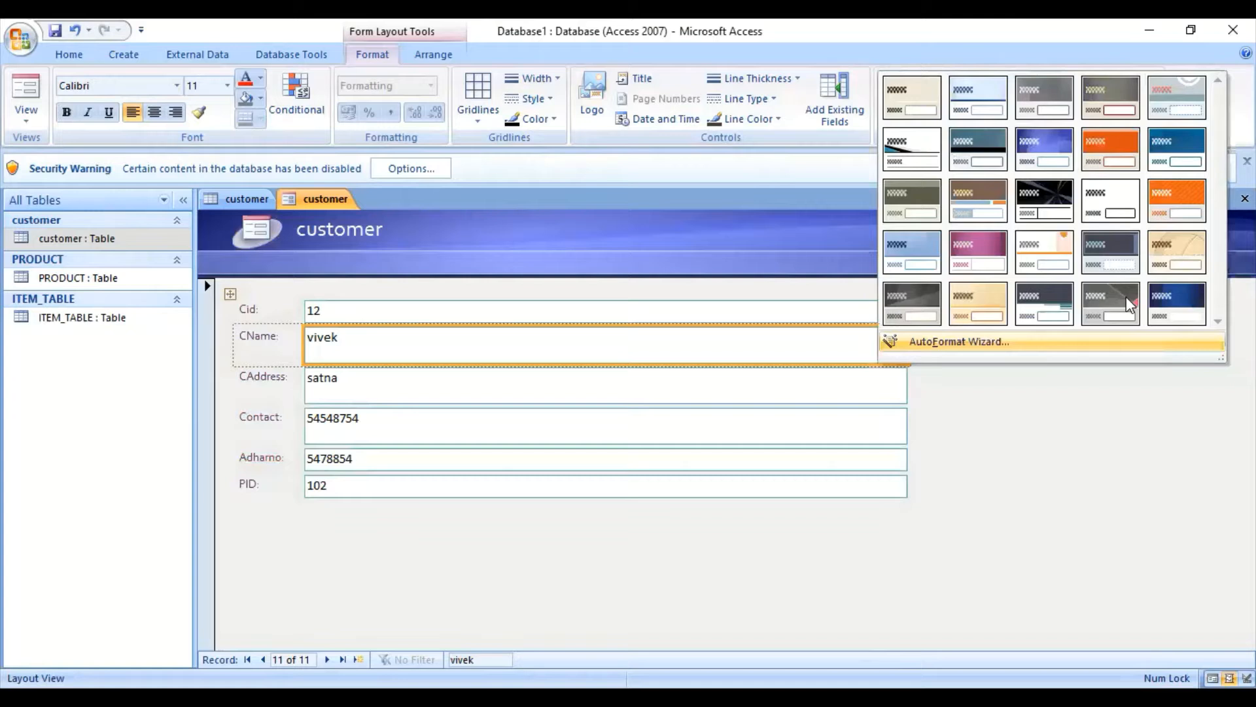
left_click(1049, 256)
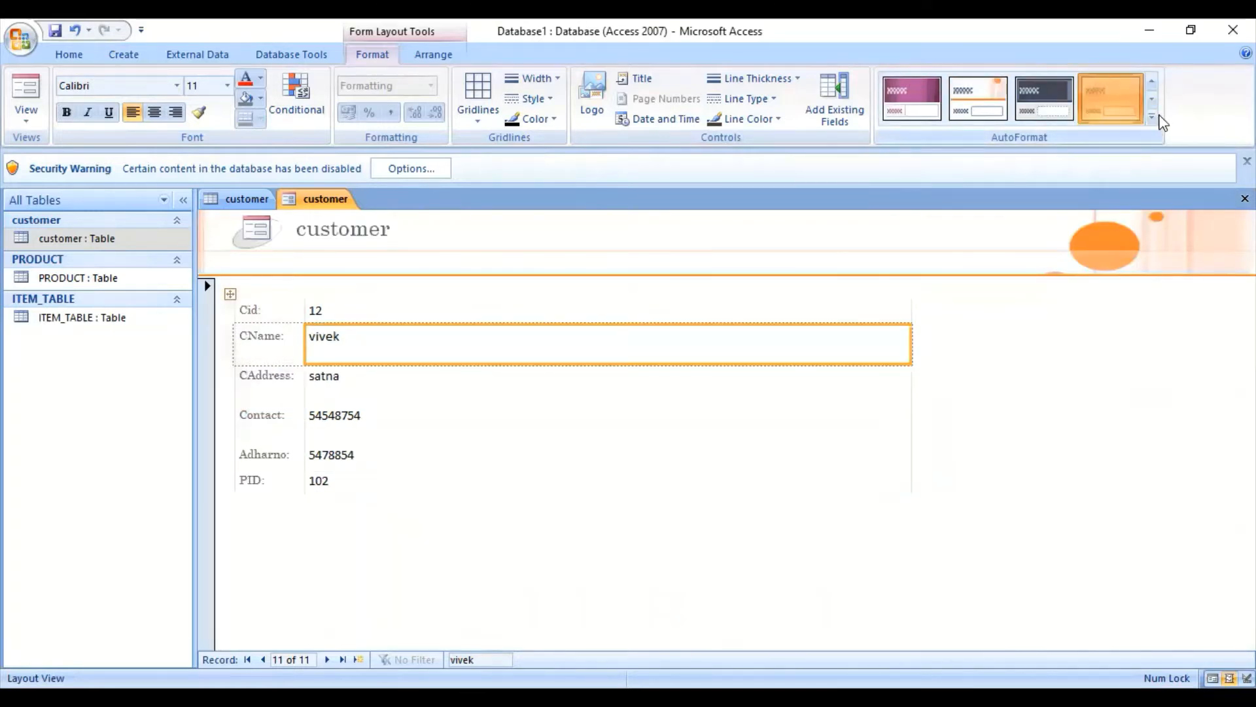
left_click(1128, 98)
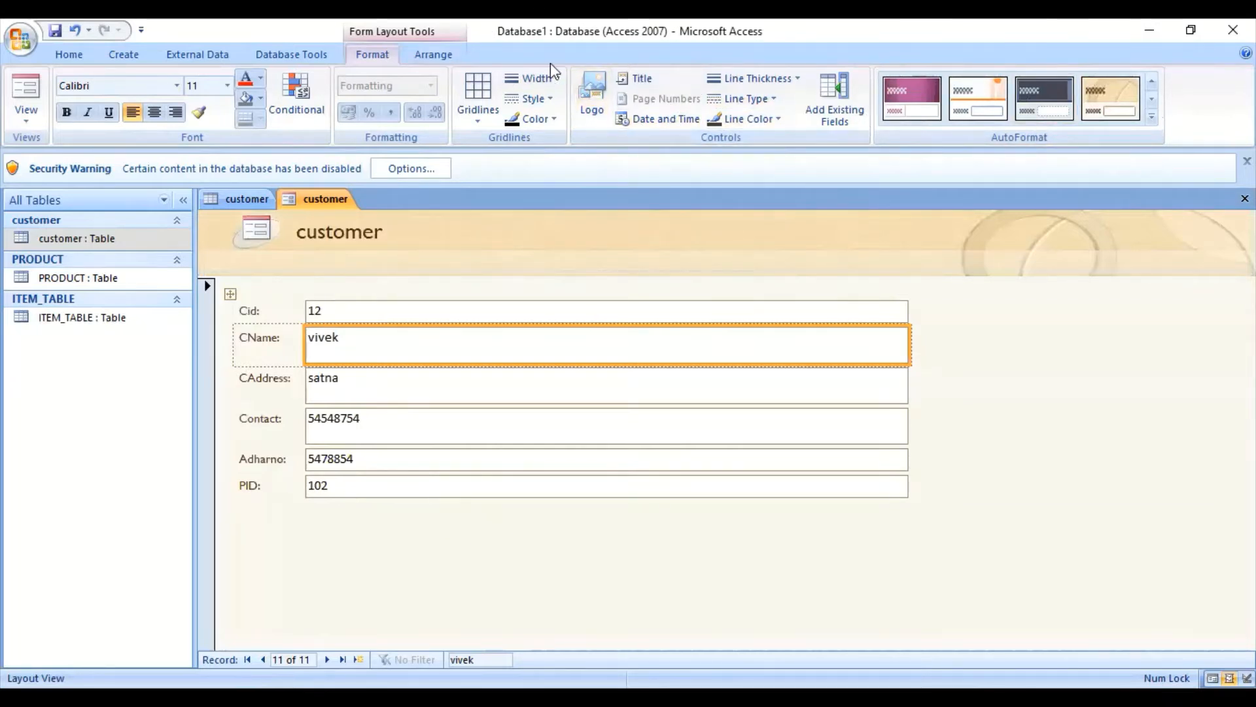
- Replace the form's header logo with the picture 90851_i_512x512 from the DCIM folder in Pictures
left_click(584, 93)
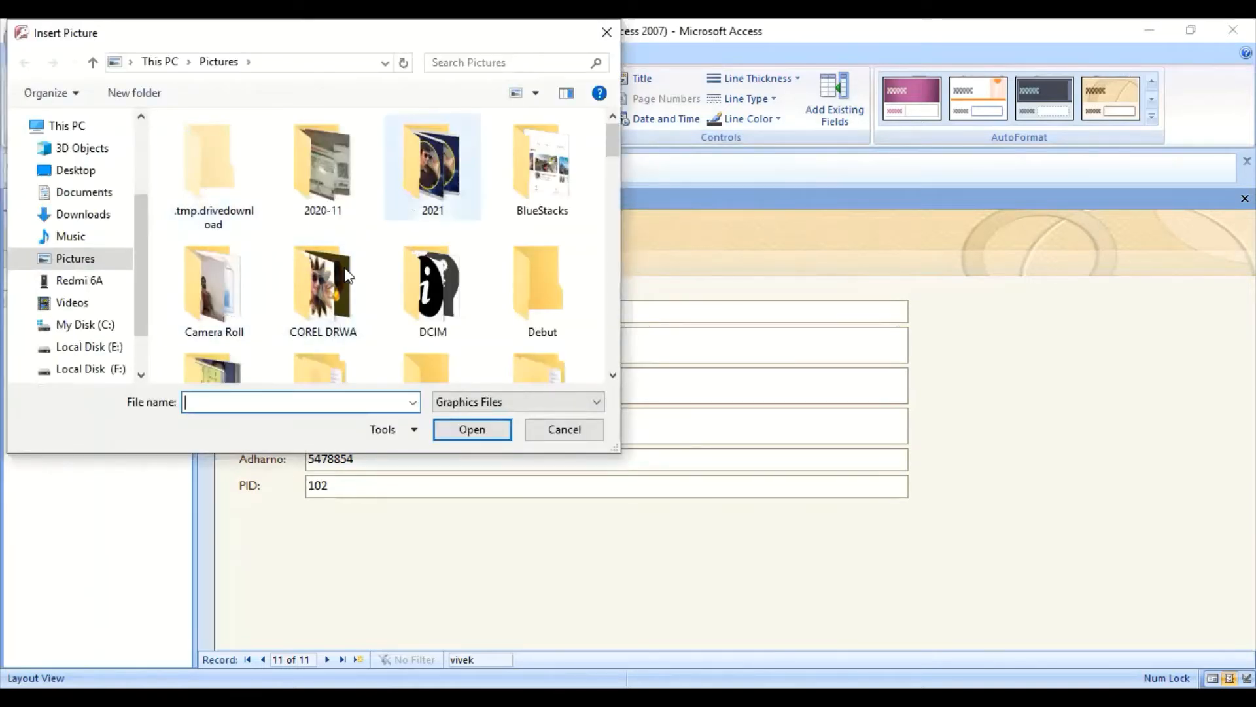
left_click(422, 276)
double_click(423, 276)
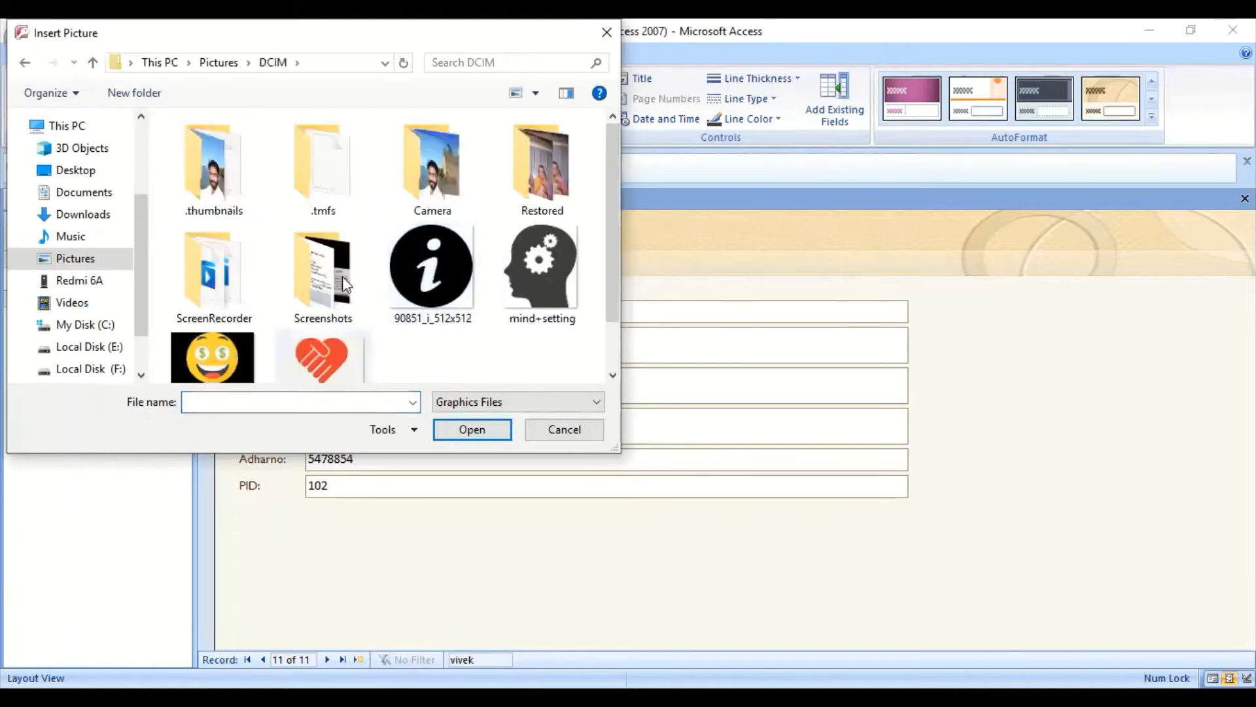
left_click(437, 257)
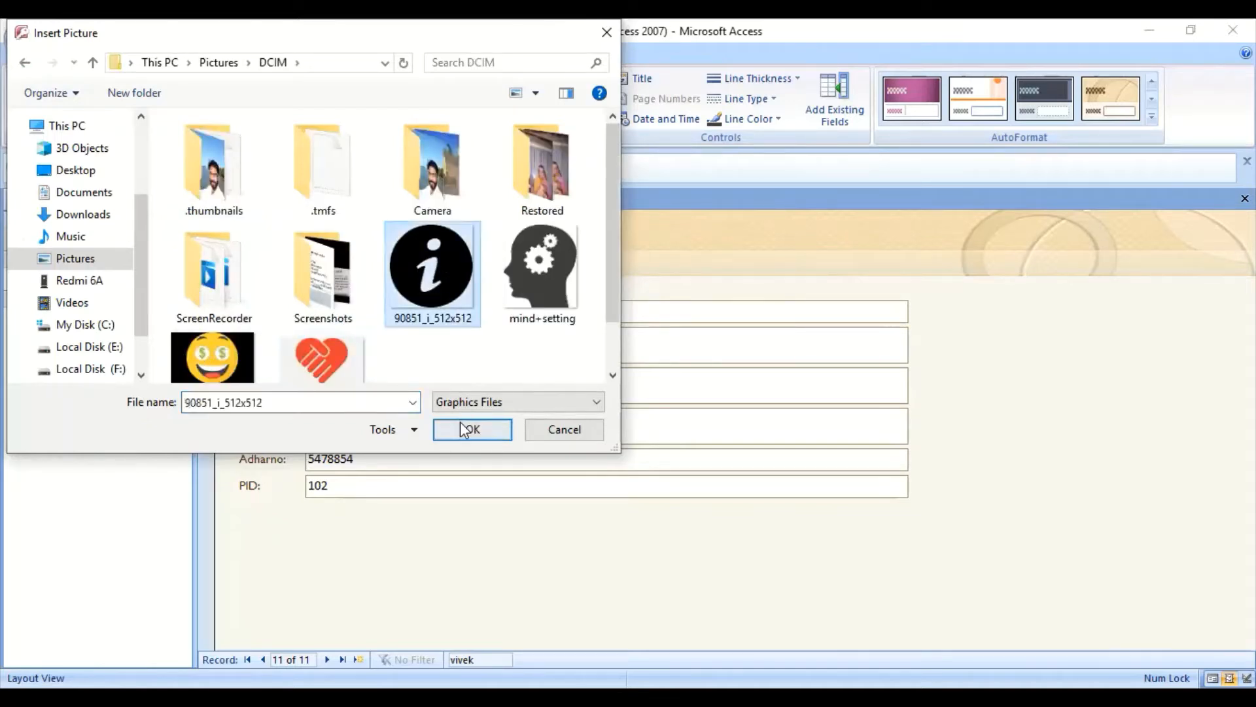
left_click(469, 429)
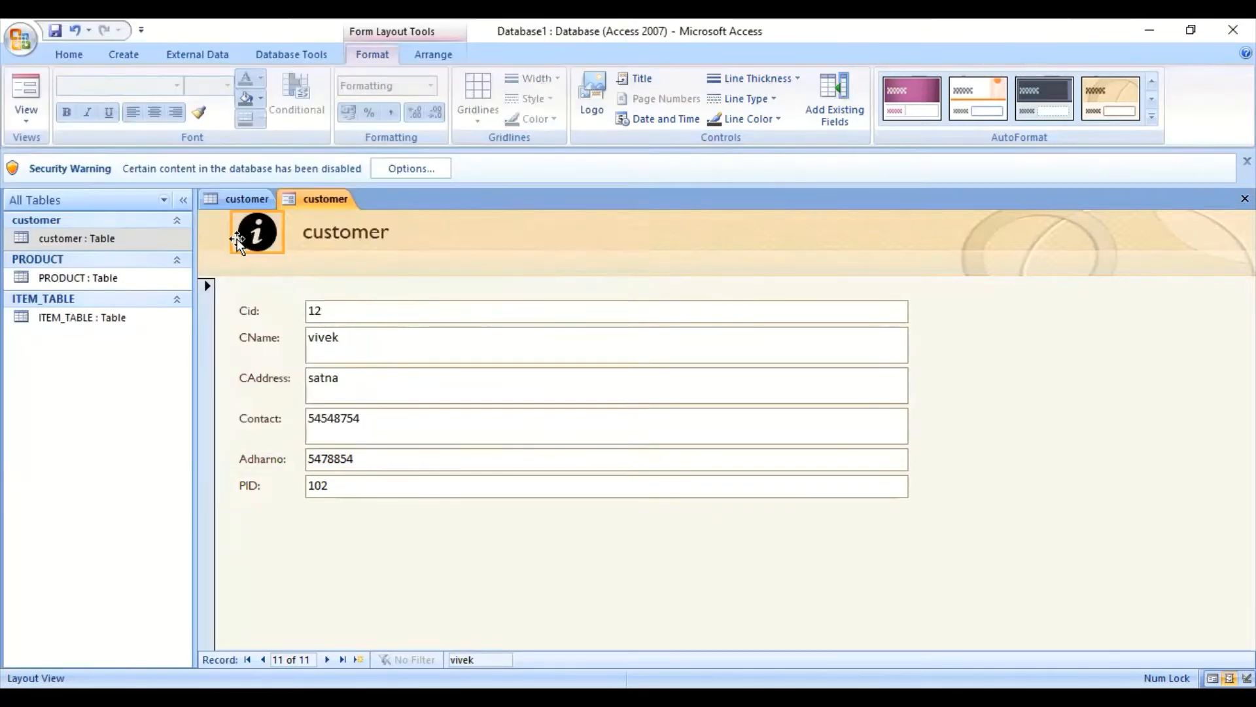
- Open the Property Sheet for the form's title label and show its Format properties
left_click(344, 230)
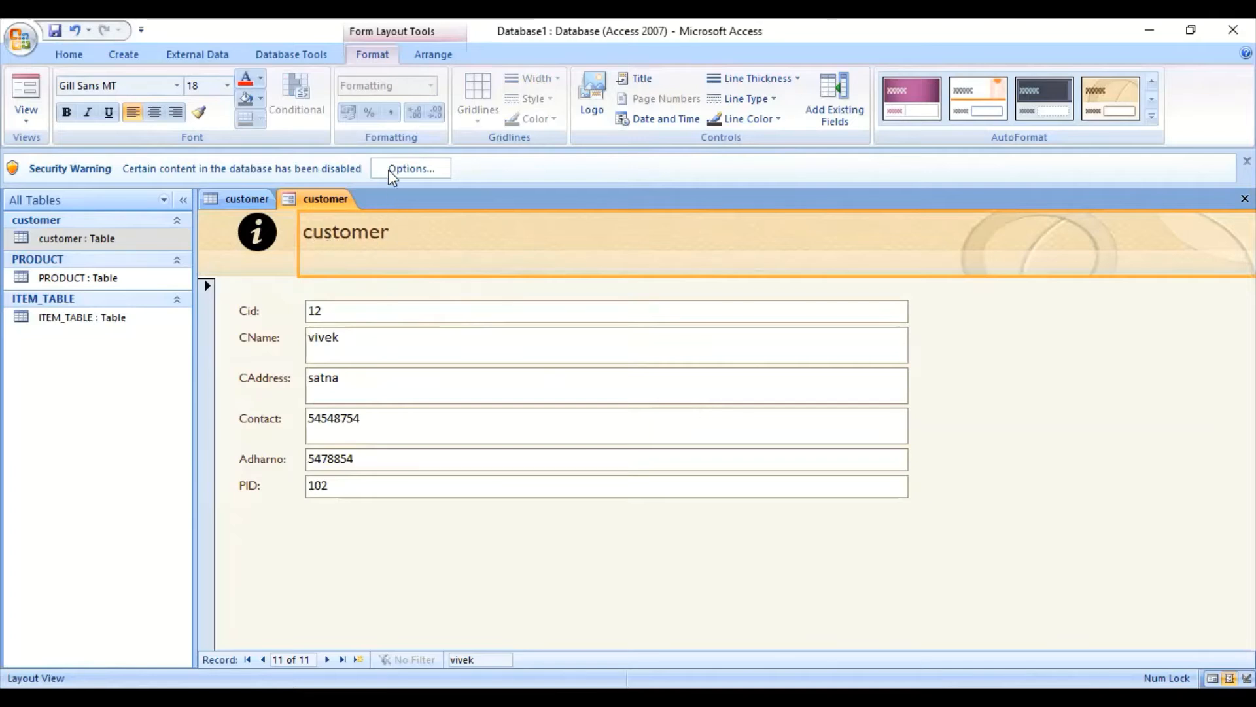
left_click(425, 55)
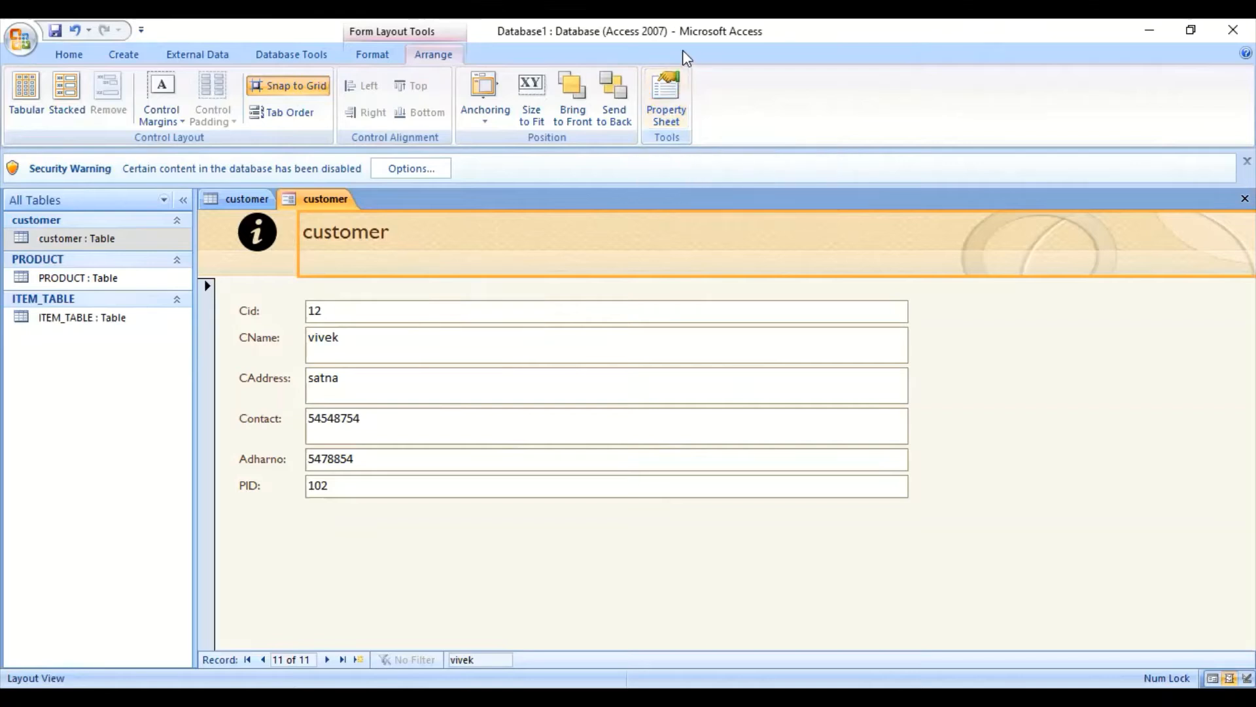
left_click(666, 96)
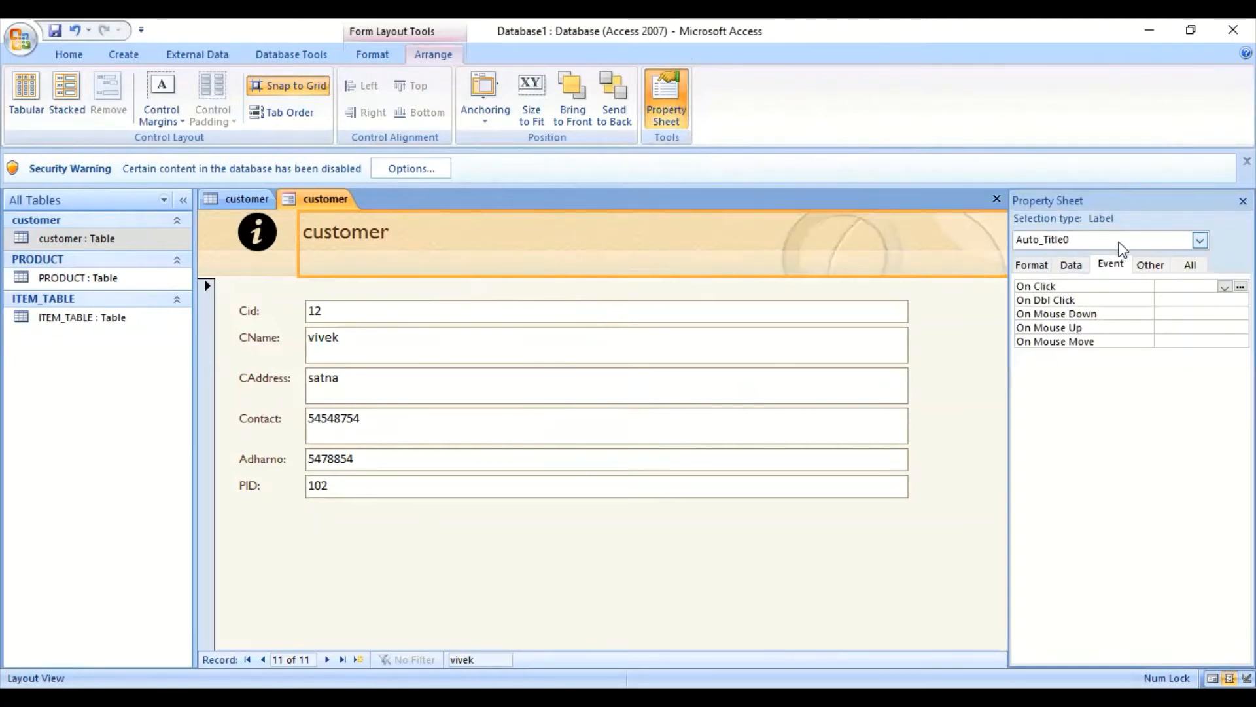
left_click(1033, 265)
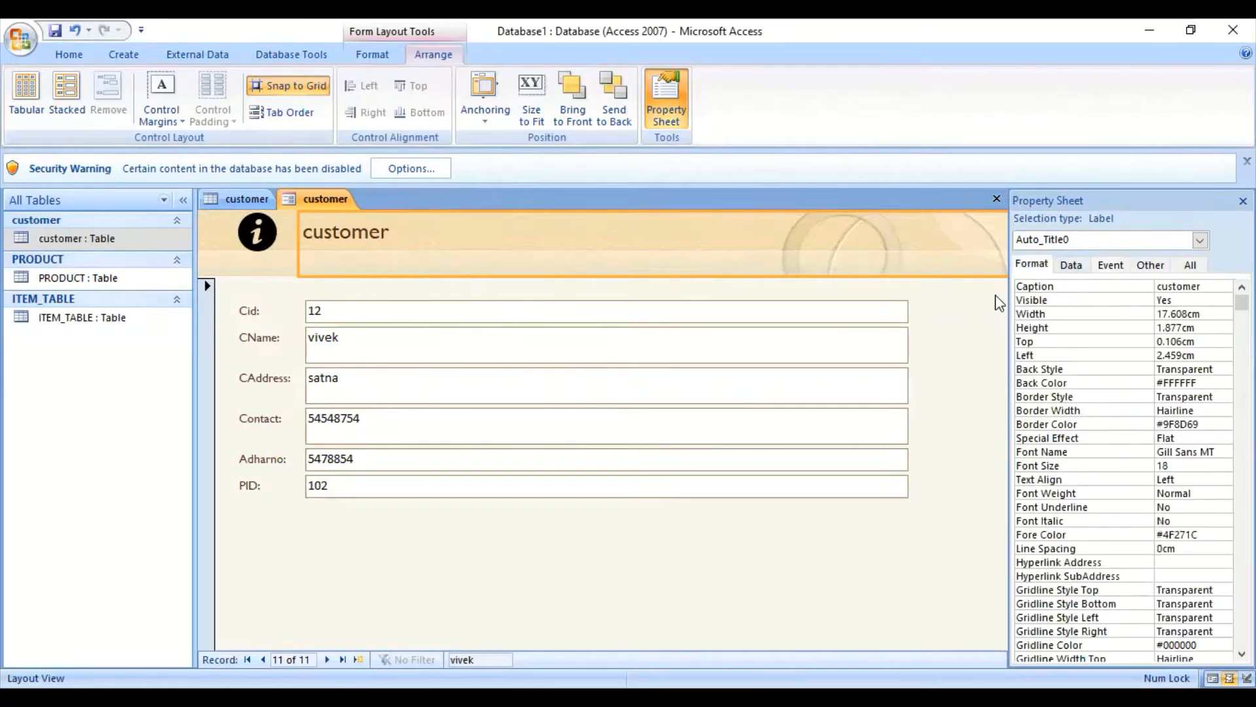
- Examine the Format properties of the CName, CAddress and Cid text boxes in the Property Sheet
left_click(392, 300)
left_click(483, 343)
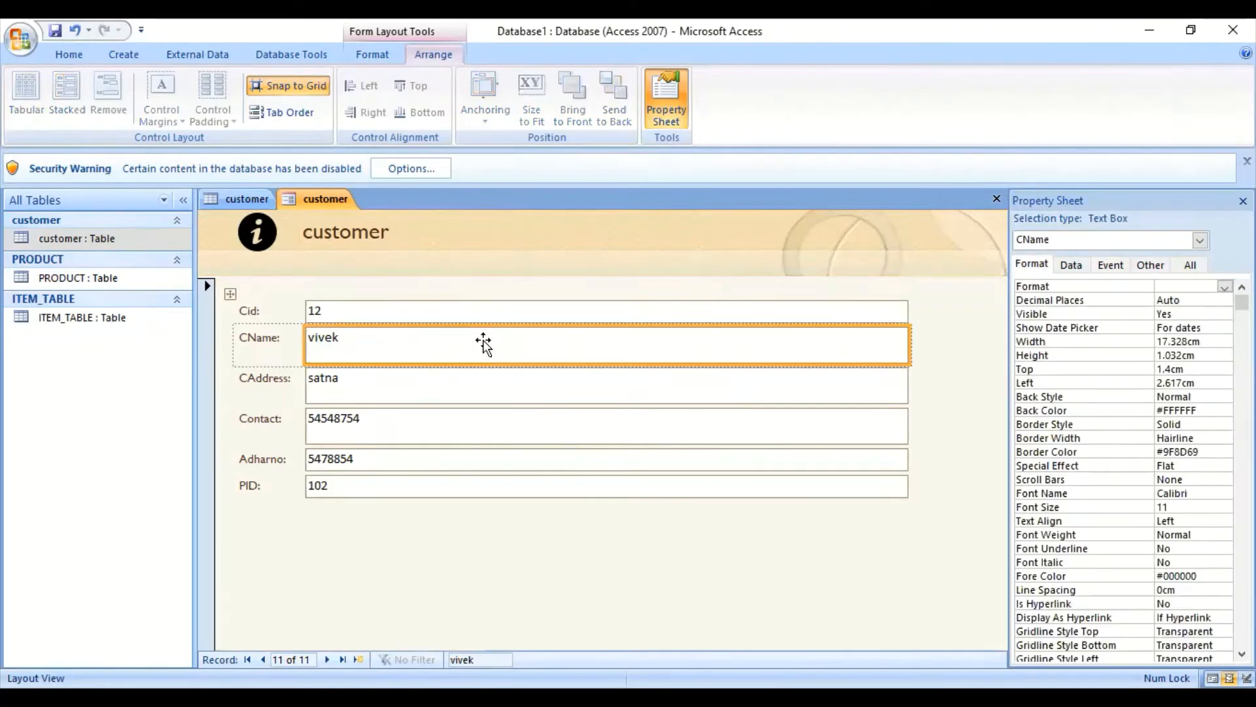
left_click(320, 376)
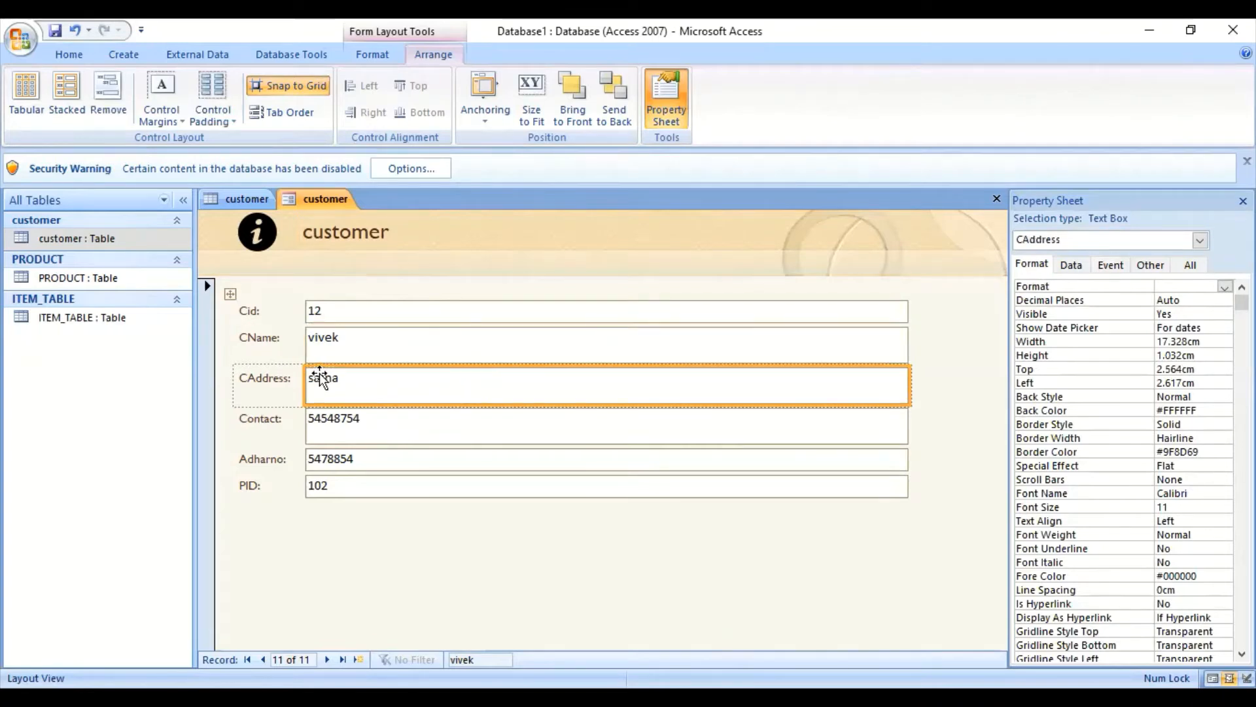
left_click(373, 348)
left_click(334, 313)
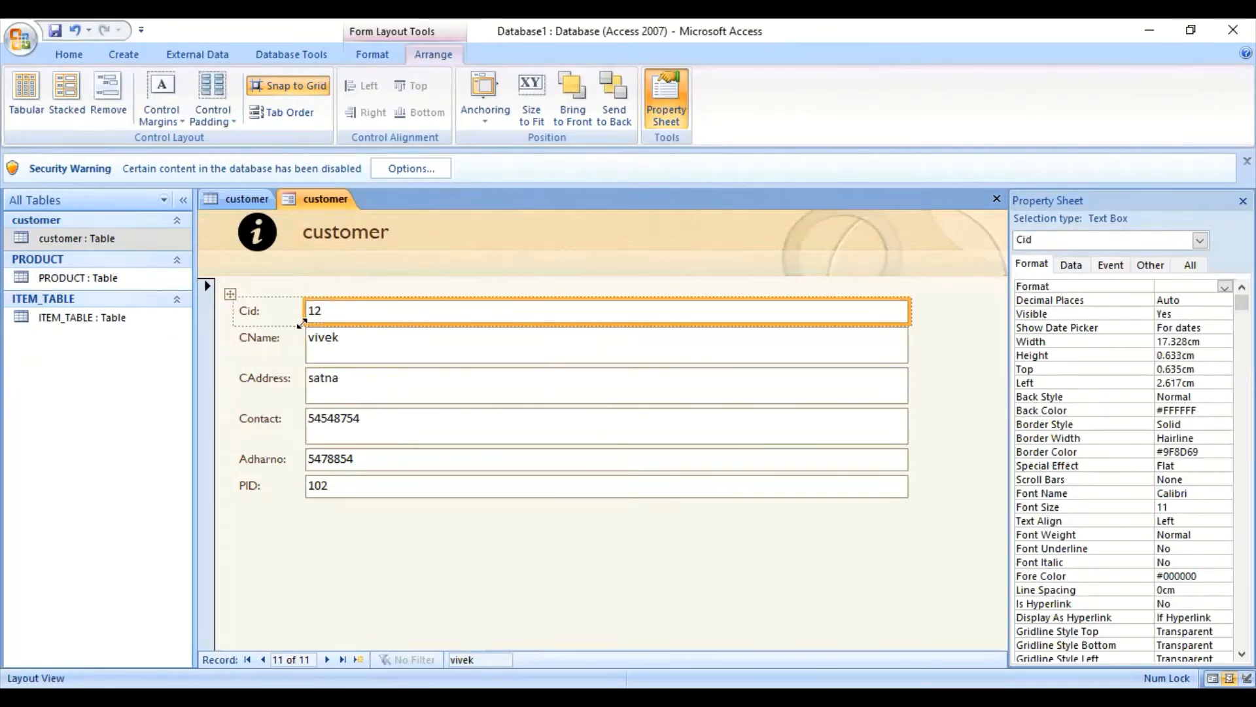
- Hide the Contact text box by setting its Visible property to No, and set it back to Yes
left_click(321, 421)
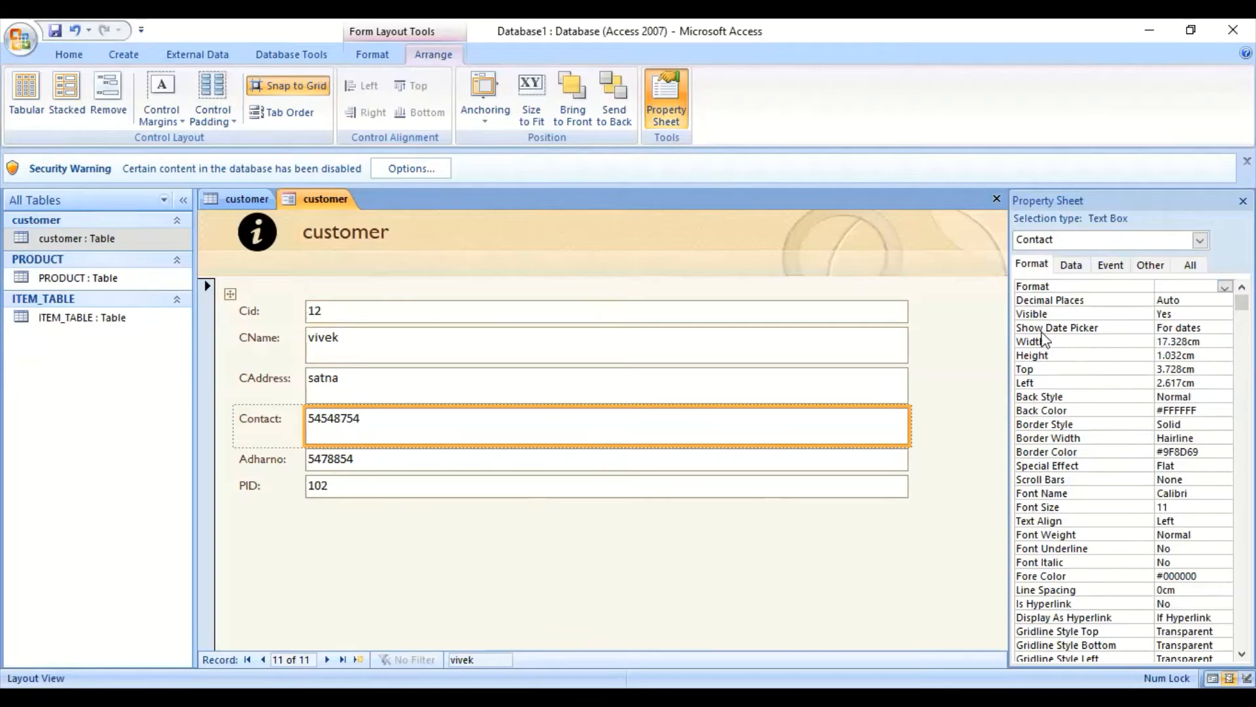
left_click(1179, 314)
left_click(1223, 315)
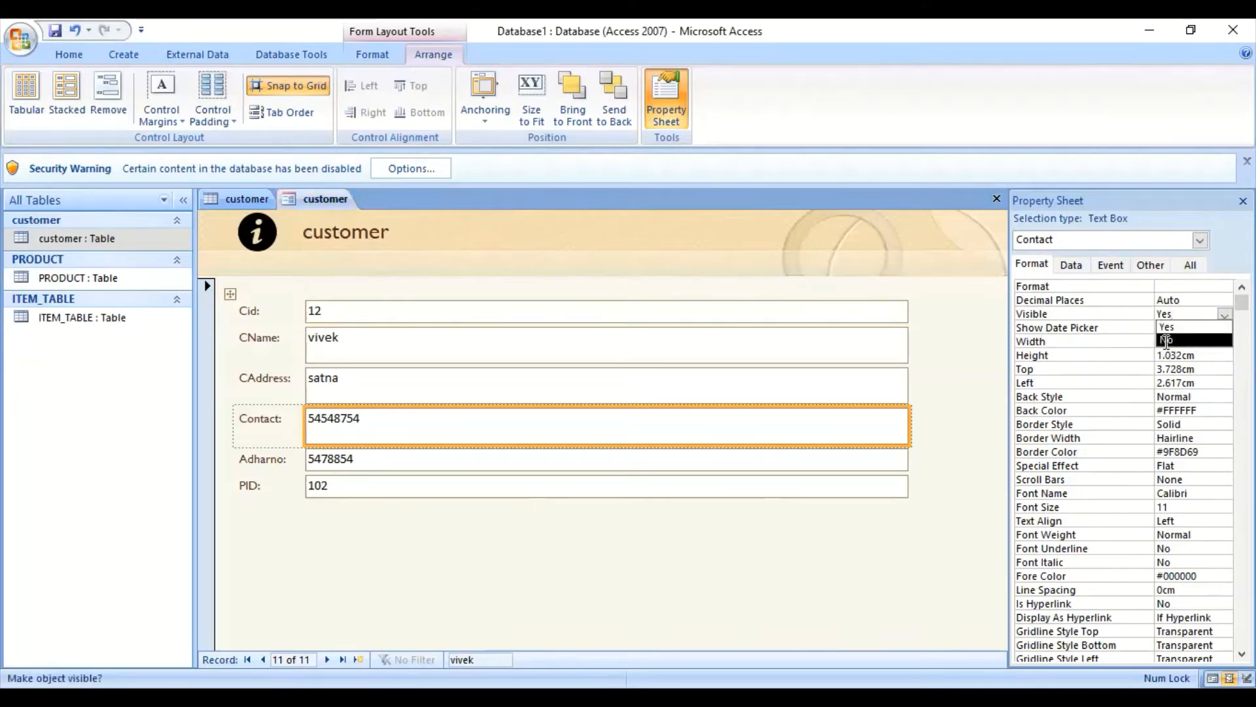
left_click(1168, 342)
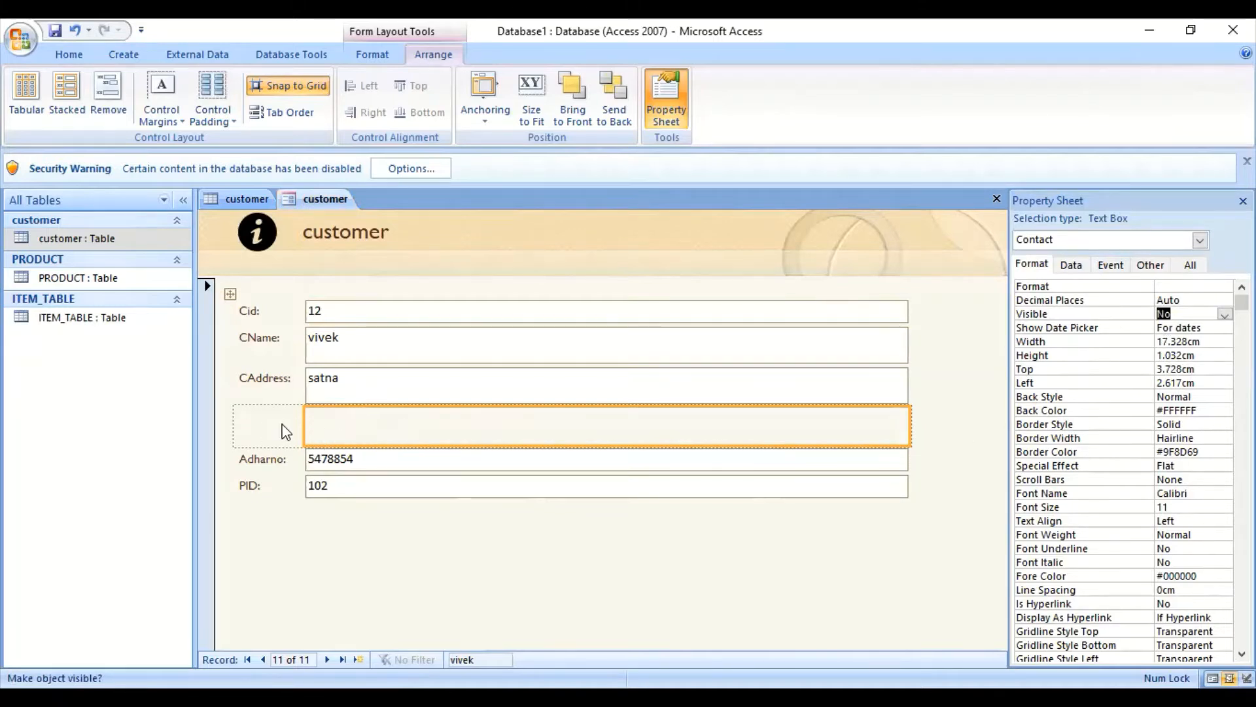
left_click(1224, 314)
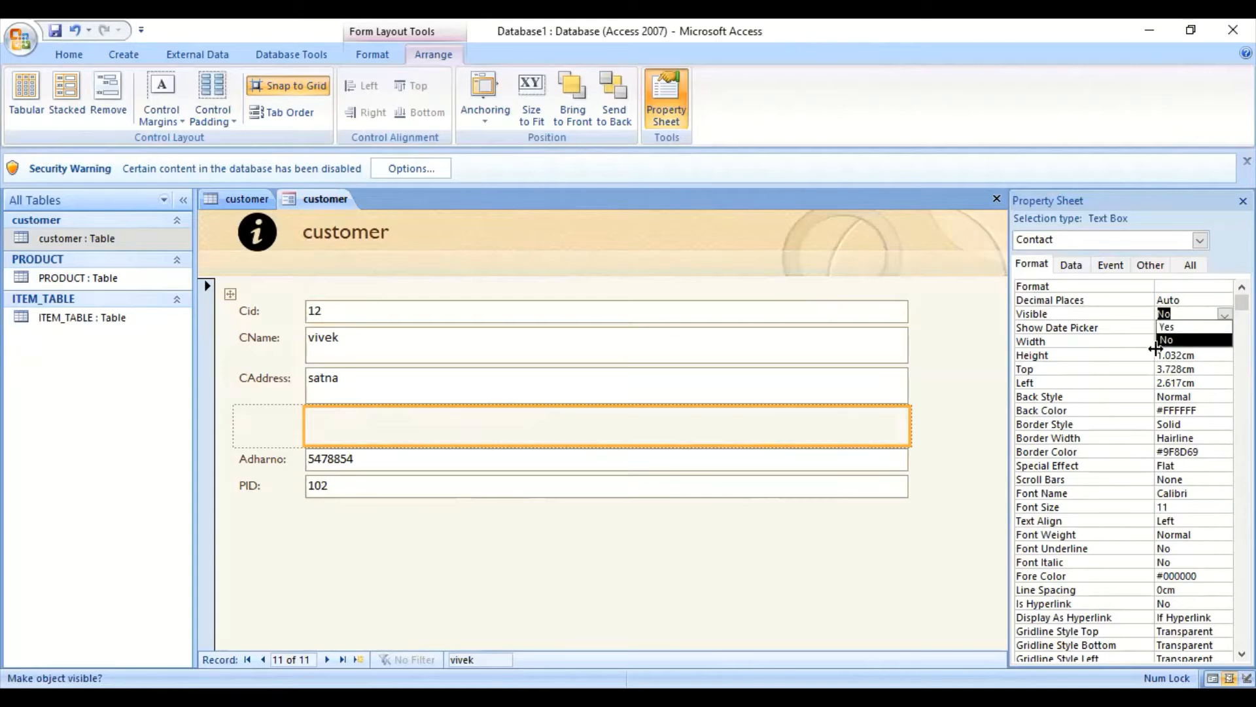
left_click(1165, 327)
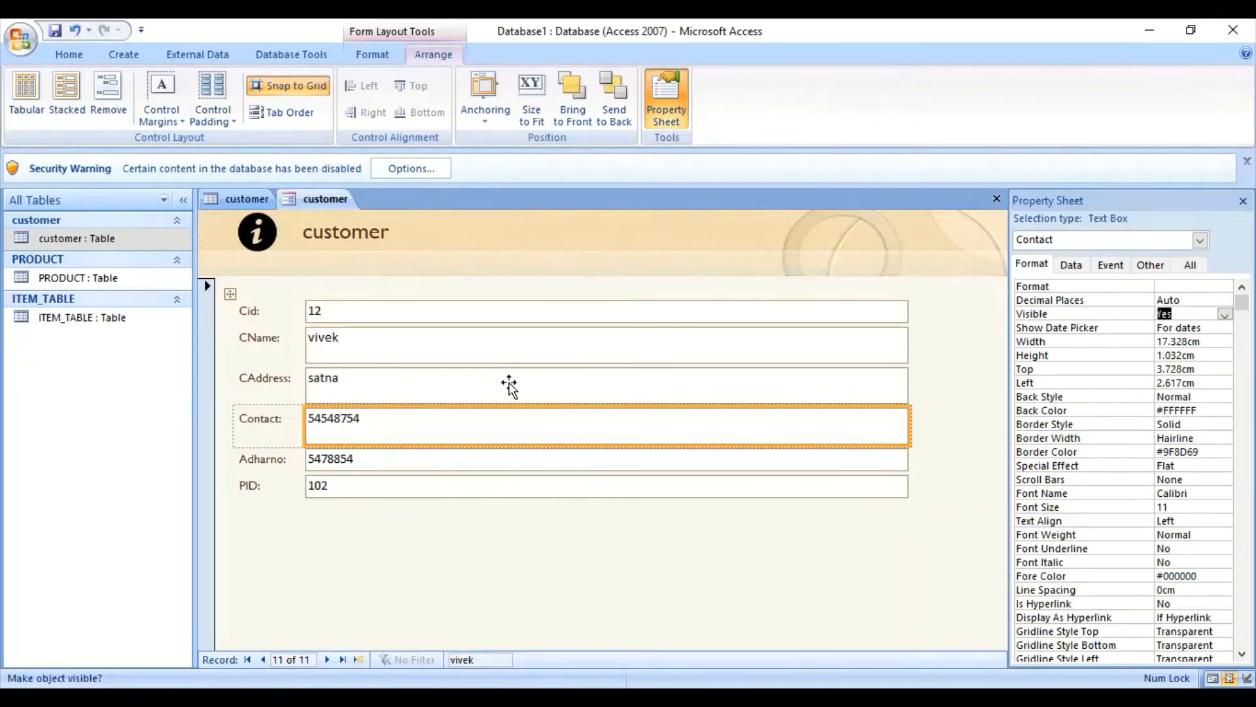
- Look through the Format properties of the CAddress text box, including the choices for its Fore Color
left_click(539, 379)
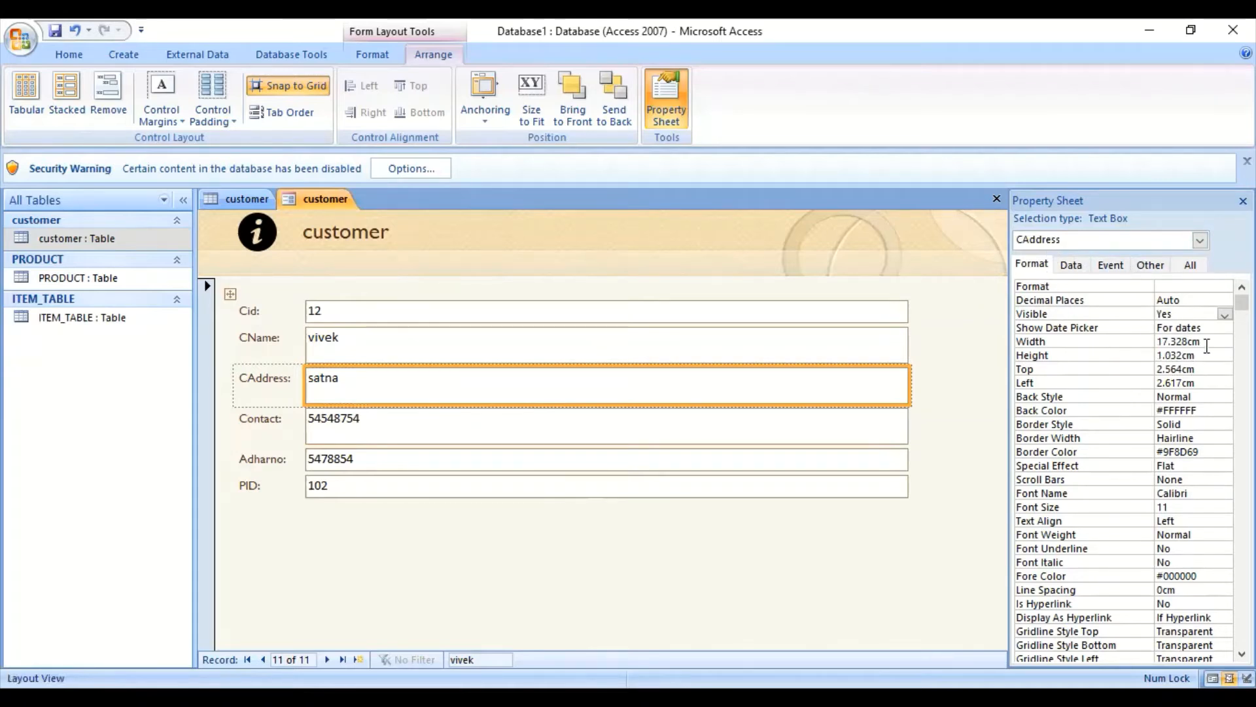
left_click_drag(1242, 303, 1242, 638)
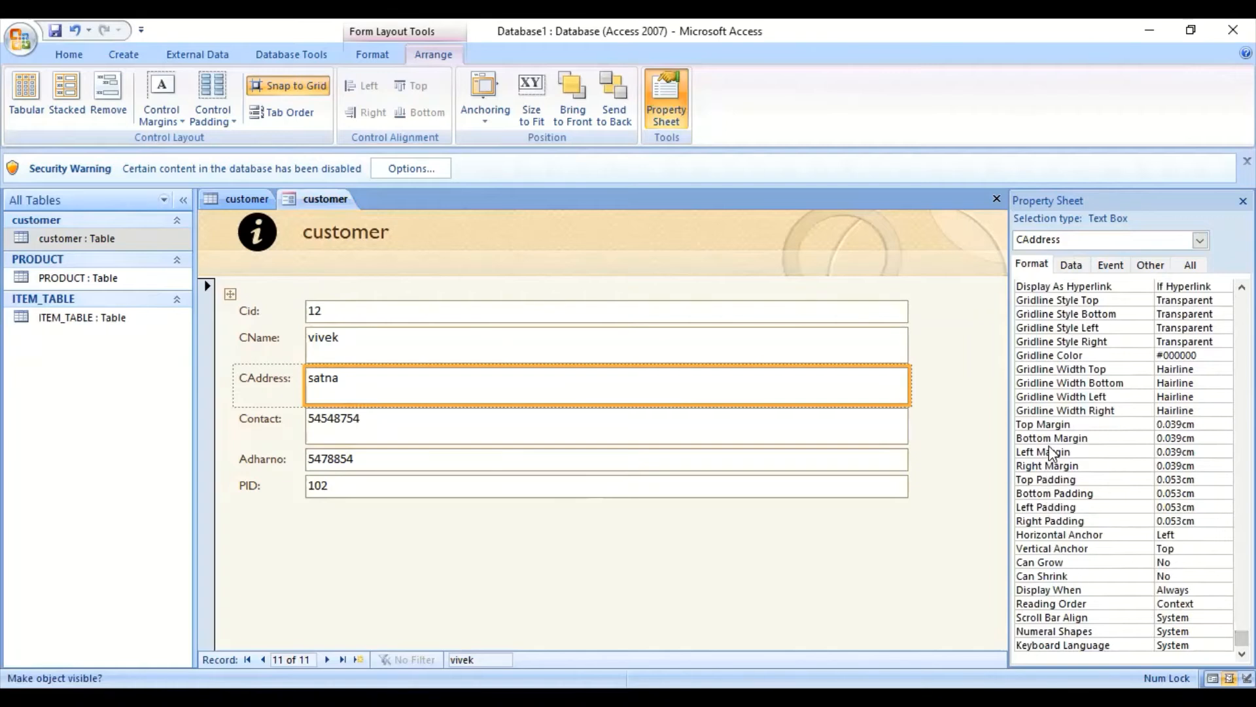
scroll(1050, 452, "up", 3)
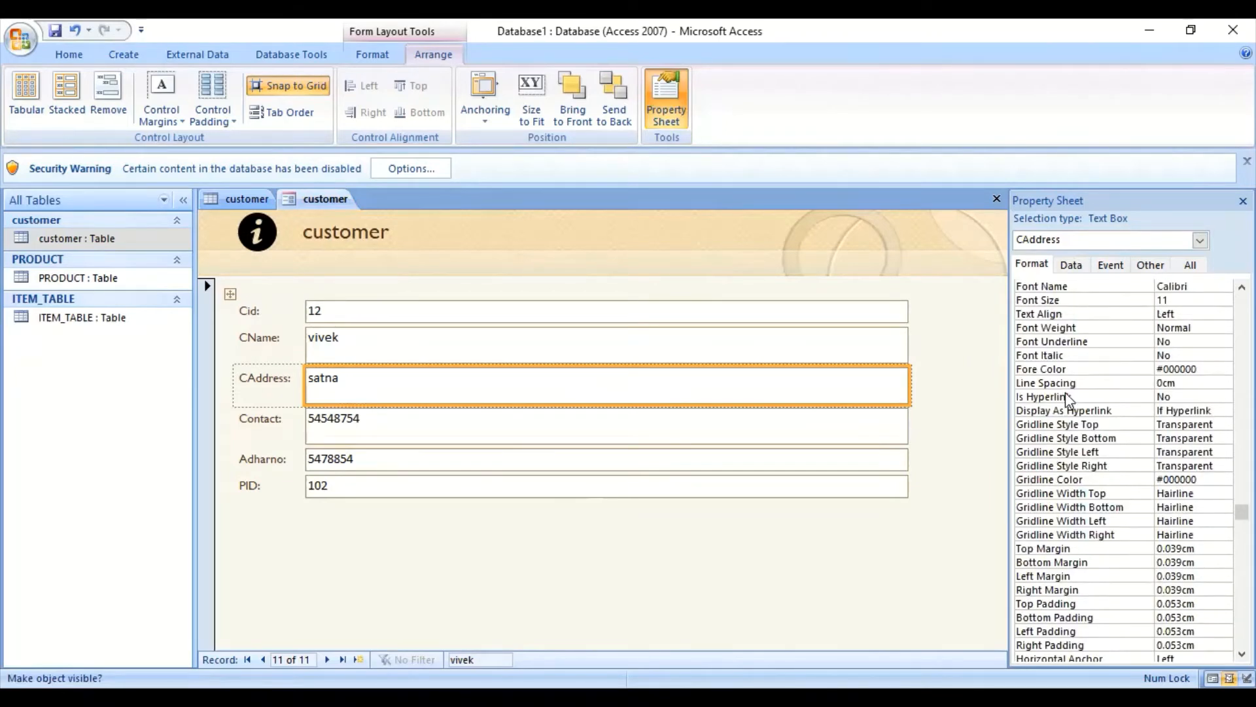
left_click(1178, 369)
left_click(1210, 369)
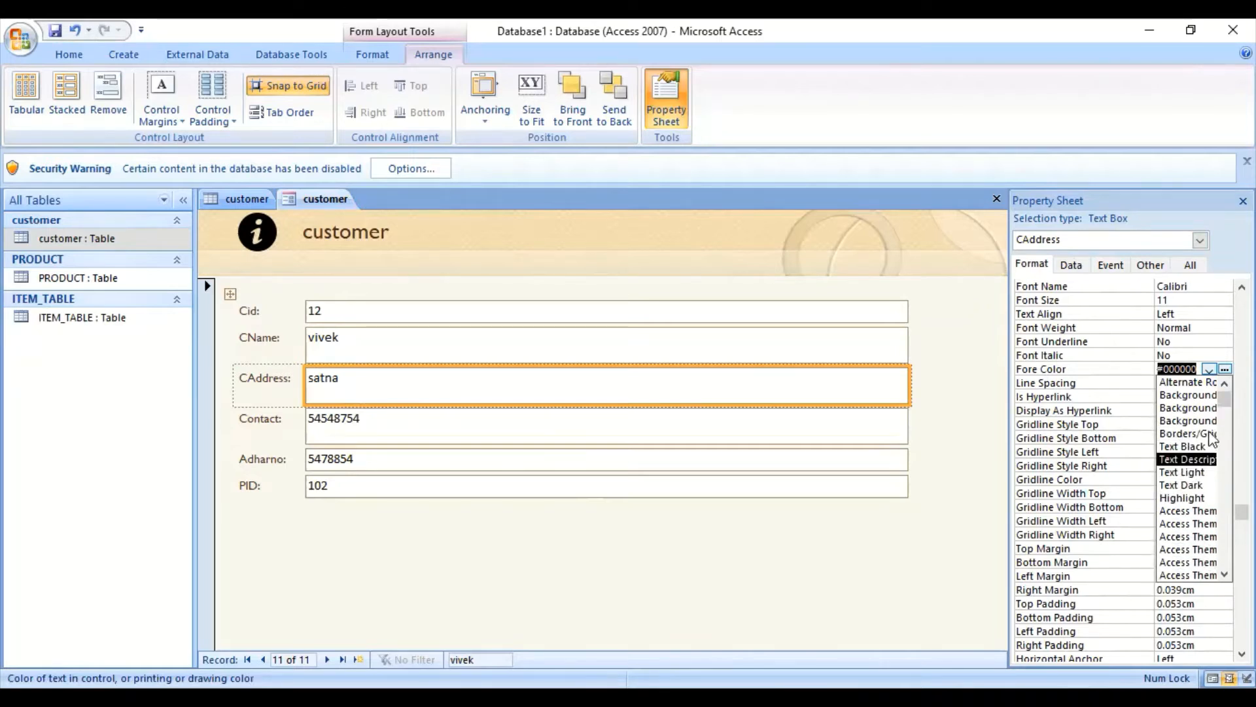
left_click_drag(1224, 400, 1225, 561)
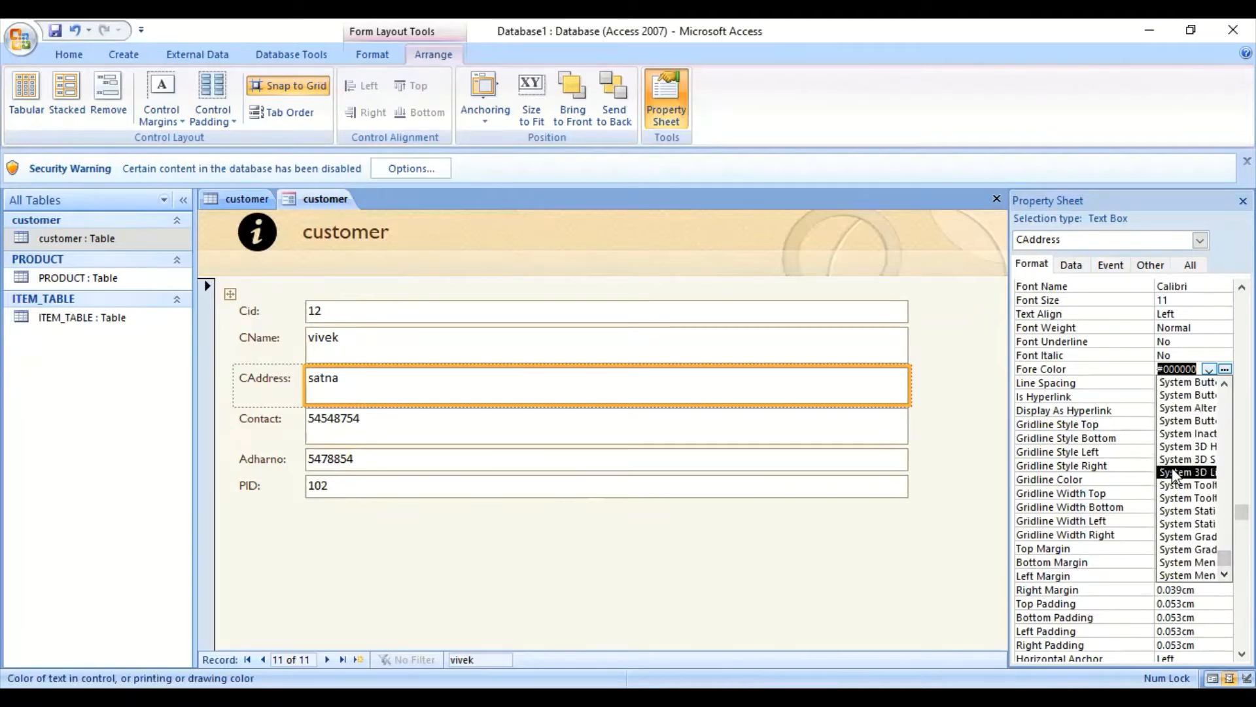
- Examine the Font Name choices and Font Size of the CAddress text box, and its Data and Event properties
left_click(1106, 287)
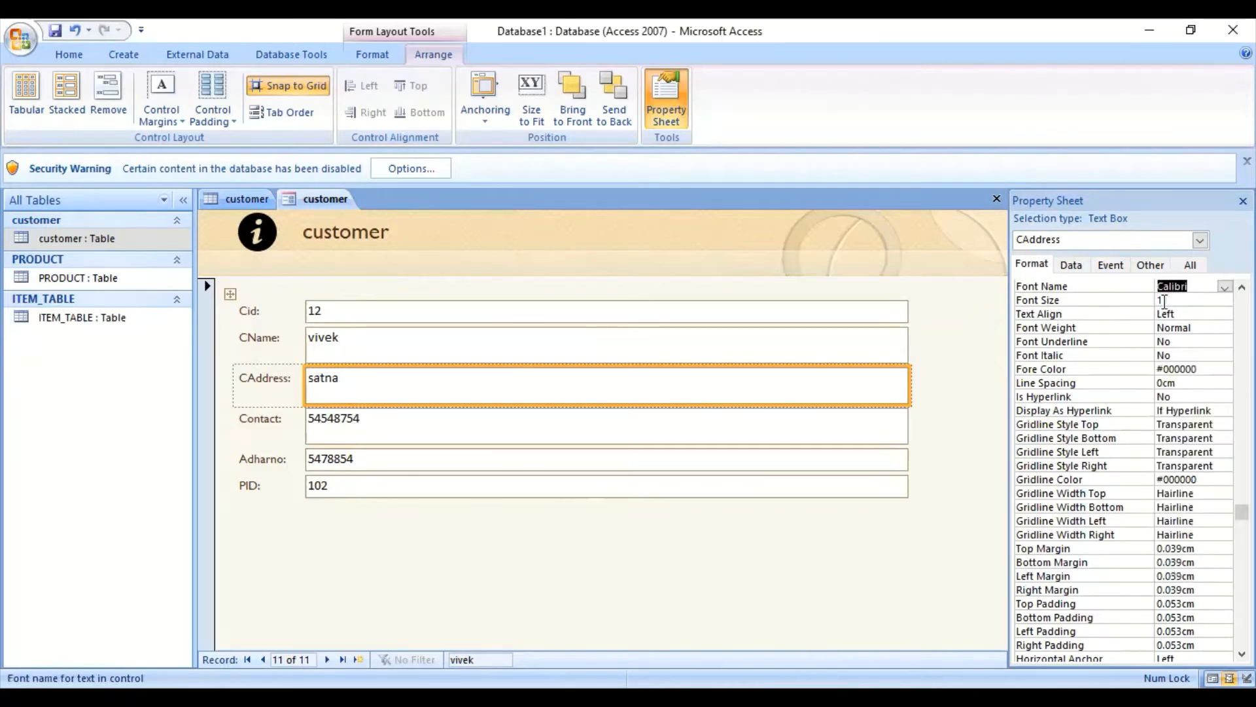
left_click(1224, 286)
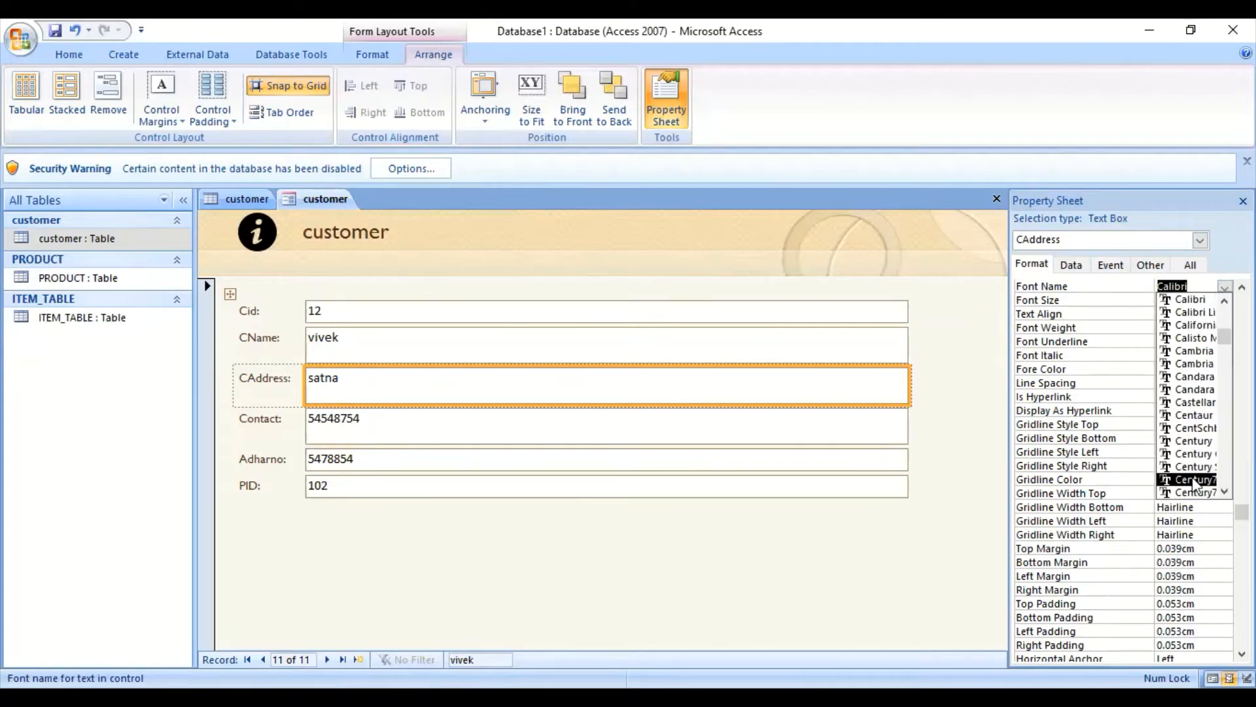
left_click(1076, 303)
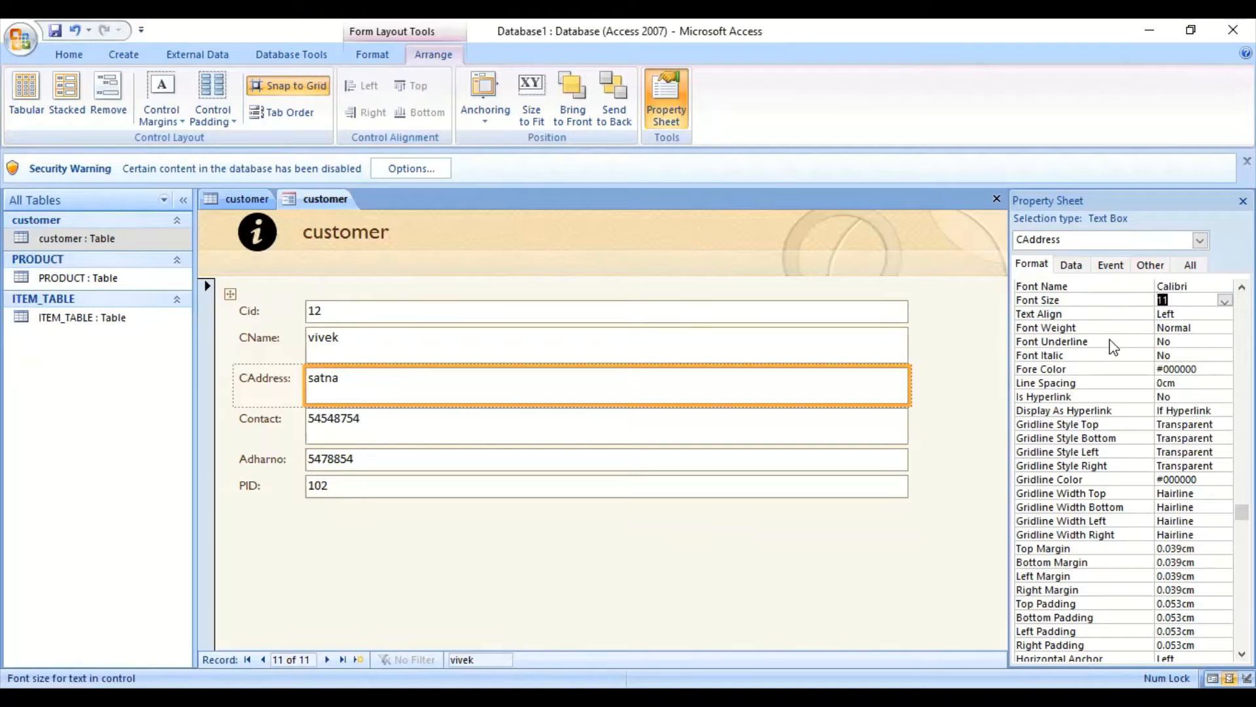
scroll(1113, 347, "up", 4)
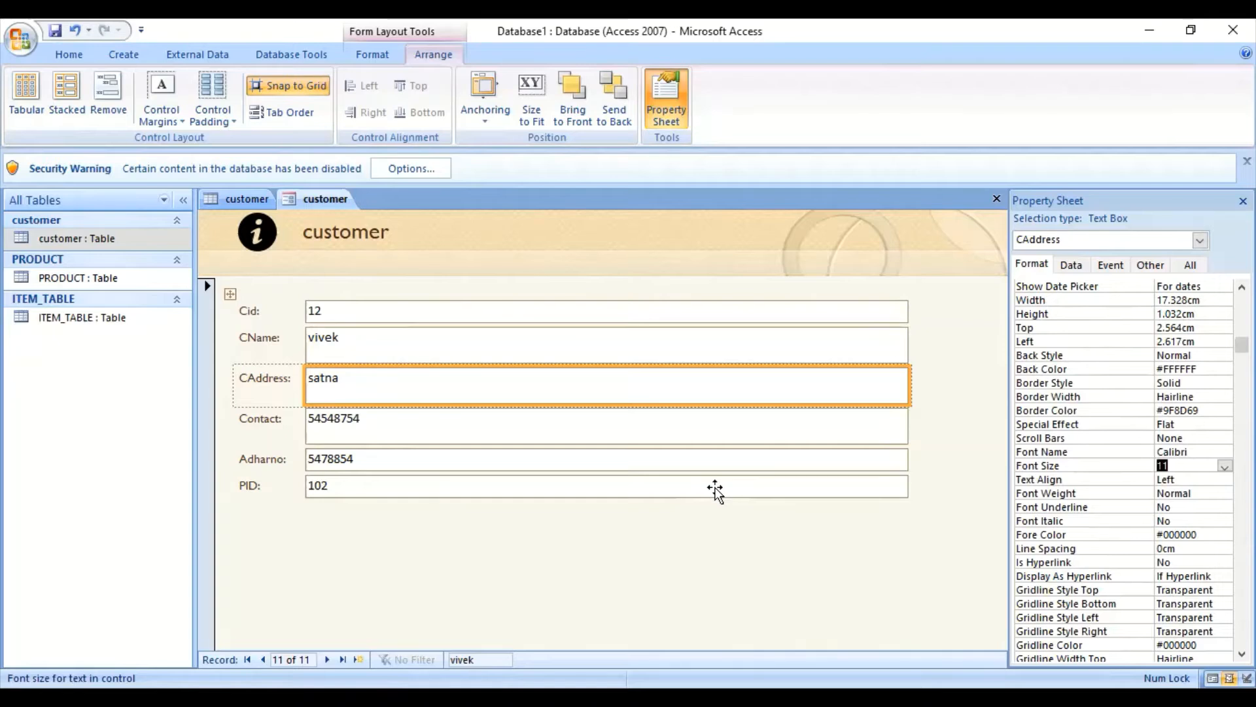
left_click(1071, 265)
left_click(1111, 265)
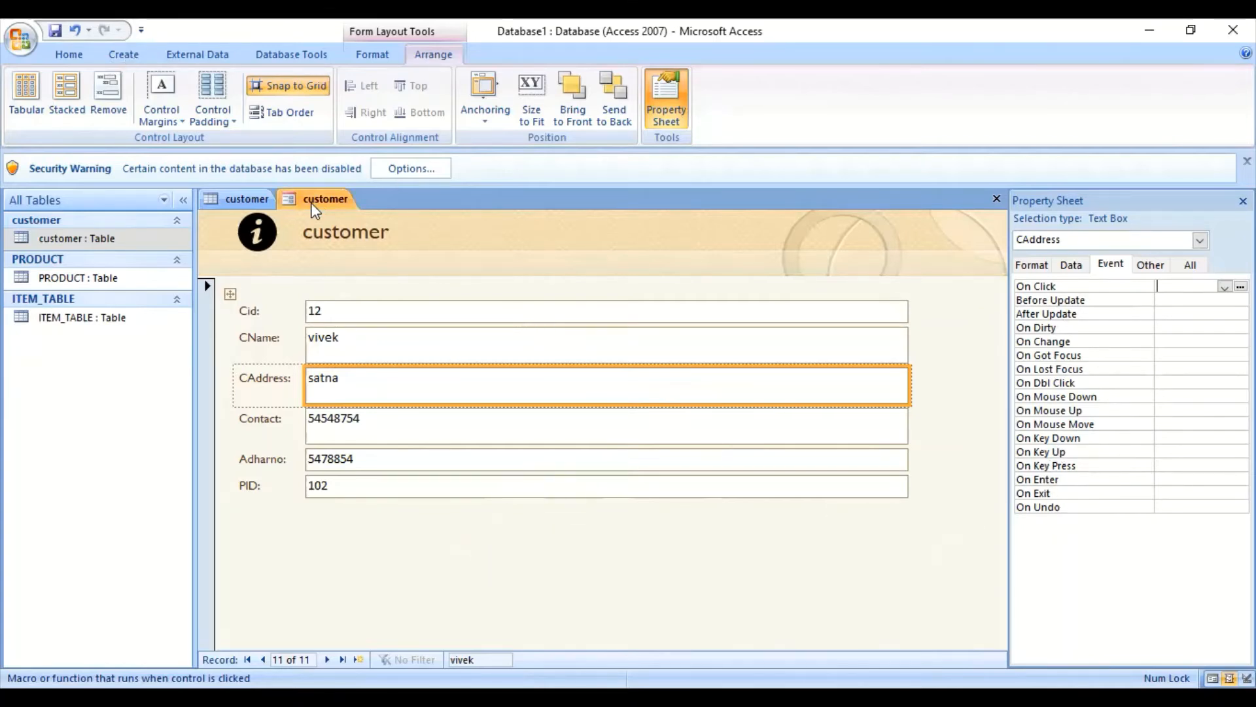
- Make the Cid label bold and enlarge its font, trying size 18 before settling on 14
left_click(368, 58)
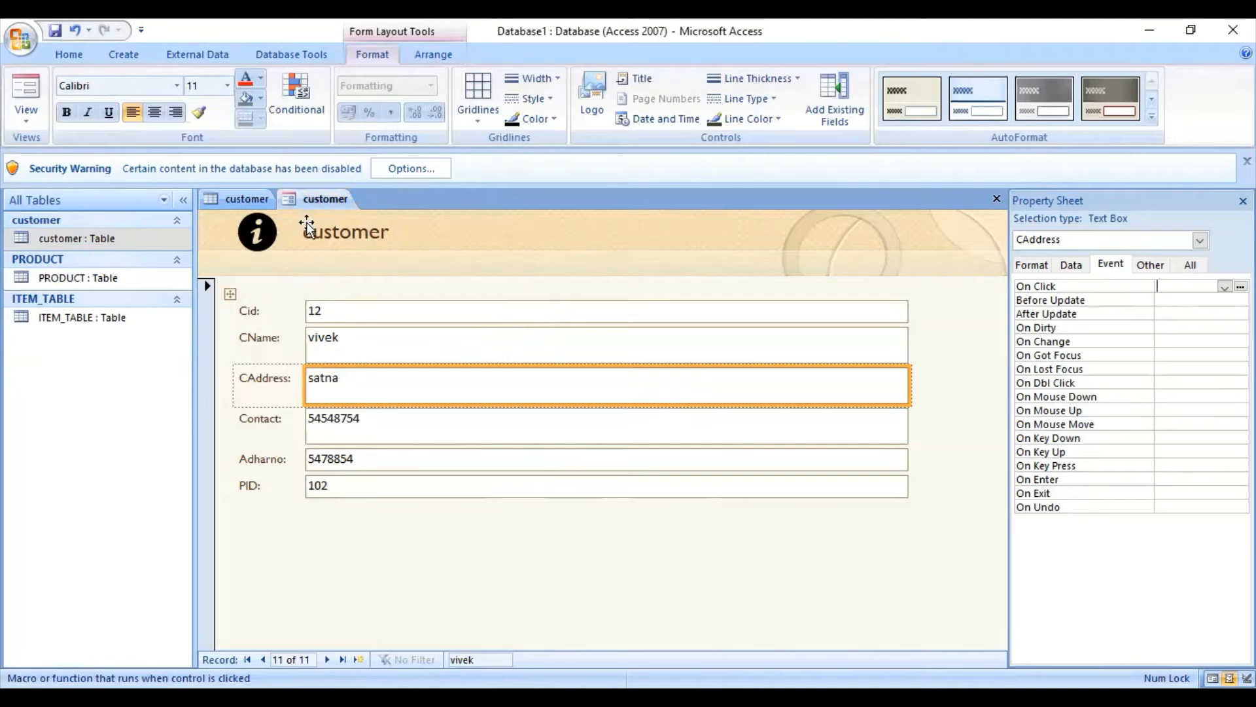
left_click(243, 310)
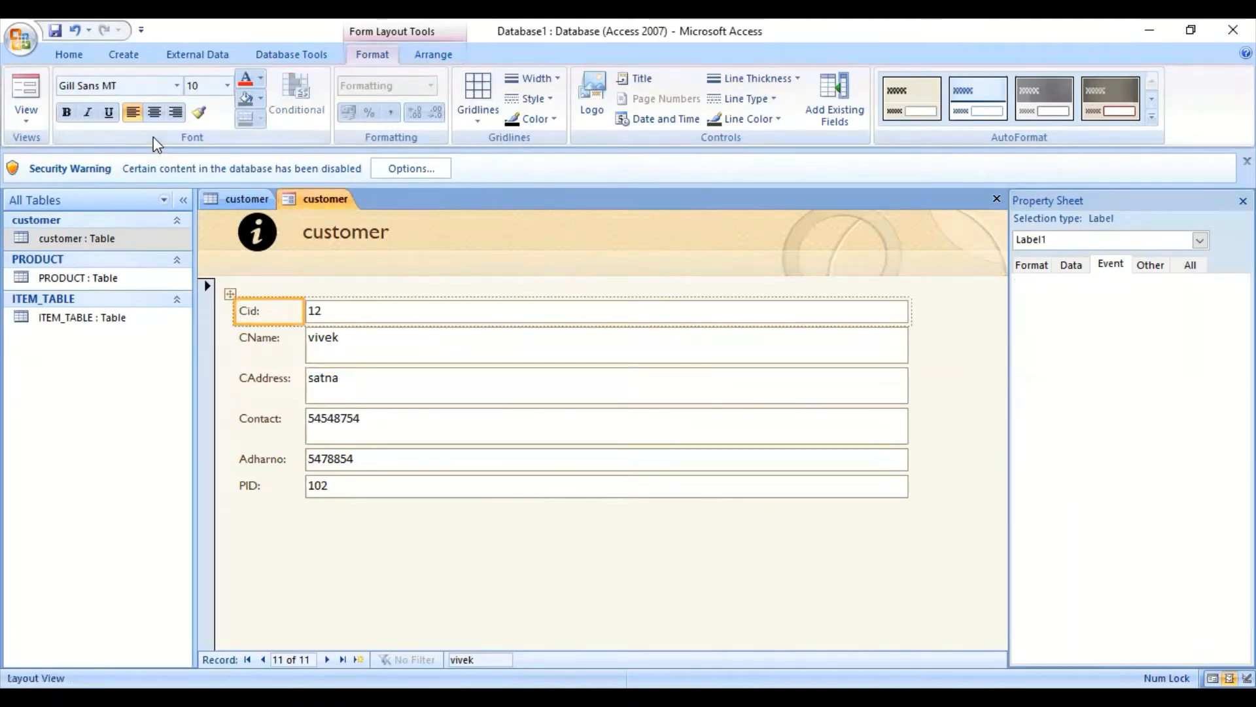
left_click(66, 112)
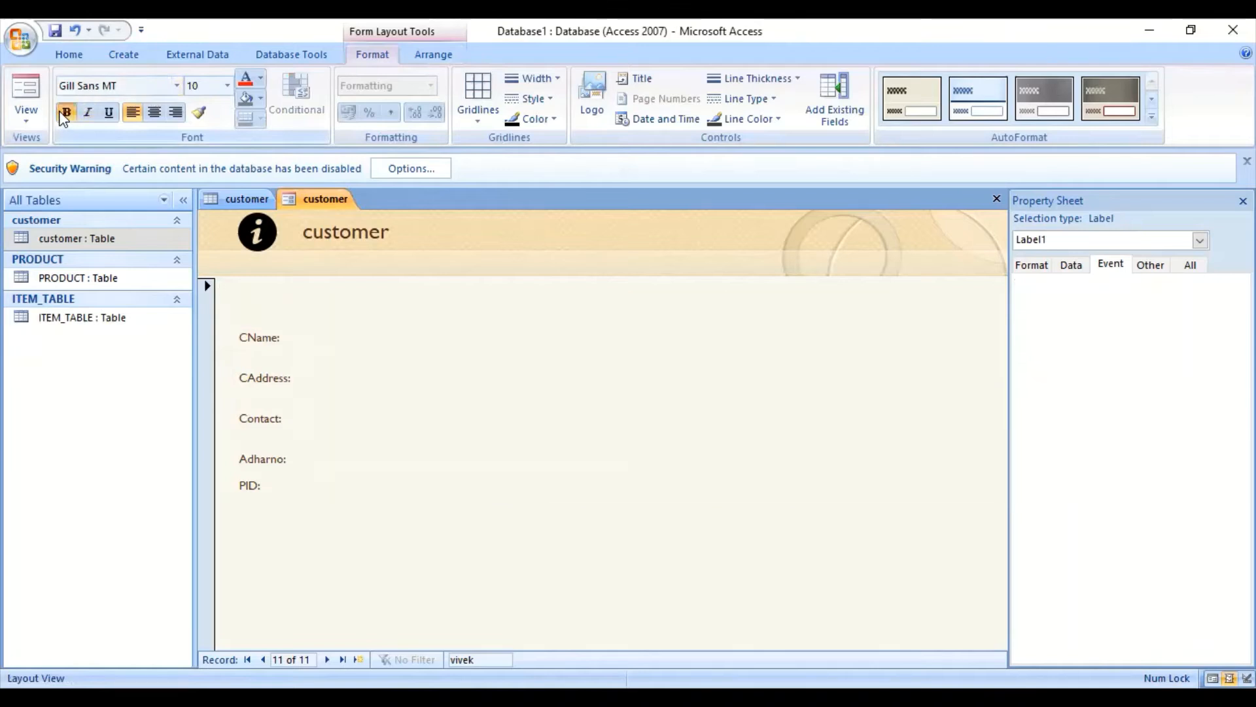
left_click(227, 86)
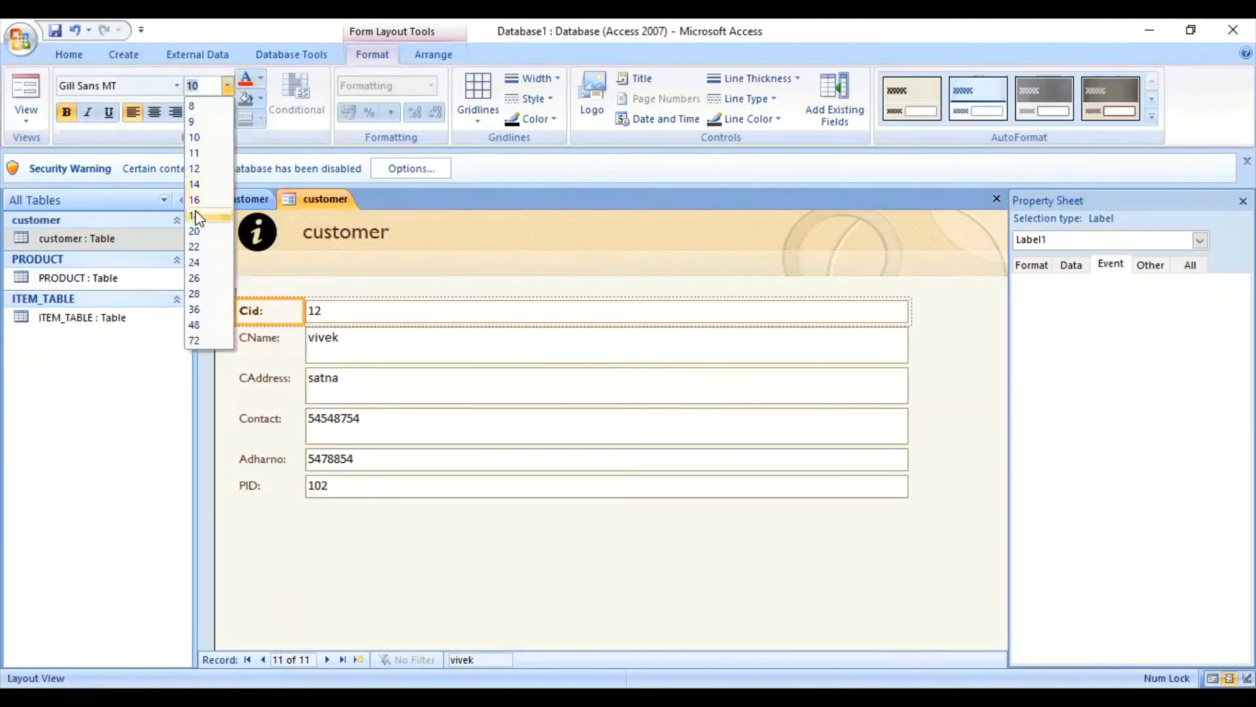
left_click(195, 215)
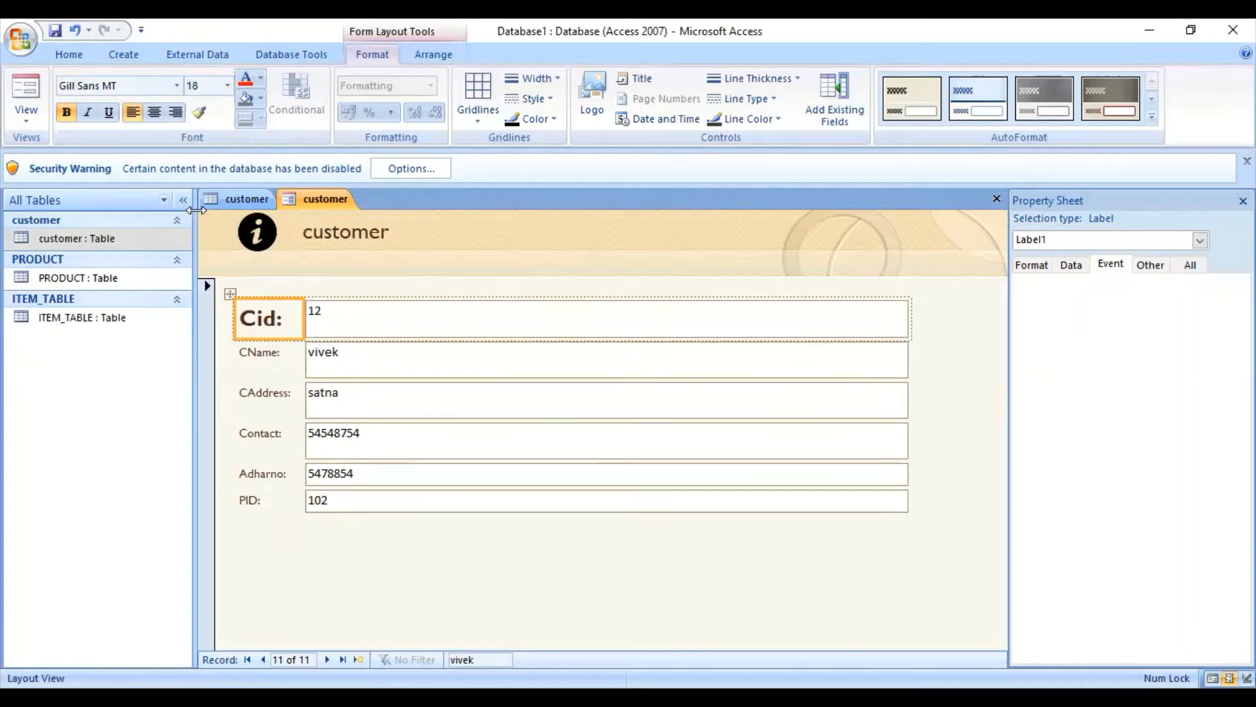
left_click(227, 86)
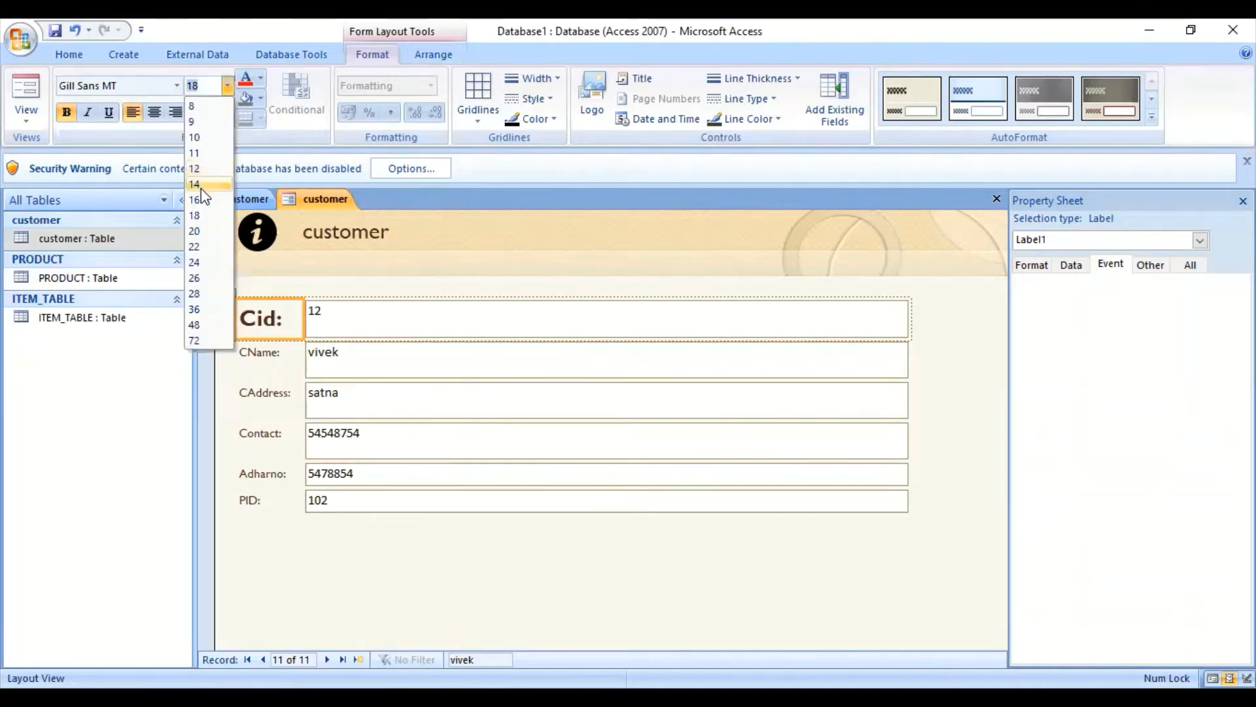
- Make the CName, CAddress, Contact, Adharno and PID labels bold with font size 14
left_click(265, 357)
left_click(267, 358)
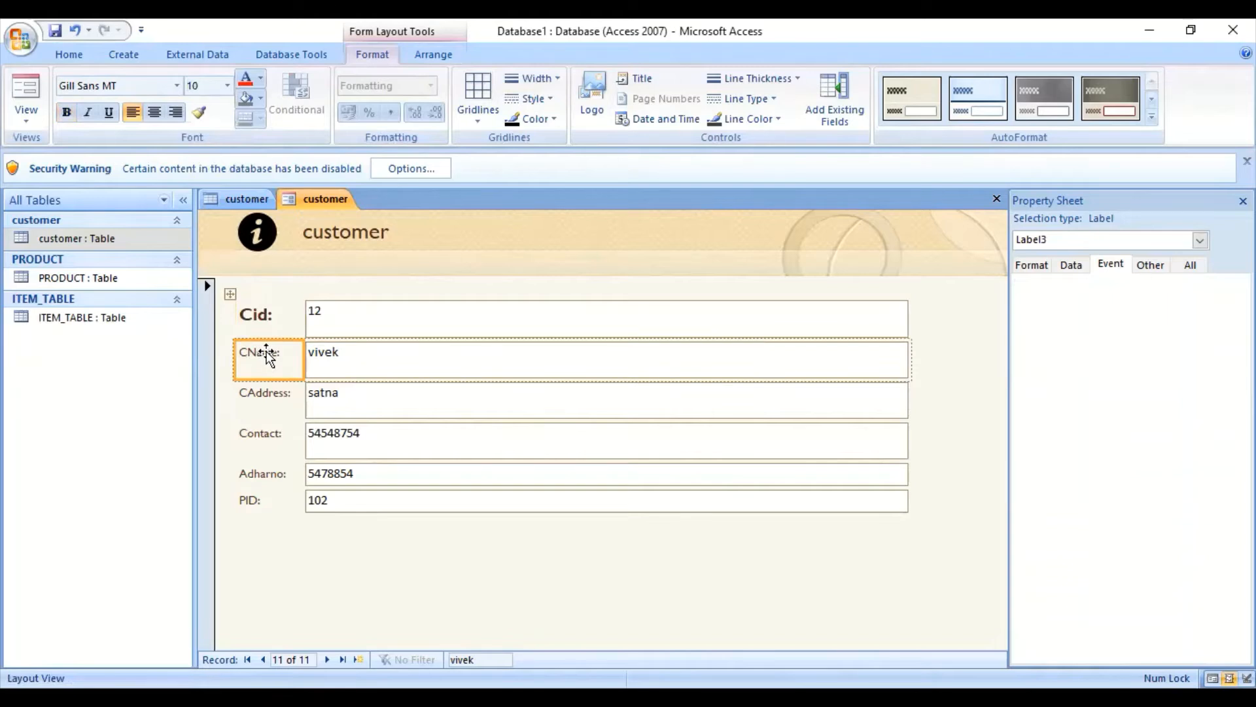
left_click(264, 404)
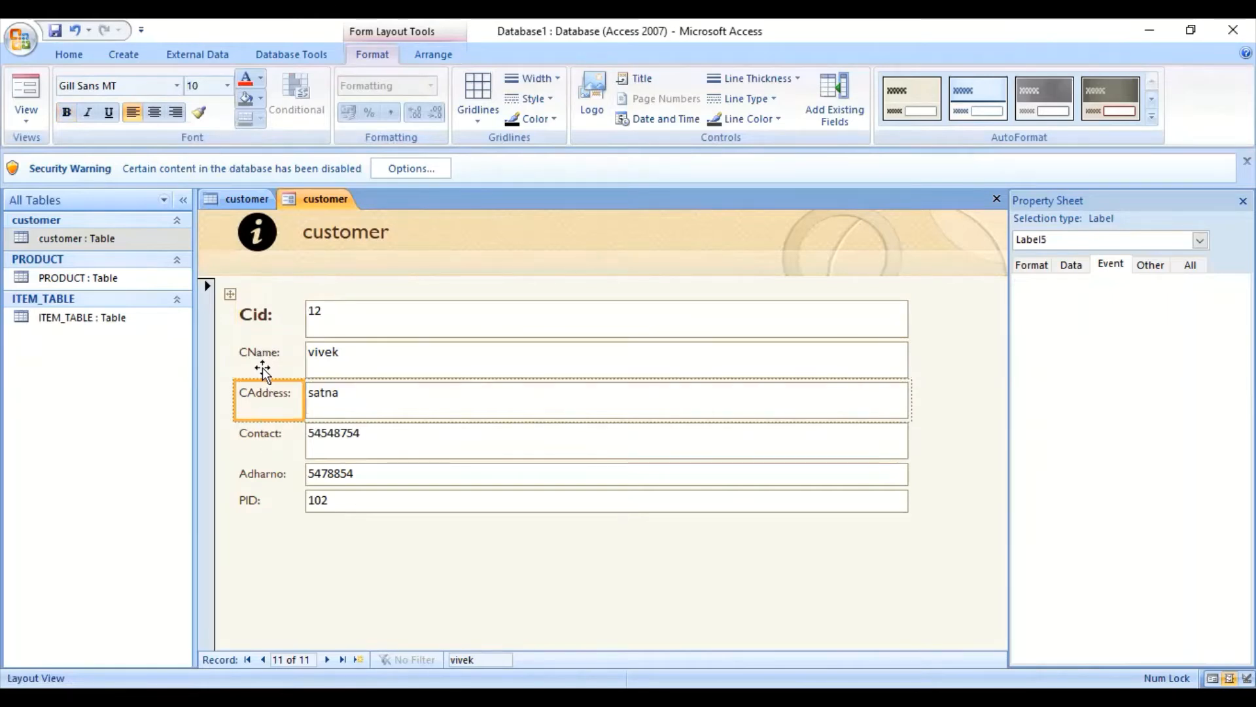
left_click(262, 367)
left_click(264, 392, "shift")
left_click(260, 446, "shift")
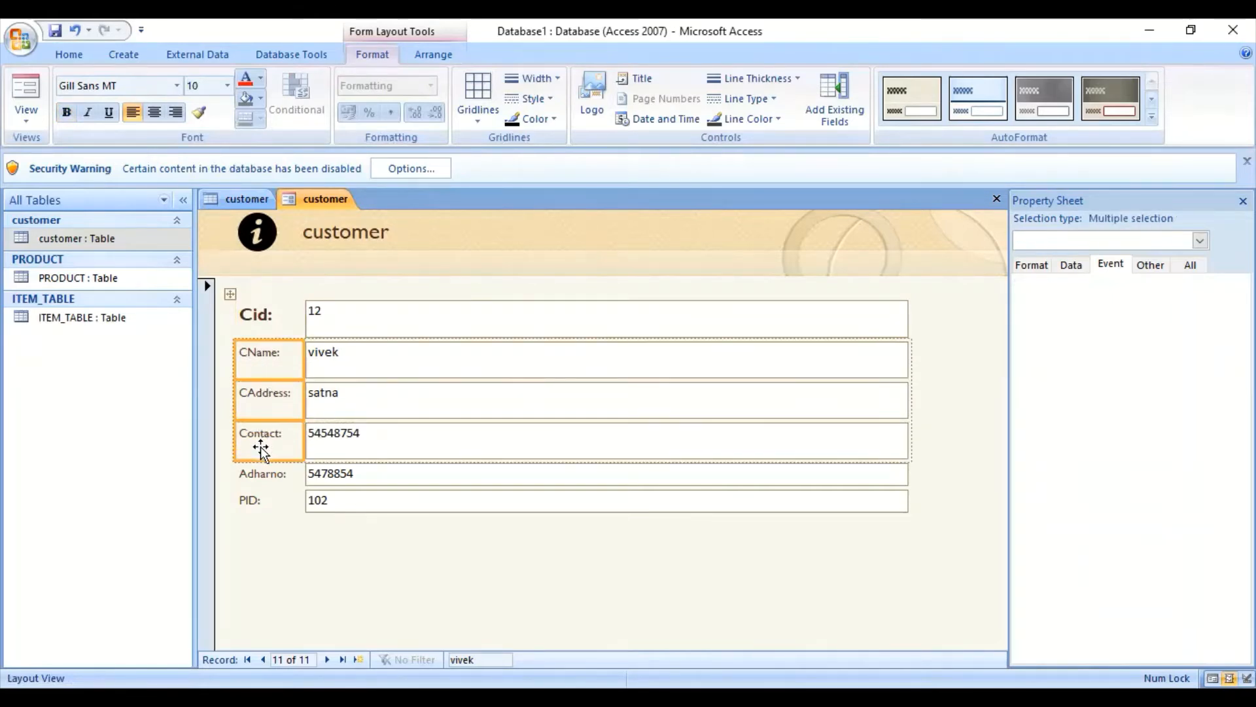
left_click(264, 470, "shift")
left_click(261, 504, "shift")
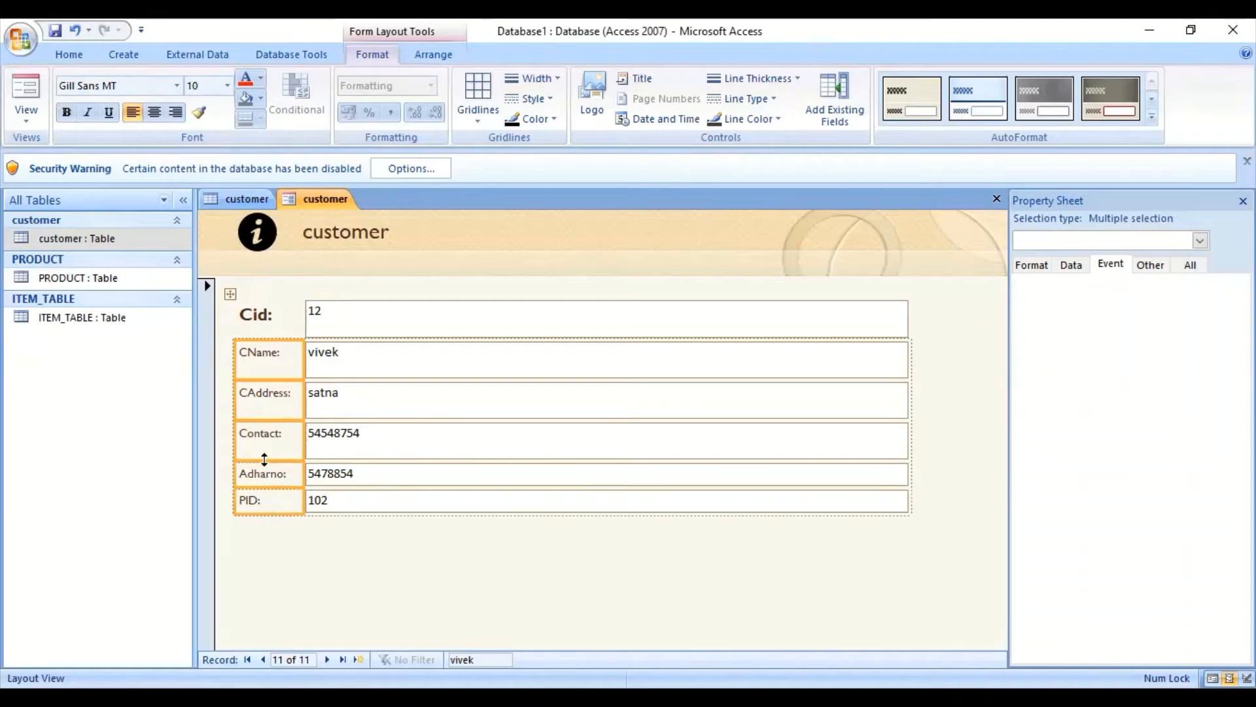
left_click(65, 112)
left_click(227, 86)
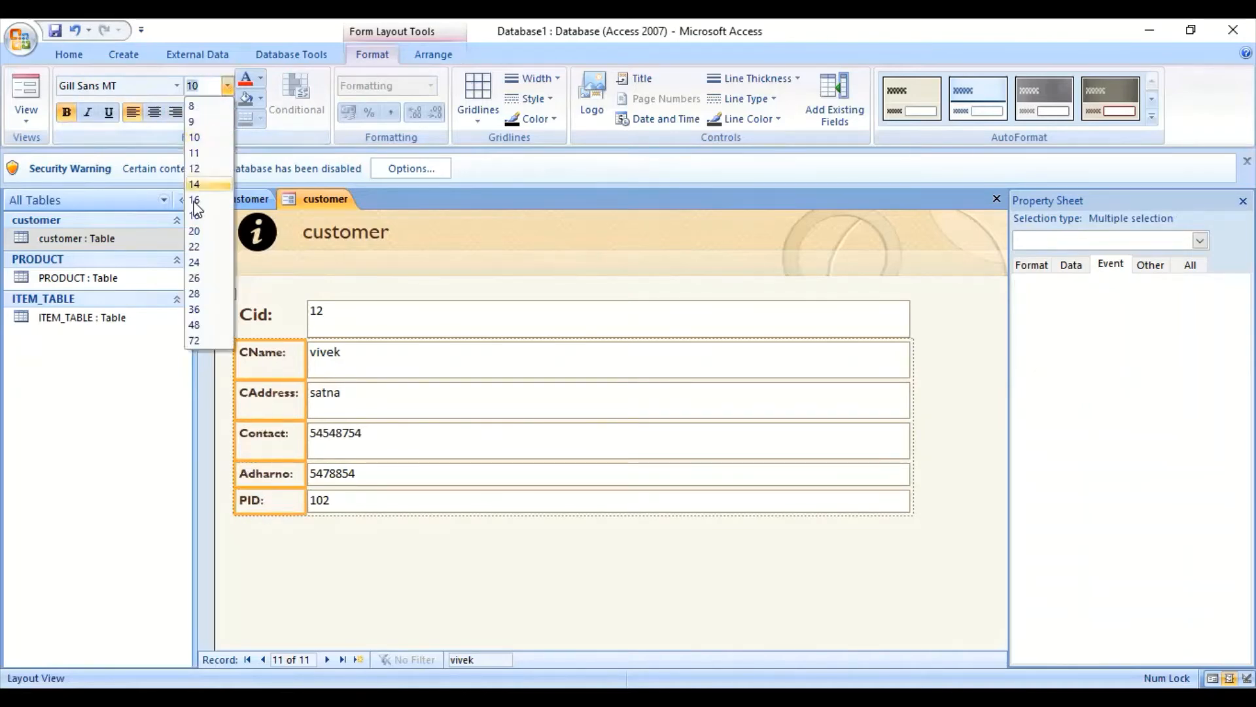
left_click(195, 184)
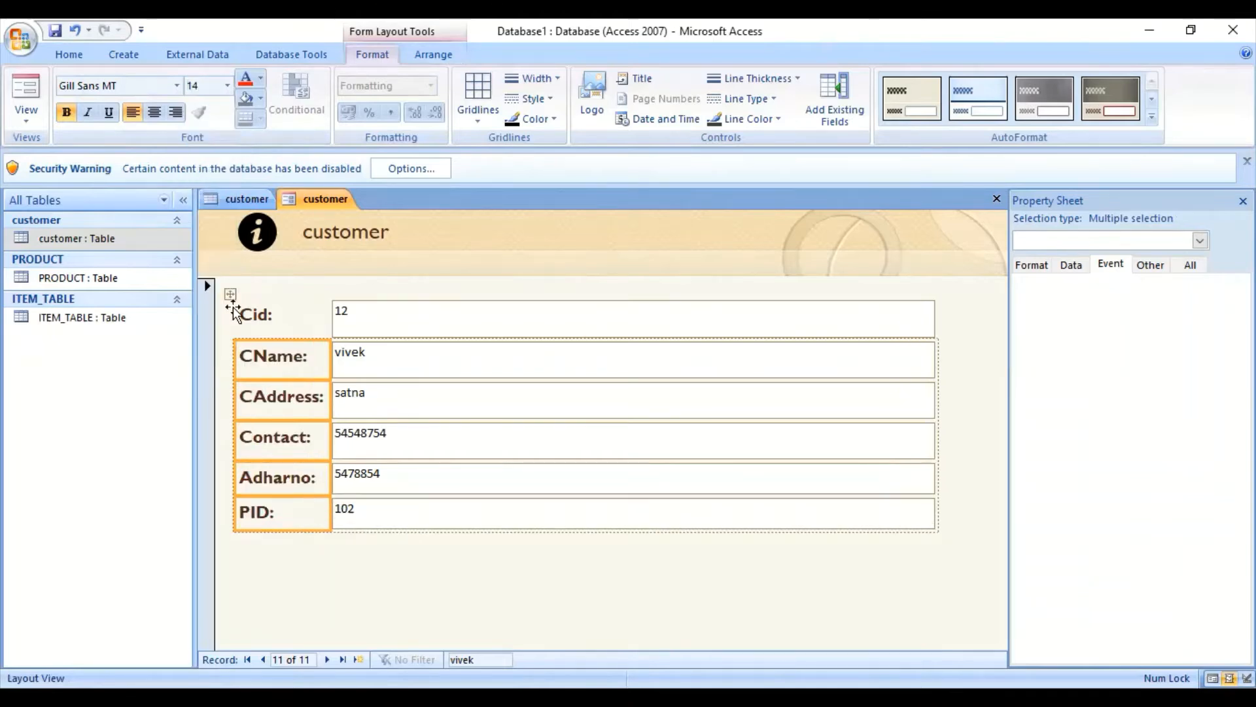
- Set the font size of all six field text boxes to 14 and give them a light orange fill
left_click(496, 409)
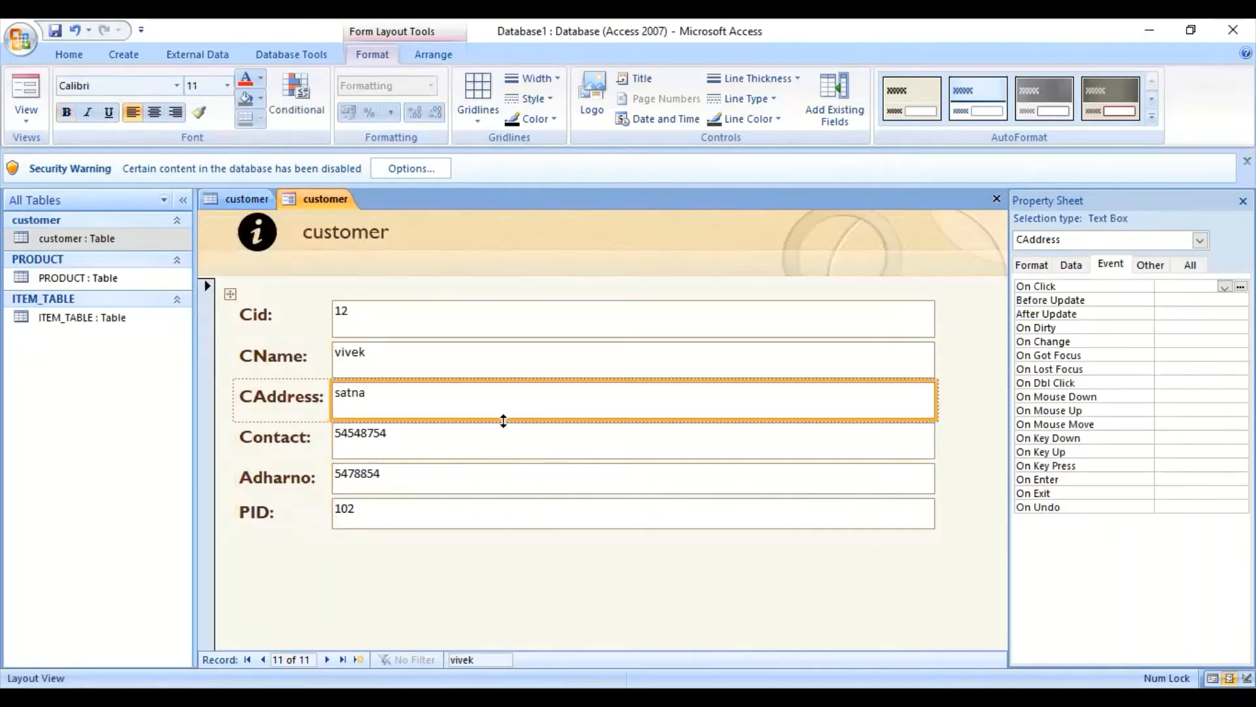
left_click(419, 320)
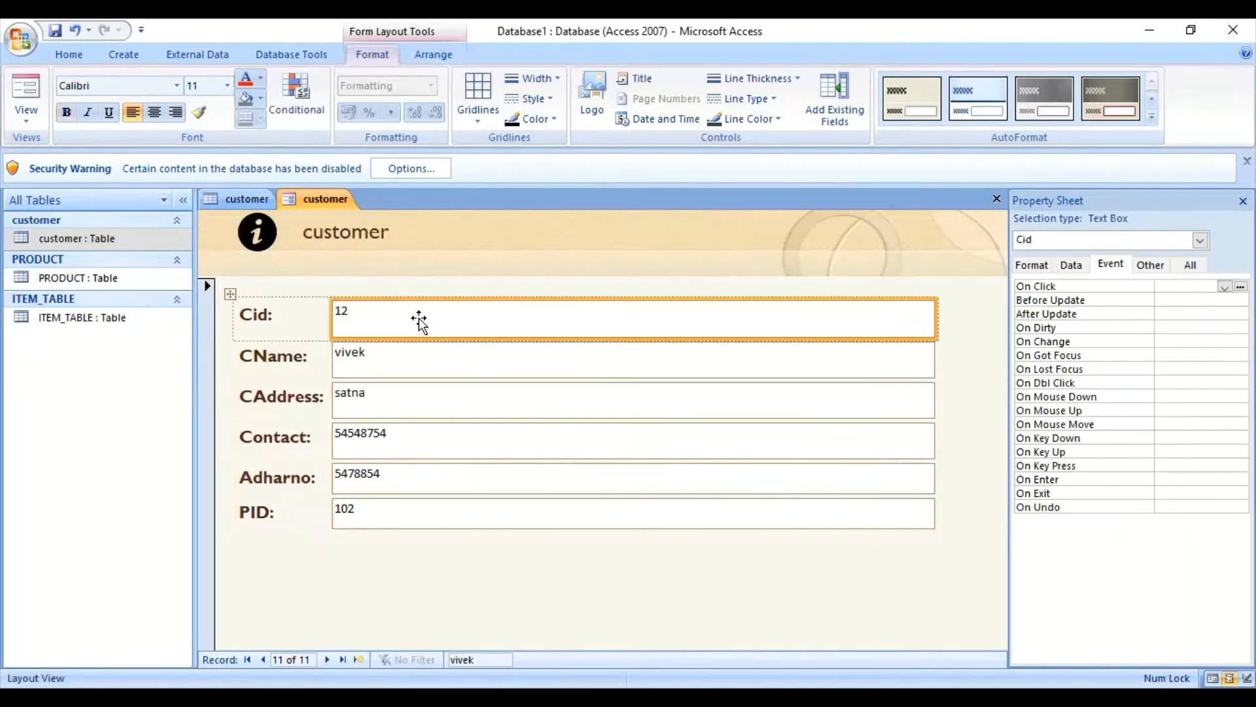
left_click(422, 360, "shift")
left_click(434, 395, "shift")
left_click(435, 450, "shift")
left_click(433, 481, "shift")
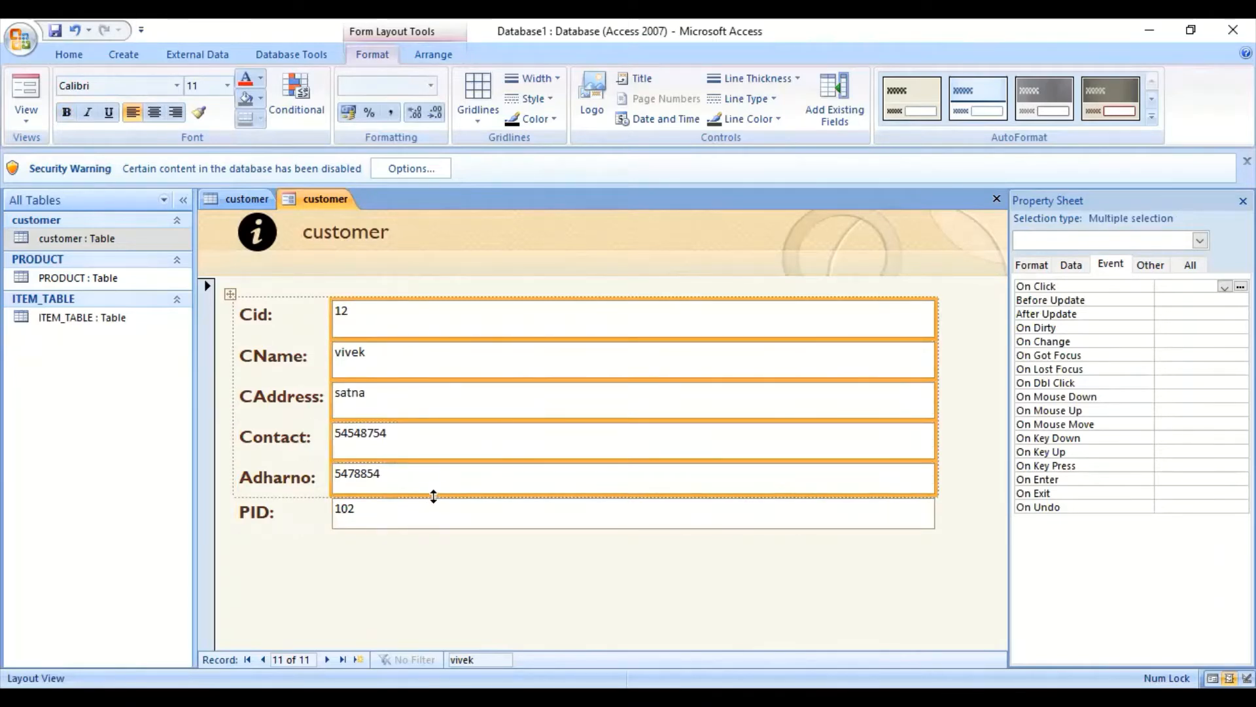
left_click(429, 518, "shift")
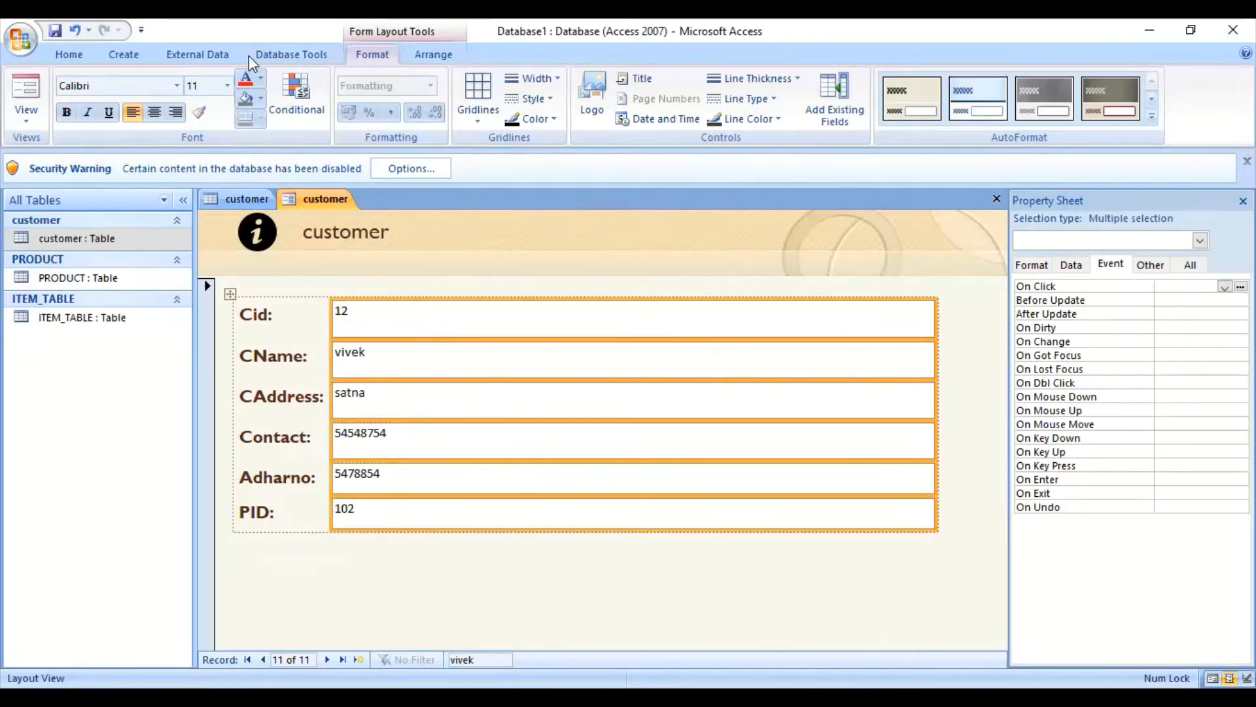
left_click(227, 86)
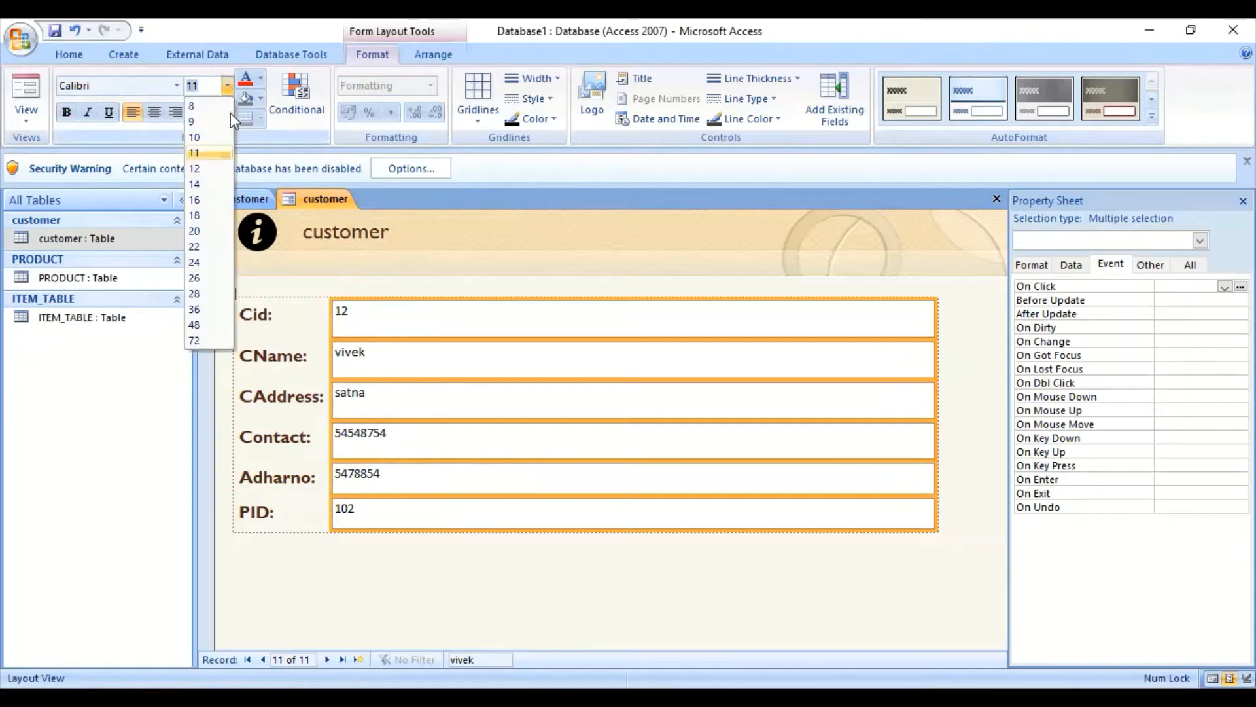
left_click(202, 184)
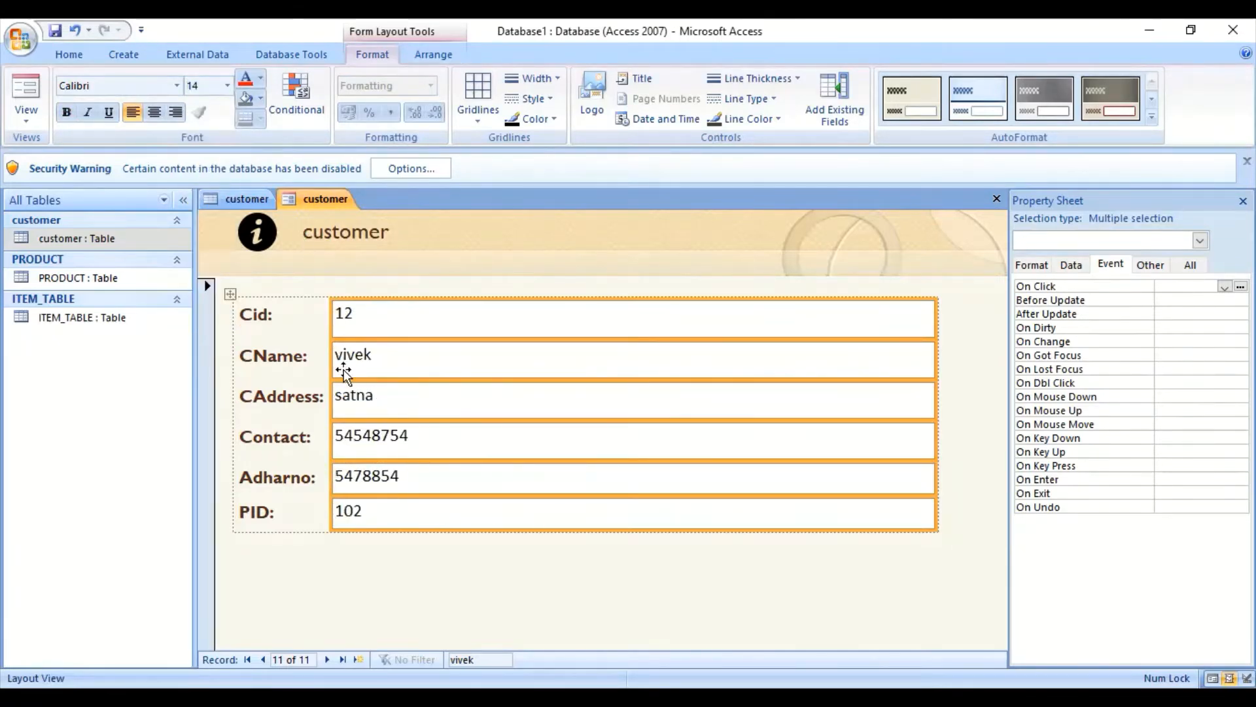
left_click(260, 99)
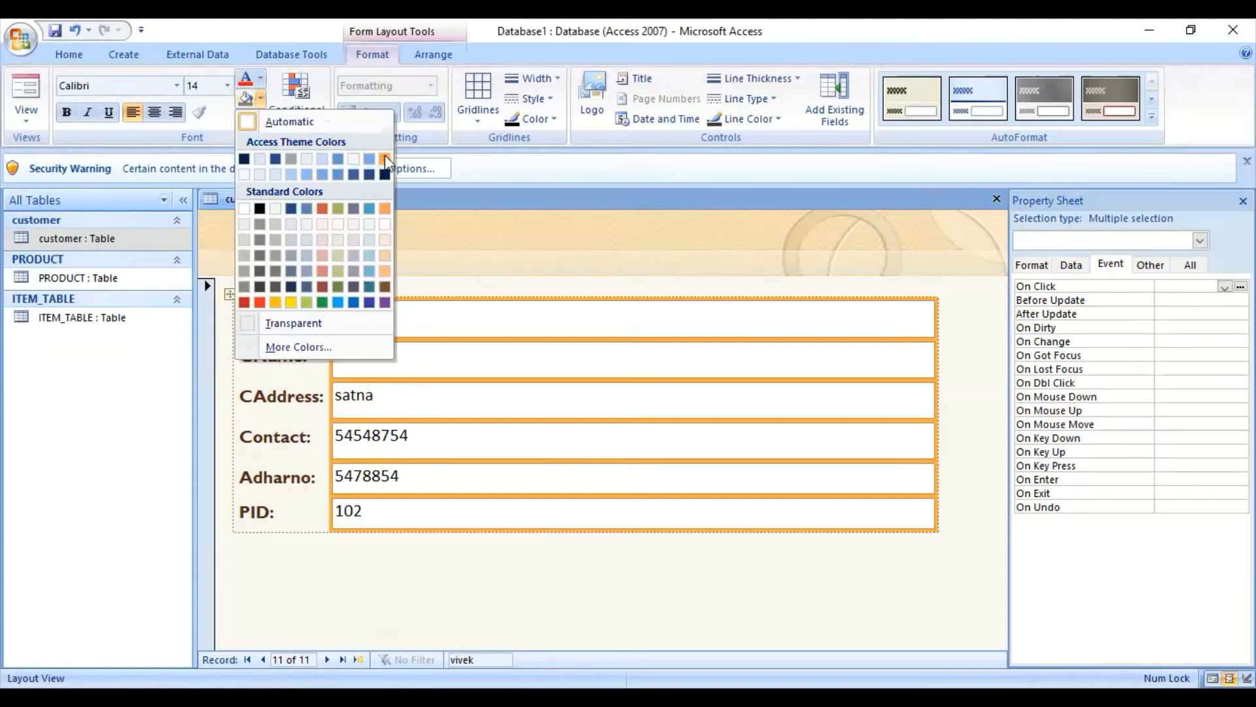
left_click(387, 258)
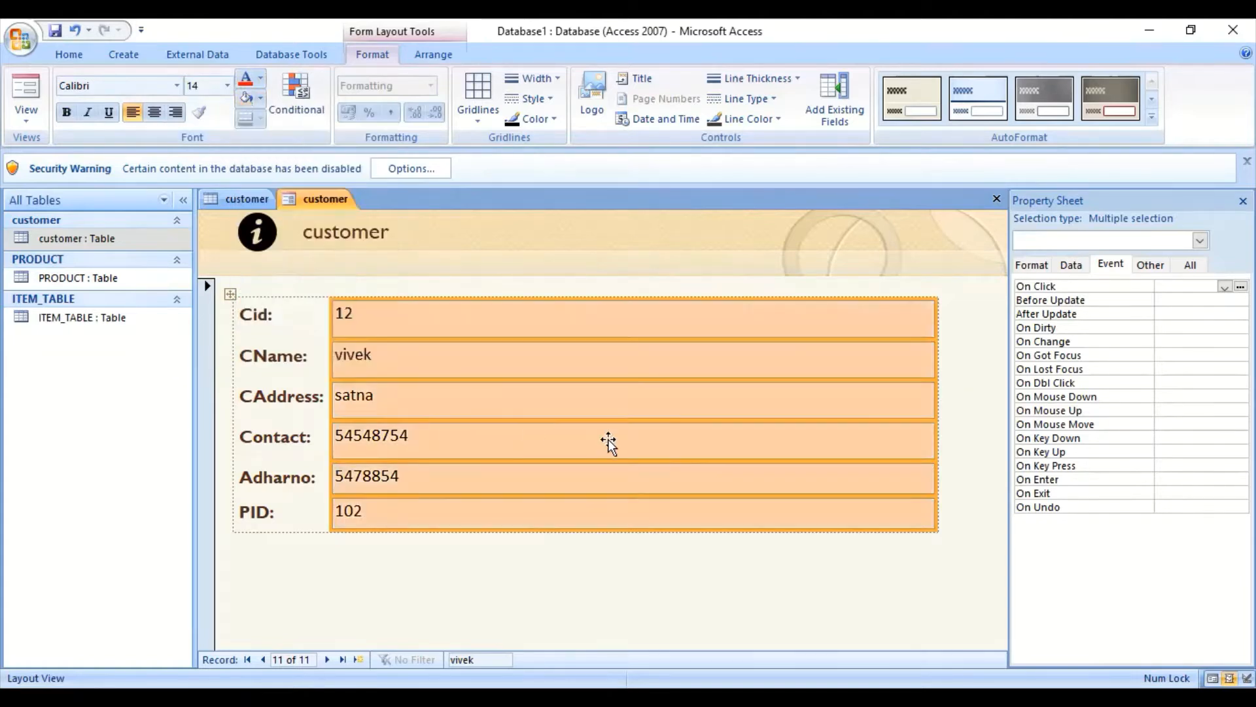
- Fill all six field labels, from Cid to PID, with a gold background color, trying orange first
left_click(310, 315)
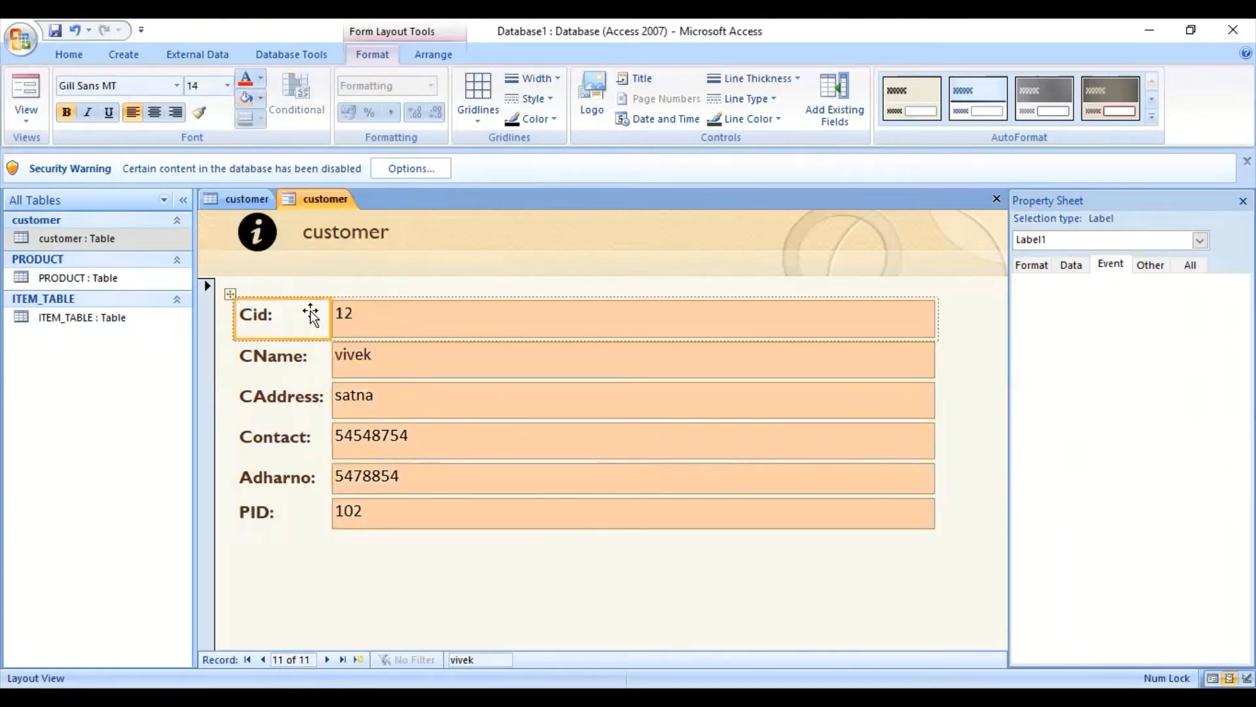
left_click(301, 356, "shift")
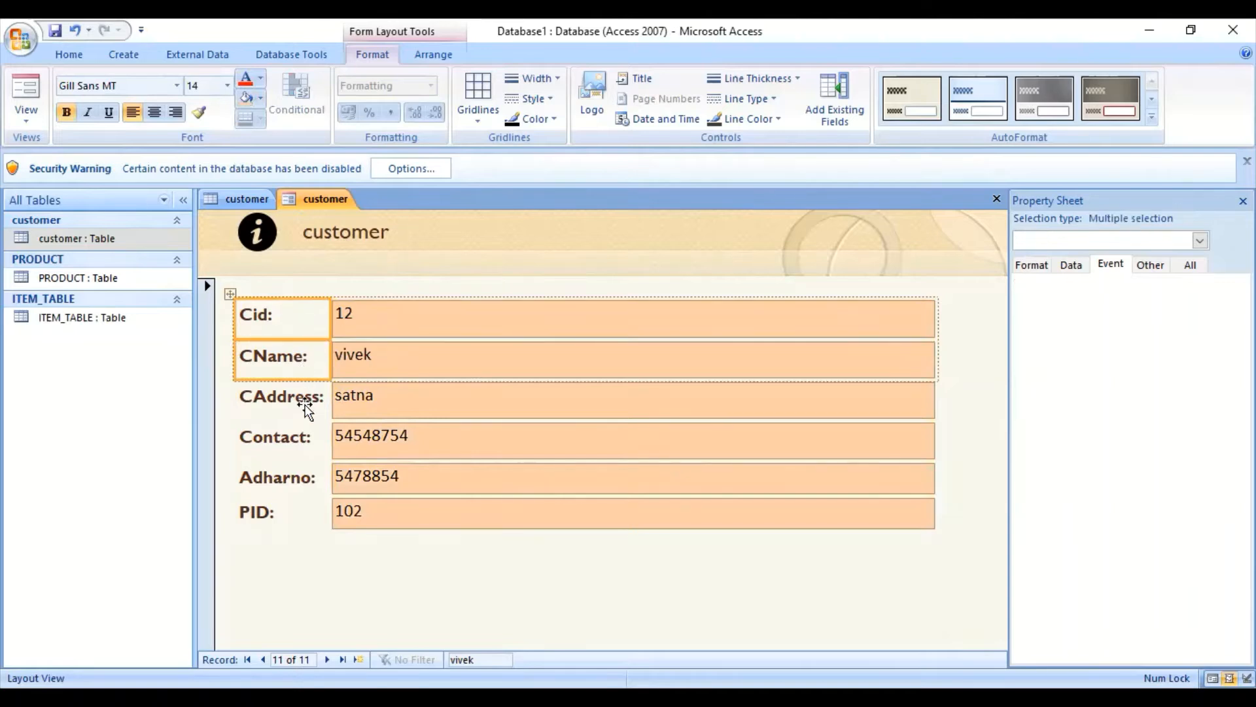
left_click(275, 406, "shift")
left_click(296, 442, "shift")
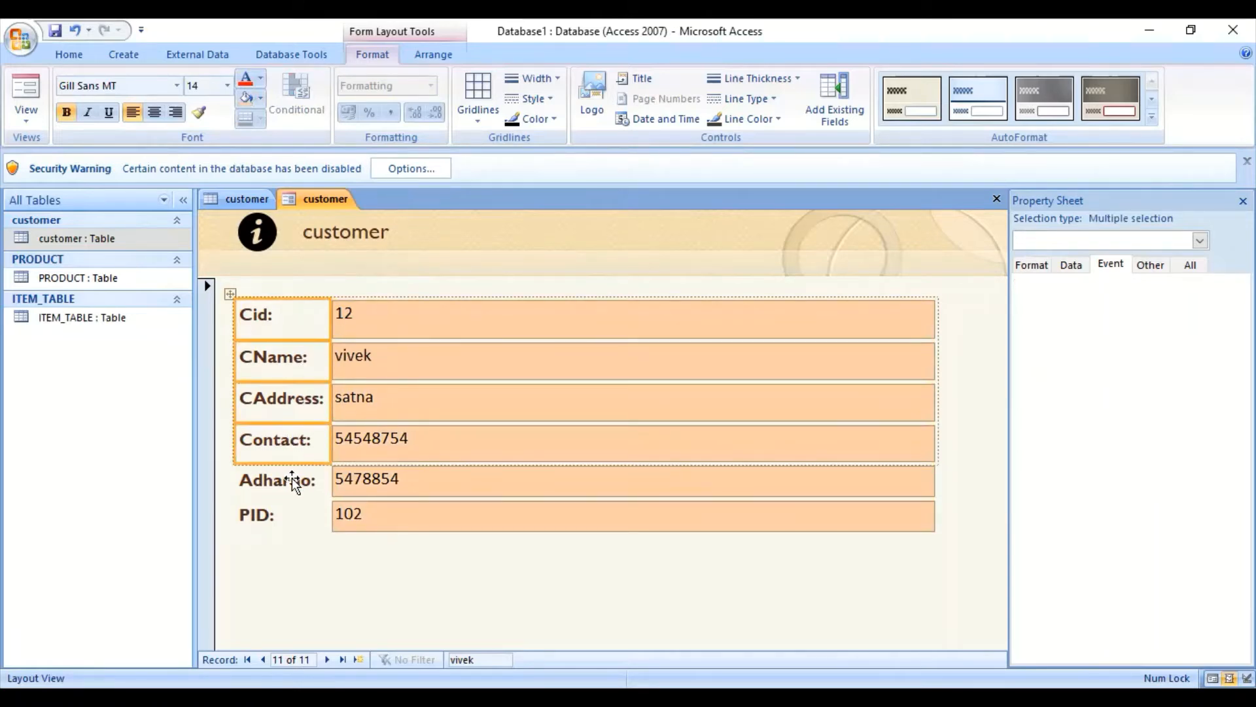
left_click(292, 481, "shift")
left_click(292, 517, "shift")
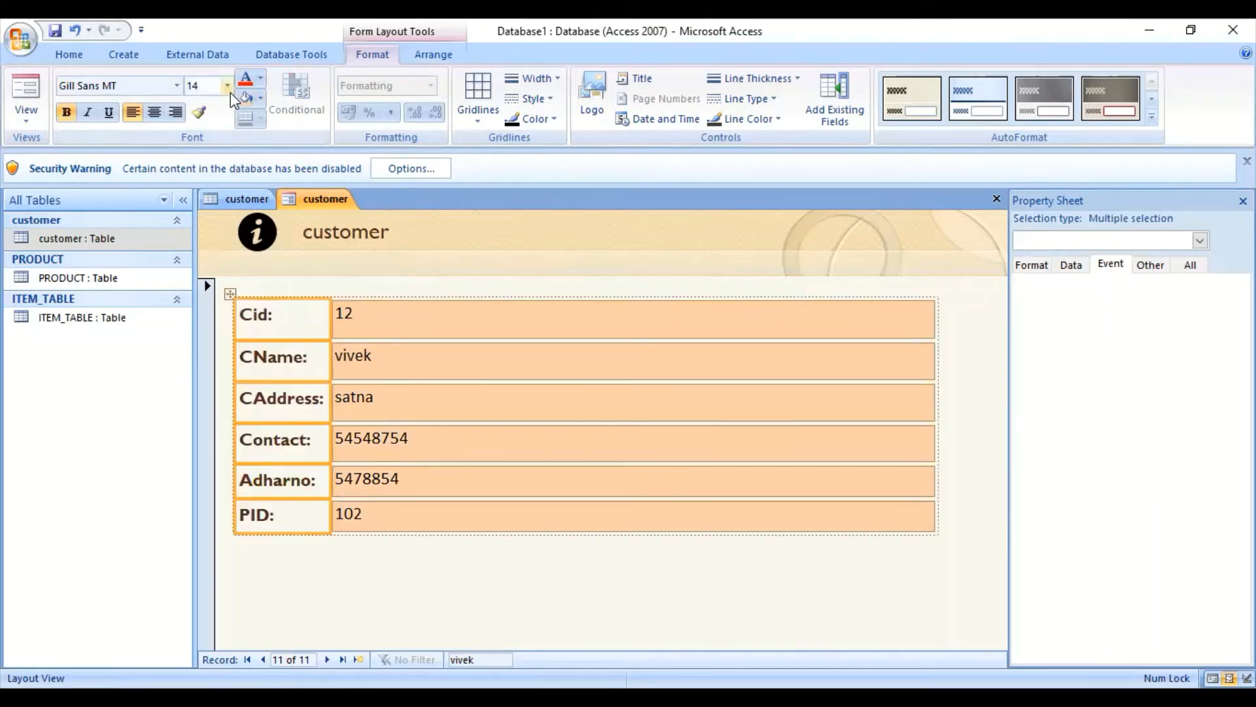
left_click(261, 98)
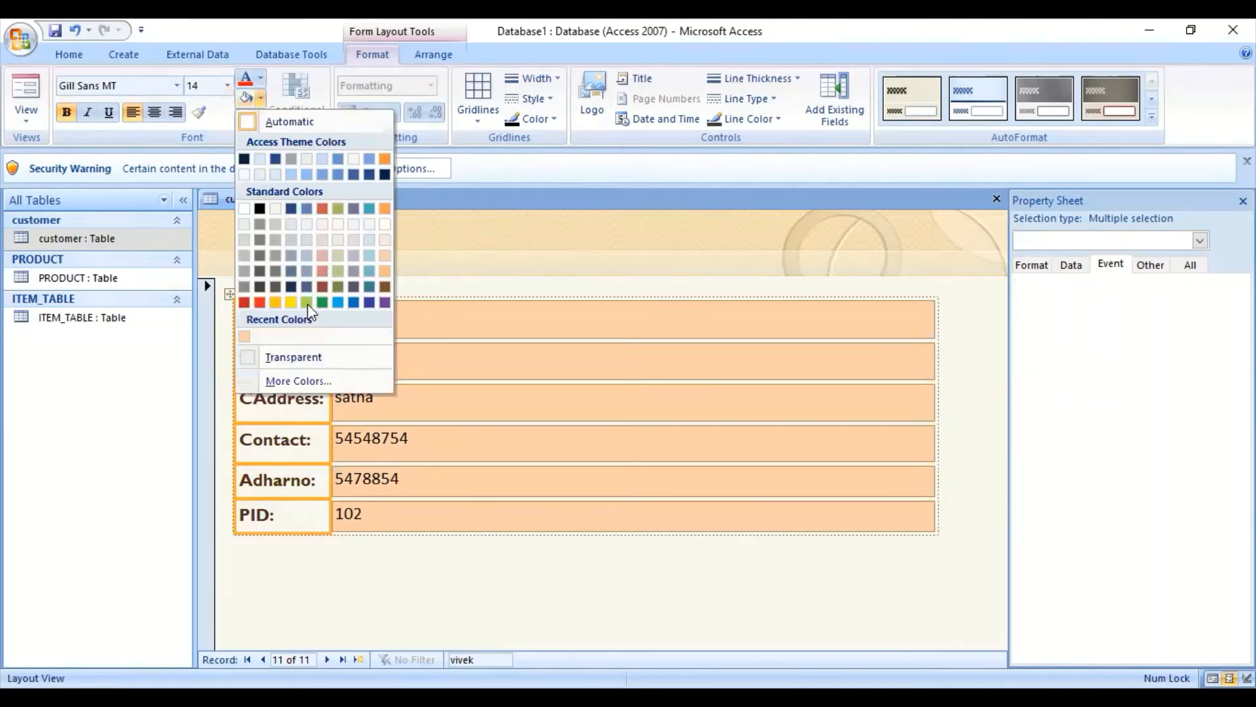
left_click(385, 208)
left_click(262, 99)
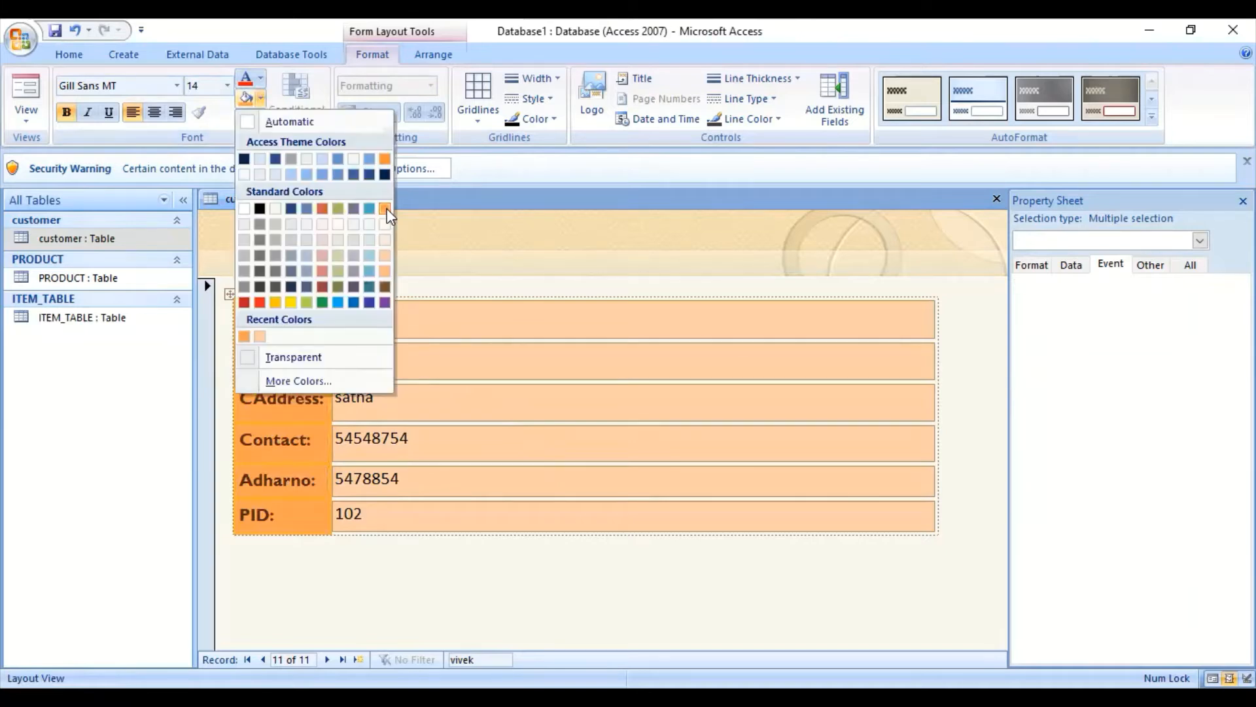
left_click(275, 302)
left_click(503, 444)
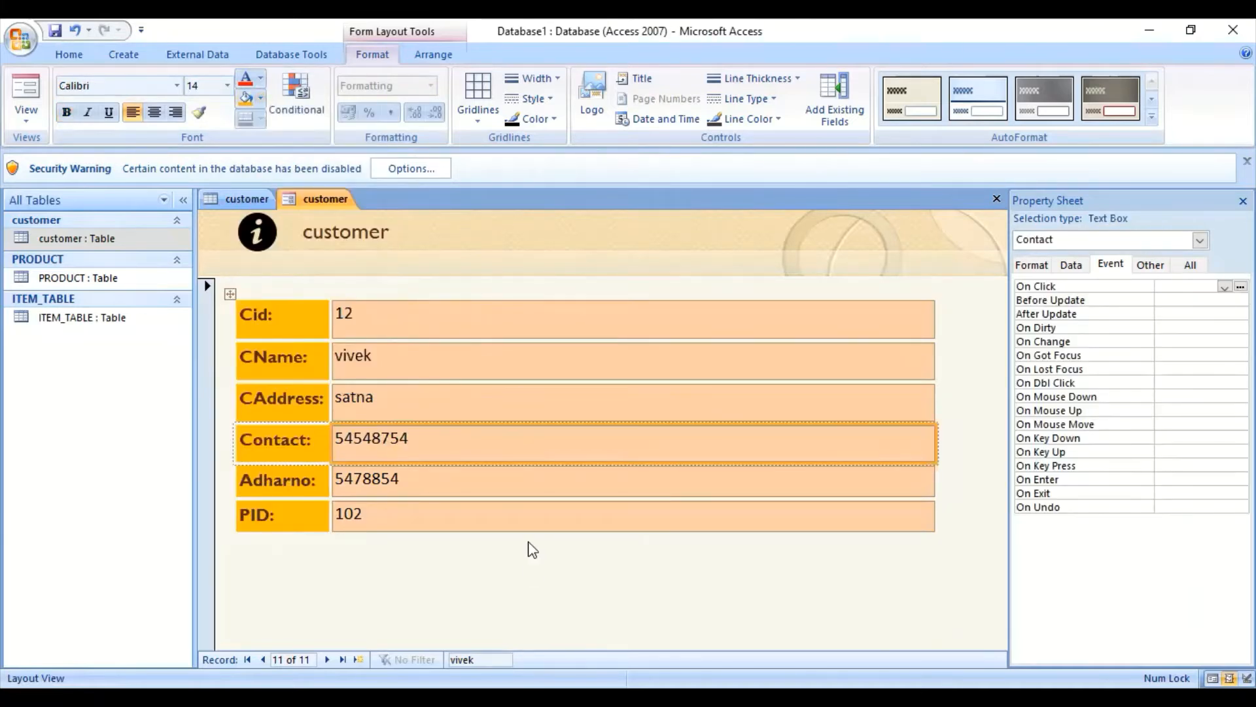
left_click(529, 550)
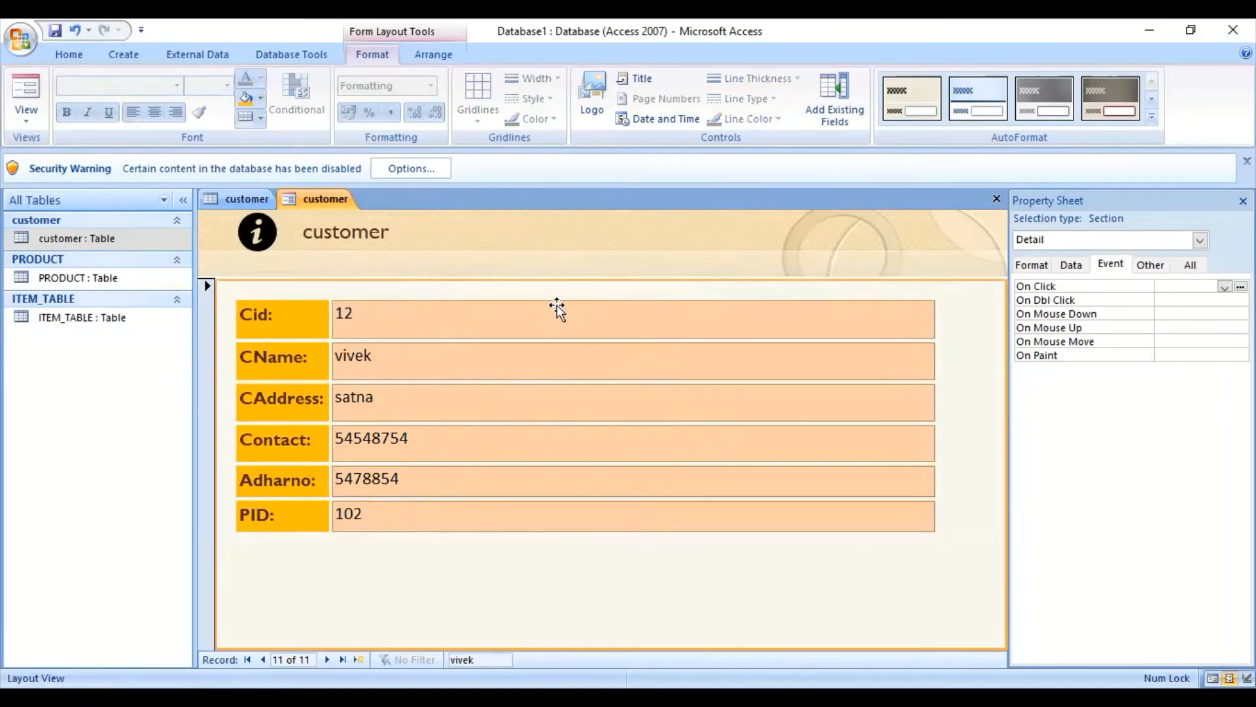
- Narrow the column of field text boxes to well under half its width by resizing the Cid text box
left_click(828, 329)
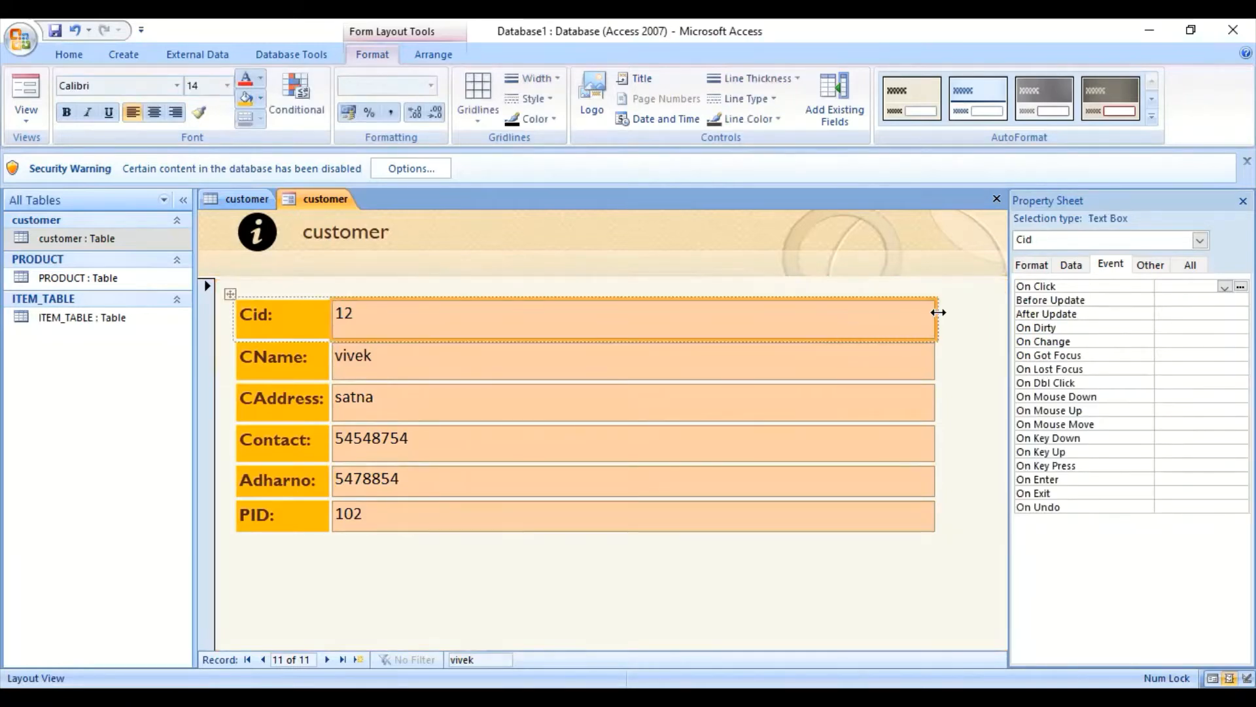
left_click_drag(938, 312, 710, 330)
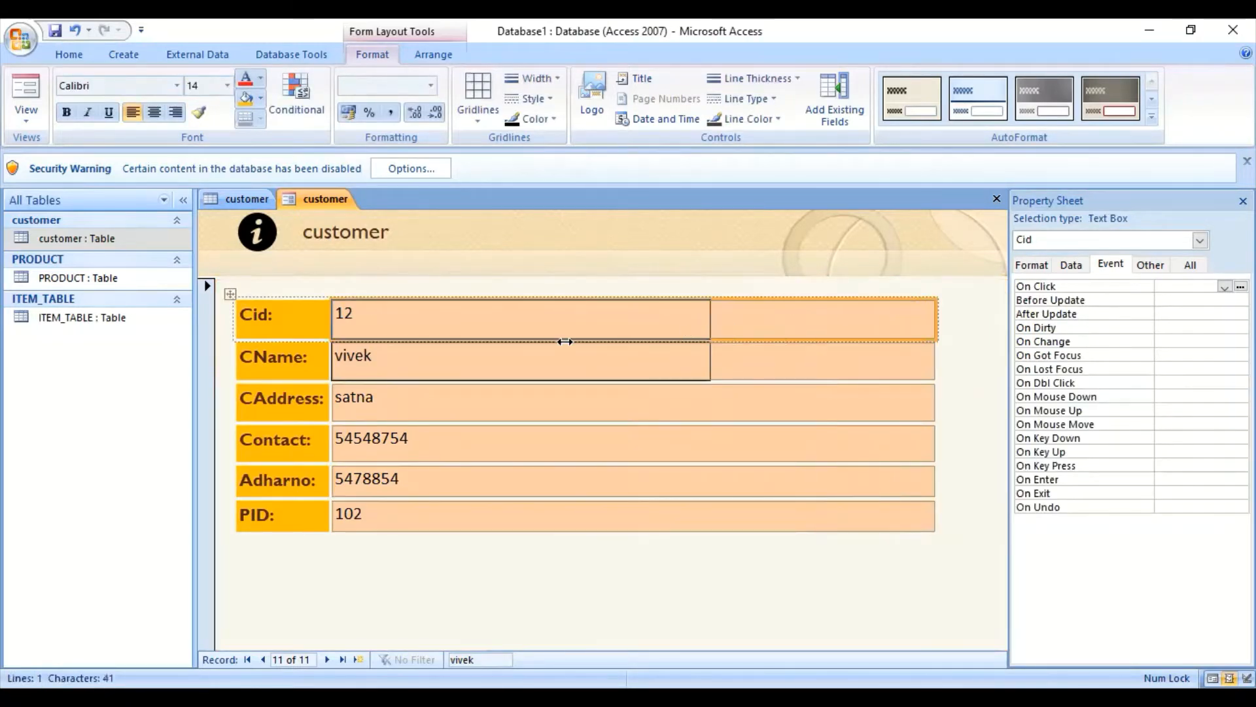
left_click_drag(564, 341, 555, 335)
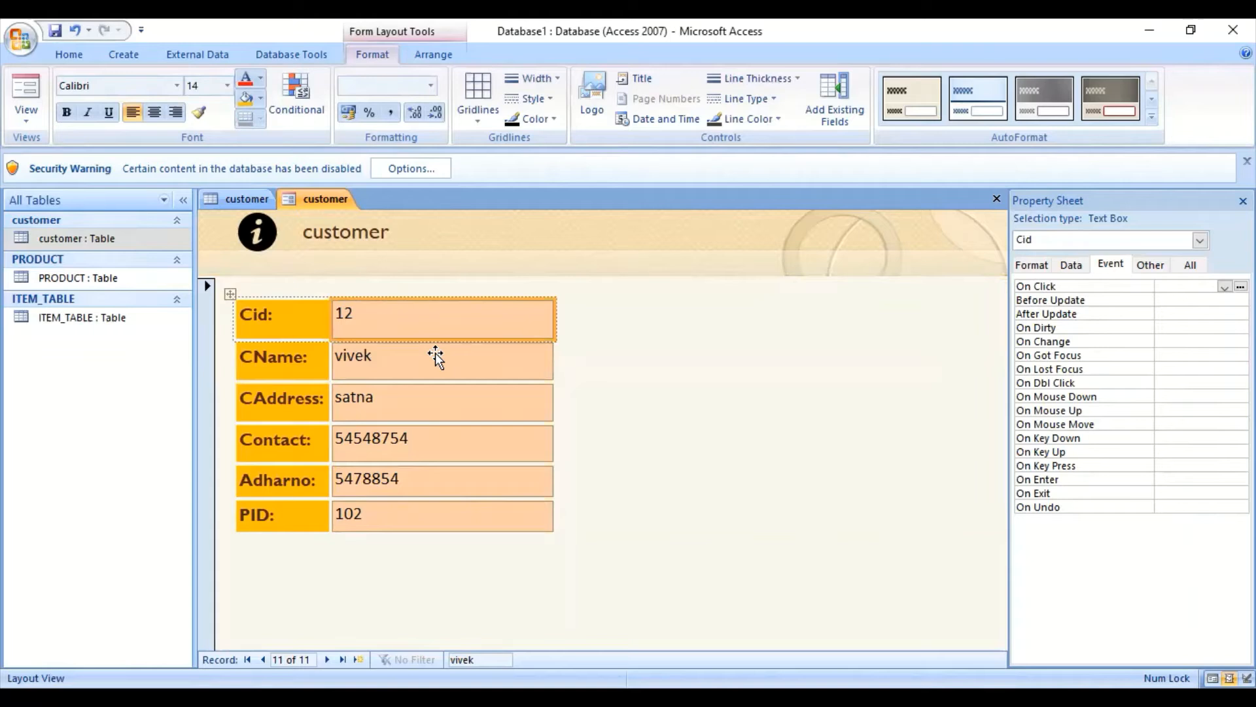
left_click(673, 404)
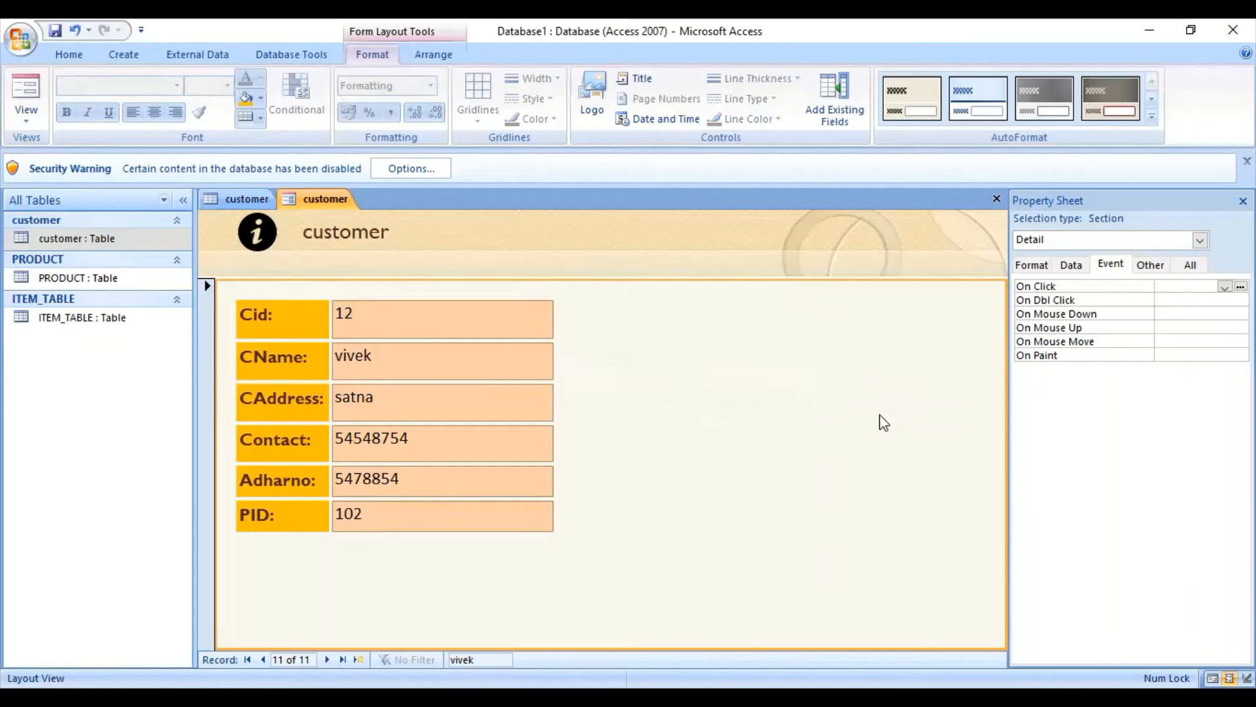
- Open the customer form in Design View and draw an image control about four grid squares wide beside the fields in the Detail section
right_click(305, 207)
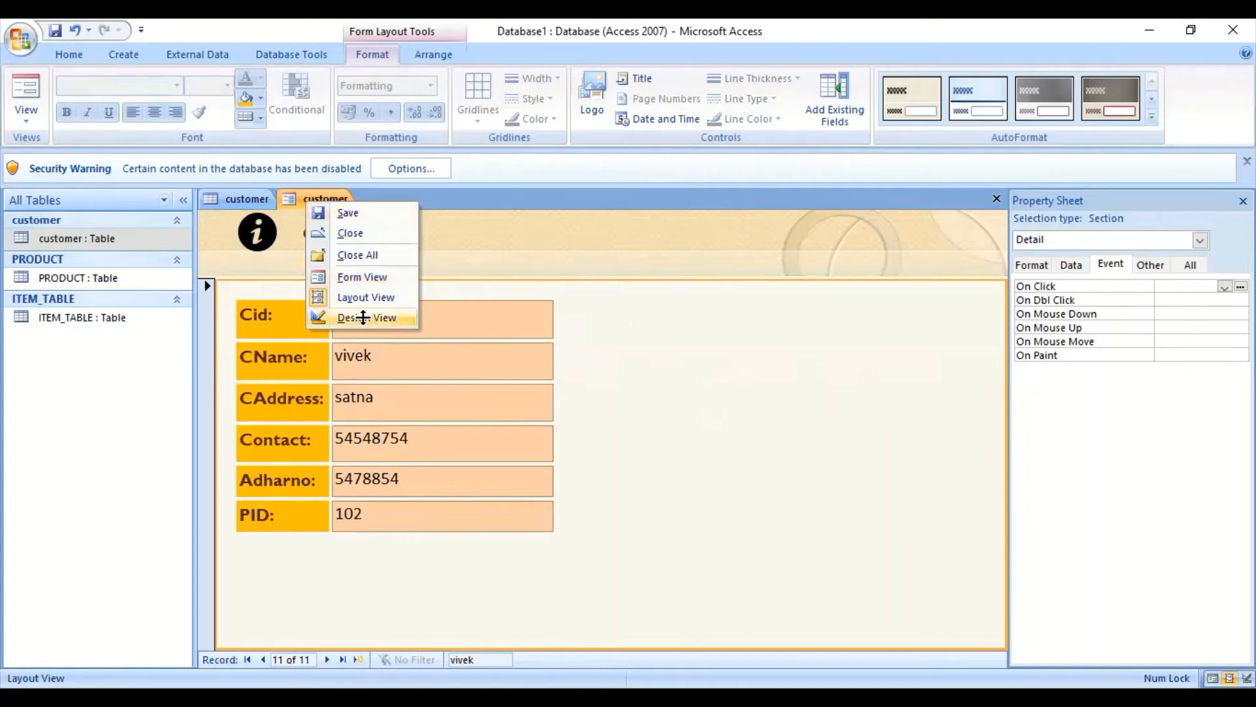
left_click(363, 318)
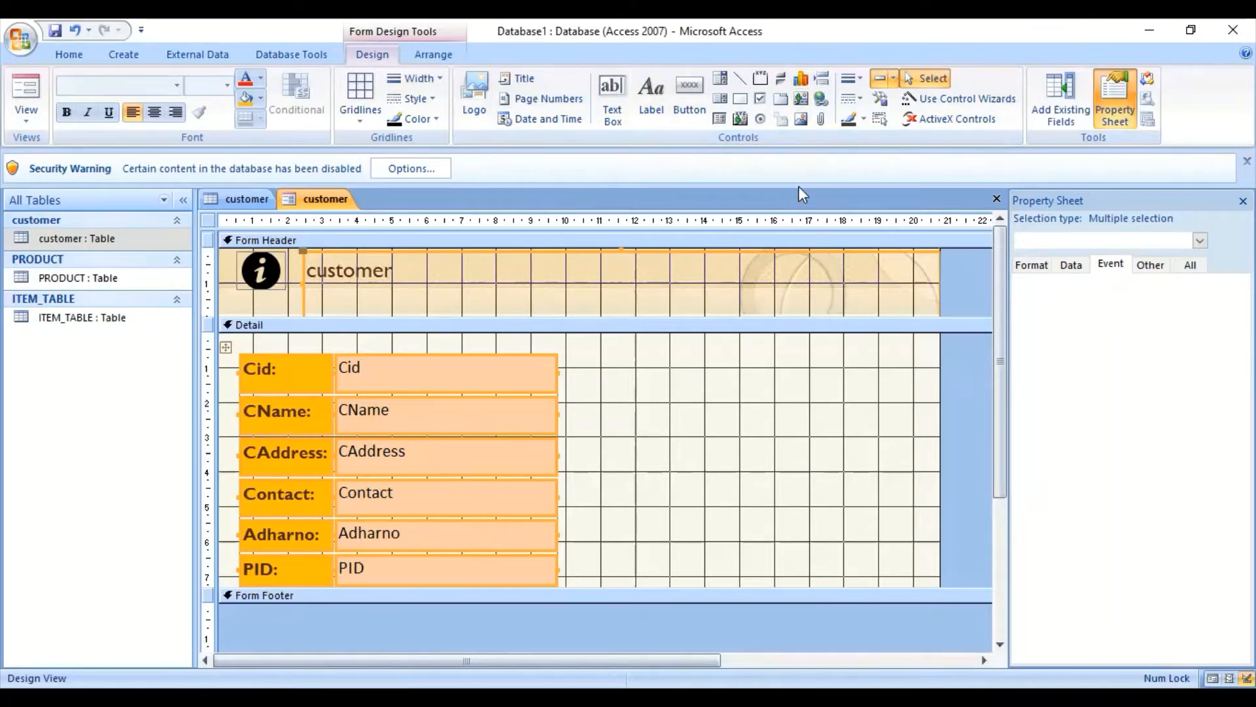
left_click(801, 119)
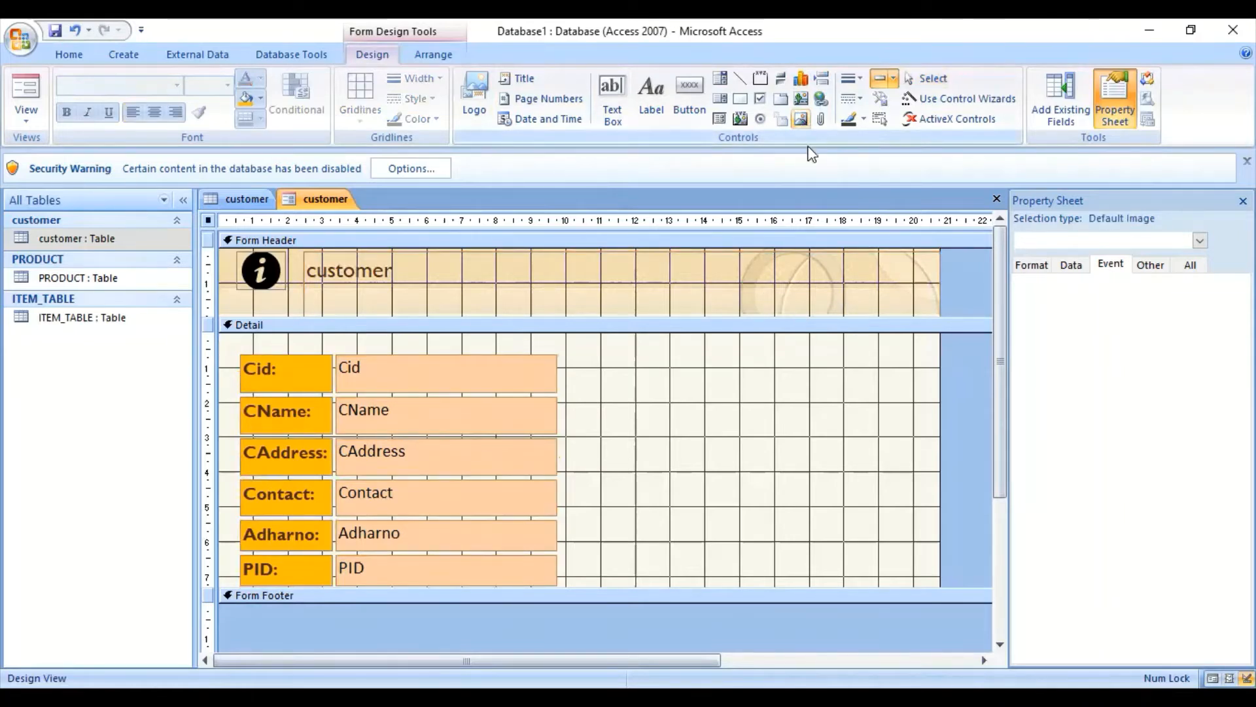
left_click(802, 121)
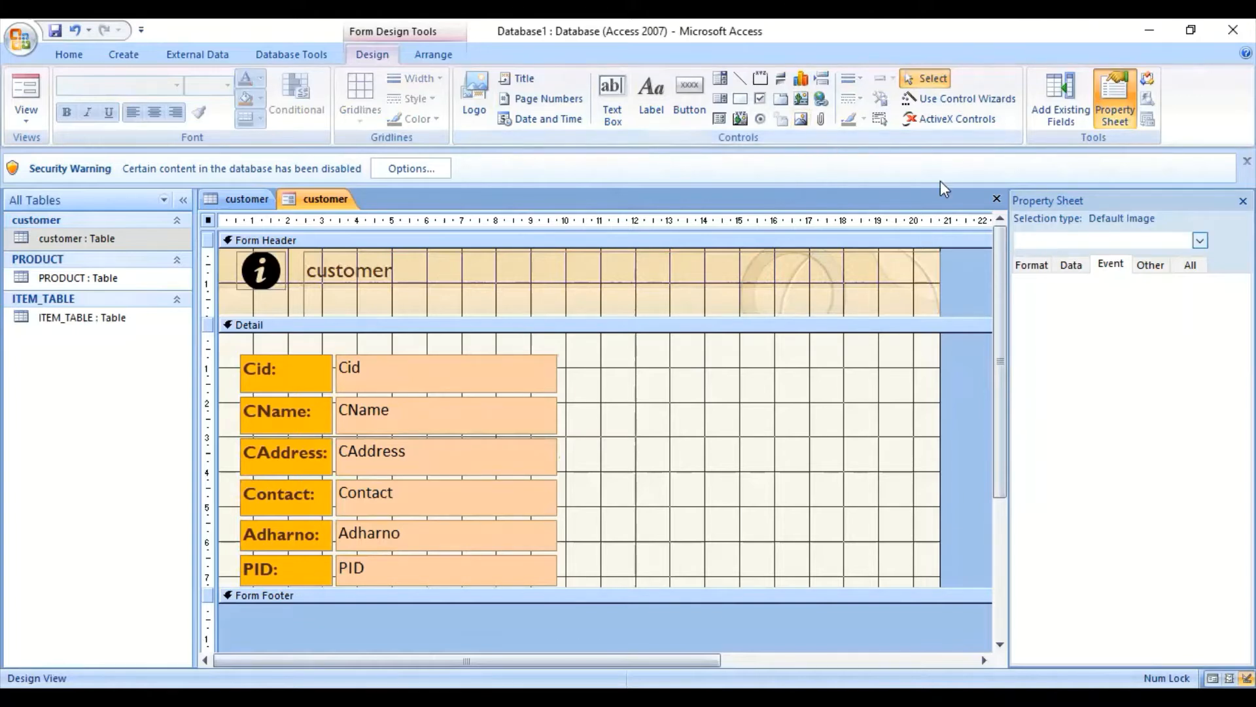
left_click(805, 120)
left_click(805, 120)
left_click(802, 120)
left_click_drag(680, 360, 813, 476)
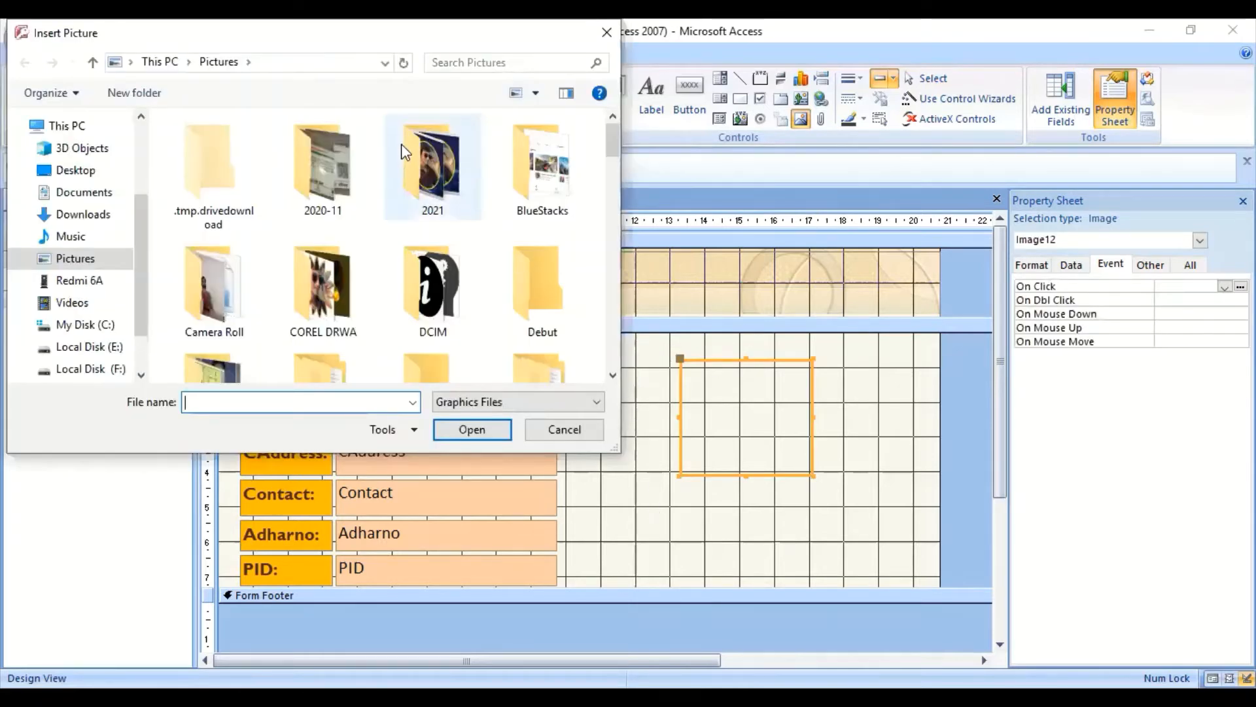
- Insert the HP LOGO picture from the COREL DRWA folder into the new image control
left_click(339, 274)
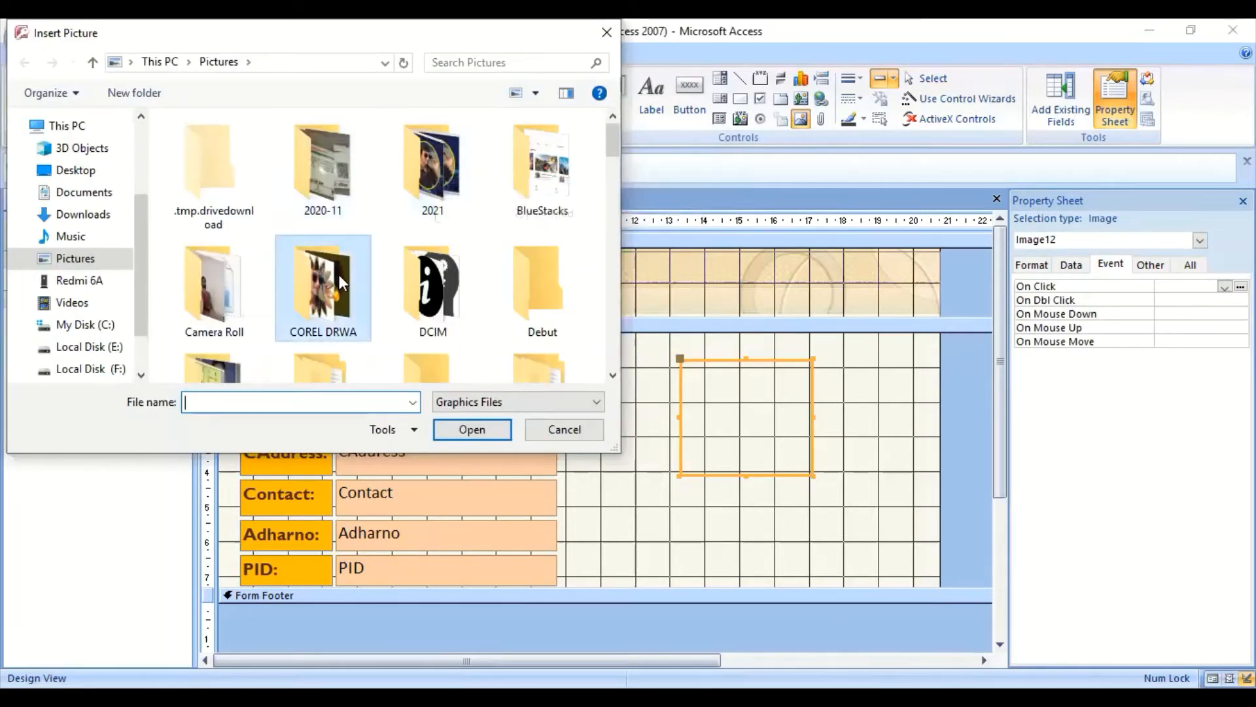
double_click(339, 274)
scroll(484, 204, "down", 2)
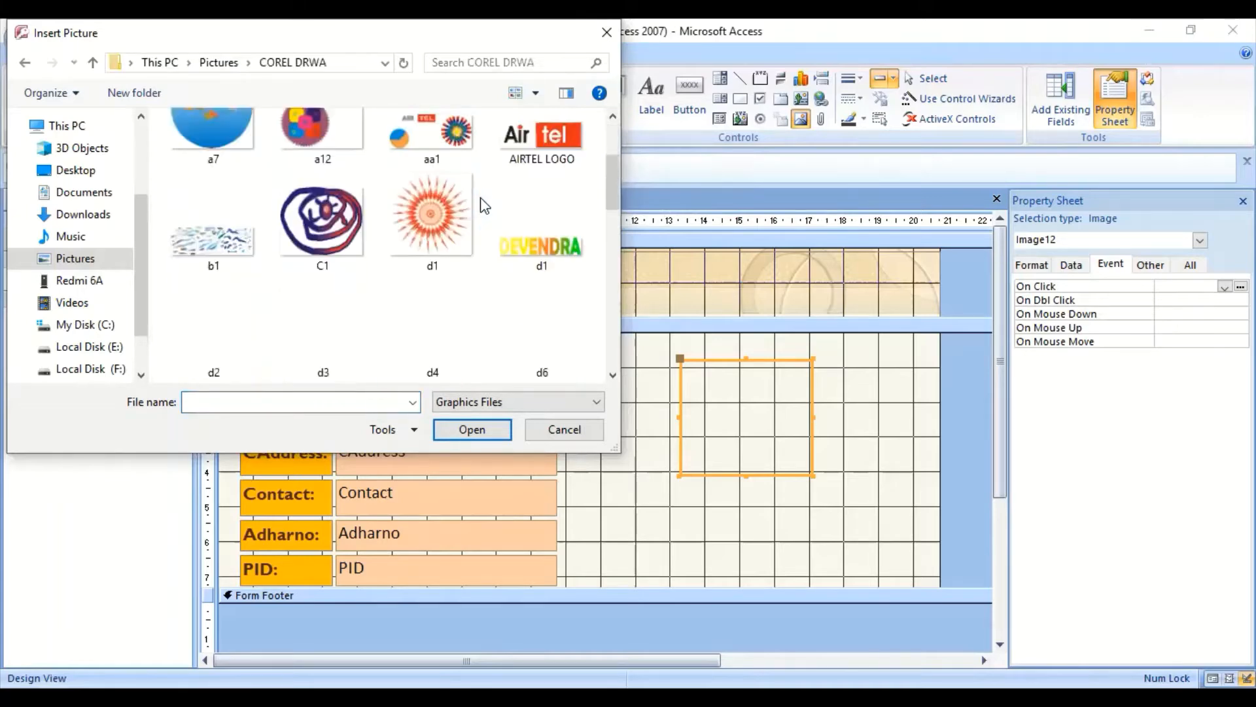
scroll(484, 205, "down", 5)
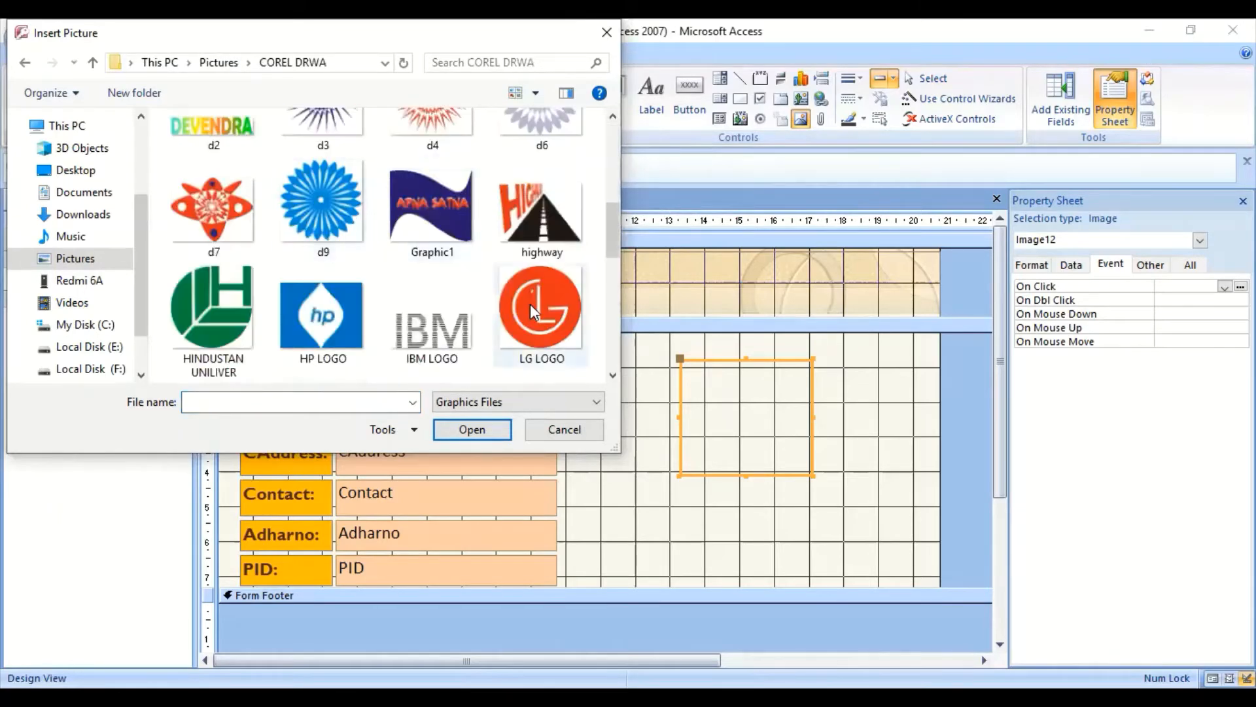
left_click(328, 296)
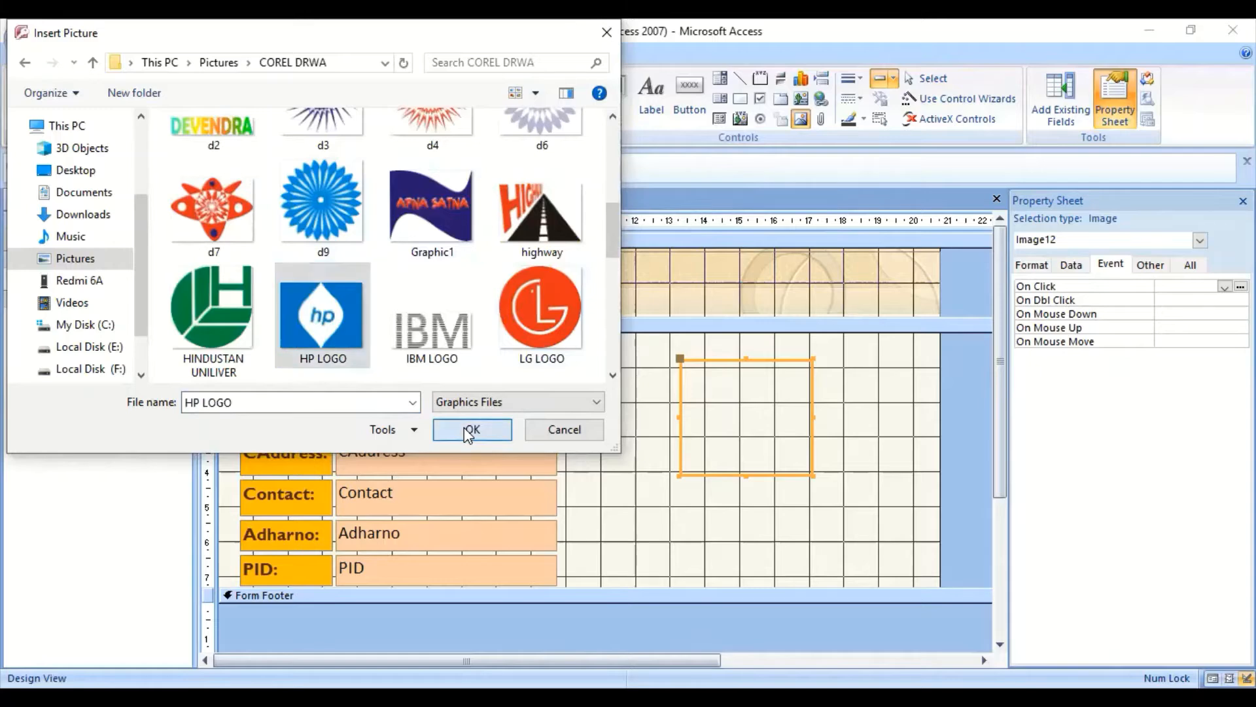
left_click(469, 431)
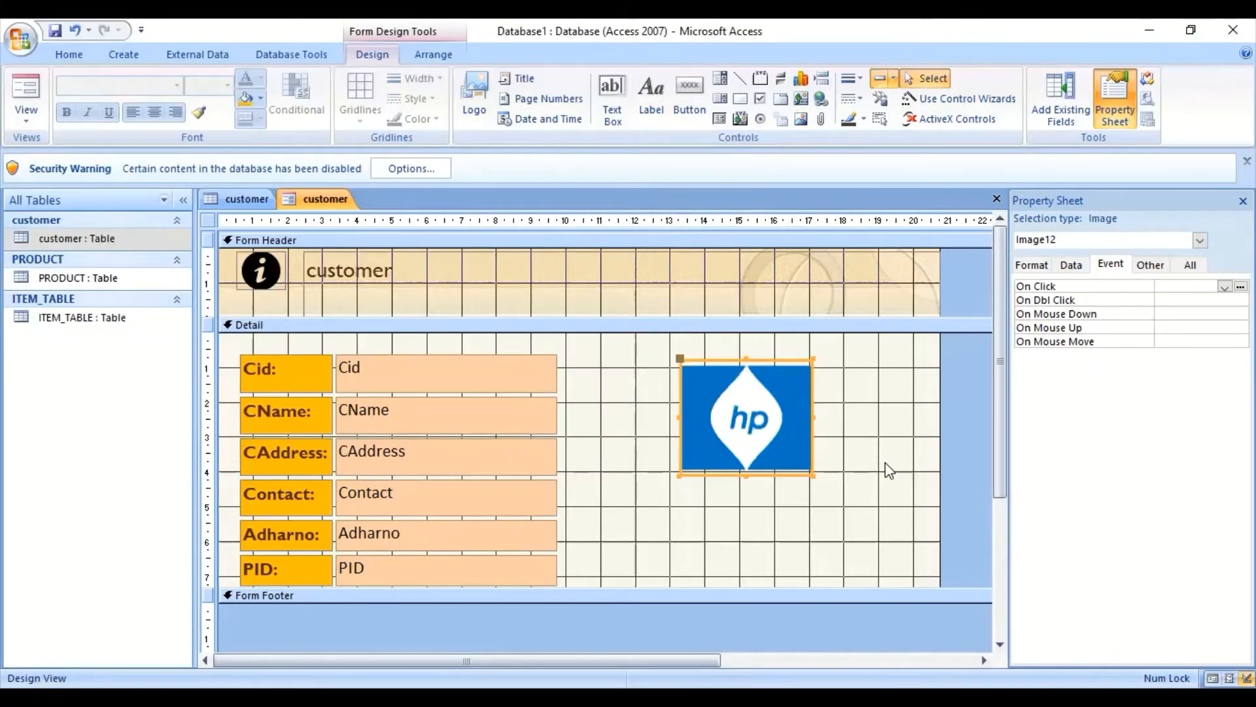
left_click(917, 443)
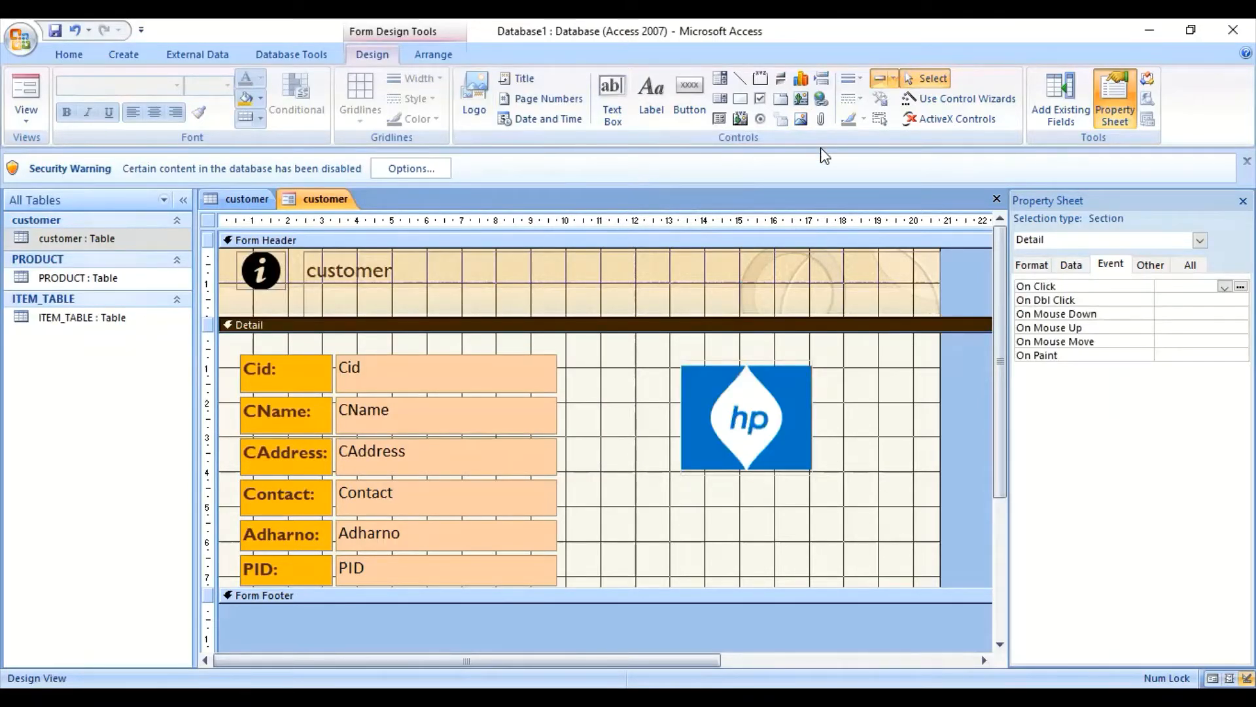
- Add a label reading "Photo :" just below the HP logo, matching its width, and display the form in Form View
left_click(652, 95)
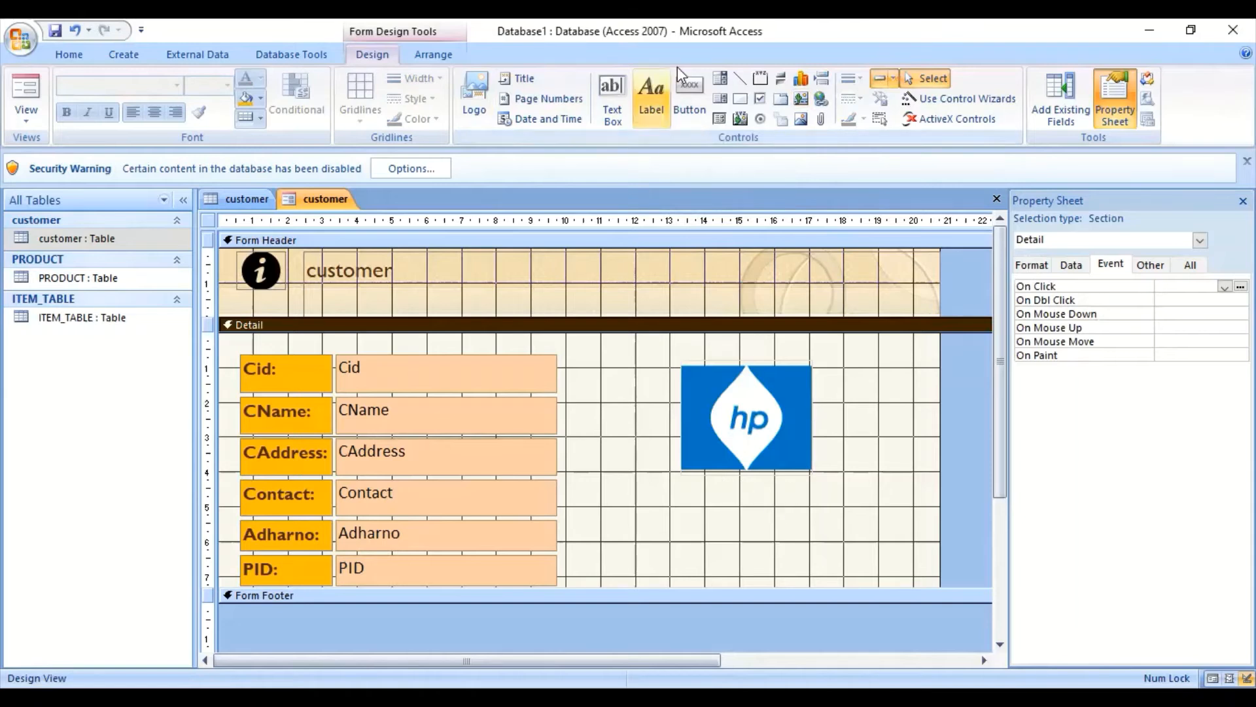
left_click(657, 85)
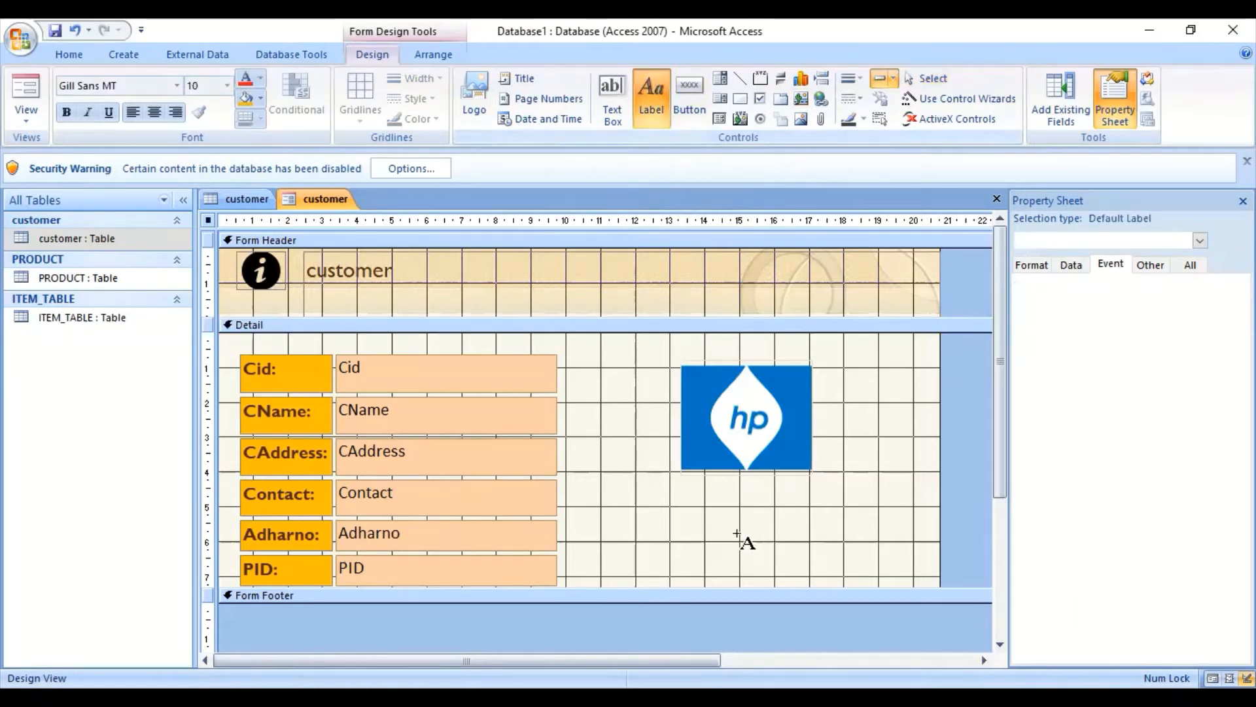
left_click_drag(678, 493, 810, 517)
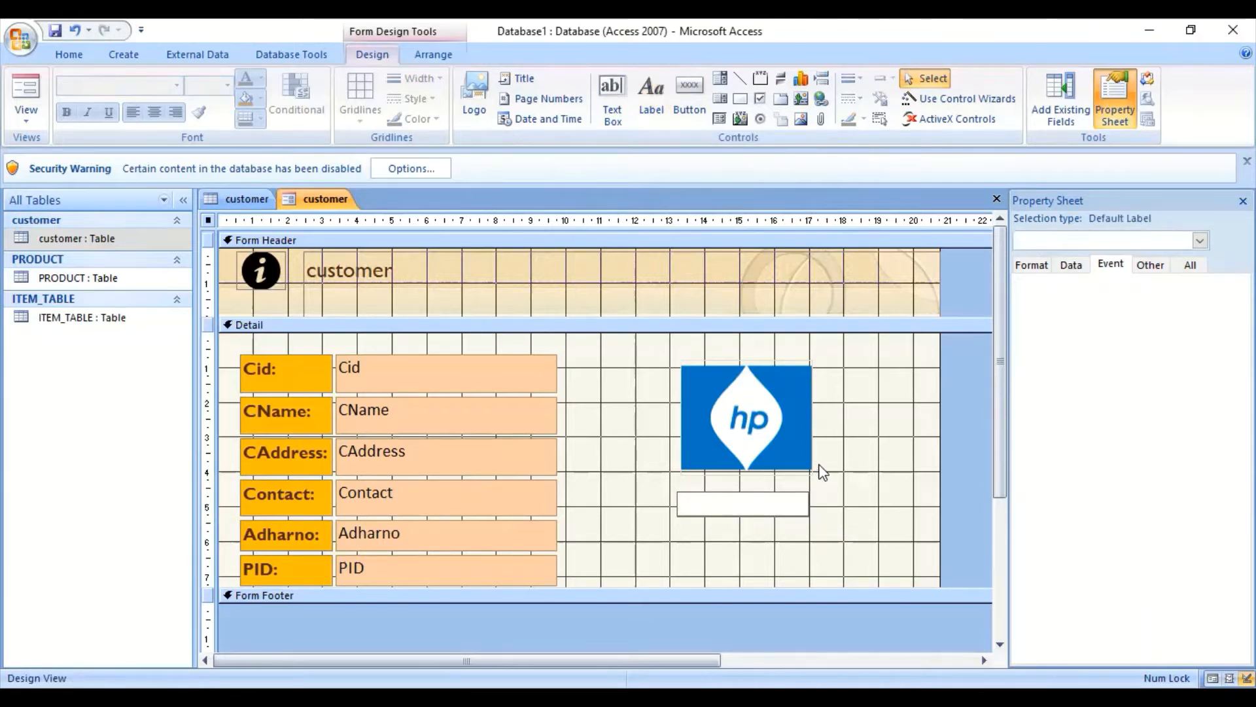
type("Photo :")
left_click(849, 454)
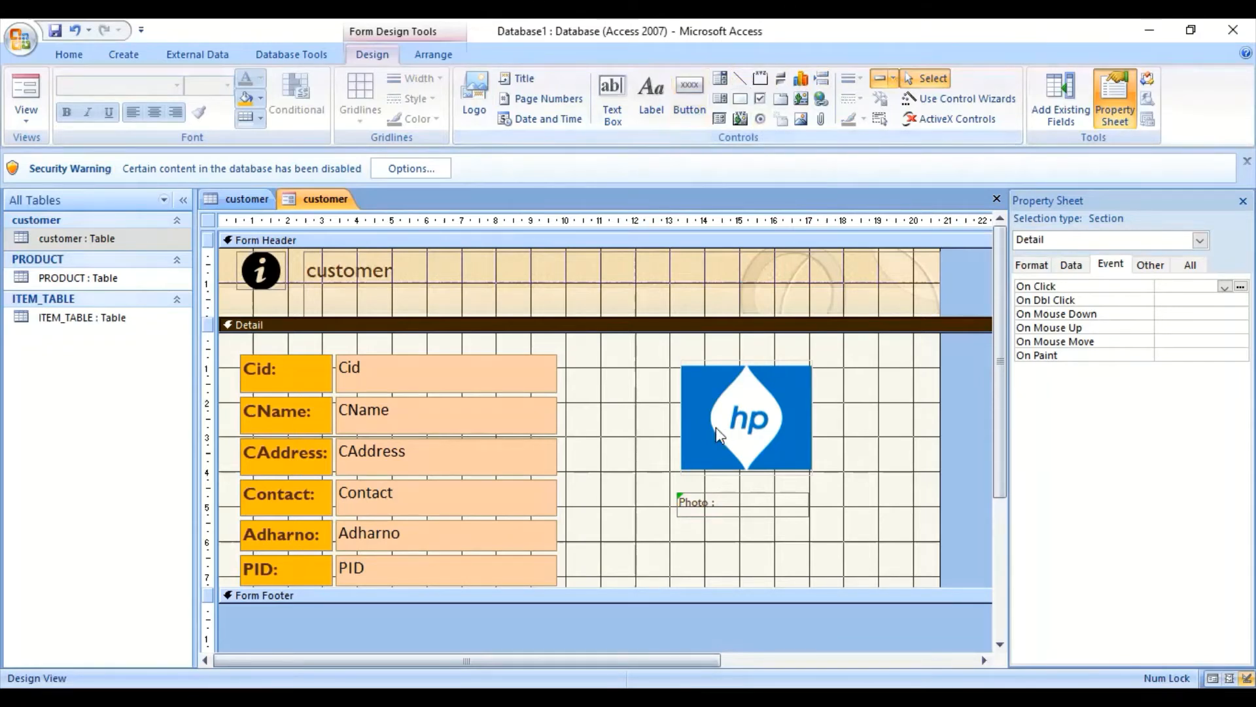
right_click(305, 204)
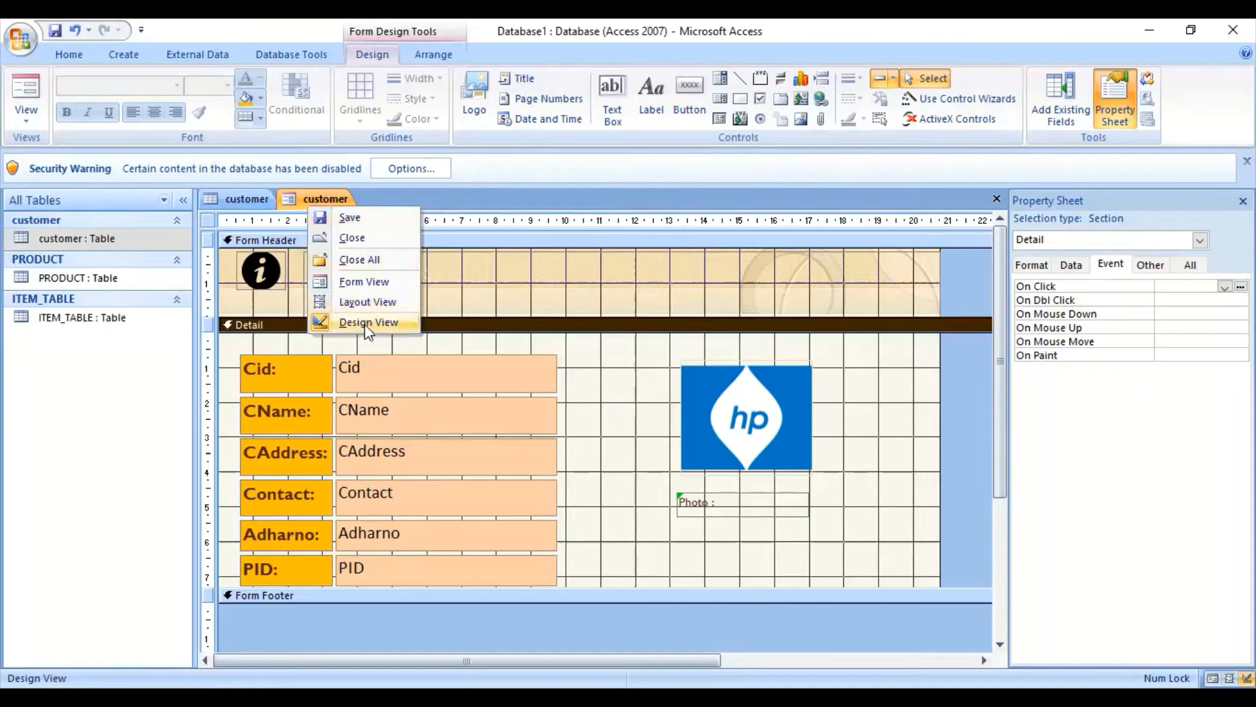
left_click(363, 283)
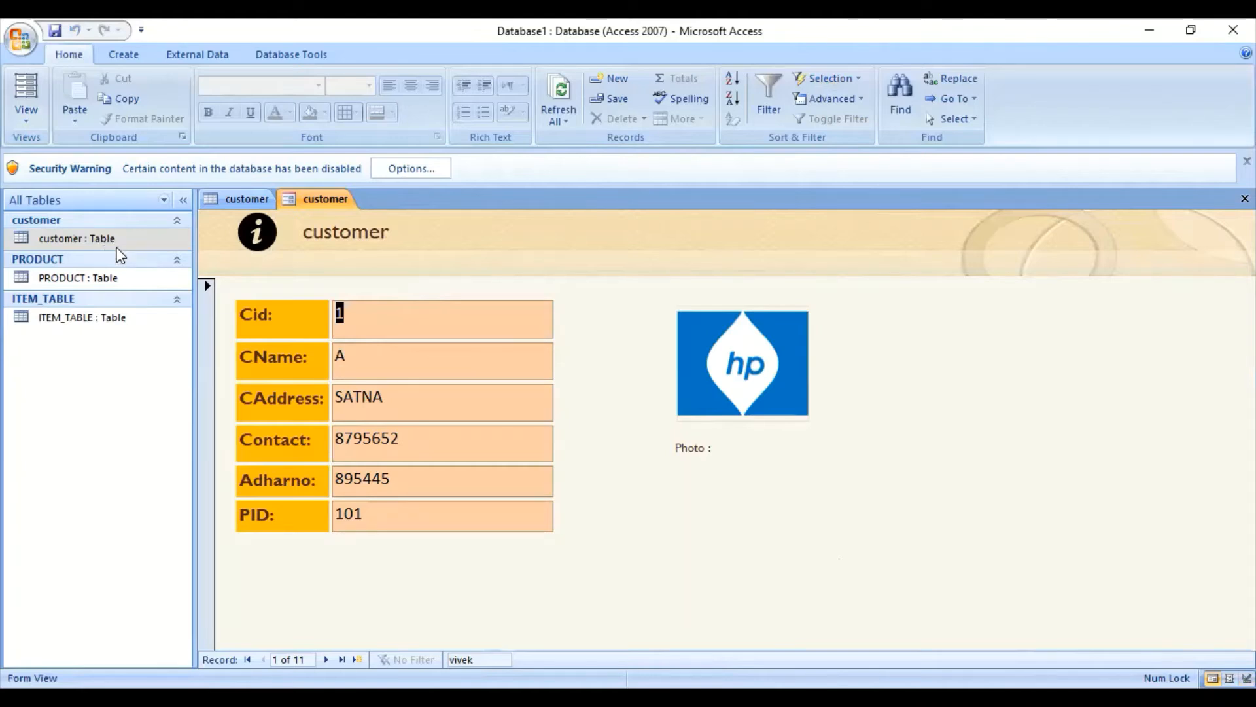
- Create a split form based on the customer table
left_click(246, 200)
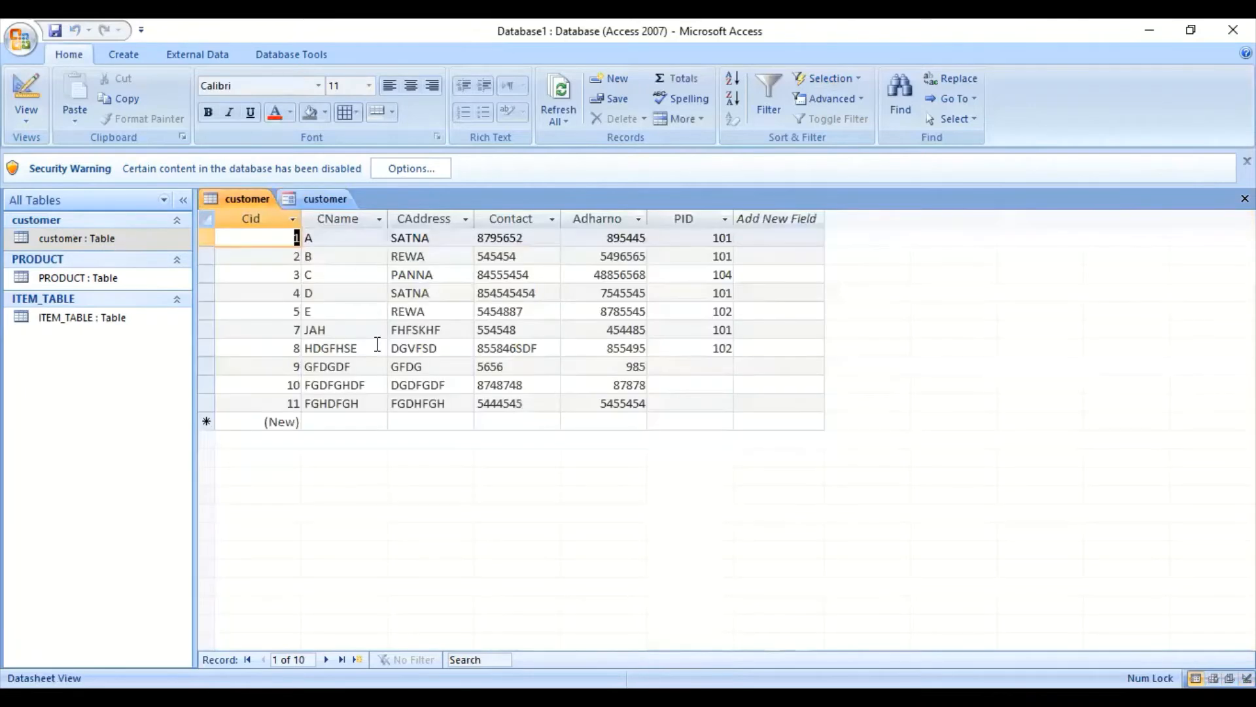
left_click(116, 56)
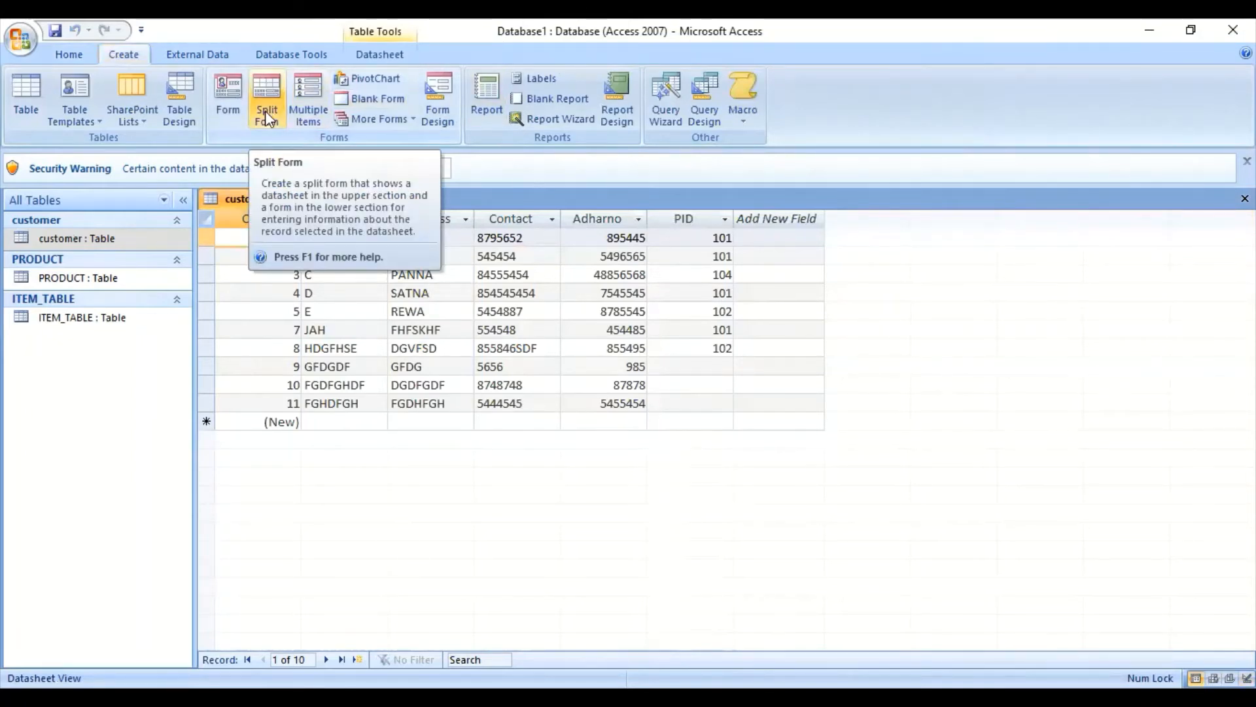
left_click(264, 74)
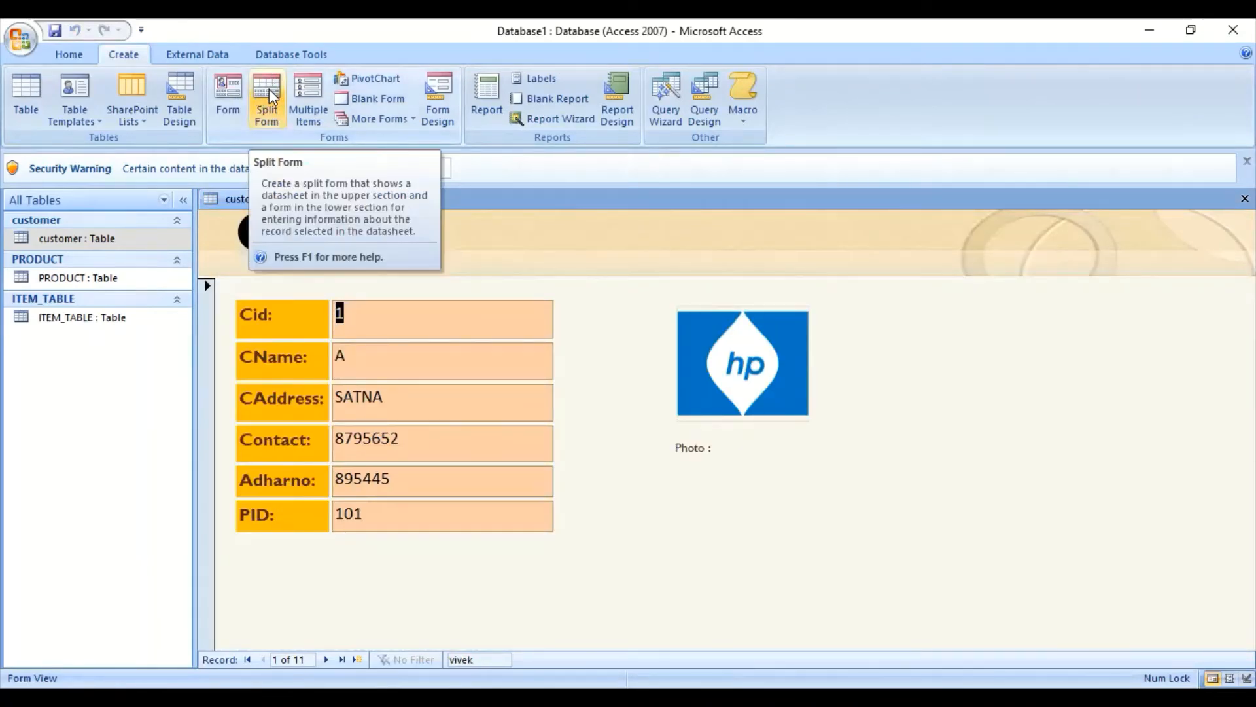
left_click(273, 97)
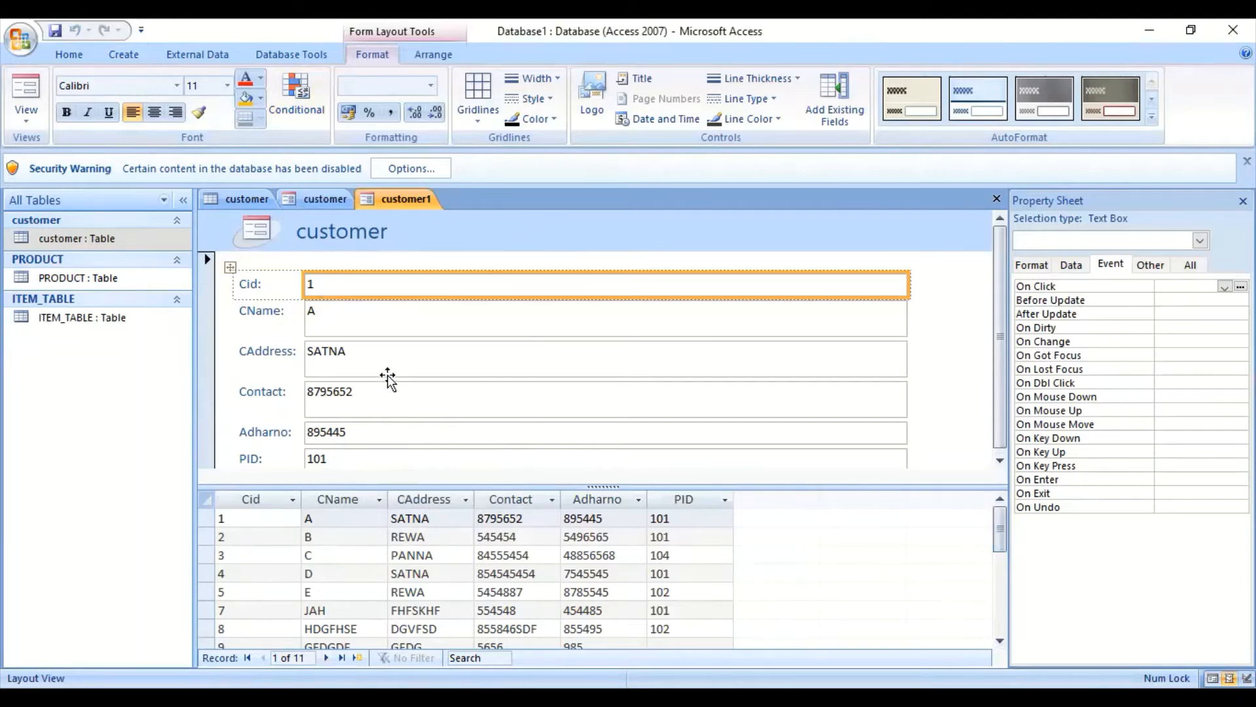
- Switch the customer1 split form from Layout View to Form View
left_click(124, 56)
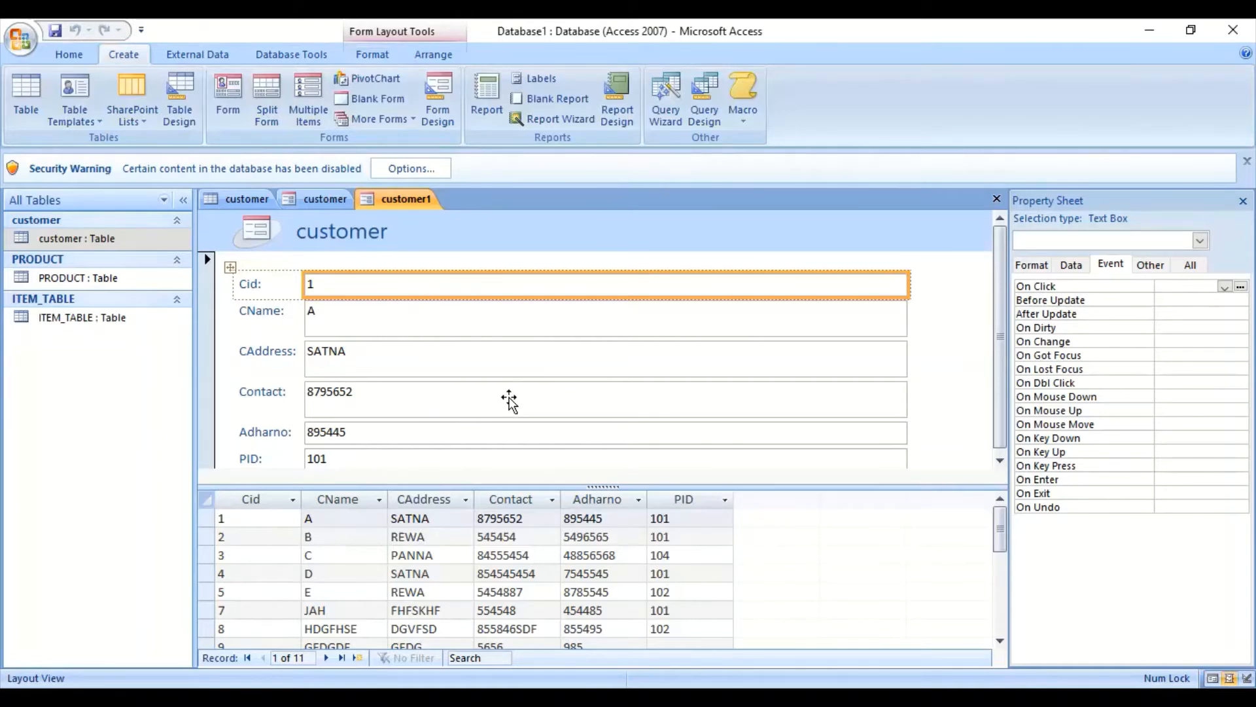
right_click(407, 207)
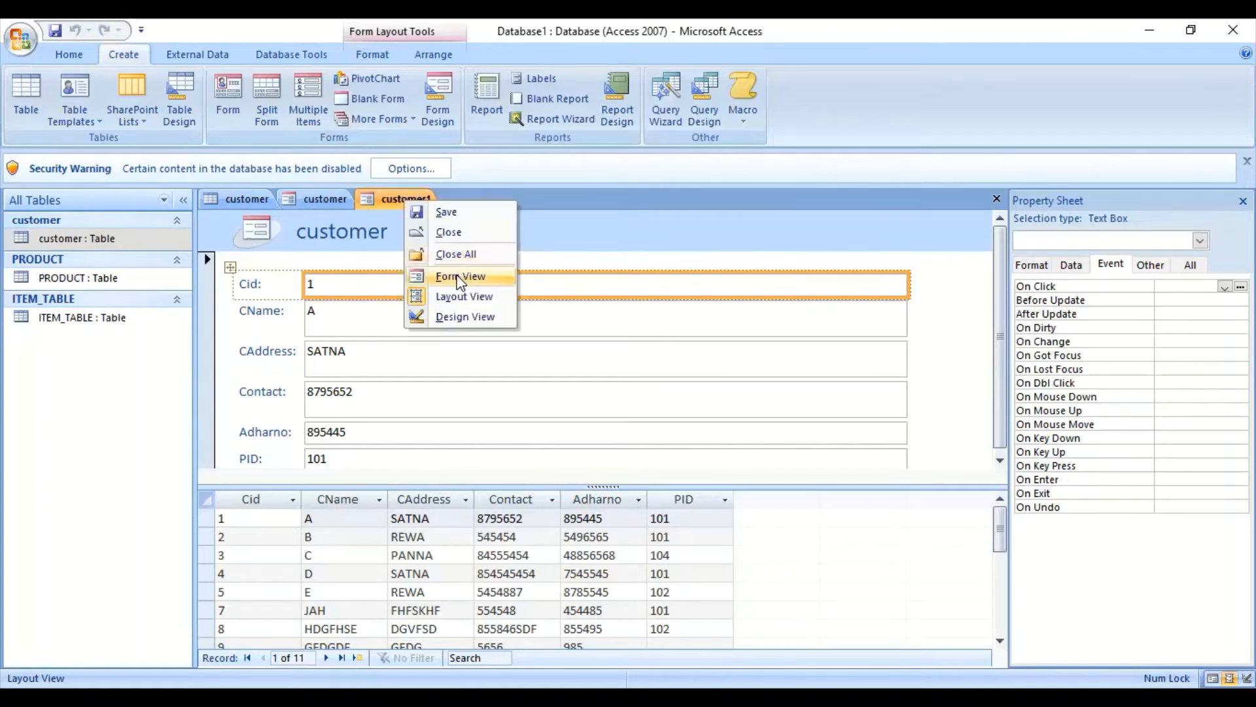
key("Return")
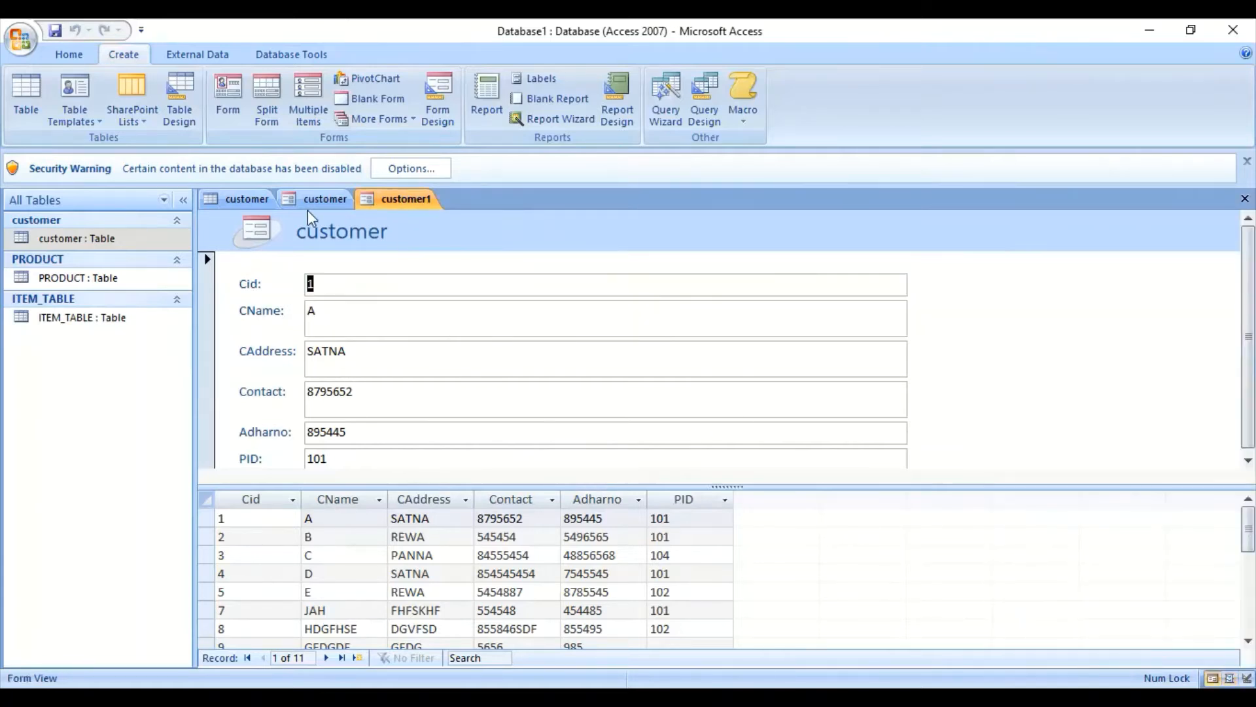
right_click(384, 200)
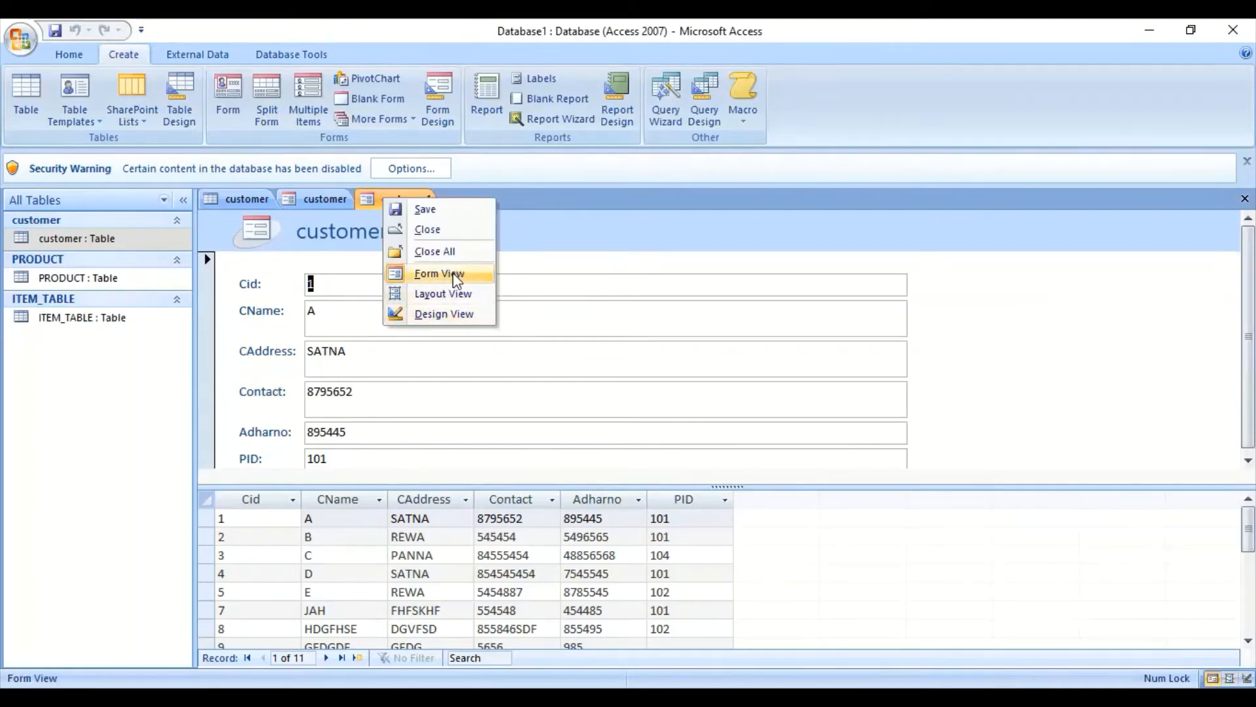
left_click(358, 320)
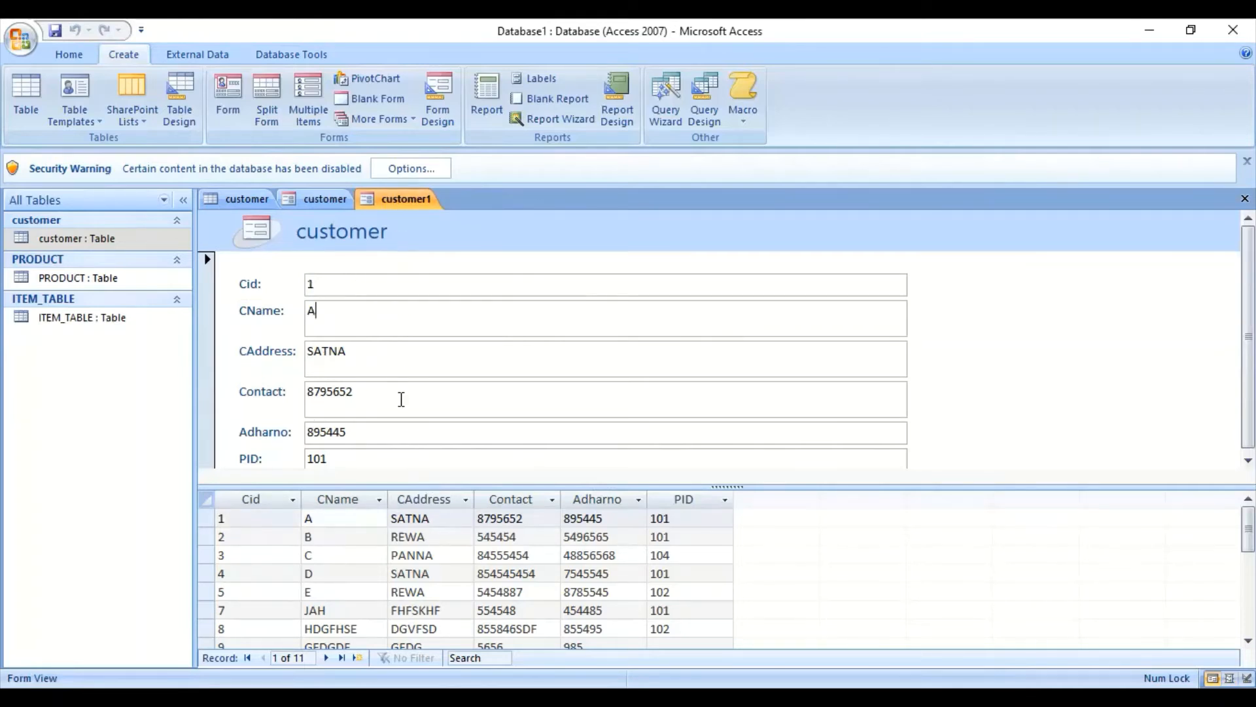
- Add a new record through the split form, filling in the customer's name, address, contact number and Adharno, with PID 101
scroll(358, 575, "down", 3)
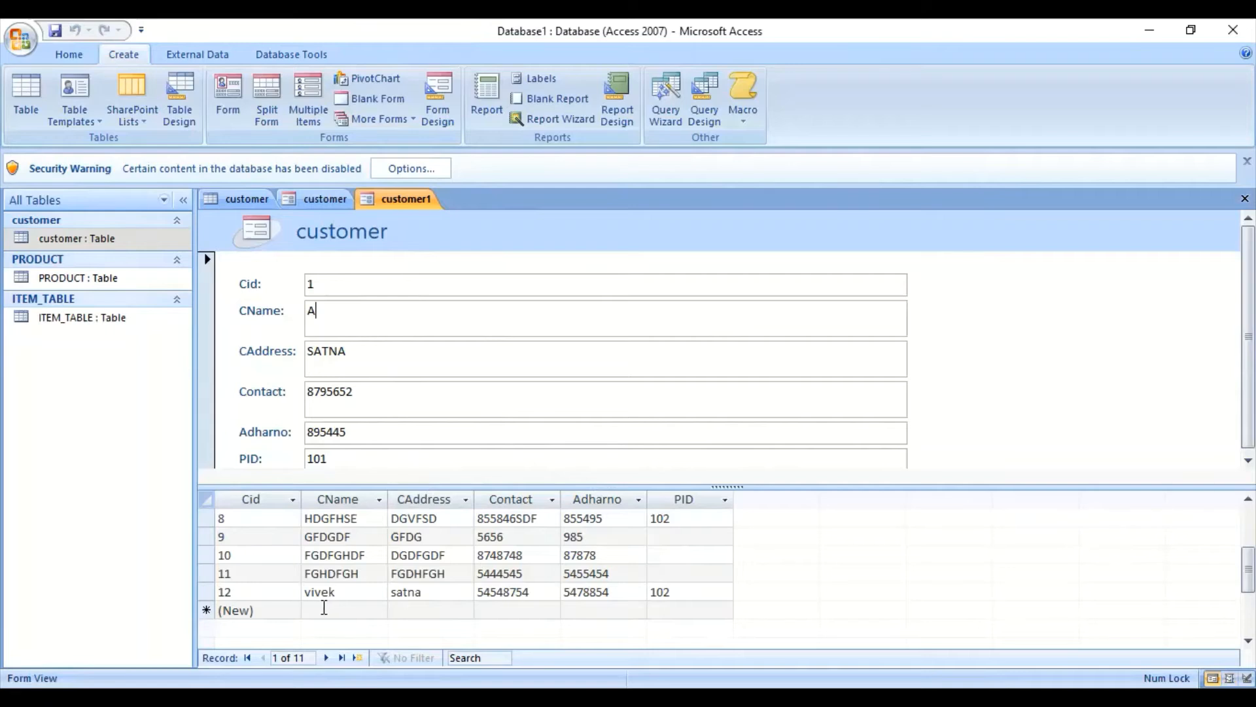
left_click(322, 609)
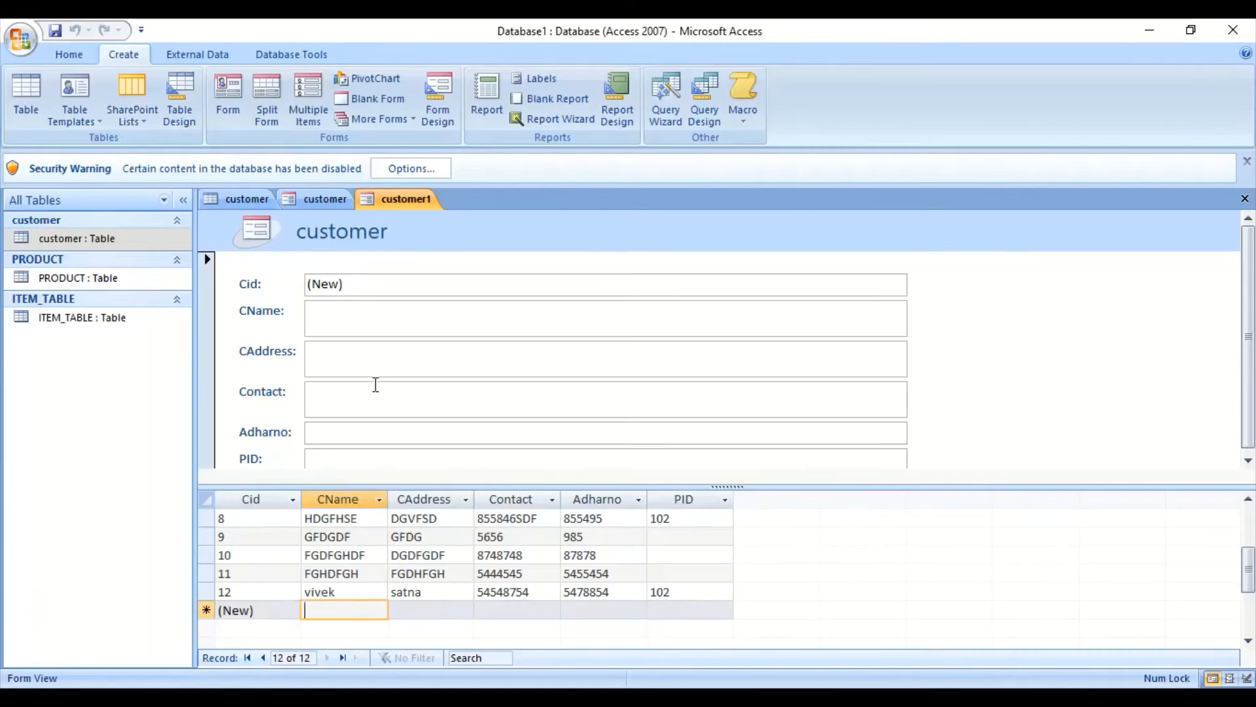
left_click(386, 306)
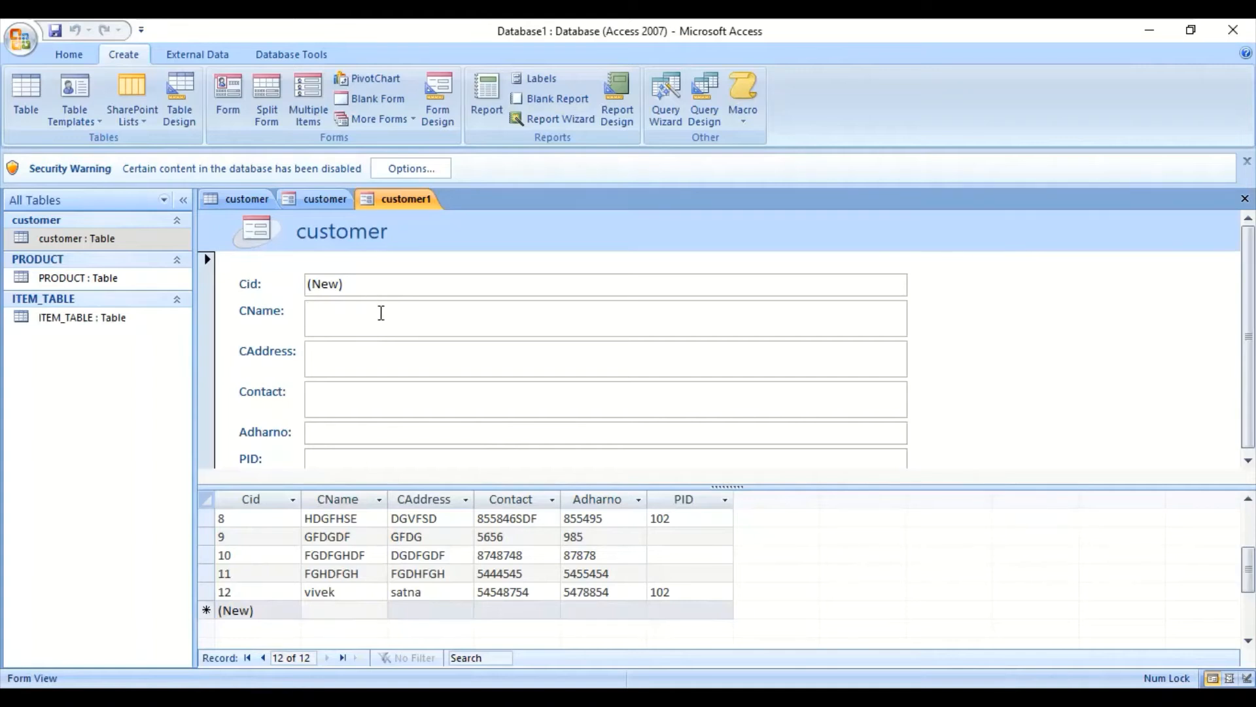
type("Ravi")
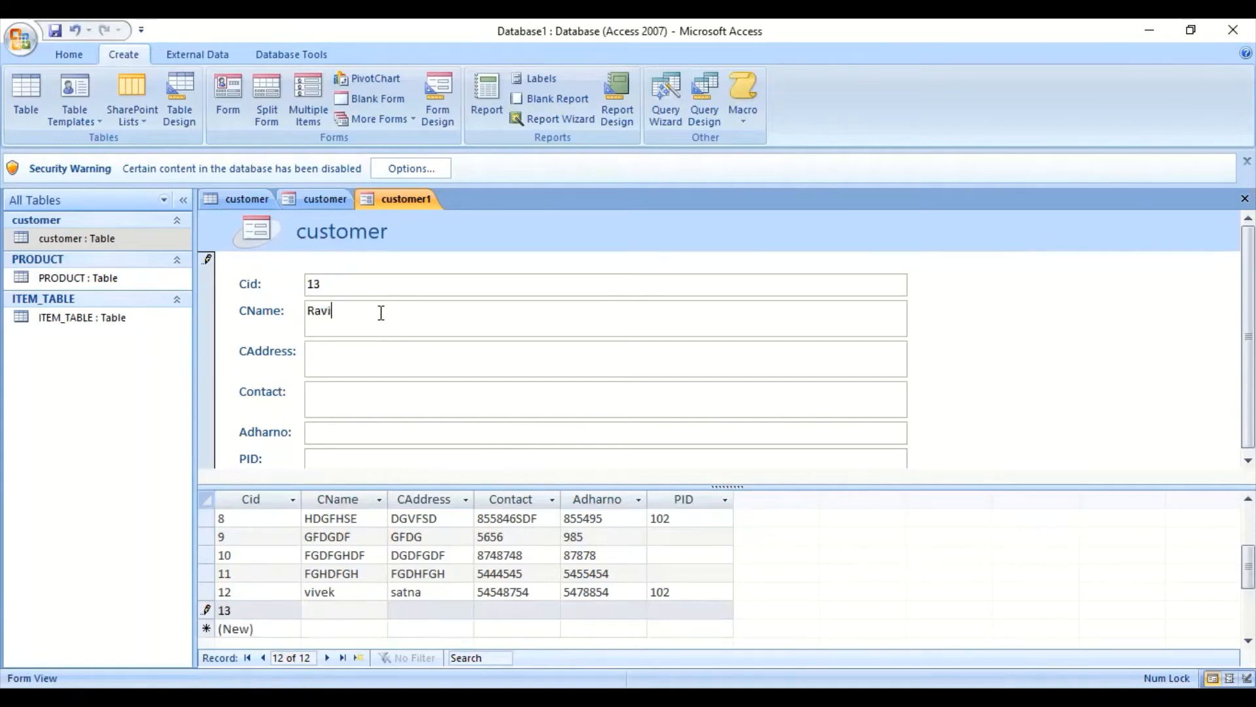
key("Tab")
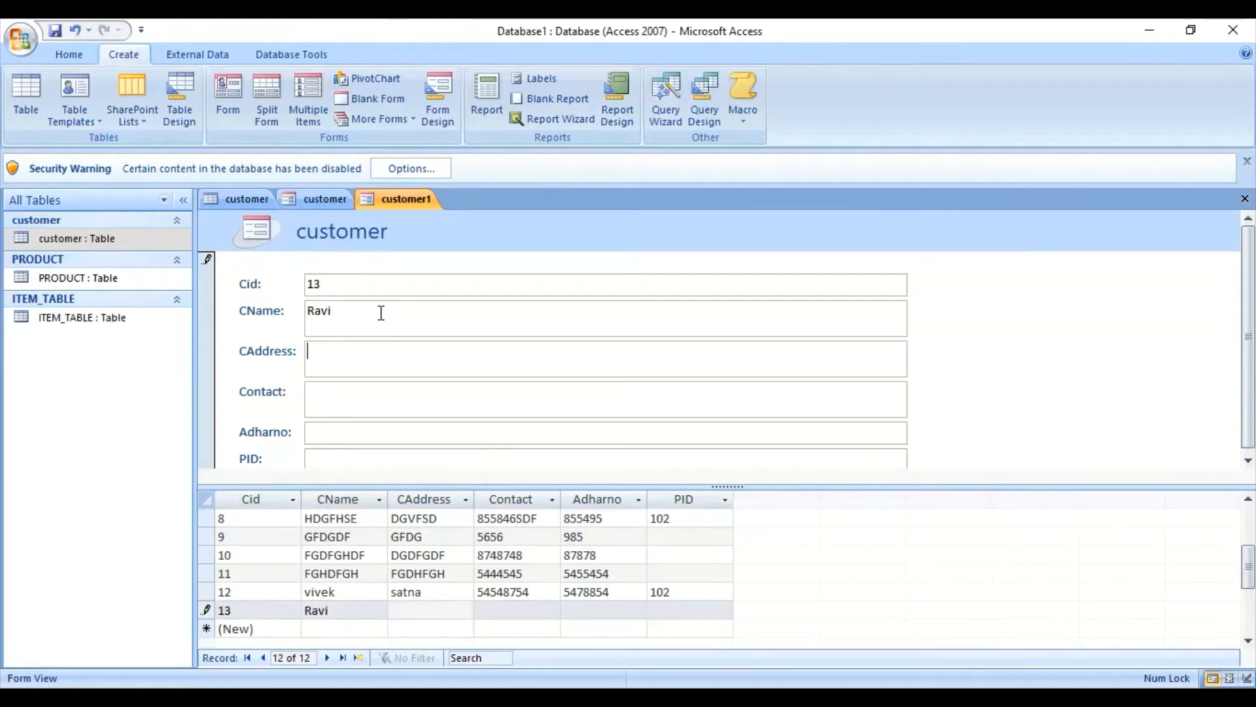
type("Rewa")
key("Tab")
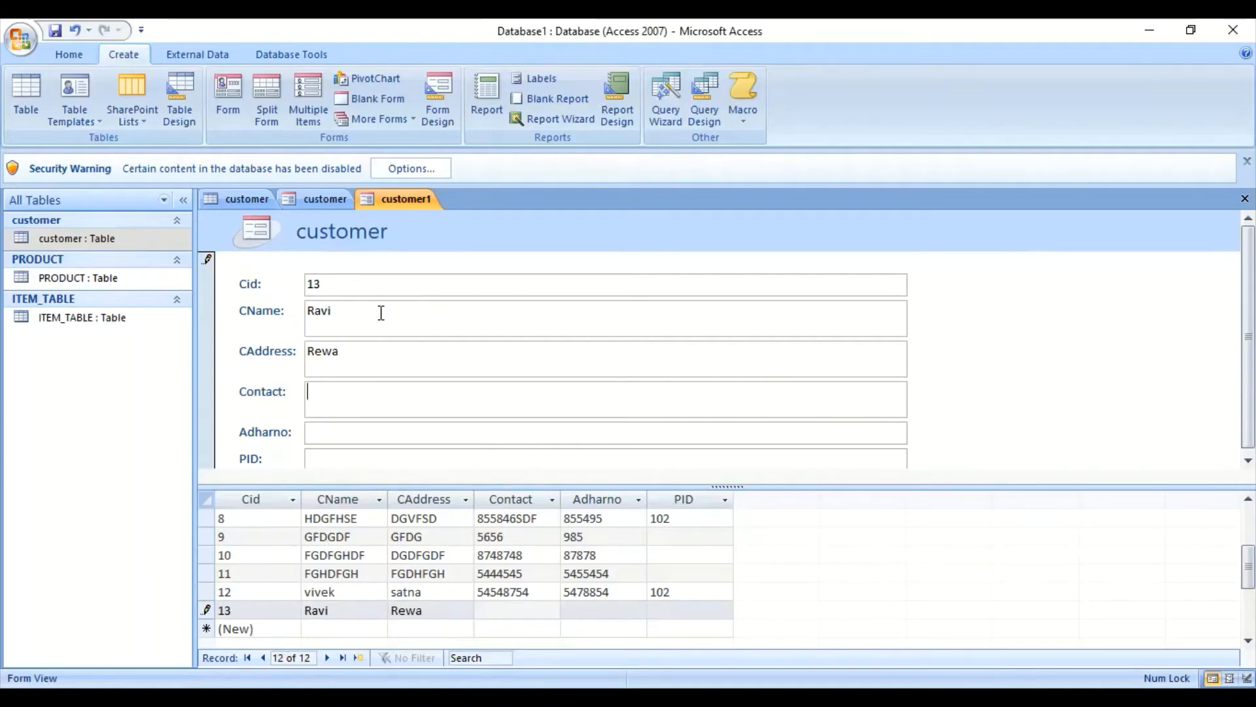
type("8754544")
key("Tab")
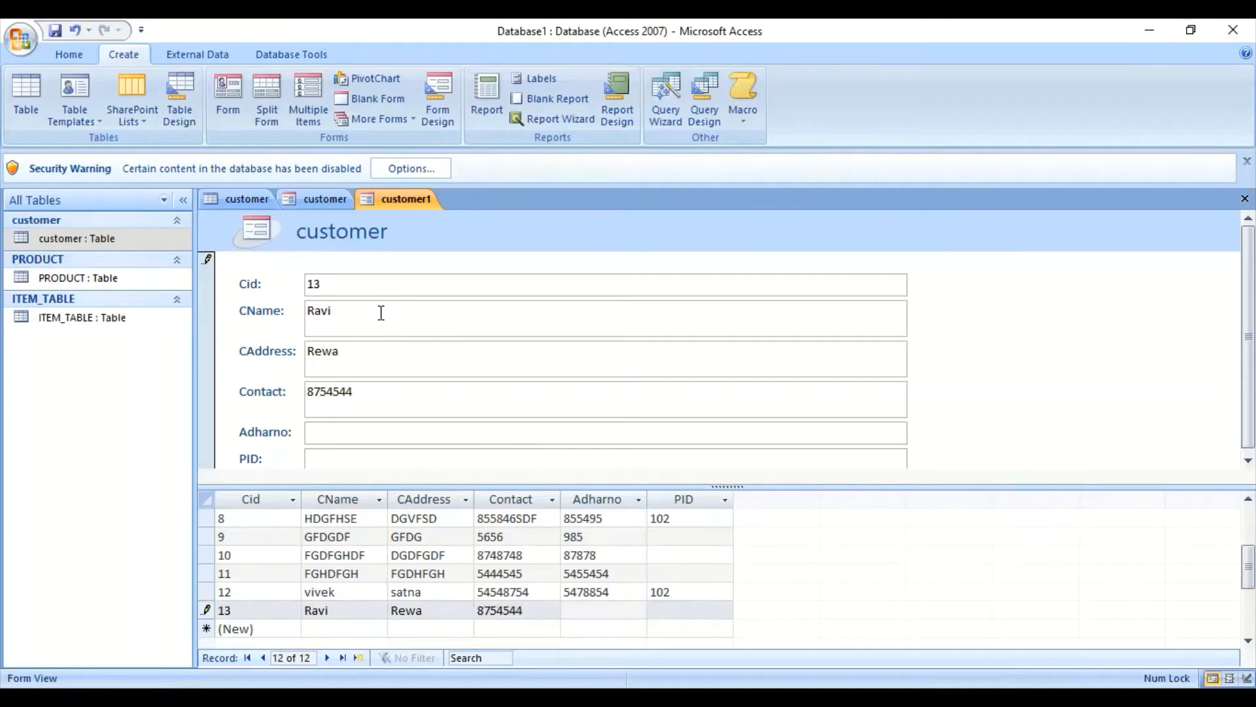
type("5565654")
key("Tab")
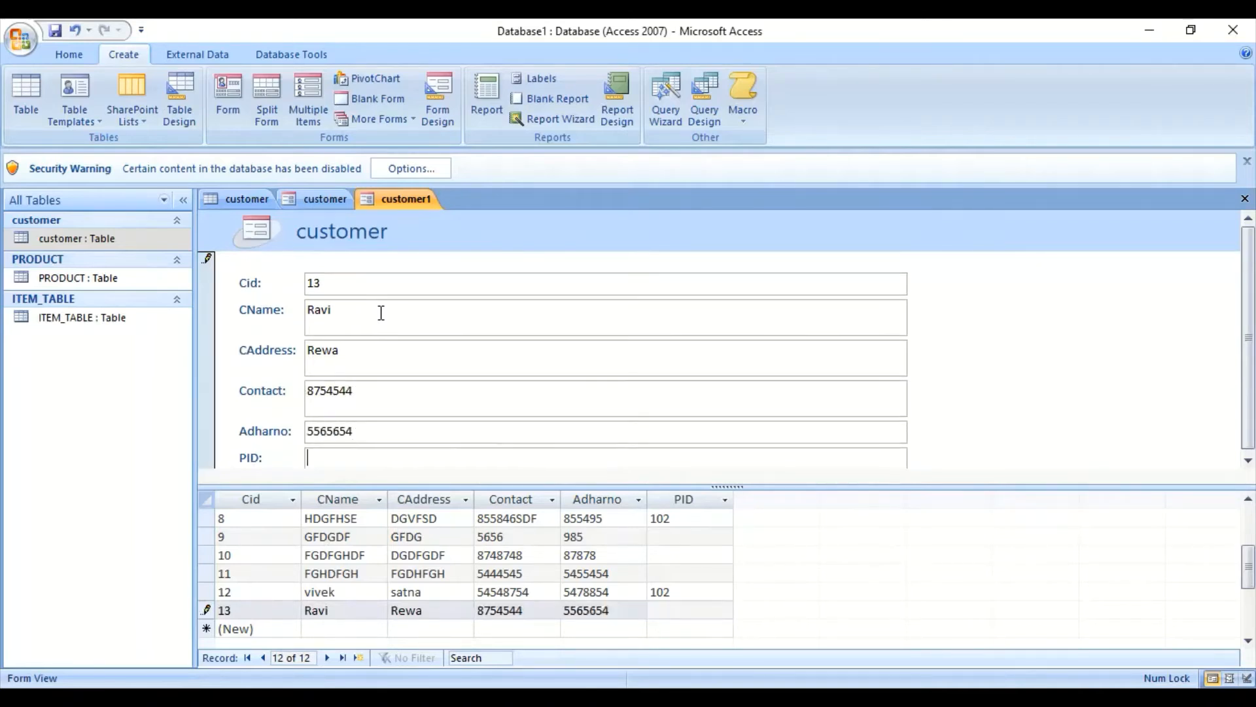
type("101")
key("Tab")
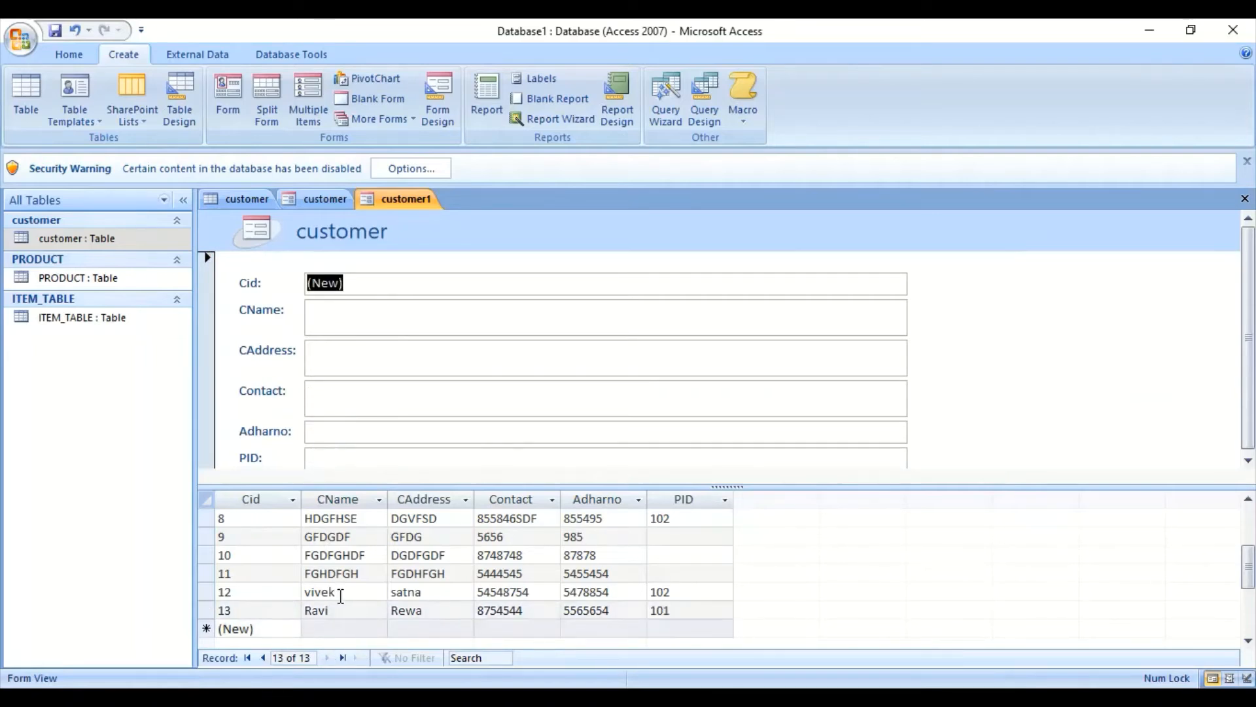
- Add another new record in the datasheet part of the split form, filling in the customer's name, address, contact number and Adharno, with PID 101
left_click(360, 628)
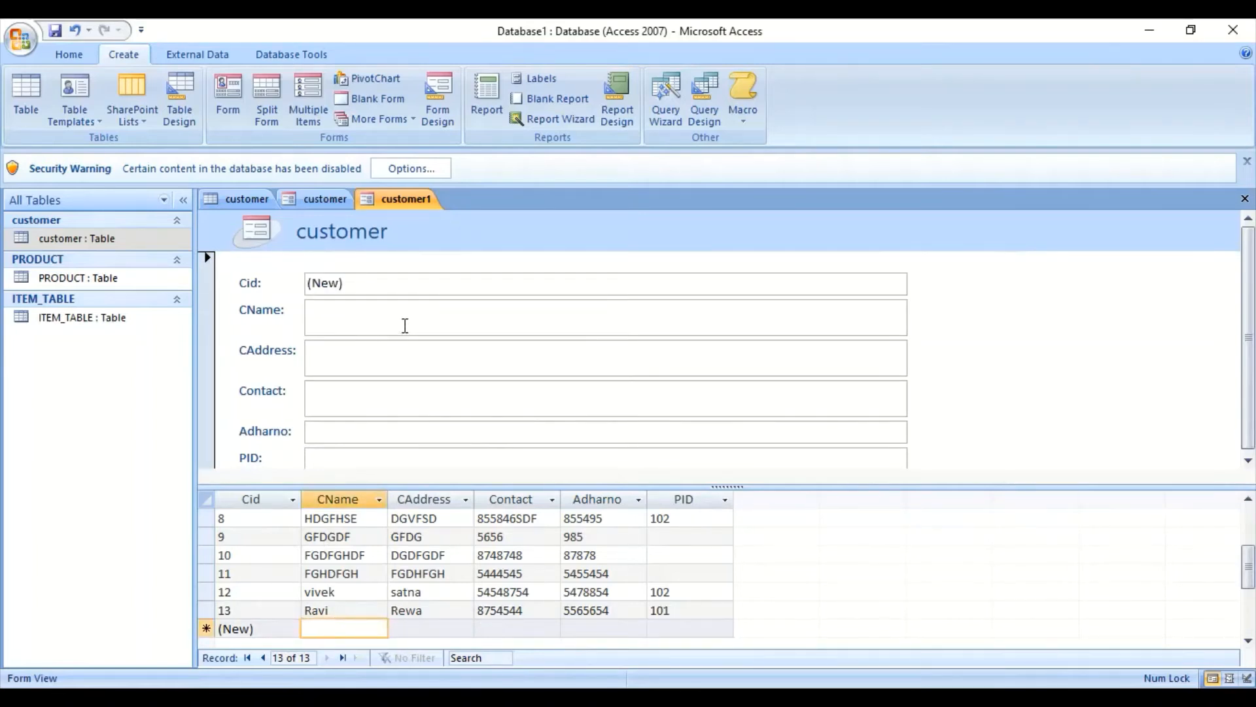
type("Anuj")
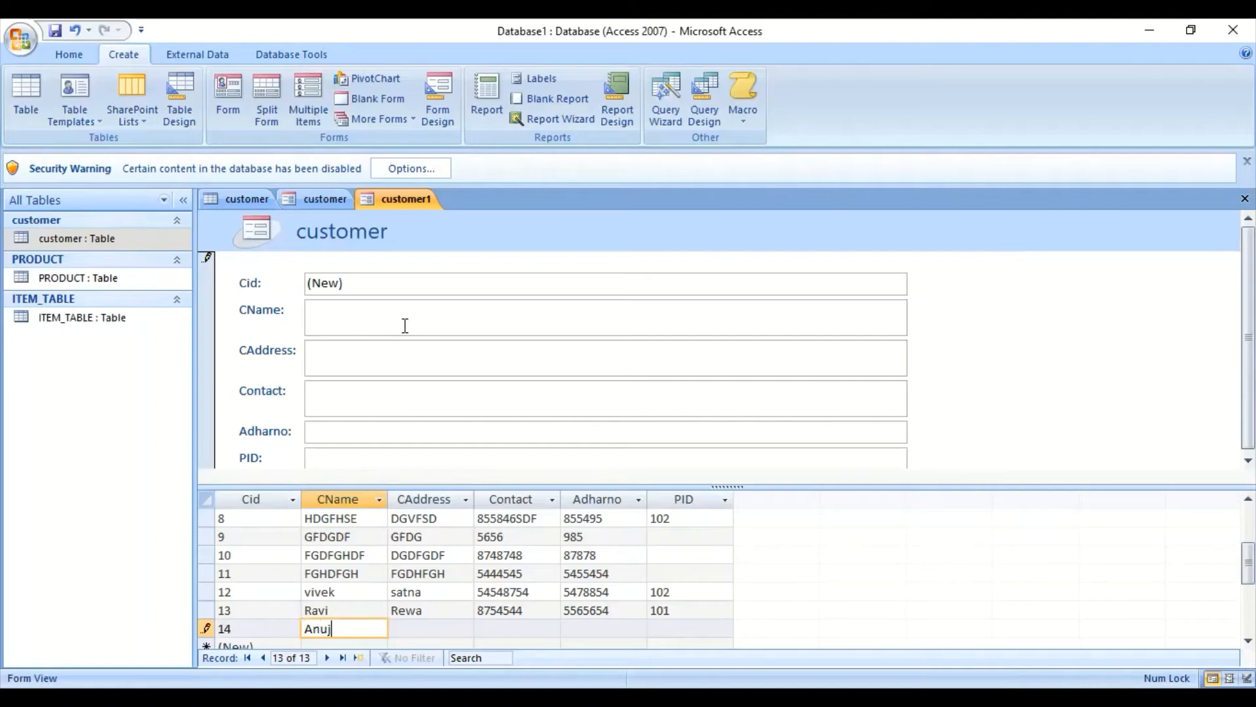
key("Tab")
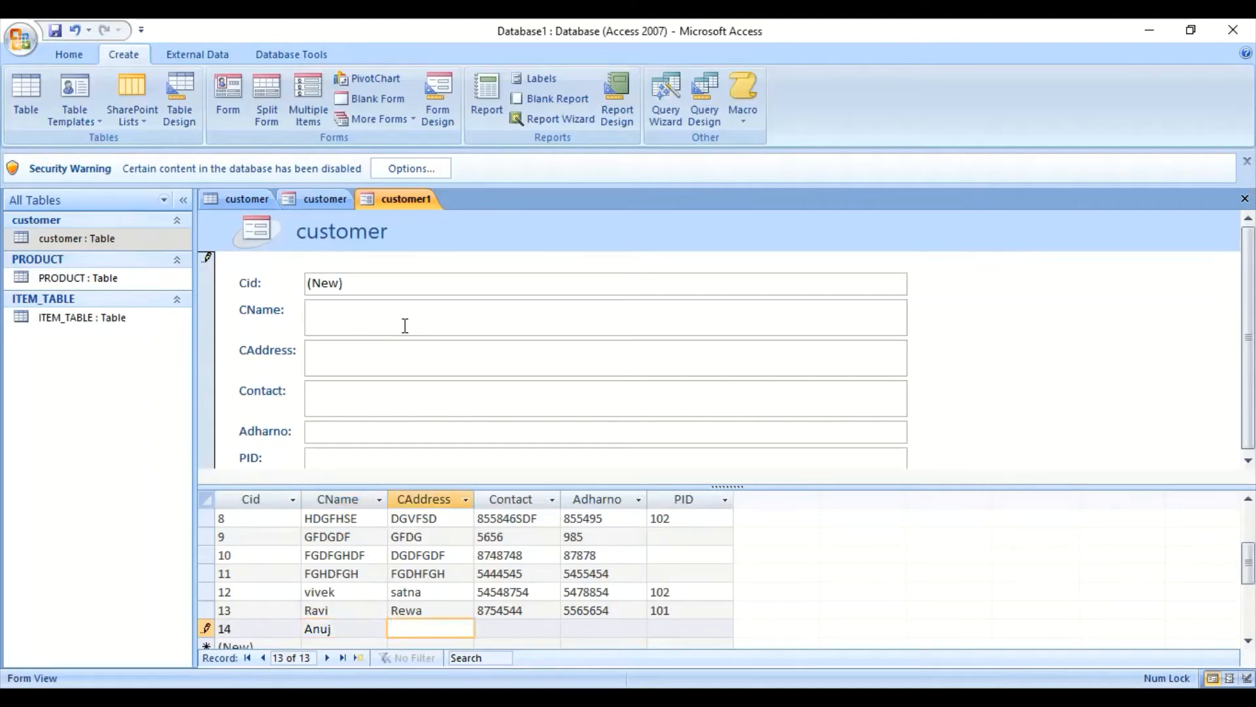
type("panna")
key("Tab")
type("84545454")
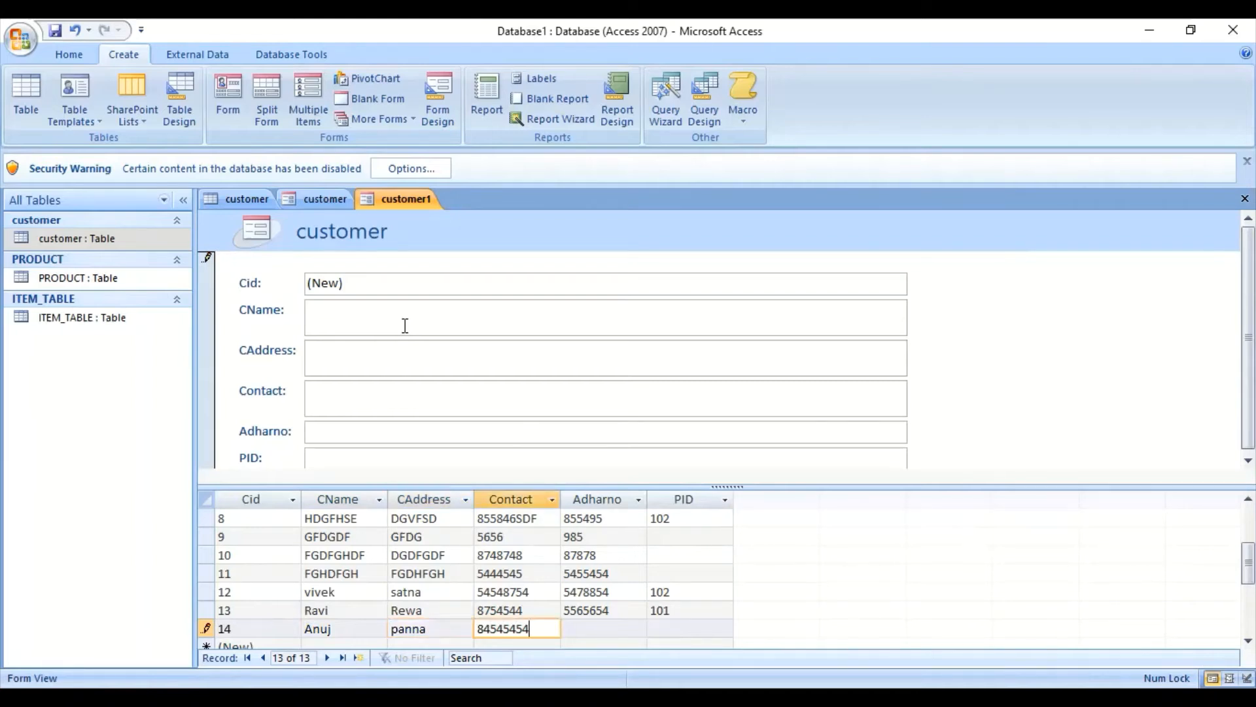
key("Tab")
type("56565656")
key("Tab")
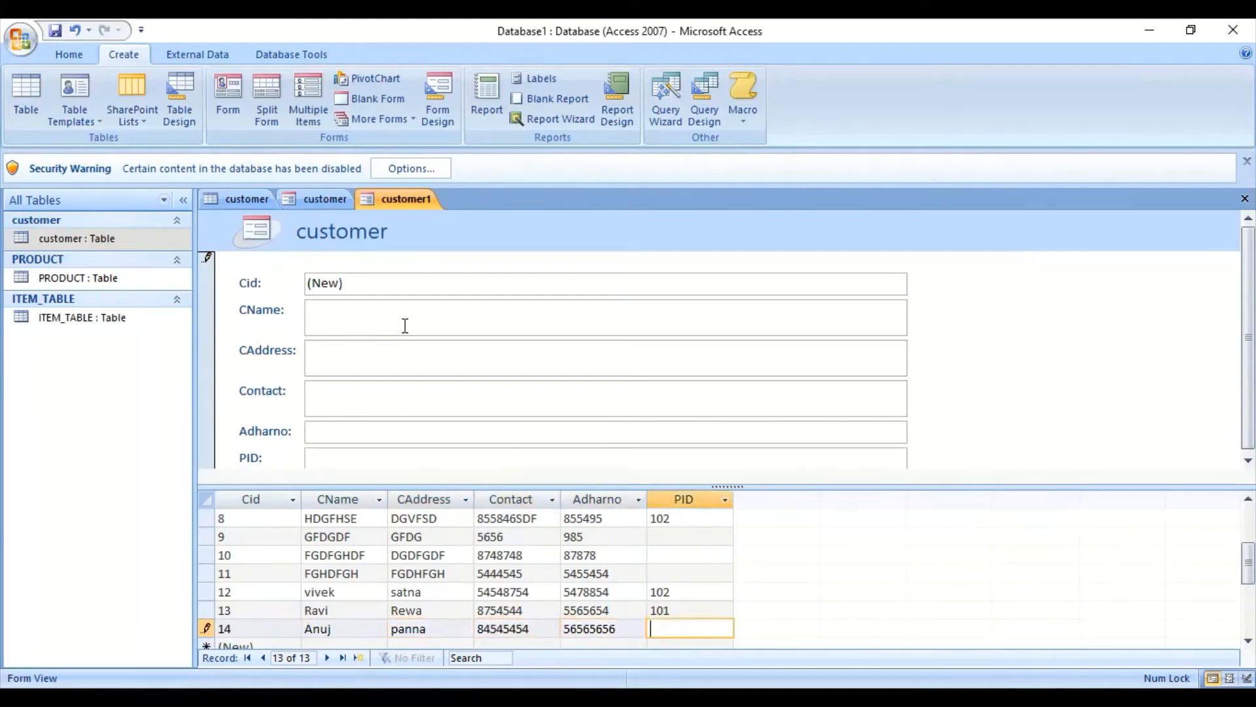
type("101")
key("Tab")
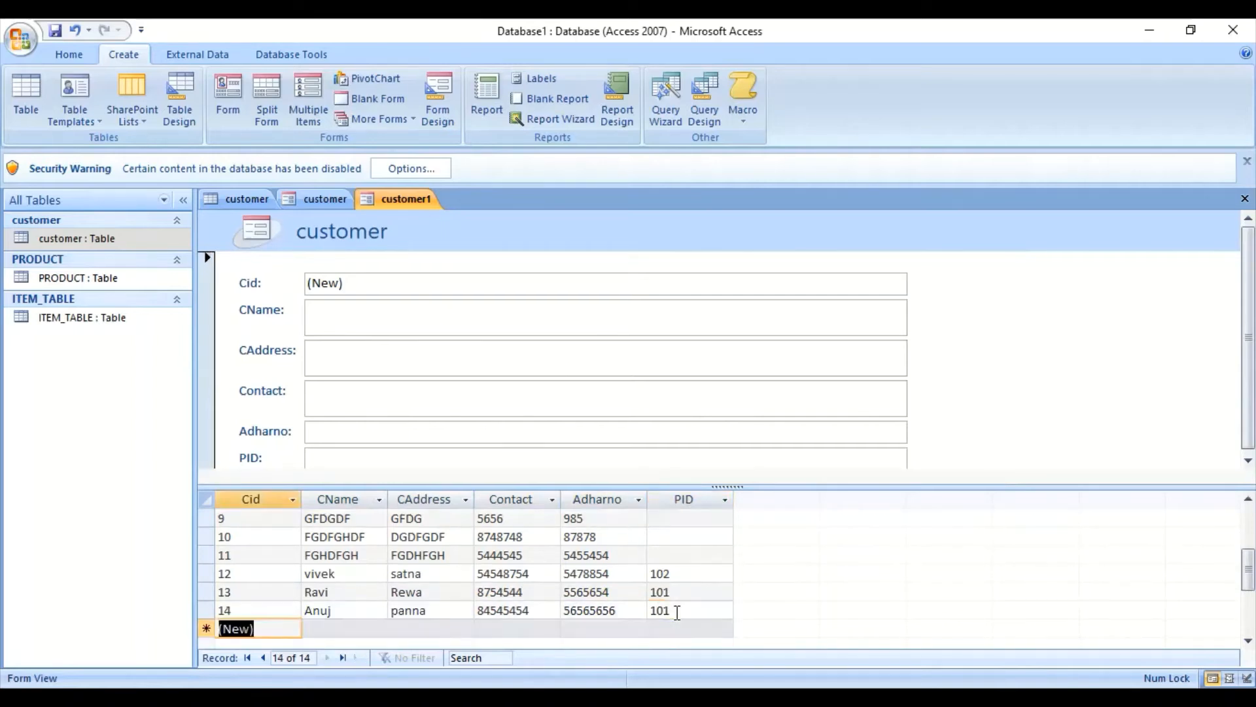
- Display the last added customer record in the upper form part of the split form
left_click(500, 304)
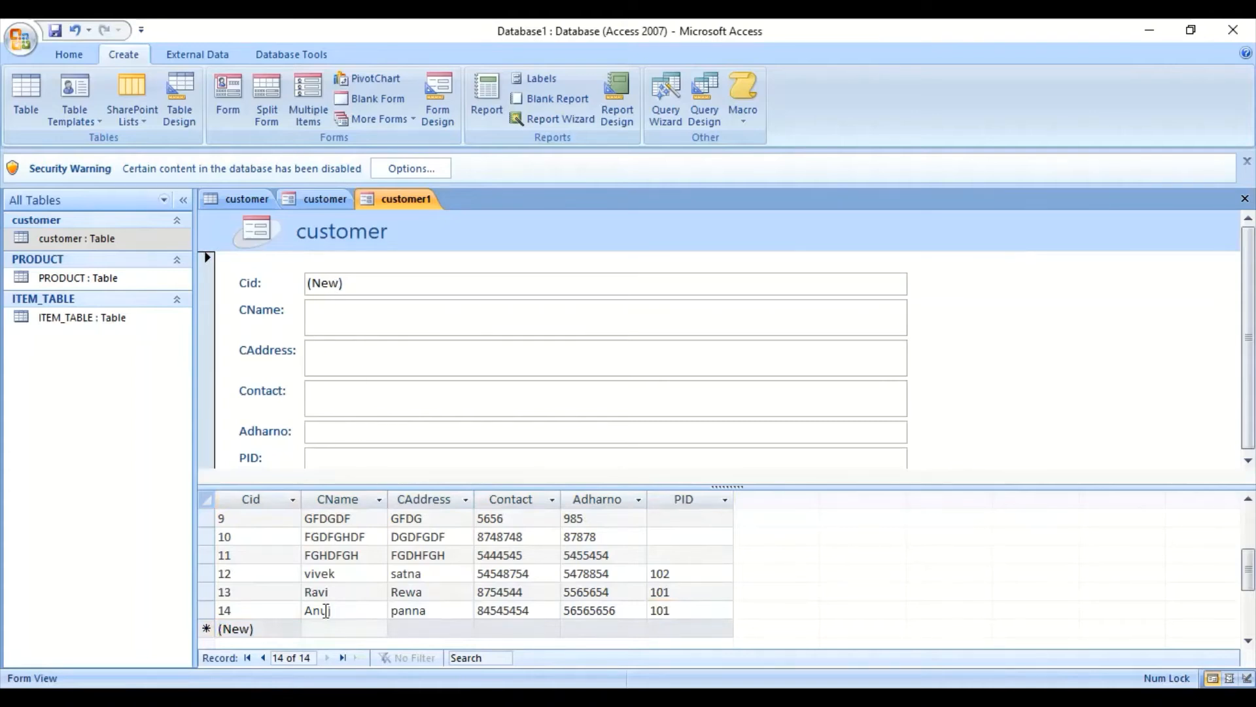
left_click(264, 659)
left_click(359, 364)
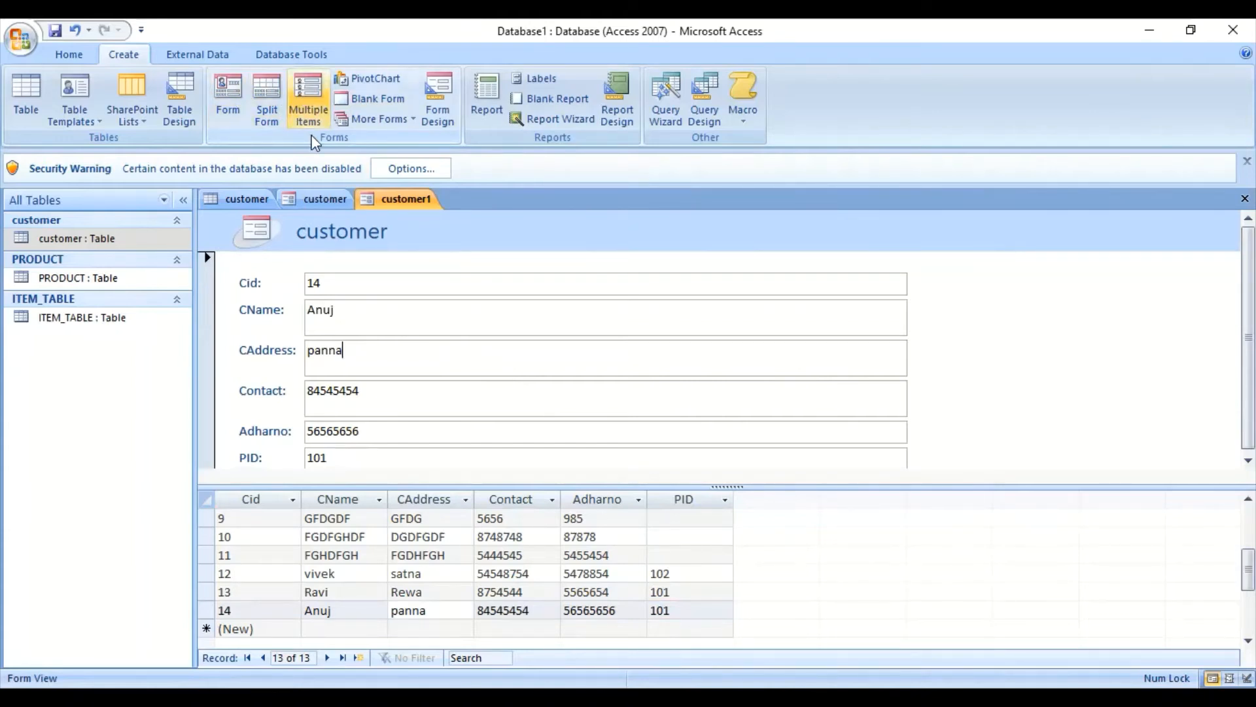
- Create a multiple items form based on the customer table and display it in Form View
left_click(248, 193)
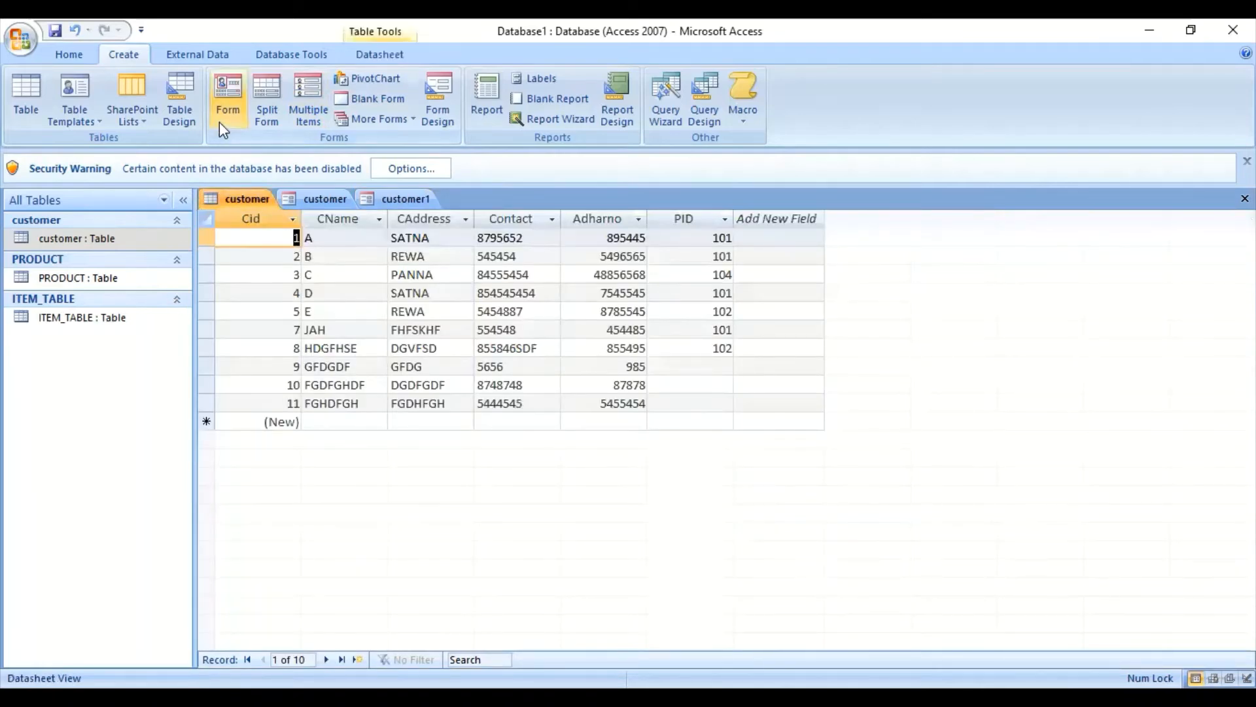
left_click(305, 90)
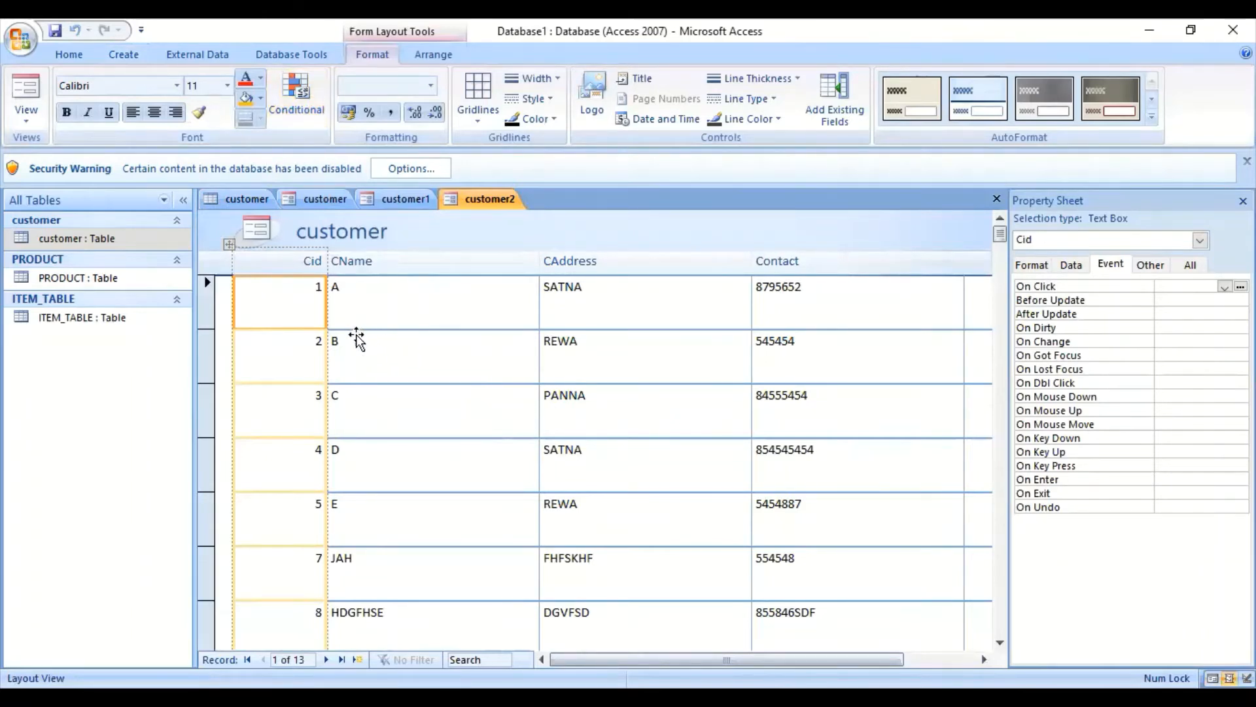
scroll(667, 517, "down", 10)
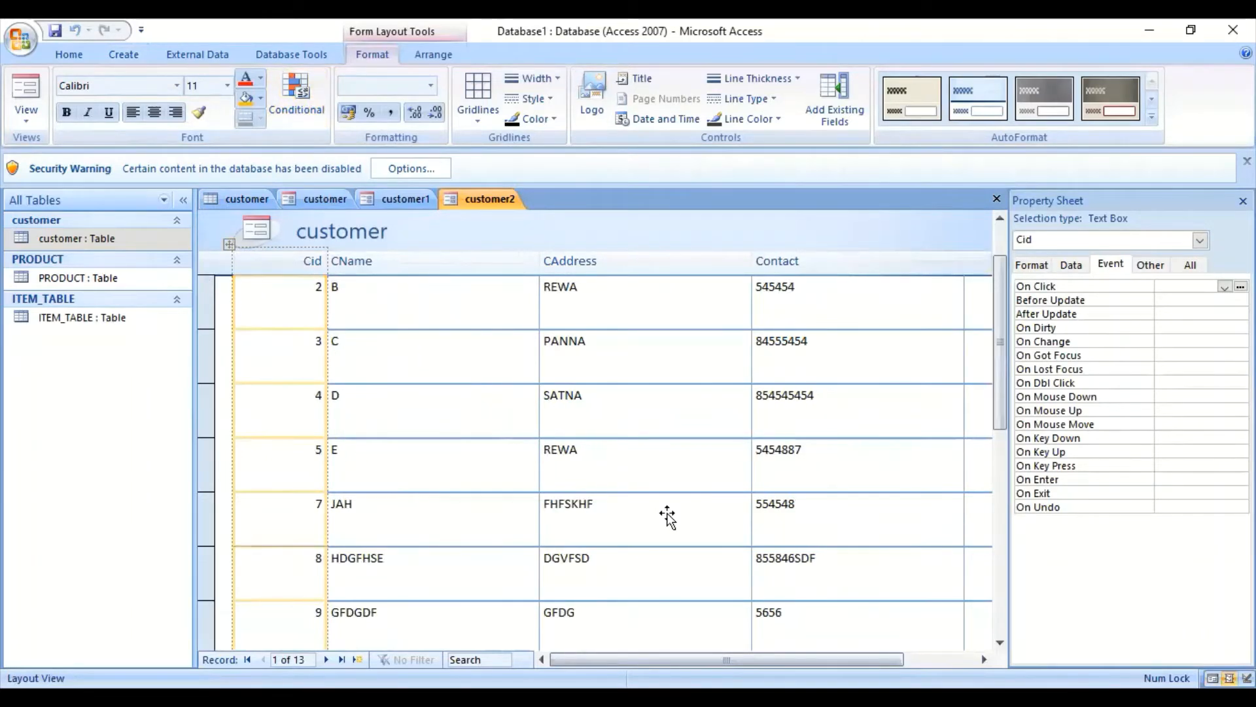
scroll(670, 519, "up", 5)
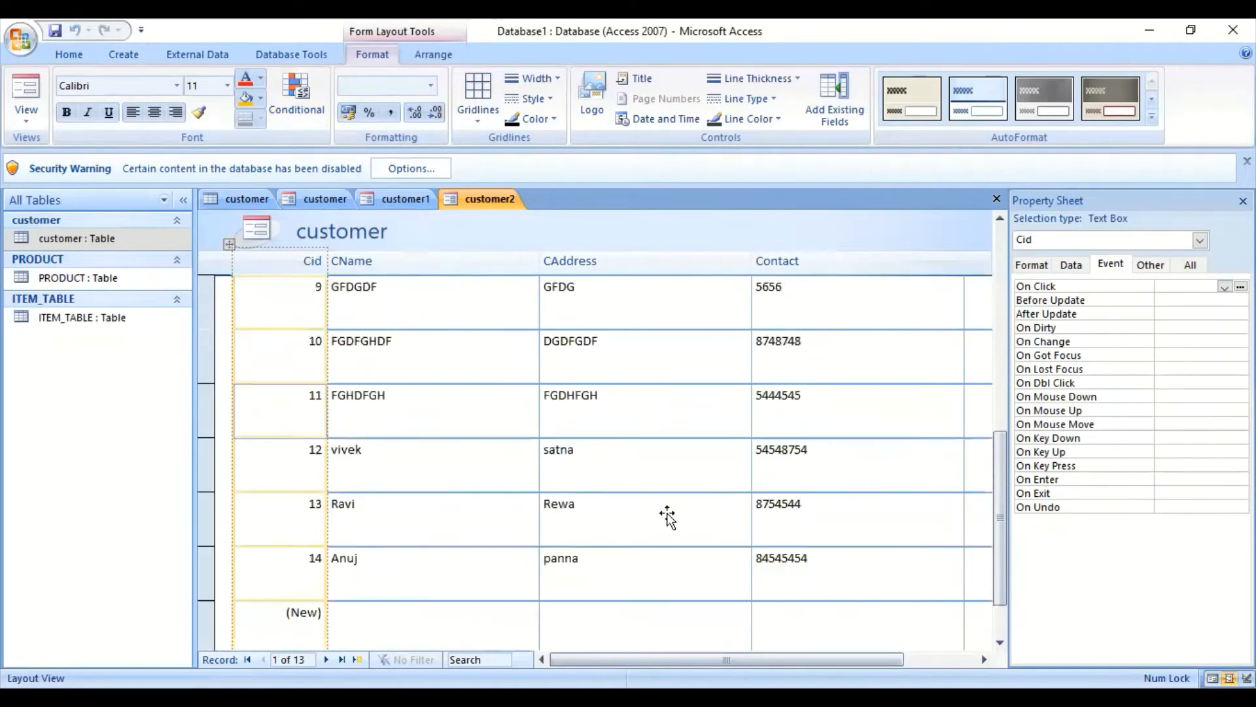
scroll(668, 517, "up", 5)
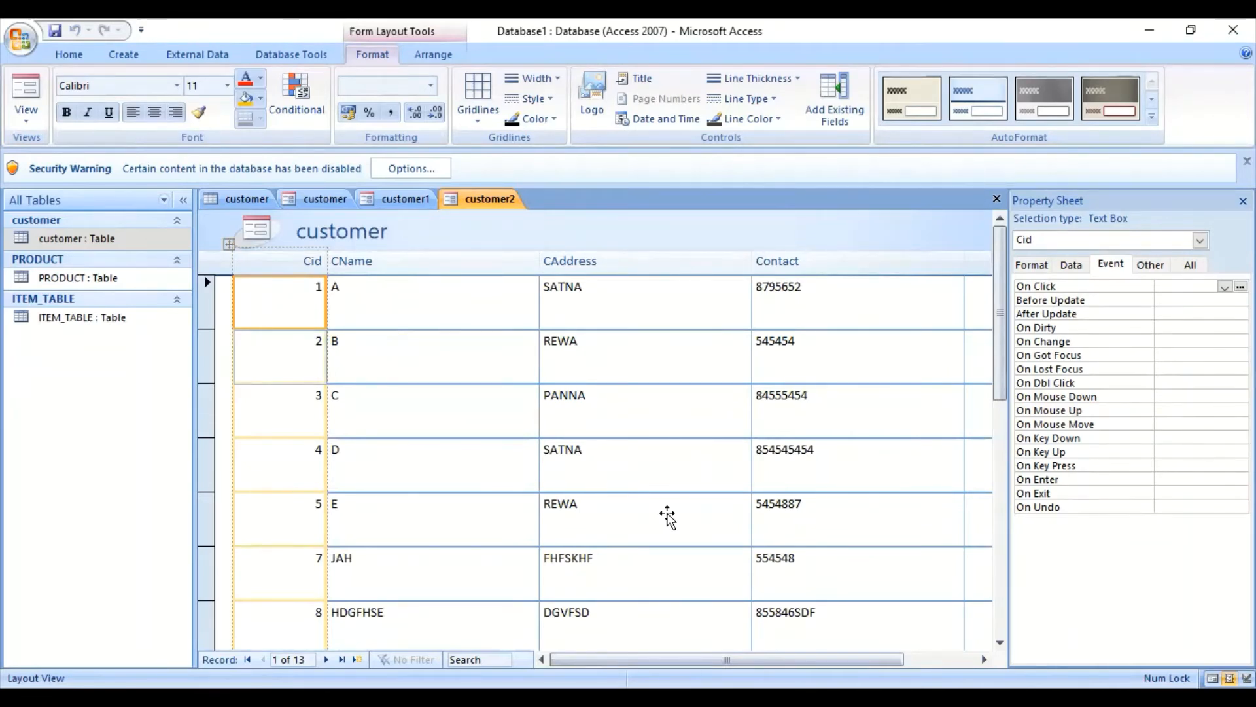
scroll(668, 517, "down", 1)
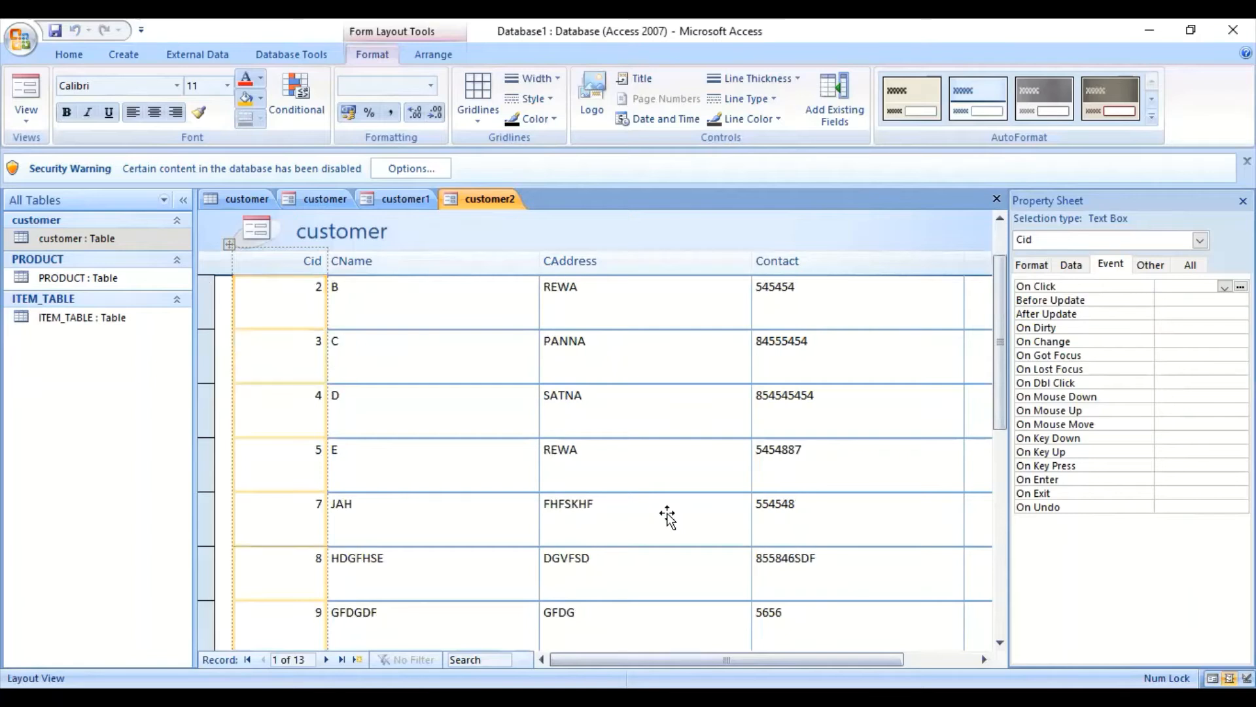
right_click(475, 197)
left_click(520, 273)
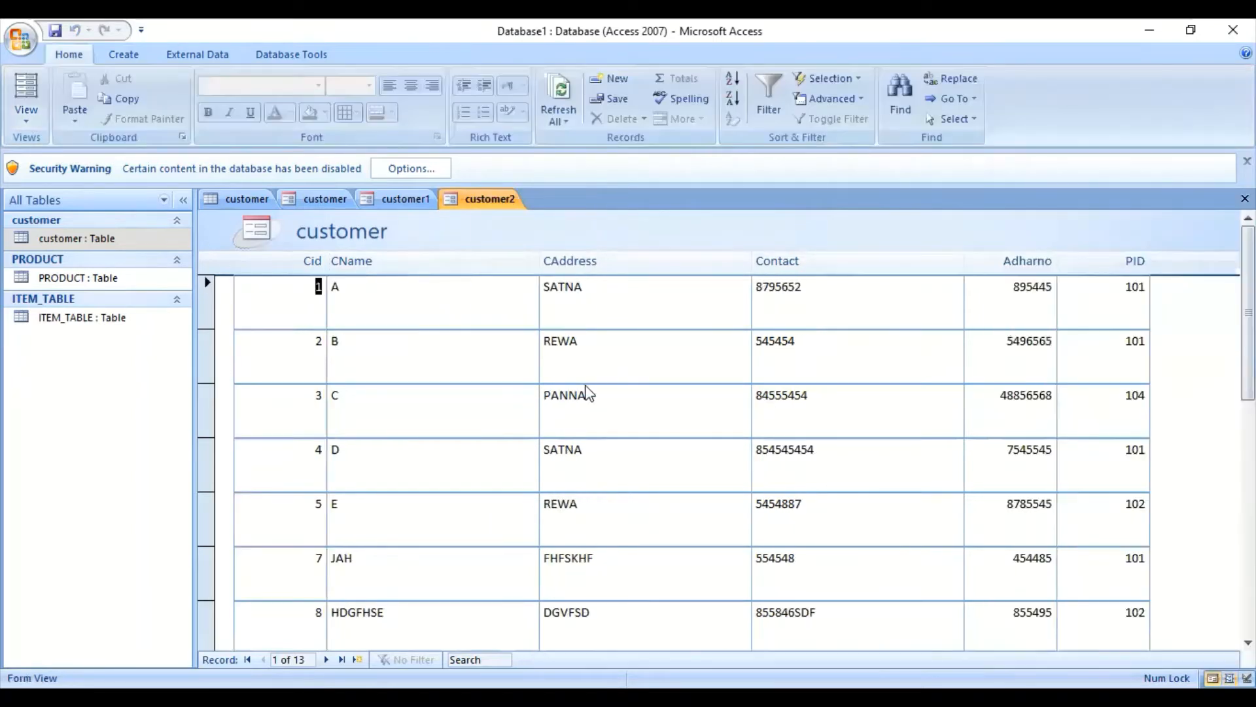
- Add a new record through the multiple items form, filling in the customer's name, address, contact number and Adharno, with PID 103
scroll(668, 449, "down", 1)
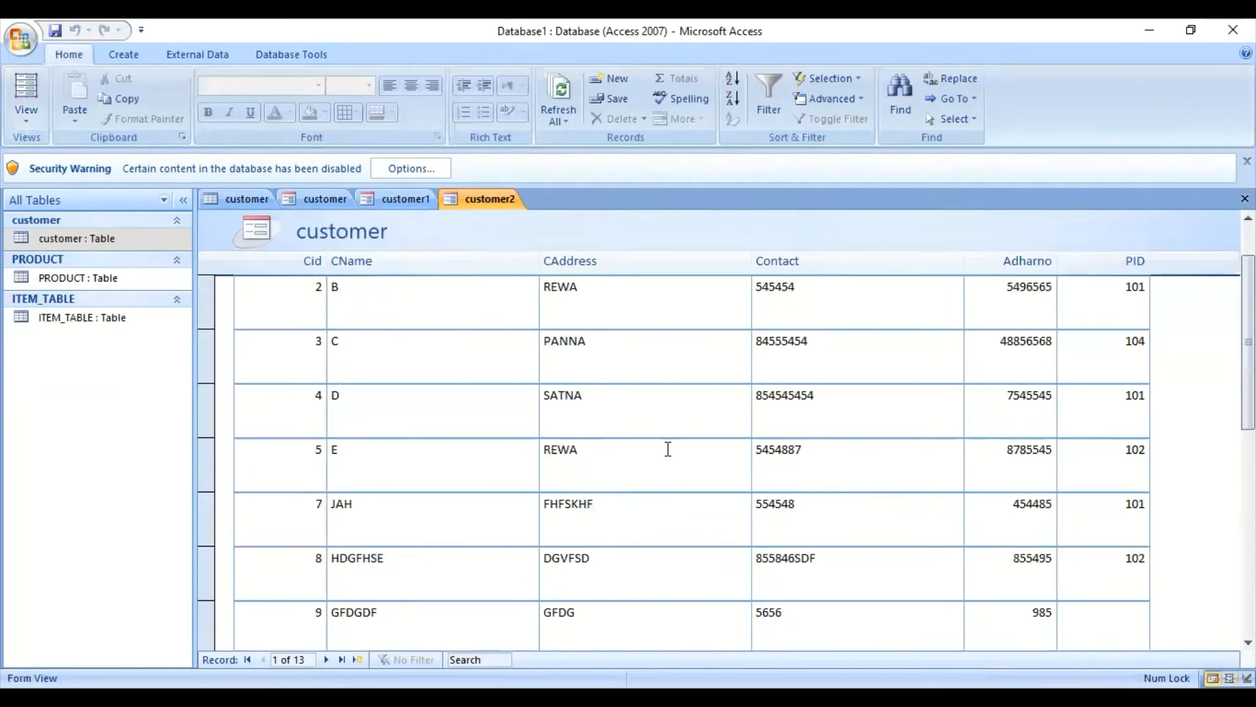
scroll(668, 448, "up", 1)
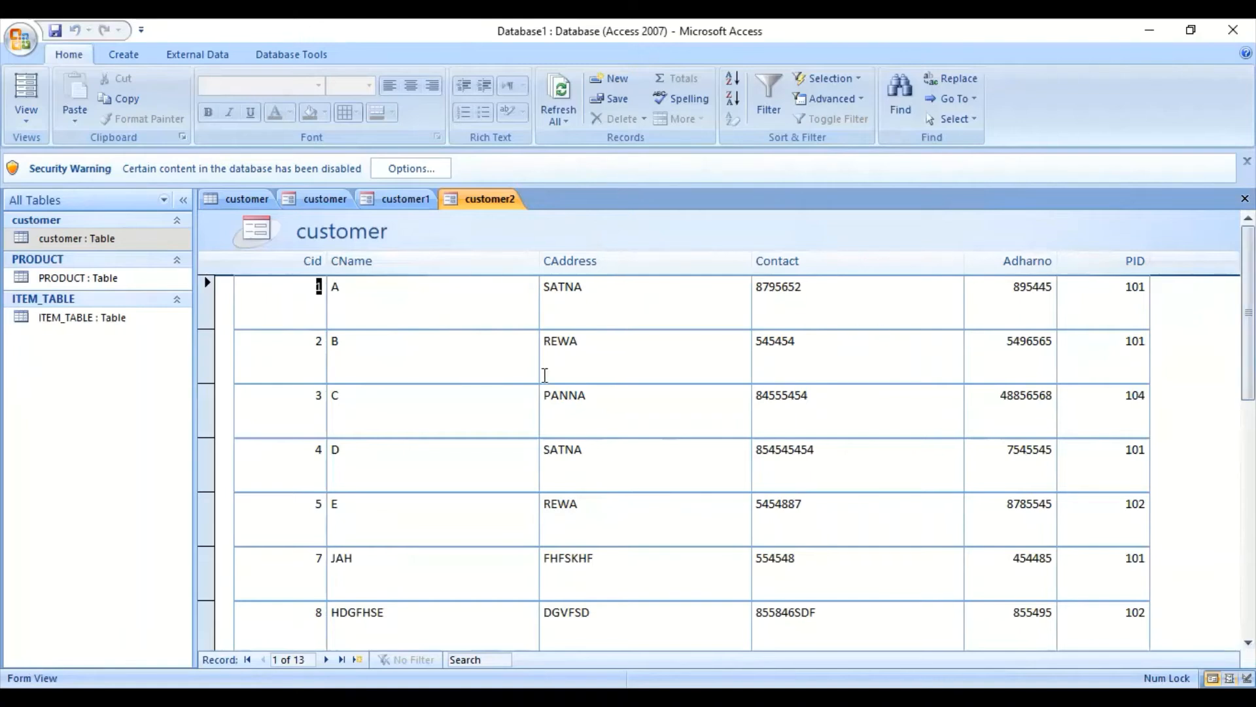
scroll(527, 334, "down", 4)
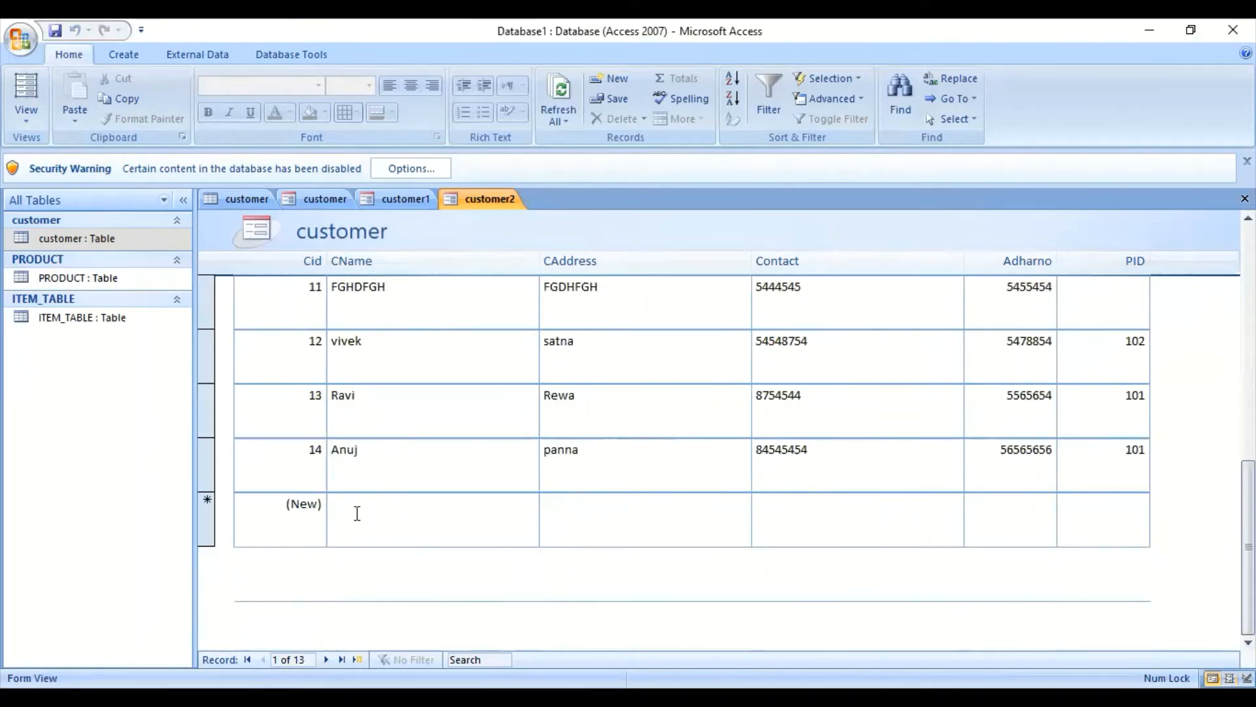
left_click(514, 504)
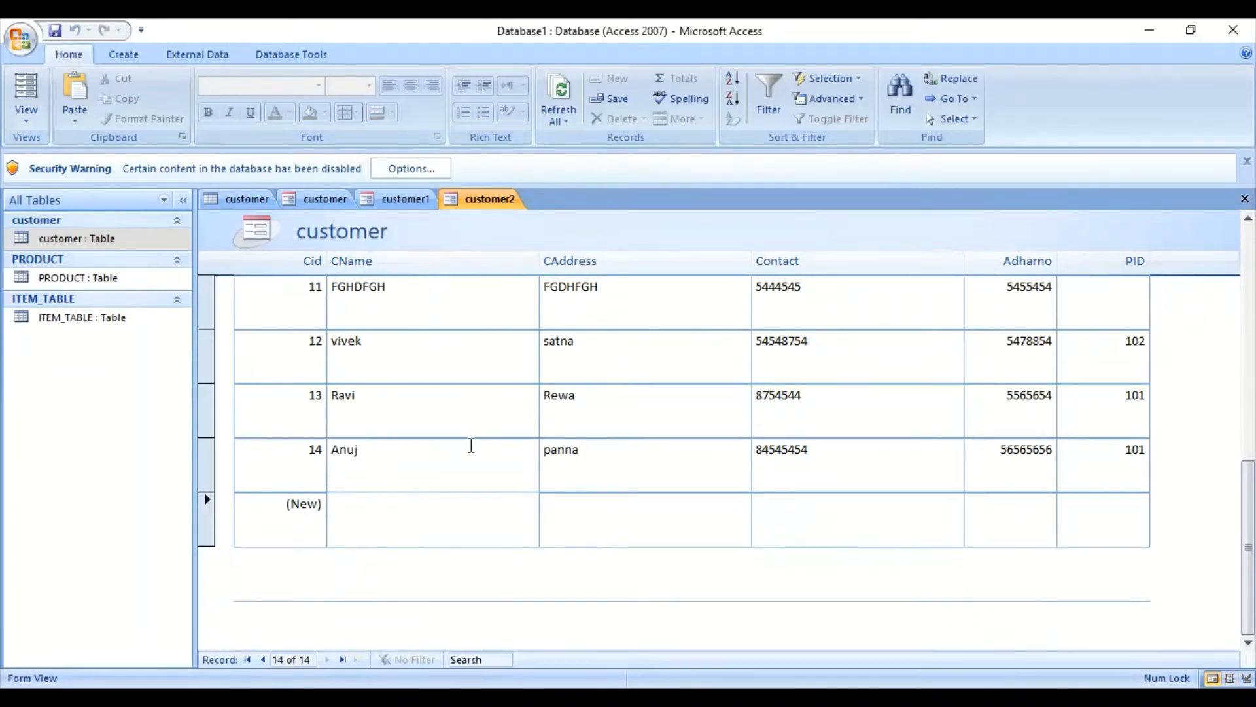
type("Deepak")
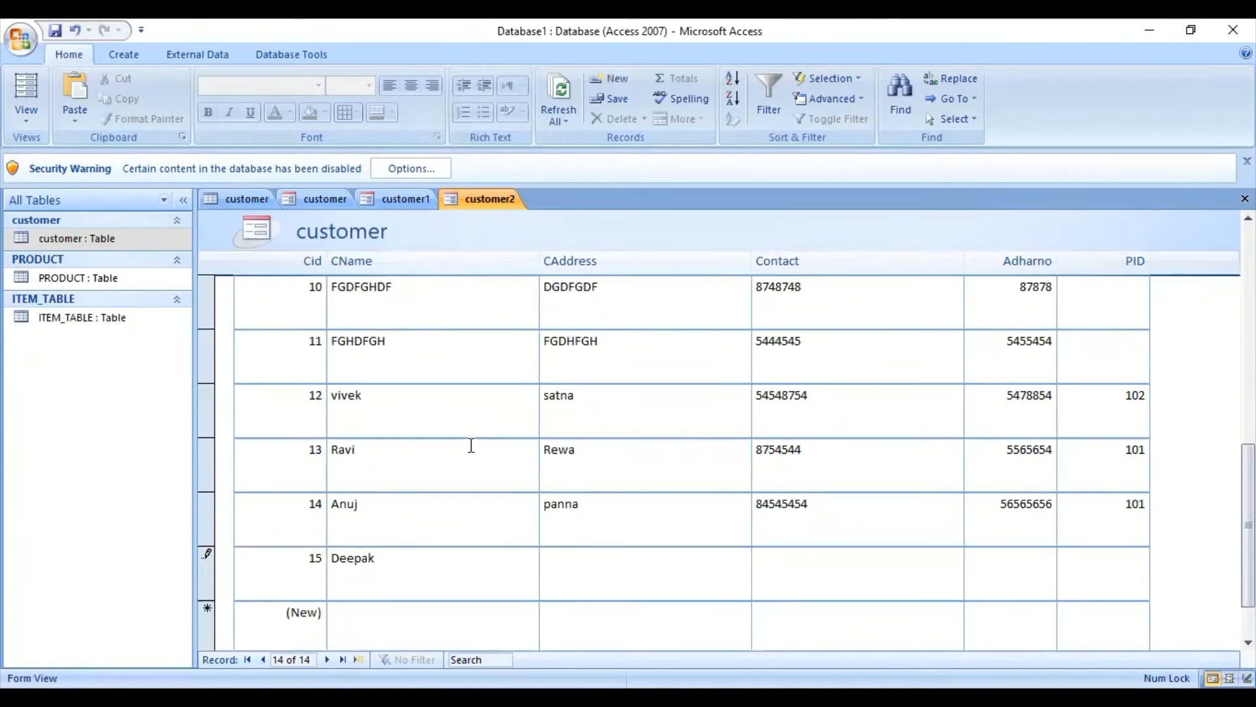
key("Tab")
type("Satna")
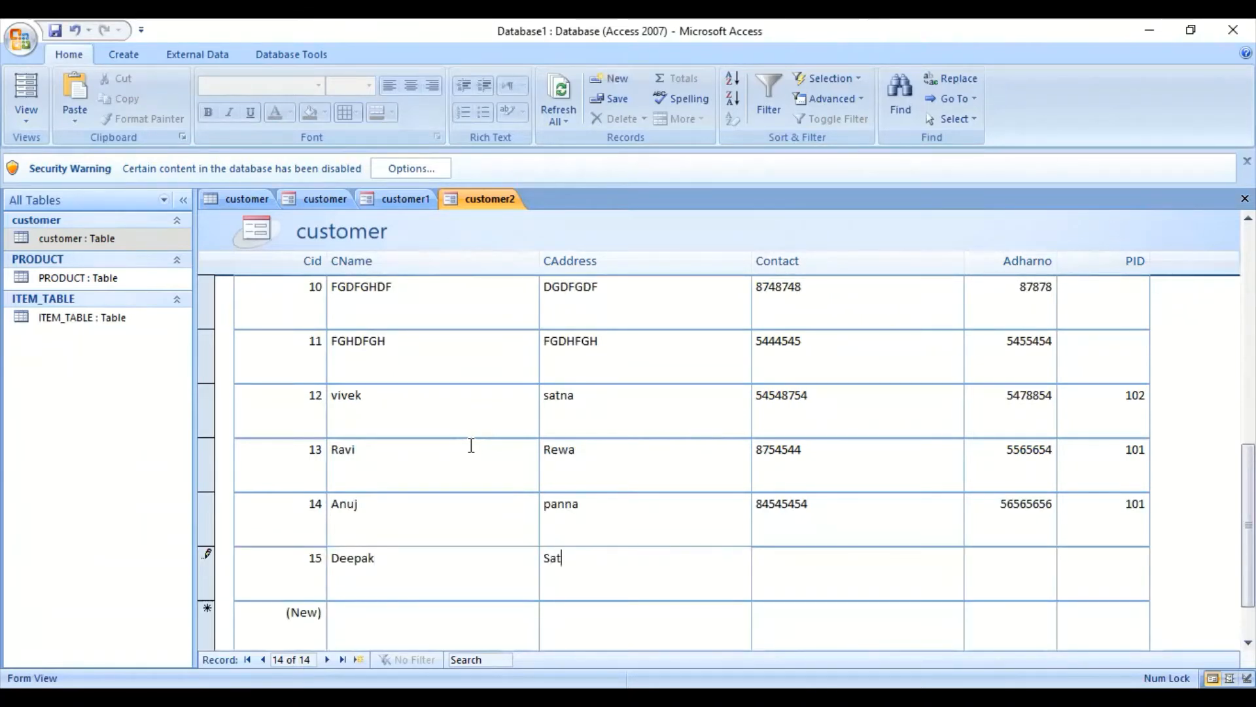
key("Tab")
type("745545")
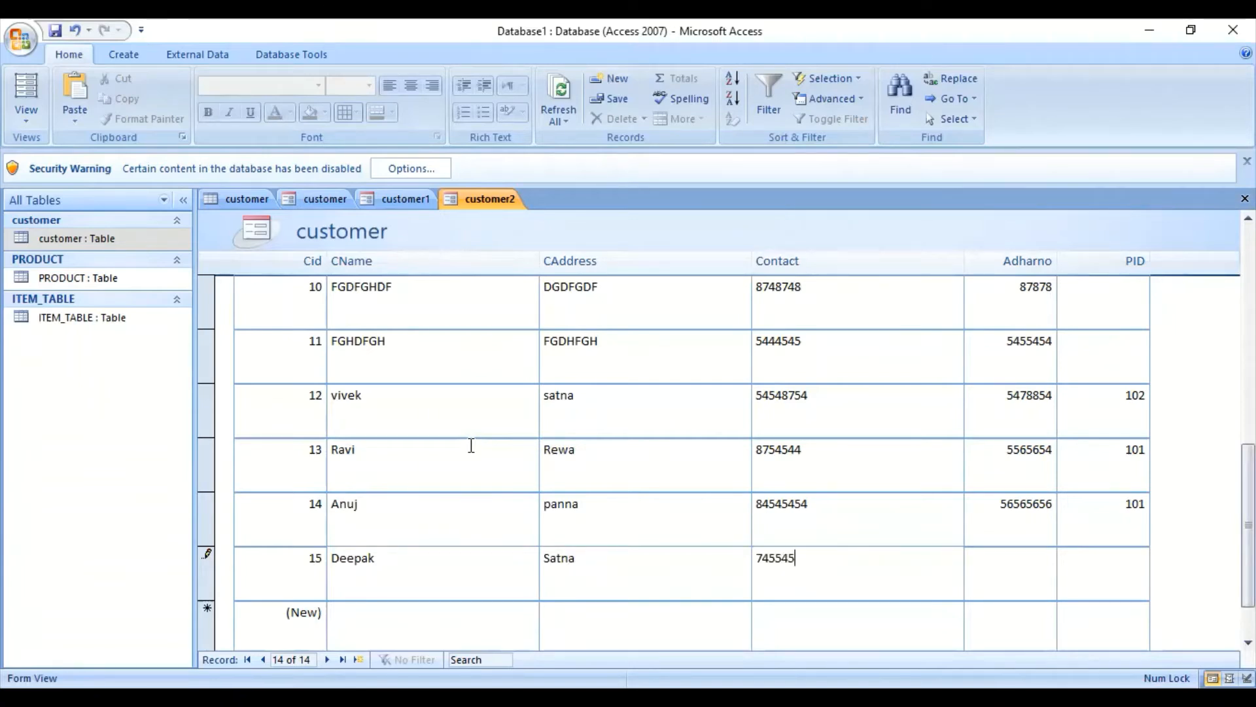
type("4")
key("Tab")
type("5485454")
key("Tab")
type("103")
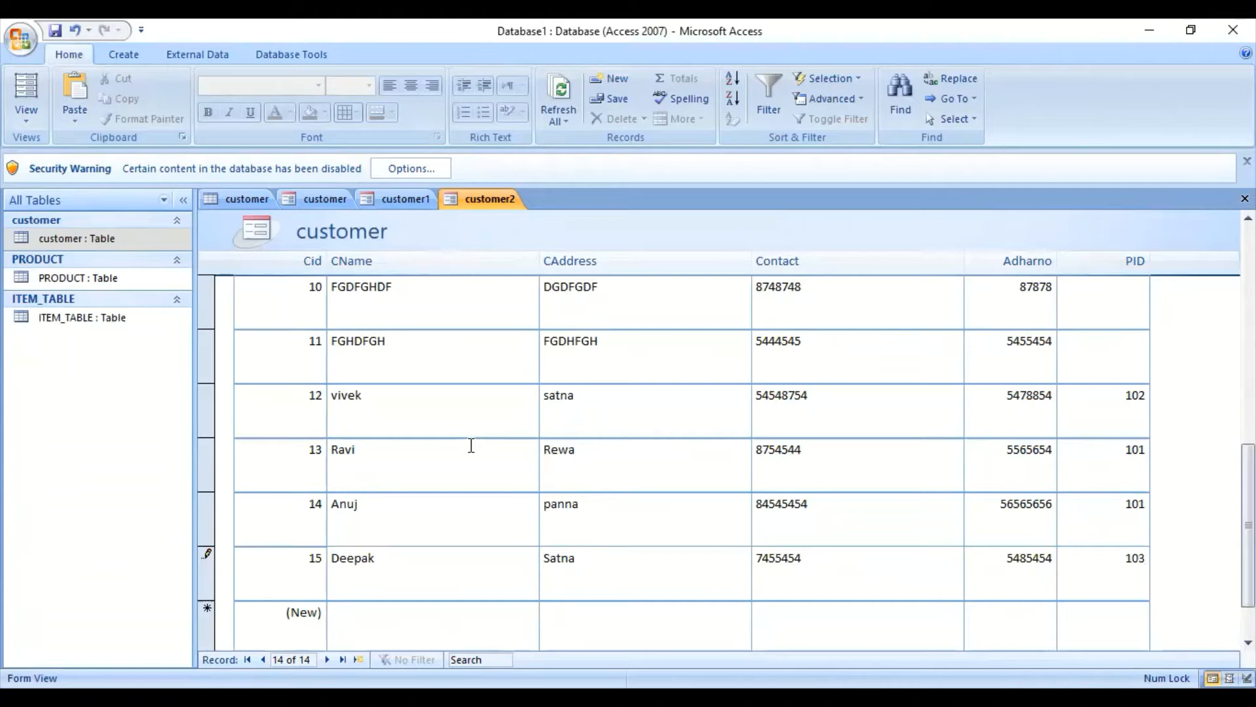
key("Tab")
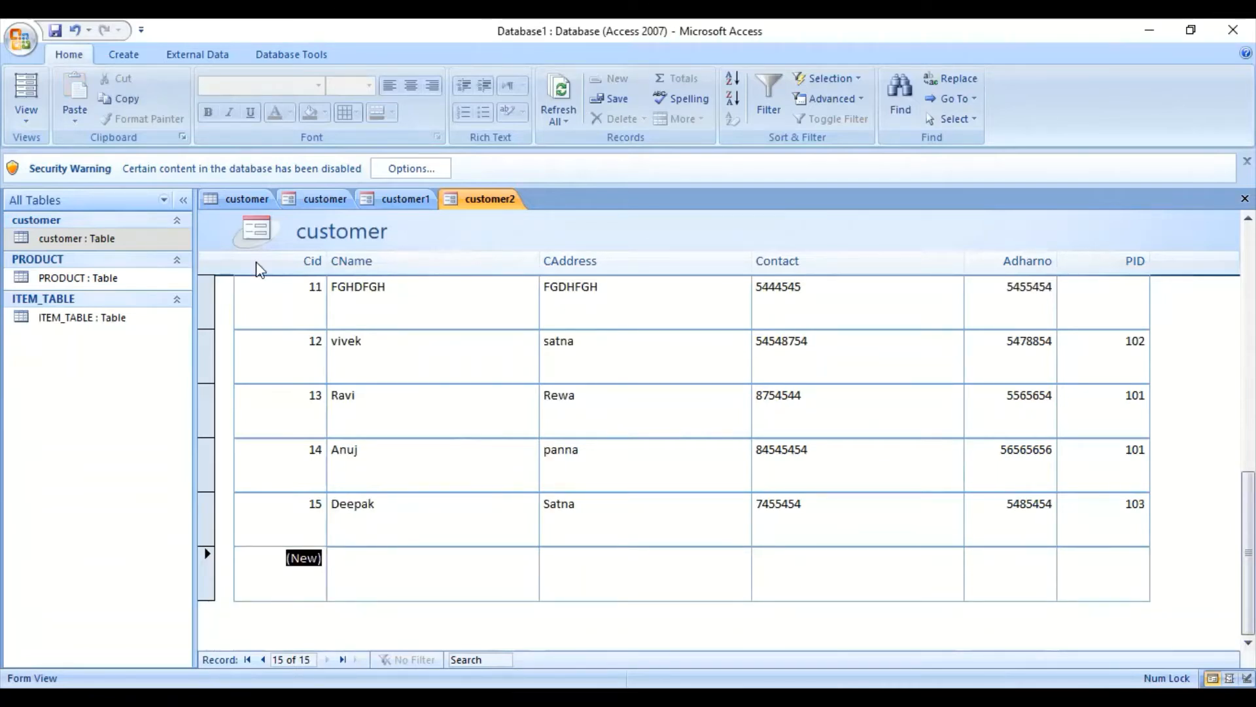
- Close the customer2 form and save the changes to its design
left_click(257, 200)
right_click(486, 203)
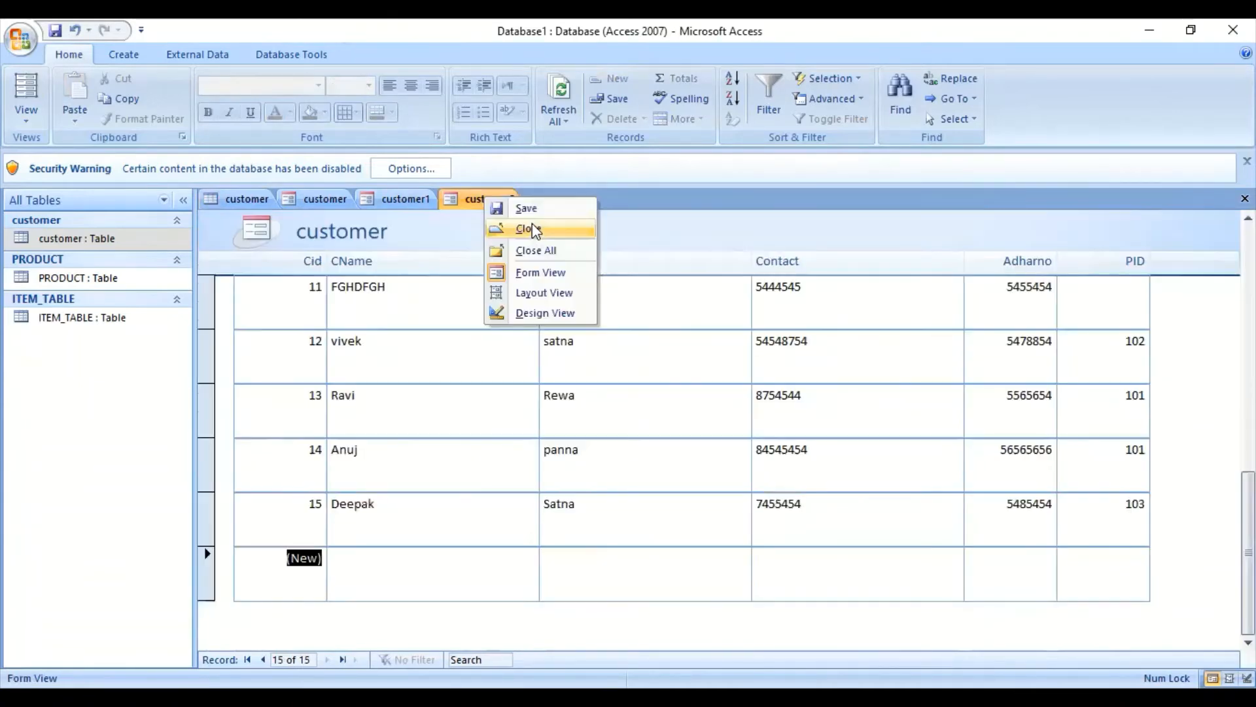
key("Return")
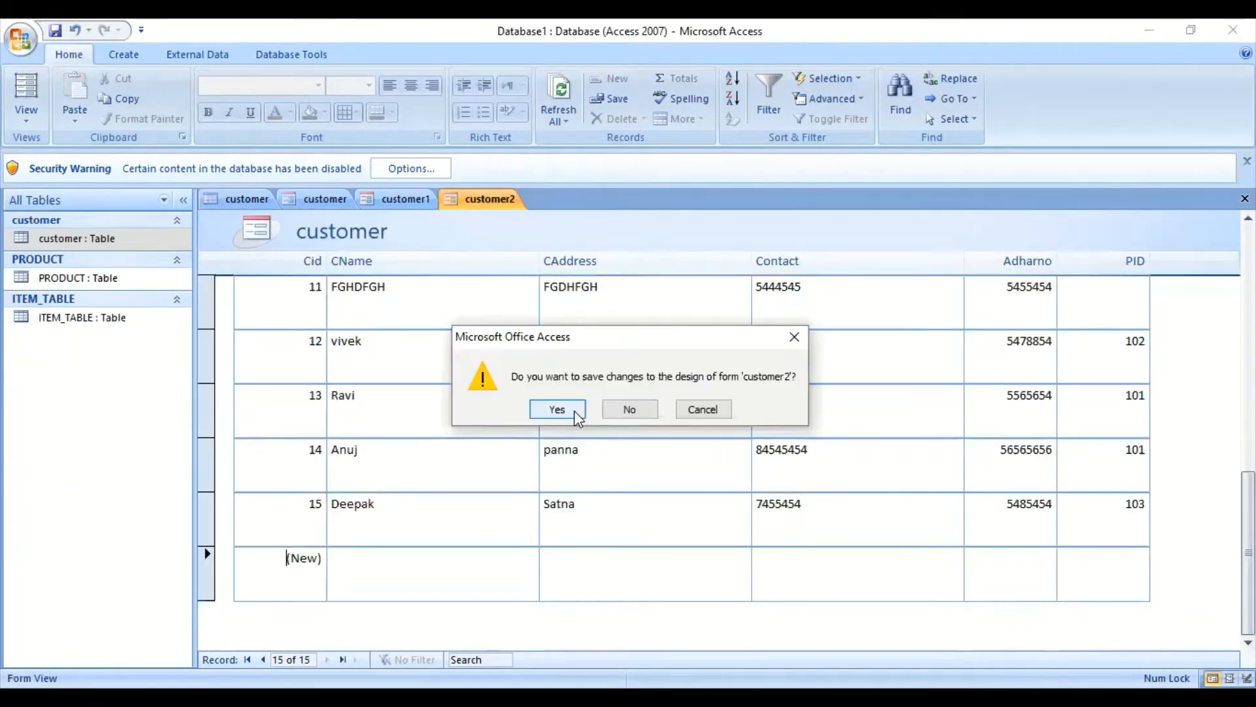
left_click(575, 411)
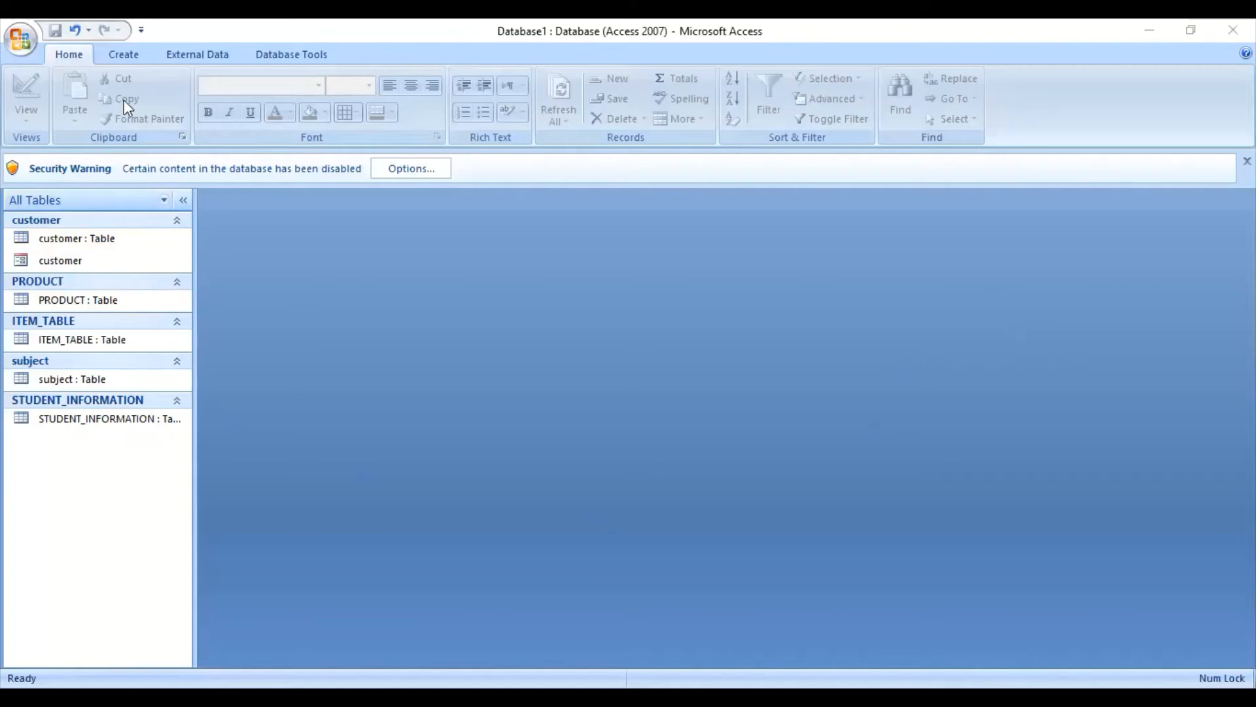
- Open the STUDENT_INFORMATION table with the field list closed, and create a new empty form in Design View
double_click(108, 422)
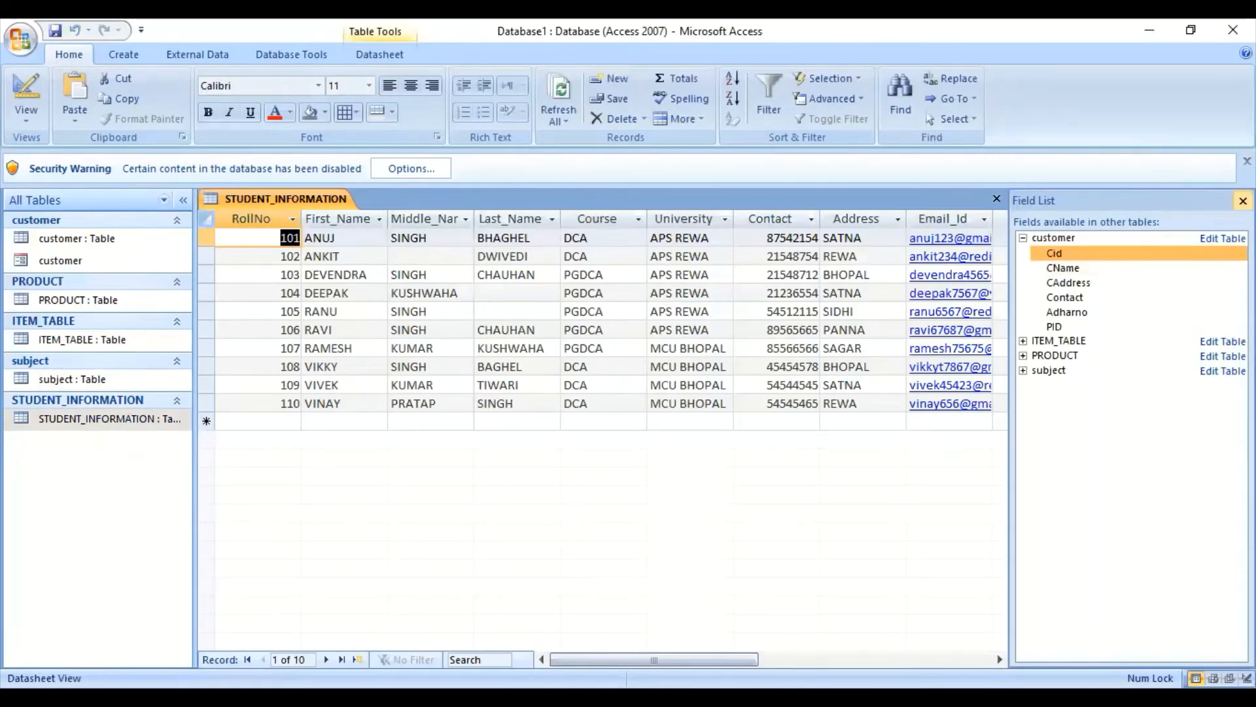
left_click(1244, 201)
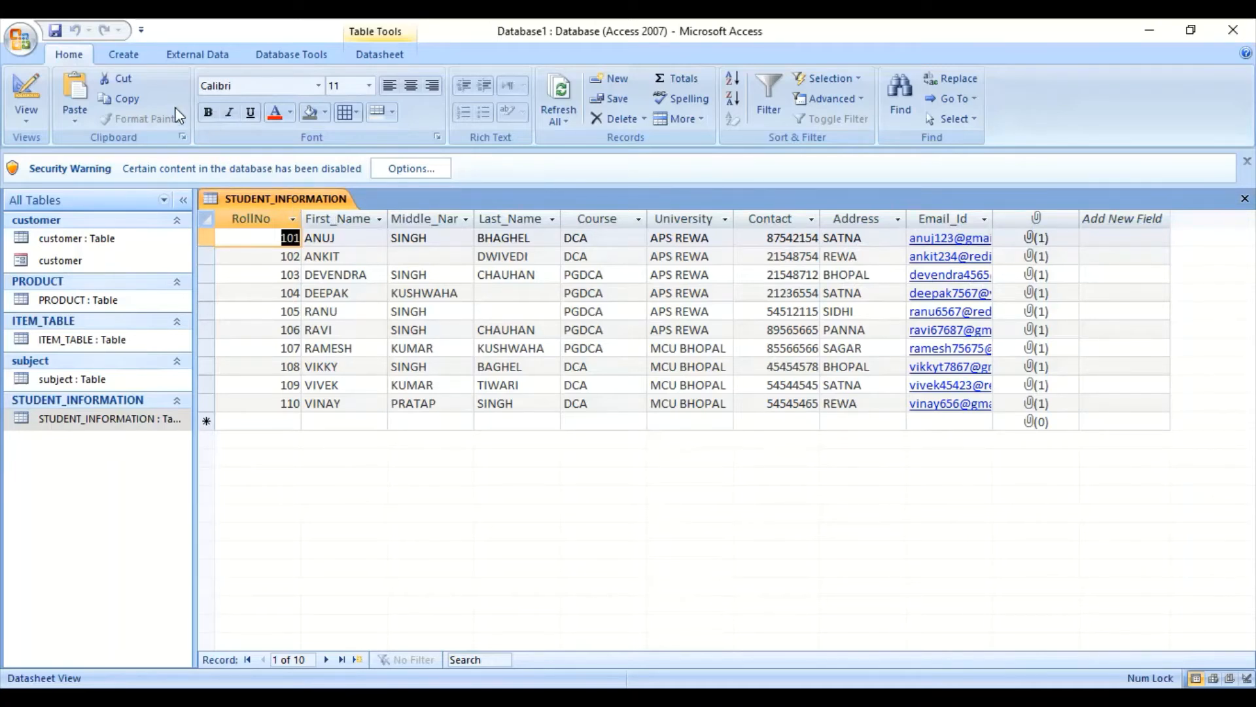
left_click(126, 57)
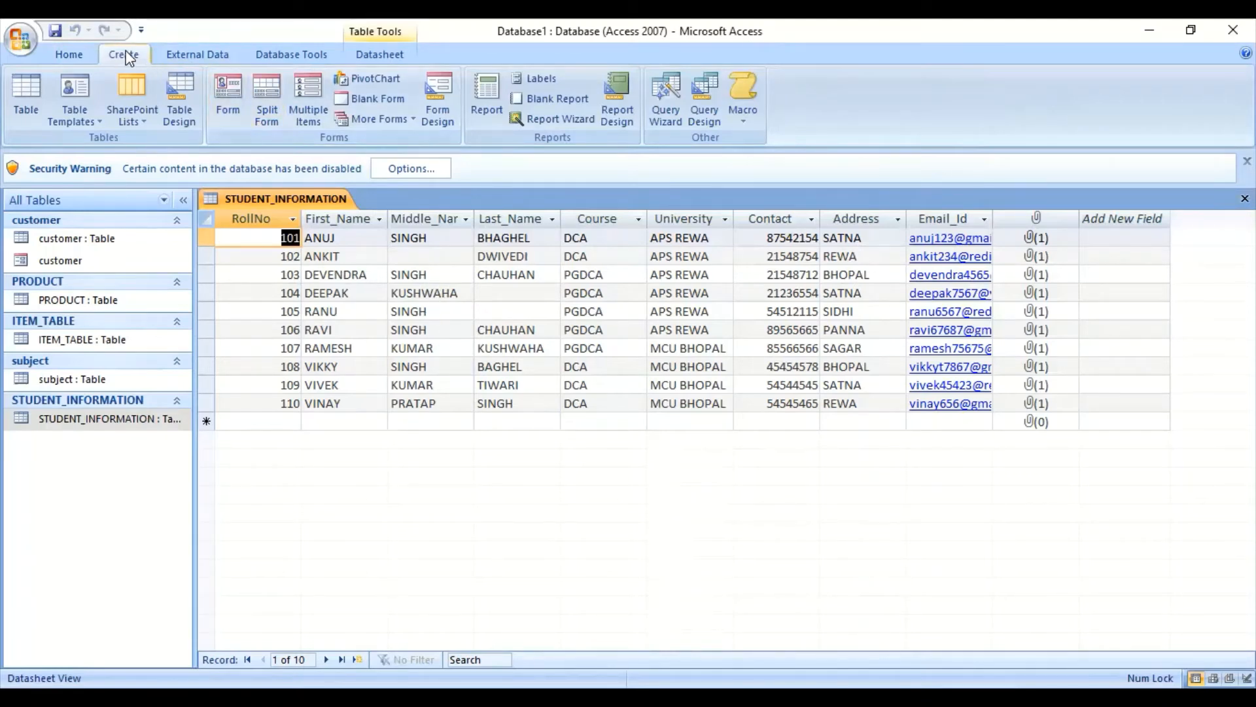
left_click(430, 96)
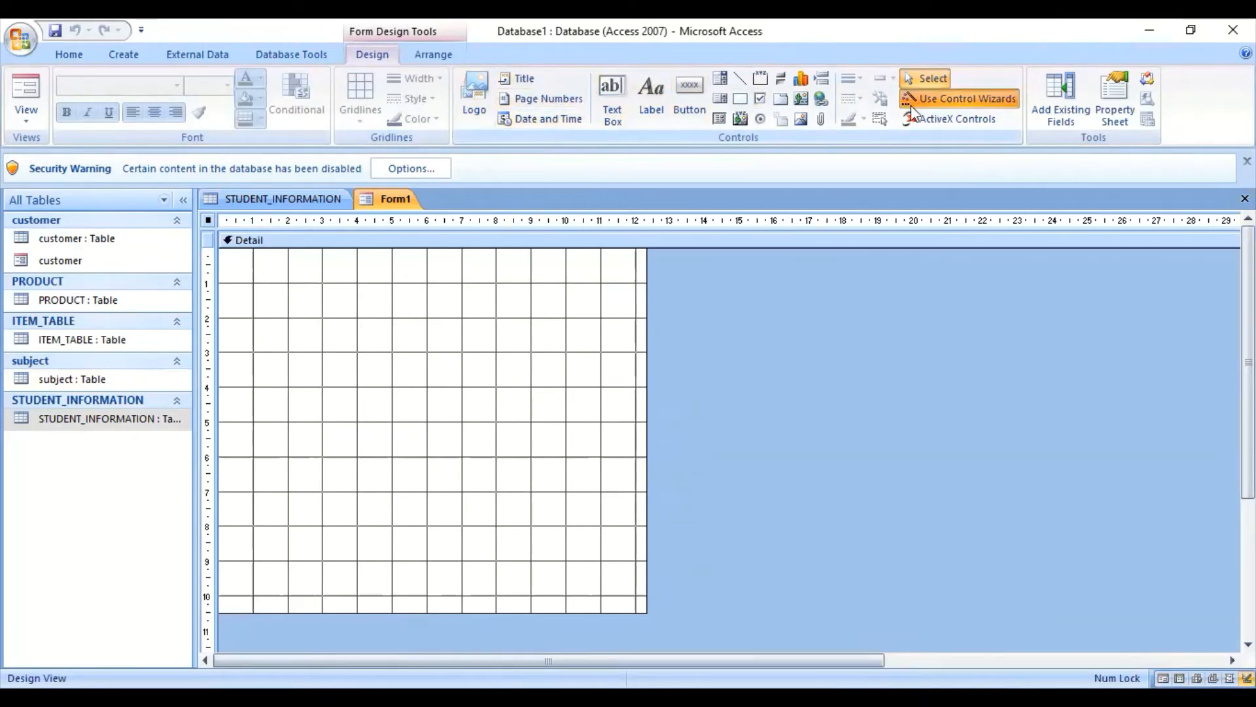
left_click(720, 98)
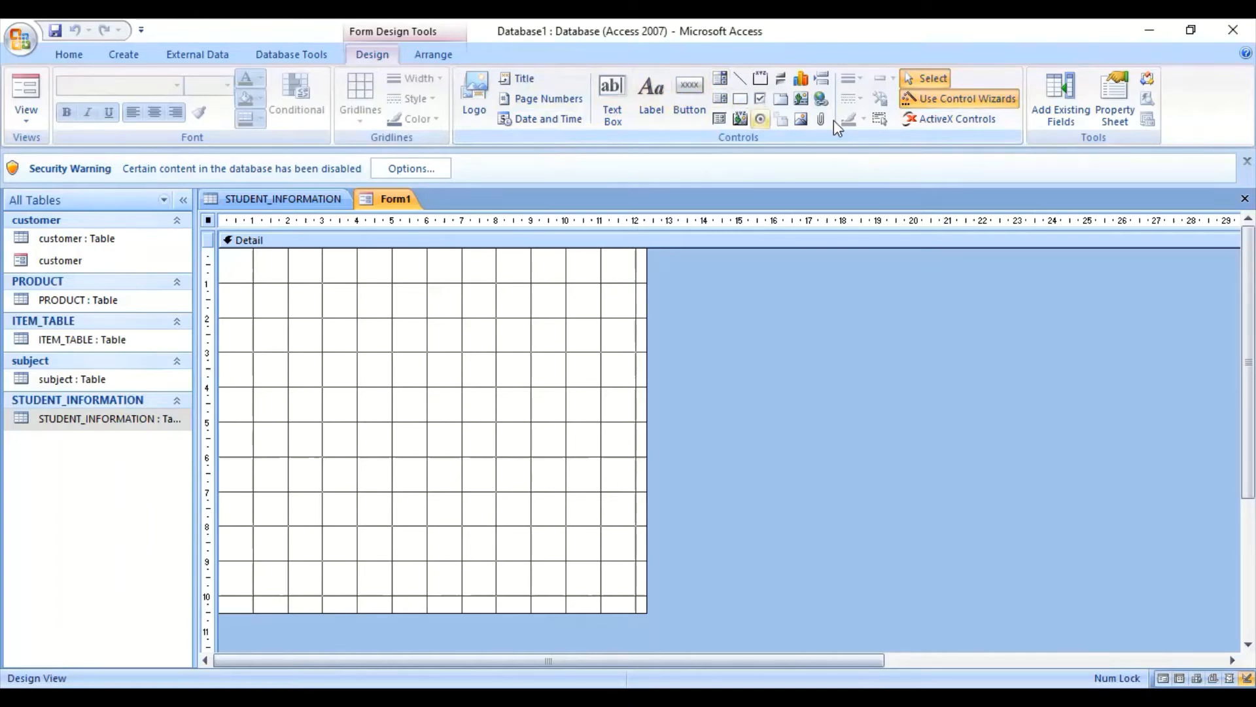
left_click(655, 91)
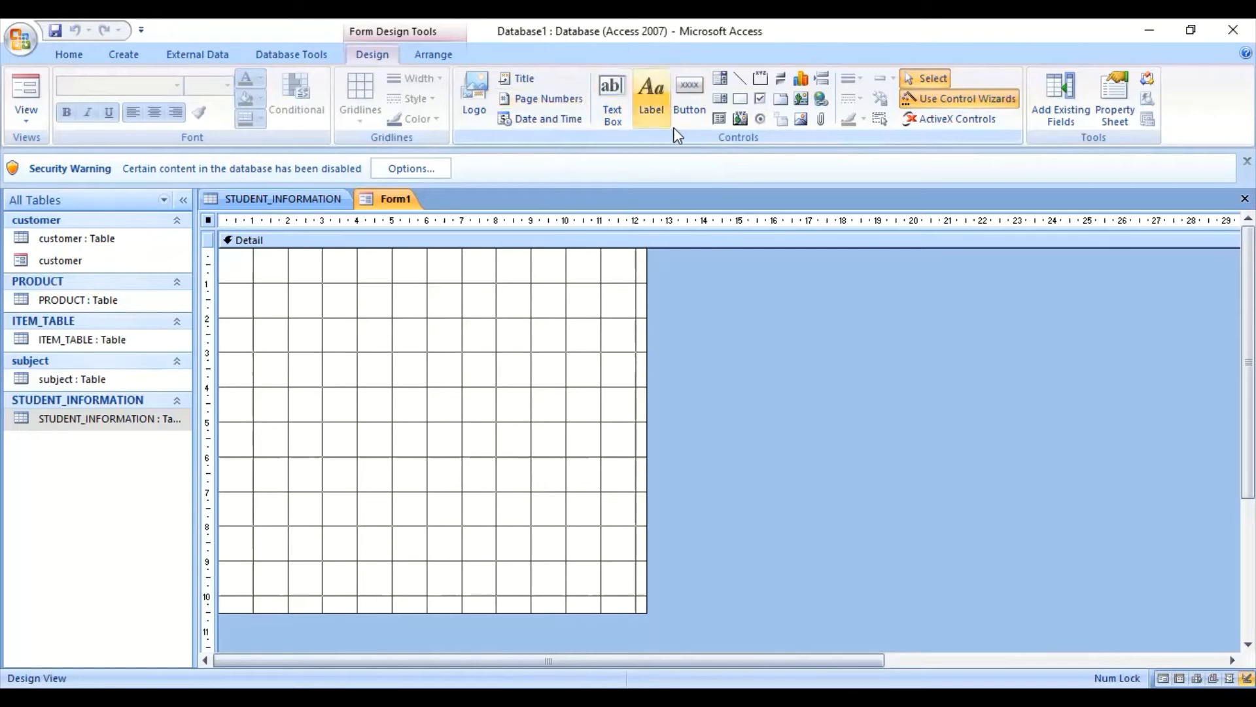
left_click(657, 90)
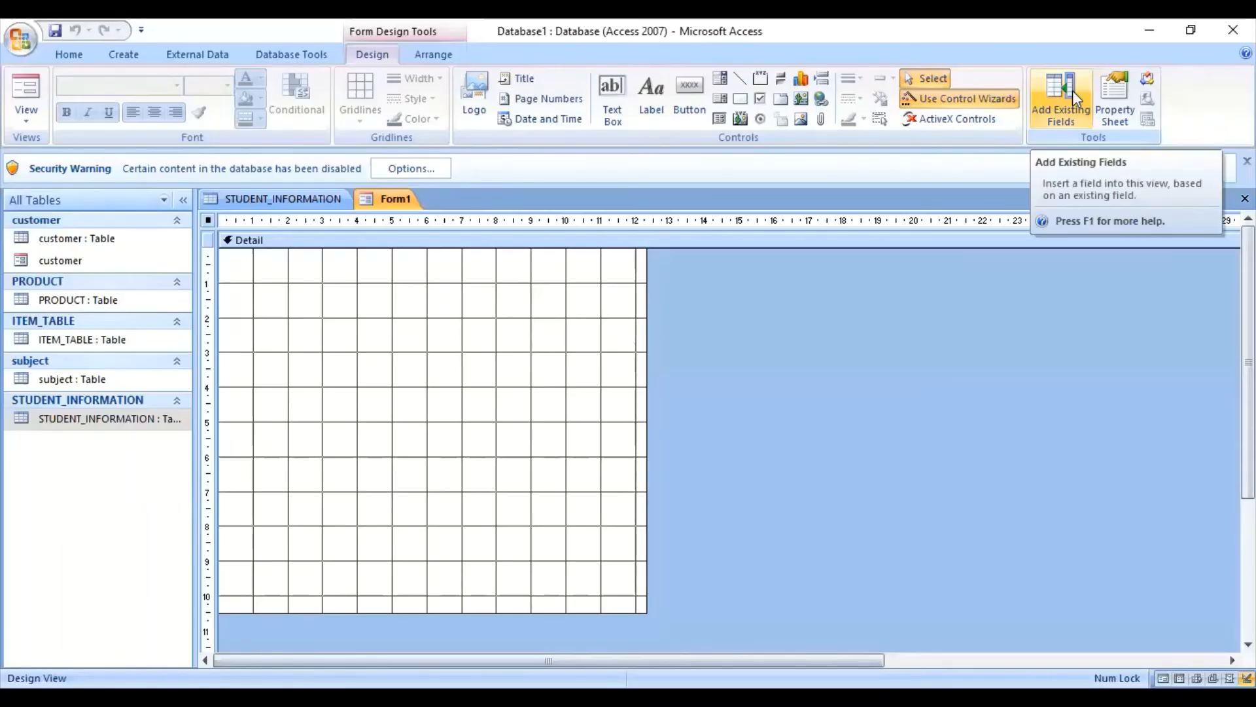
- Show the list of existing fields, collapse the customer table's fields and expand those of STUDENT_INFORMATION
left_click(1074, 91)
left_click(1073, 90)
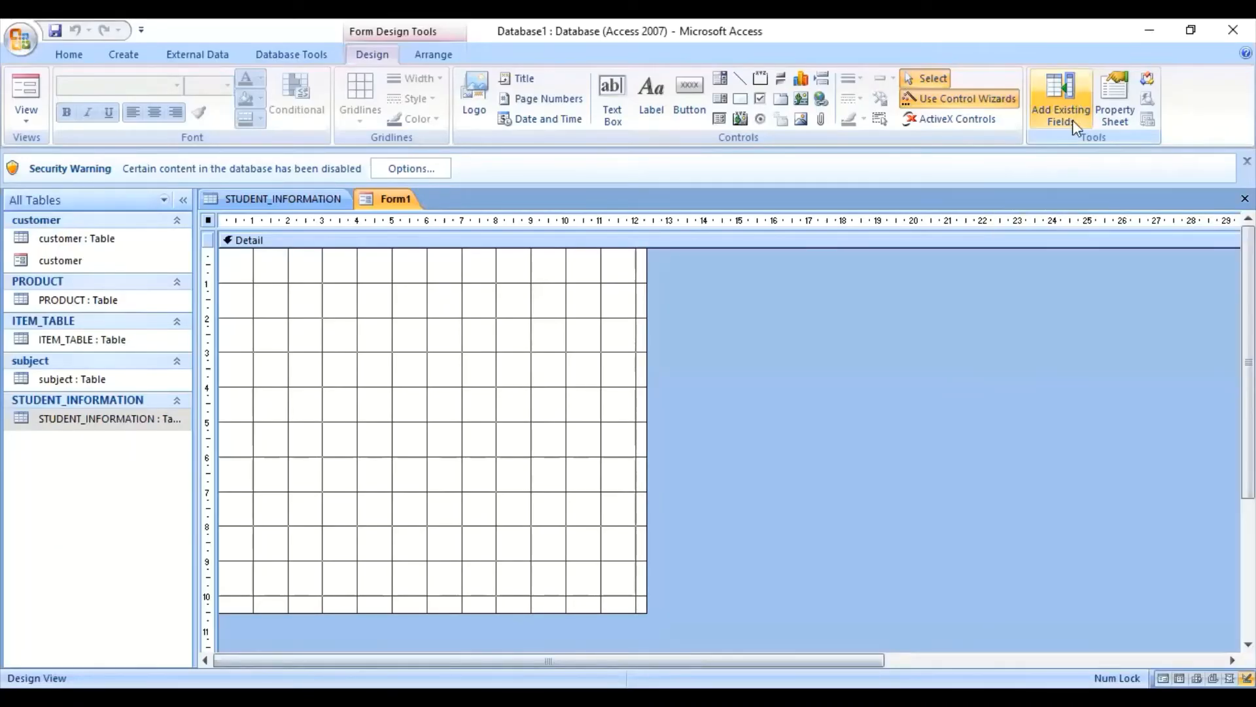
left_click(1062, 84)
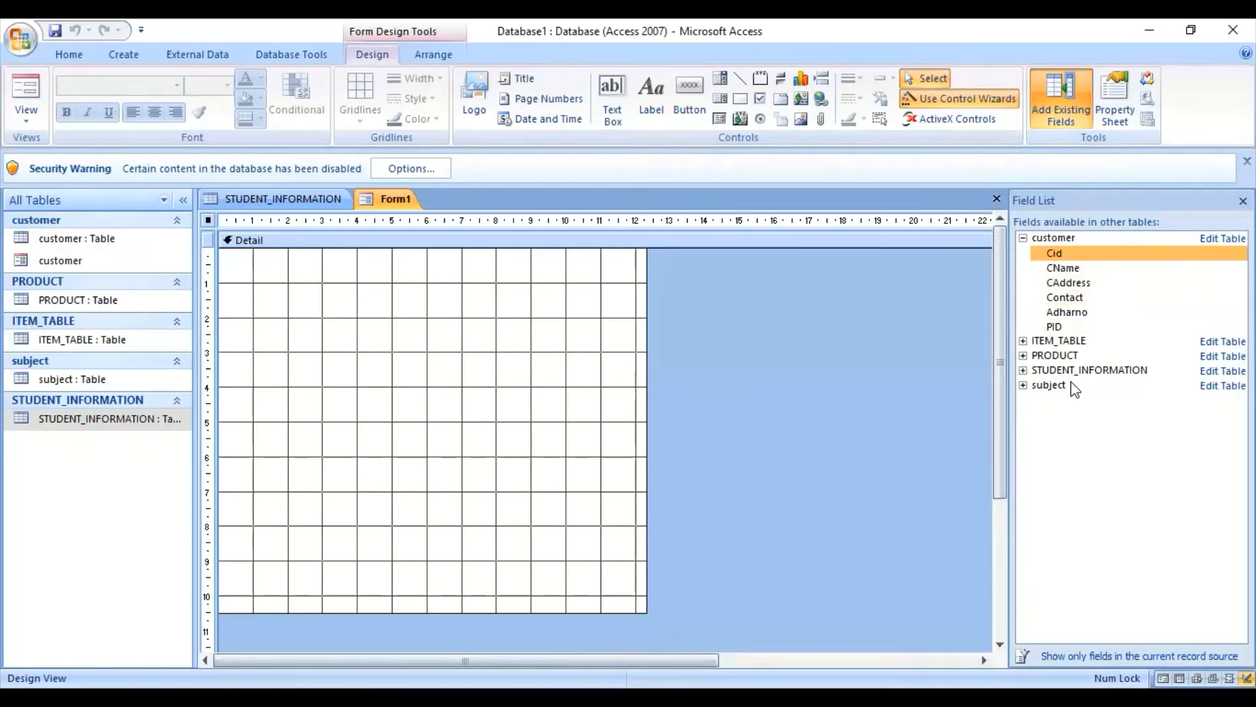
left_click(1023, 238)
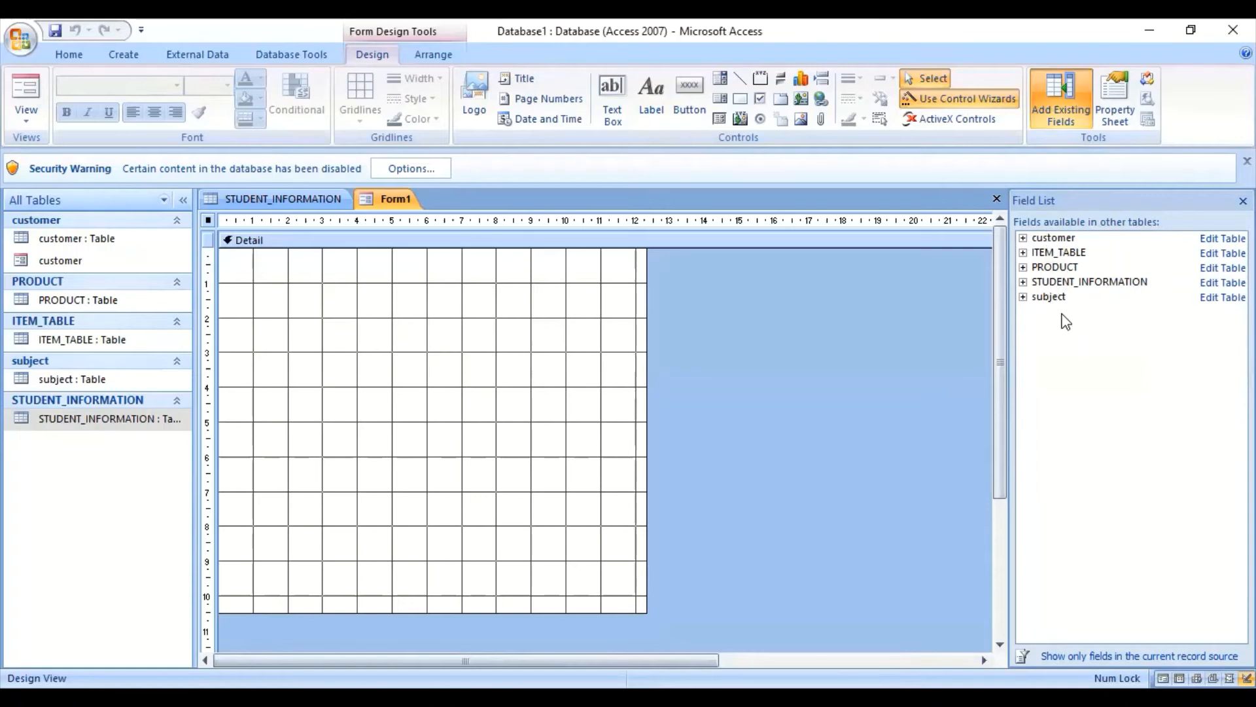
left_click(1023, 282)
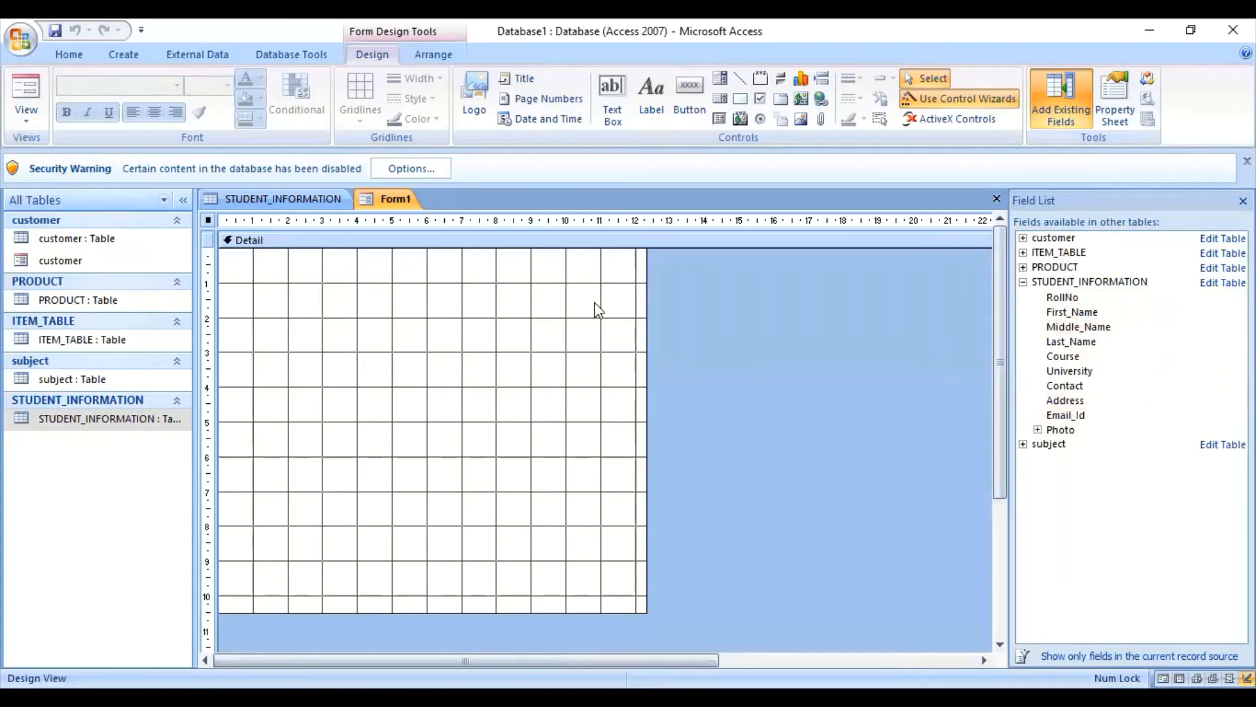
- Add every STUDENT_INFORMATION field to the form's Detail section in table order, from RollNo through Email_Id and Photo
double_click(1068, 296)
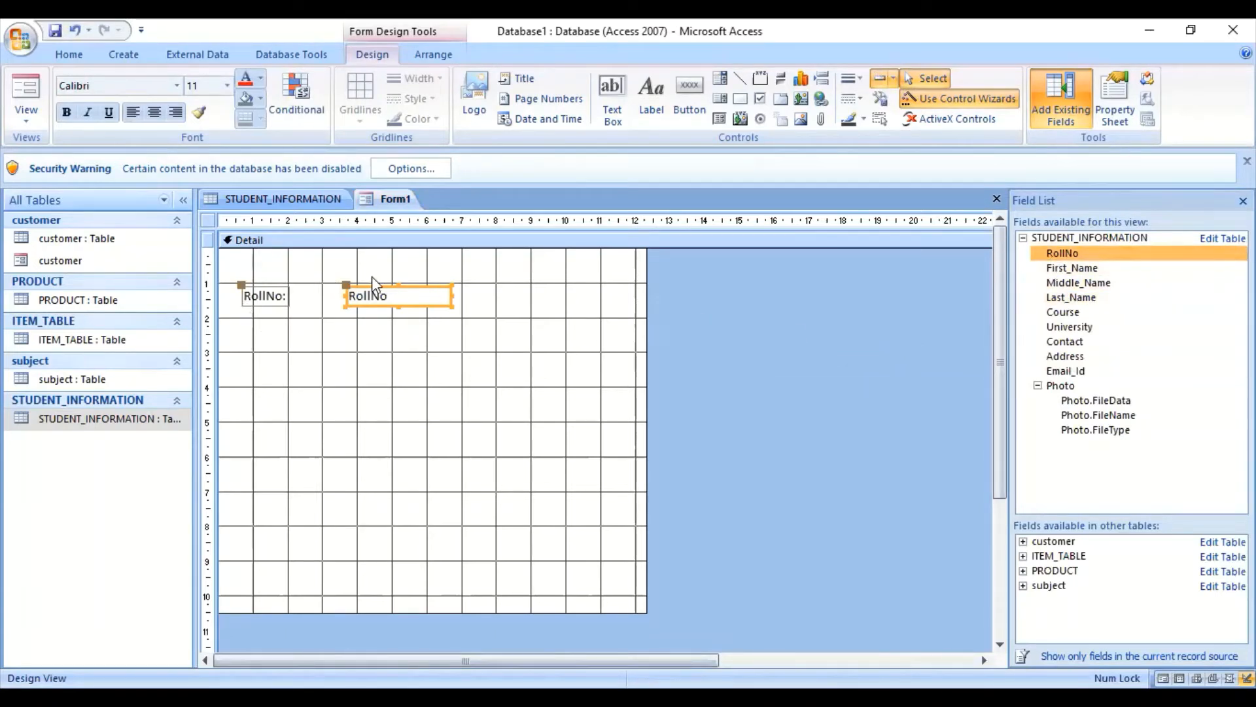
double_click(1054, 264)
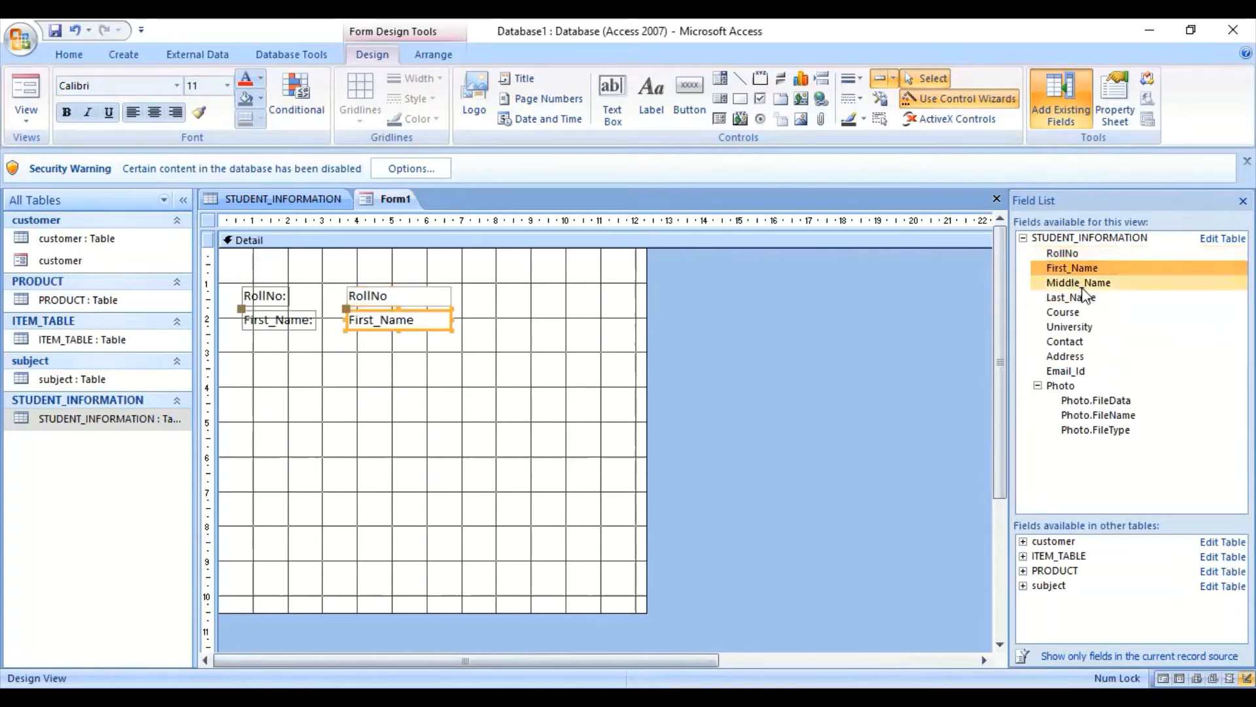
double_click(1080, 284)
double_click(1062, 298)
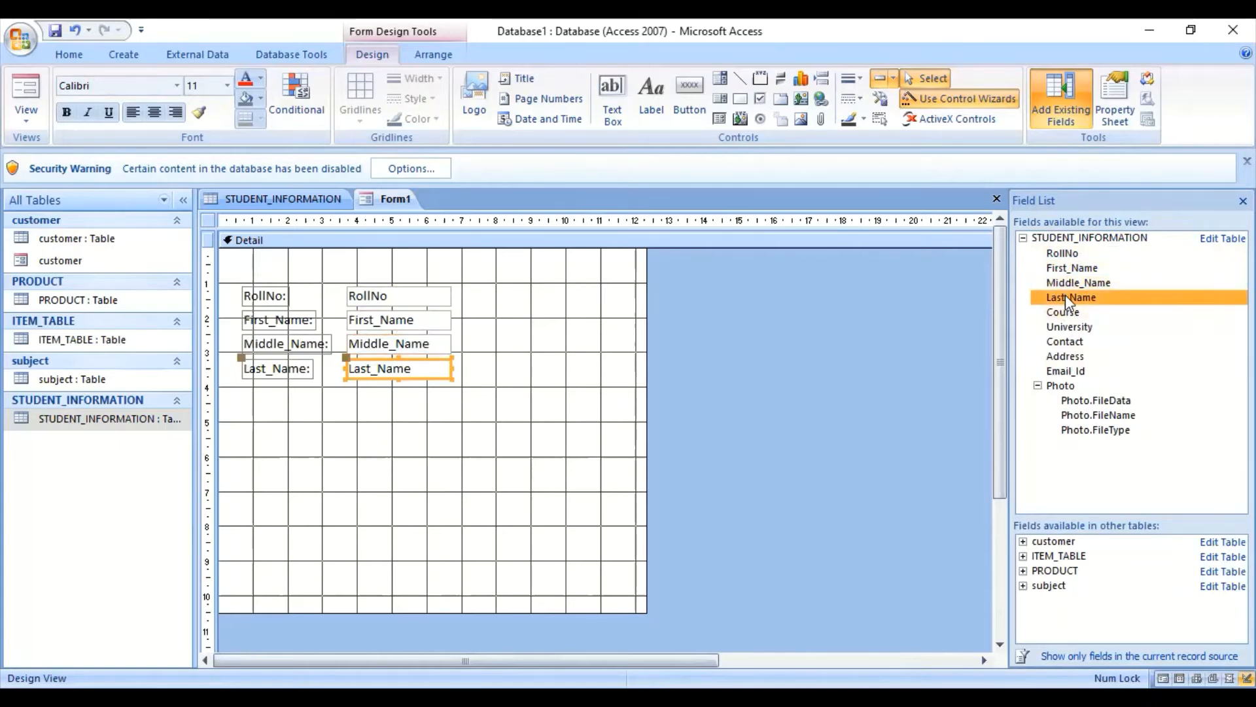
double_click(1072, 314)
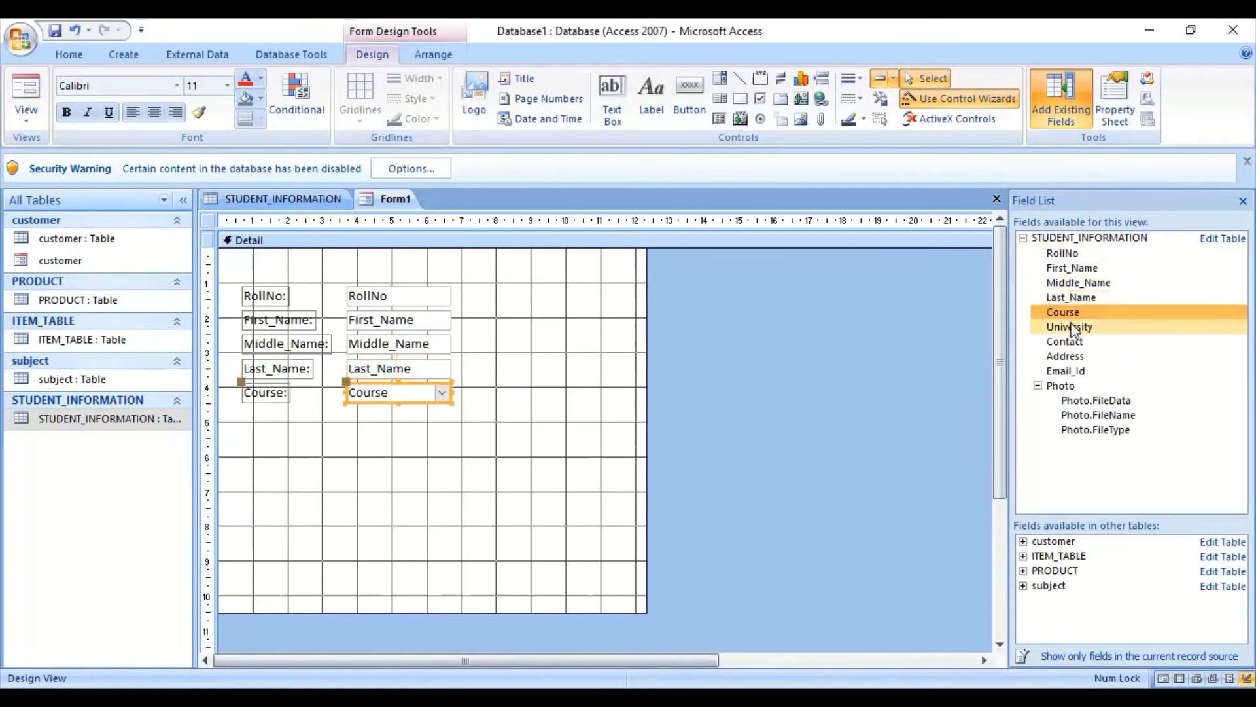
double_click(1071, 327)
double_click(1067, 341)
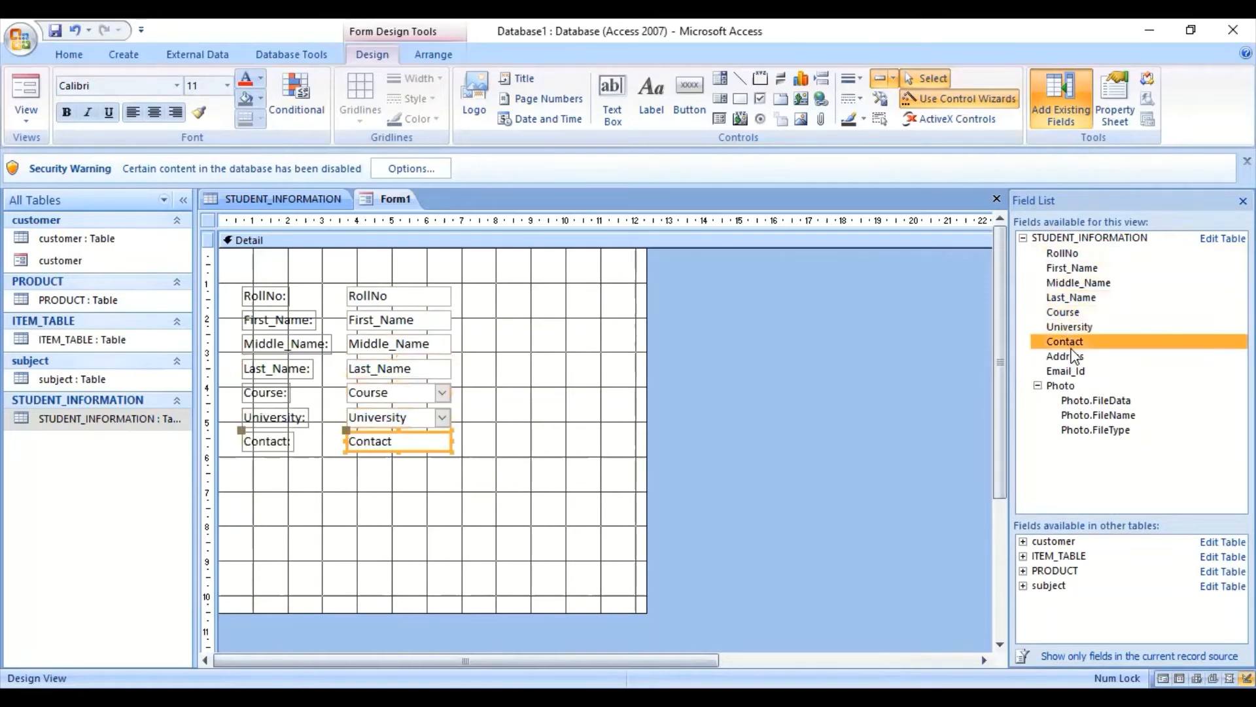
double_click(1072, 357)
double_click(1066, 371)
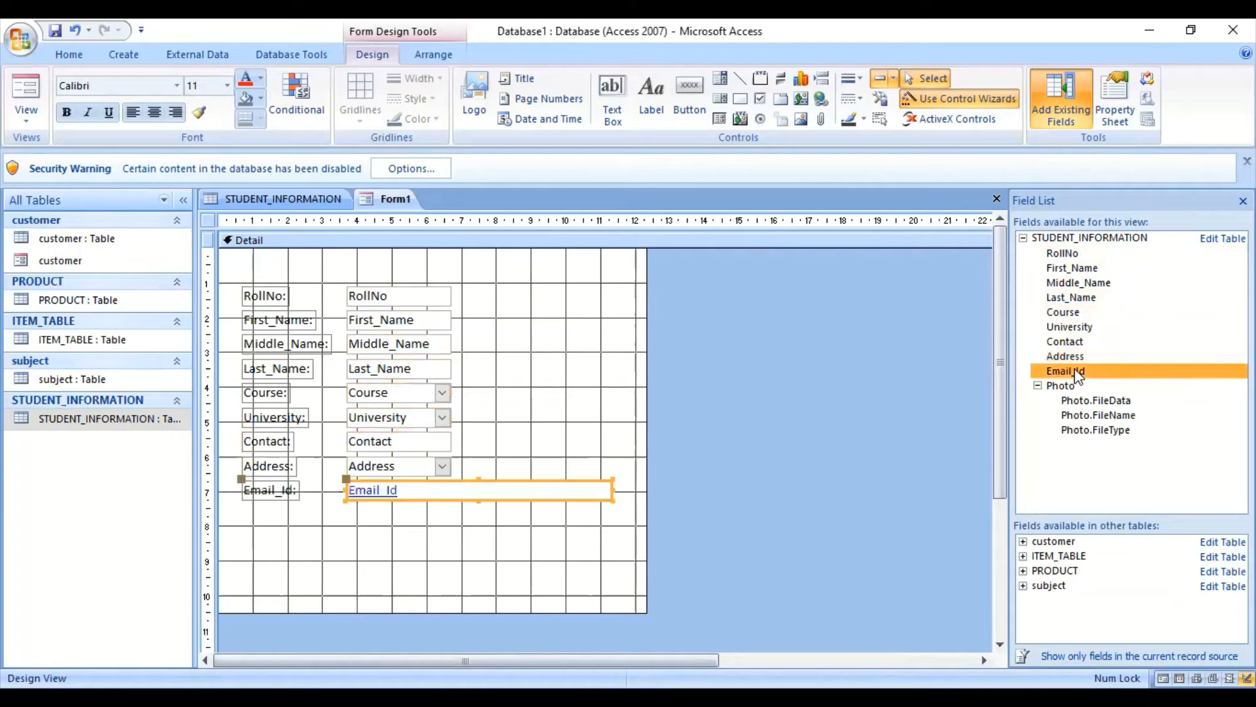
double_click(1060, 387)
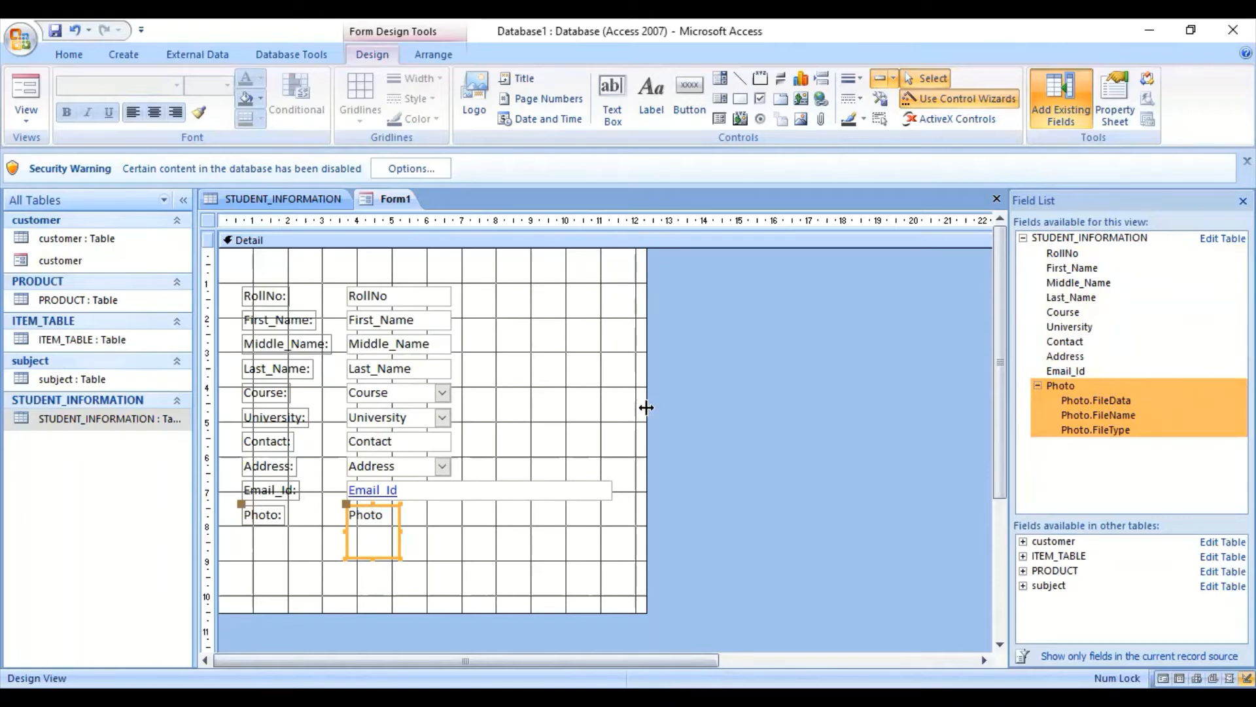
- Widen the Detail section to about the 22 mark and extend its height, and place an enlarged Photo box in its upper-right area
left_click_drag(646, 410, 981, 429)
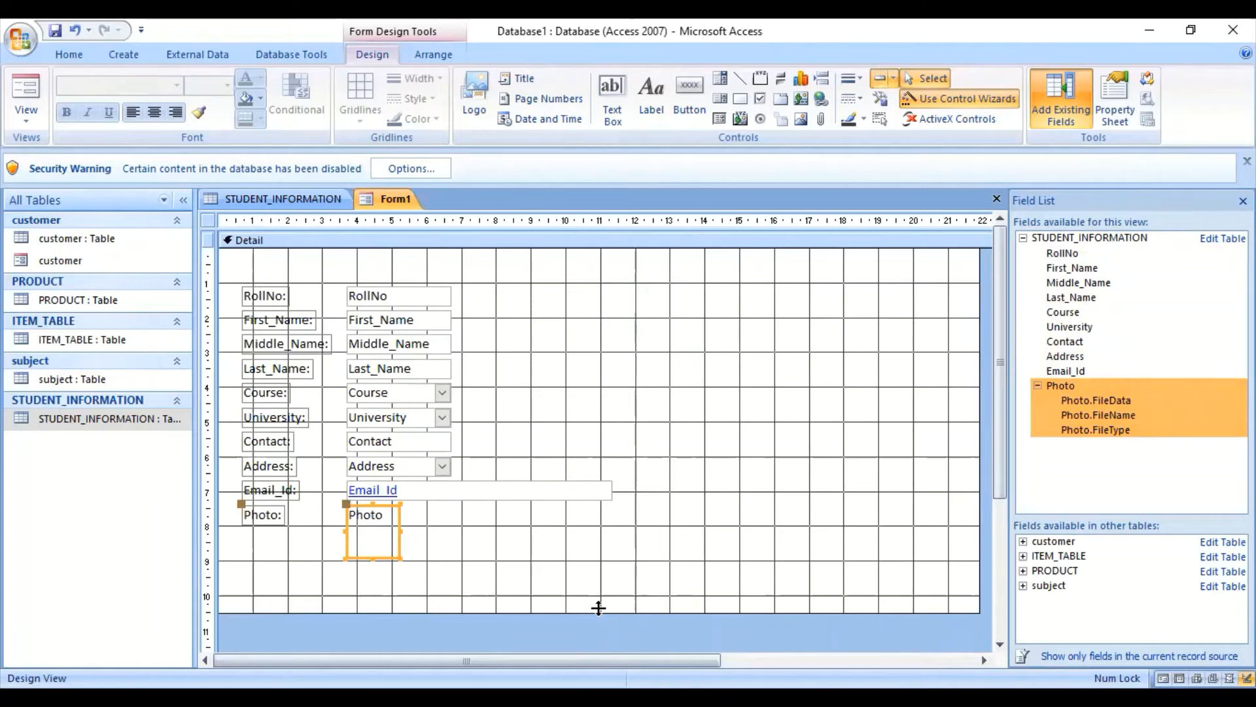
left_click_drag(598, 611, 596, 647)
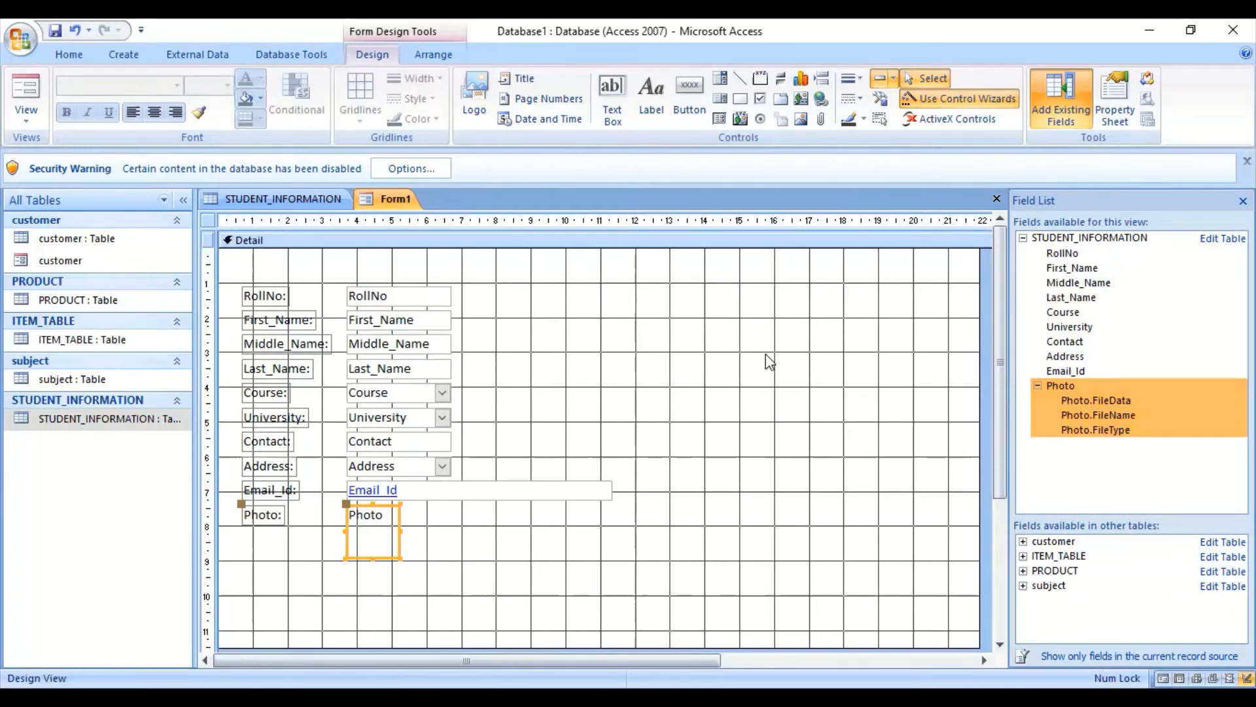
left_click_drag(399, 517, 848, 290)
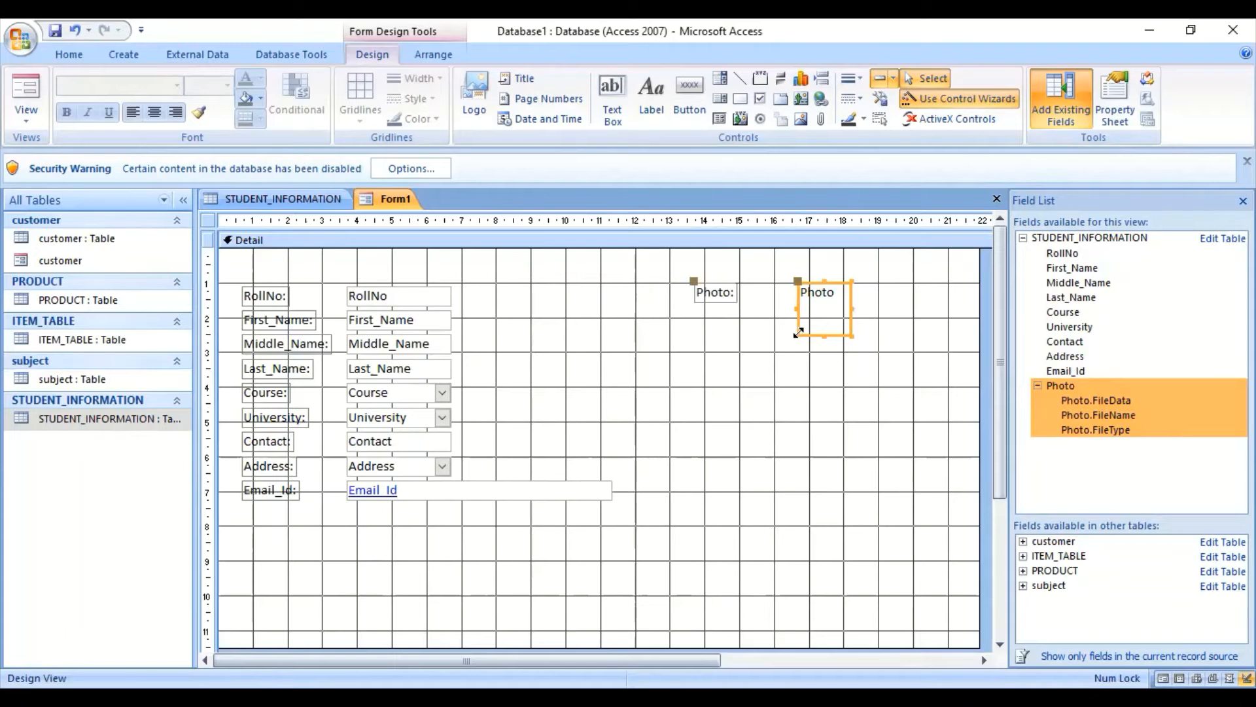
left_click_drag(799, 333, 738, 380)
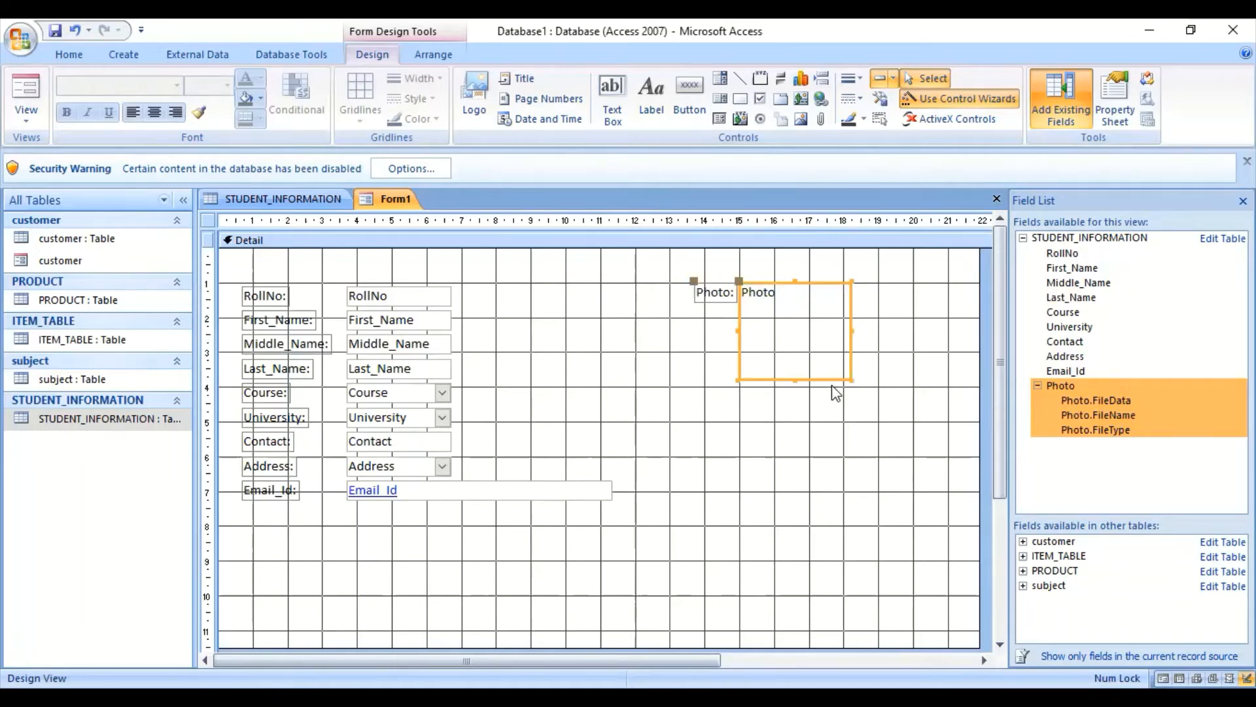
mouse_move(852, 380)
left_mouse_down()
mouse_move(877, 380)
mouse_move(858, 394)
left_mouse_up()
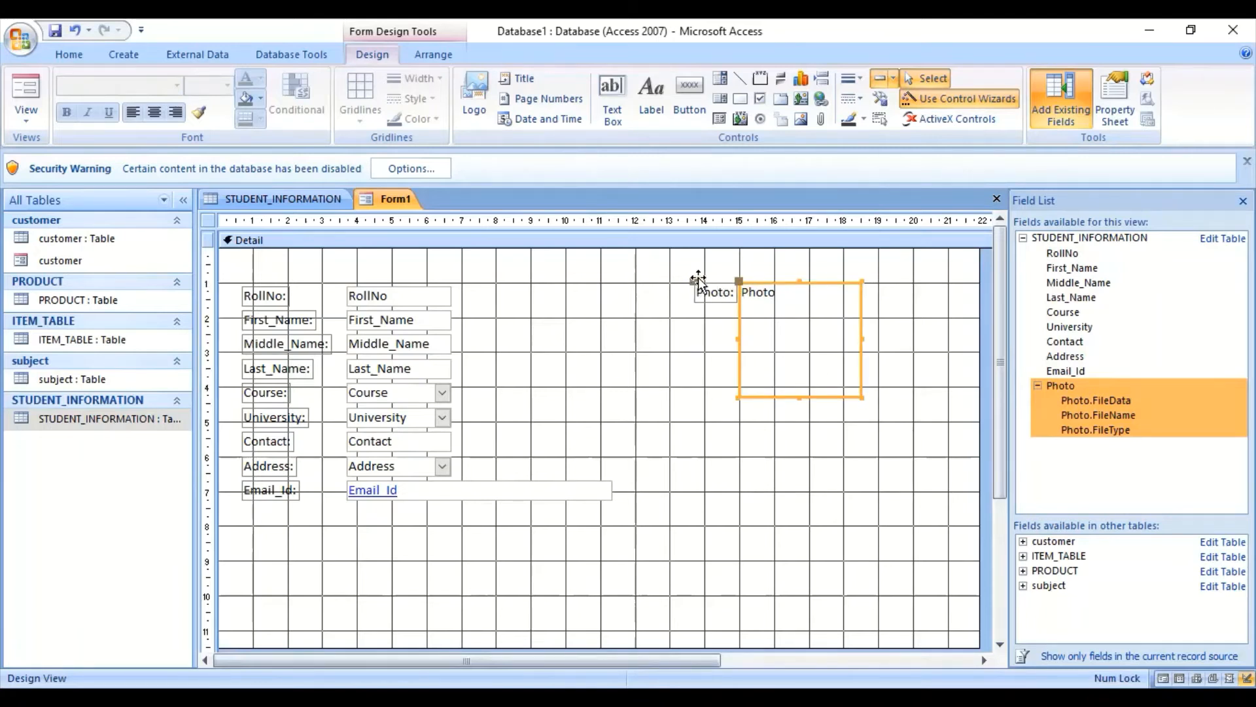
- Move the Photo box's label above the box and delete that label, keeping only the box
left_click_drag(695, 280, 736, 263)
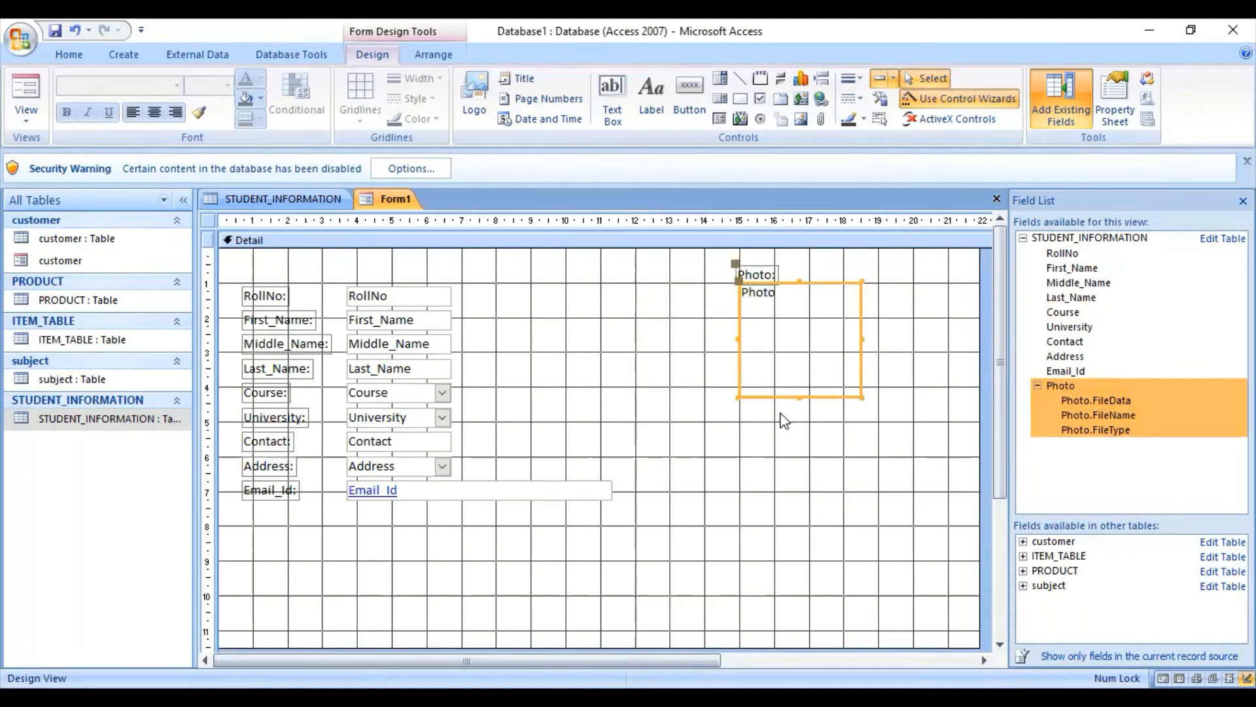
left_click(750, 274)
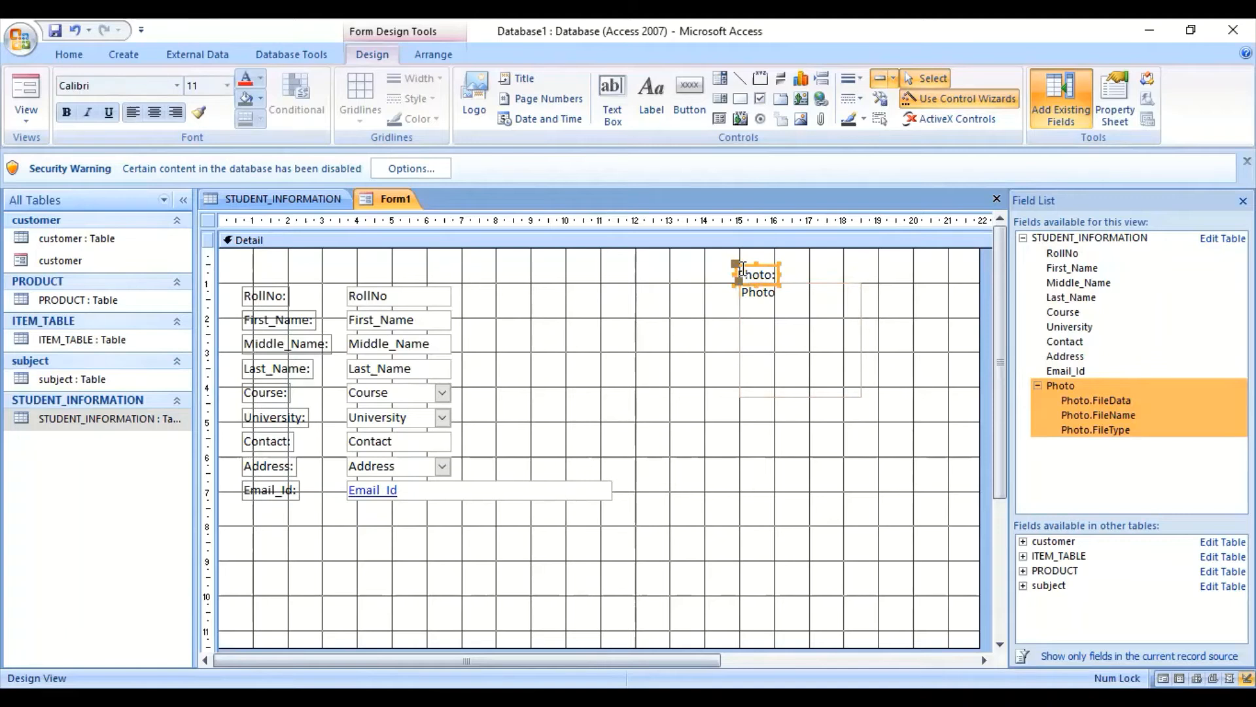
key("Delete")
left_click(804, 367)
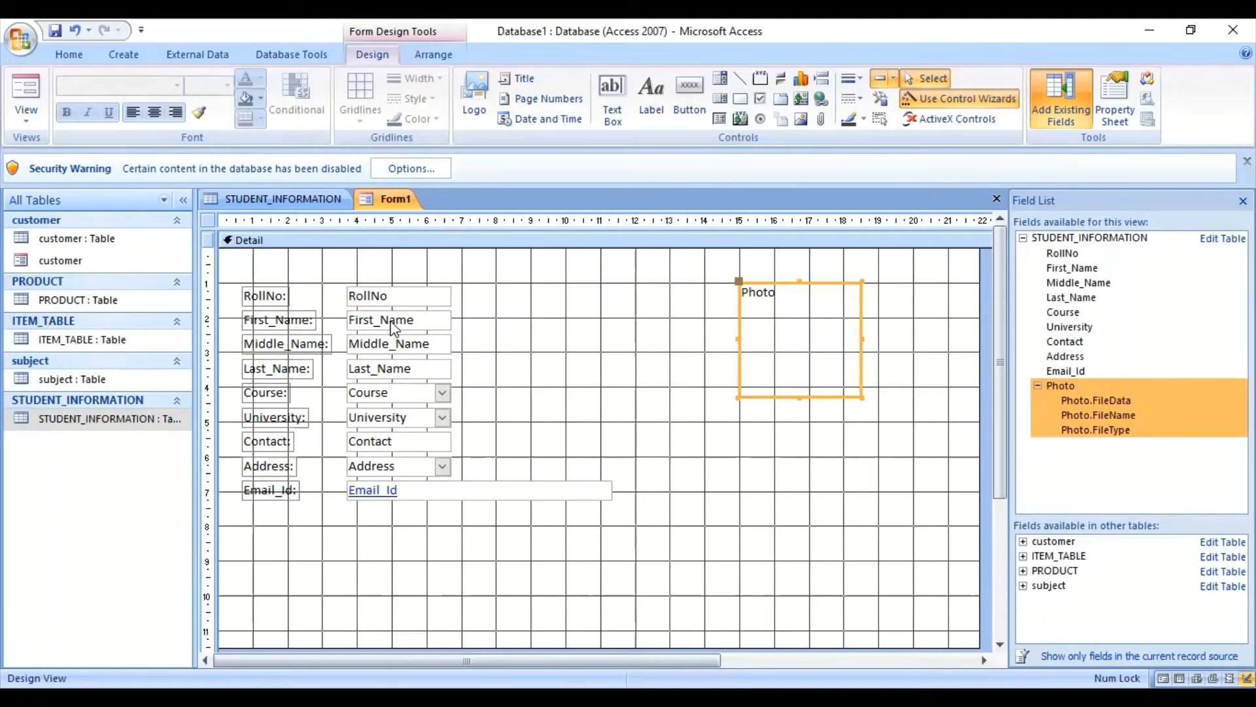
- Move the Middle_Name text box and its label out of the field column, with the label to the right of the RollNo and First_Name boxes
left_click(448, 343)
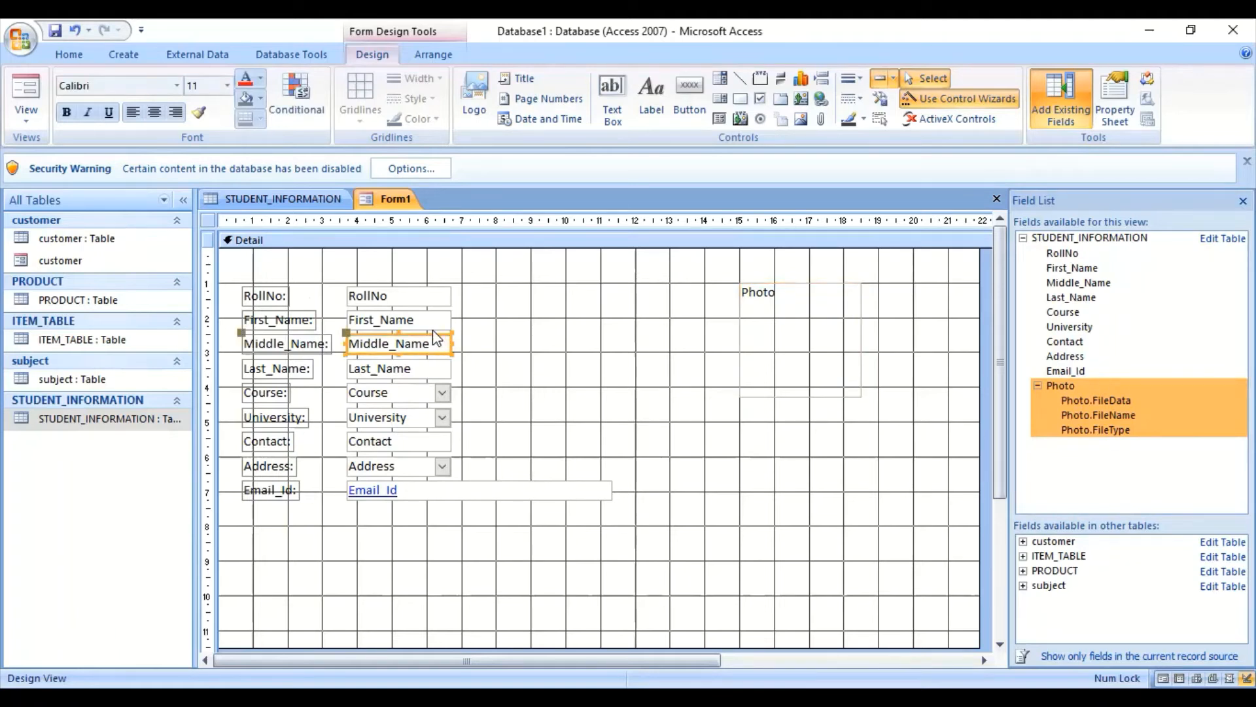
left_click(433, 332)
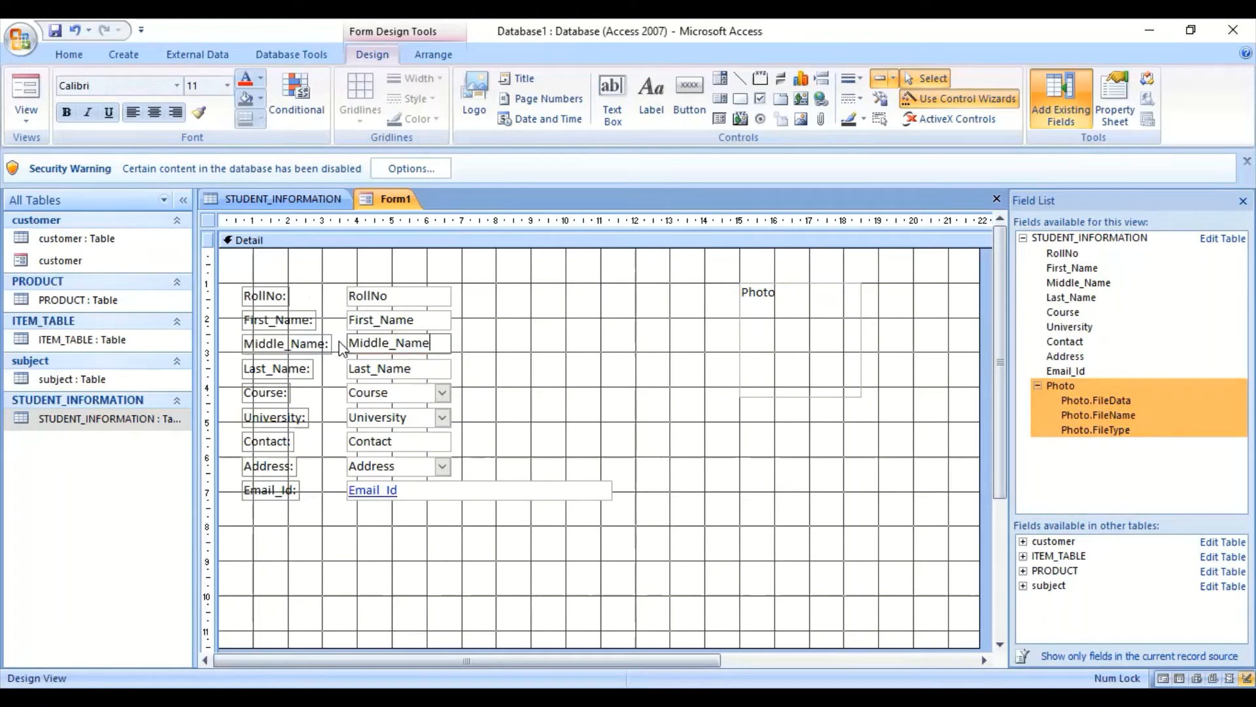
left_click_drag(344, 331, 465, 326)
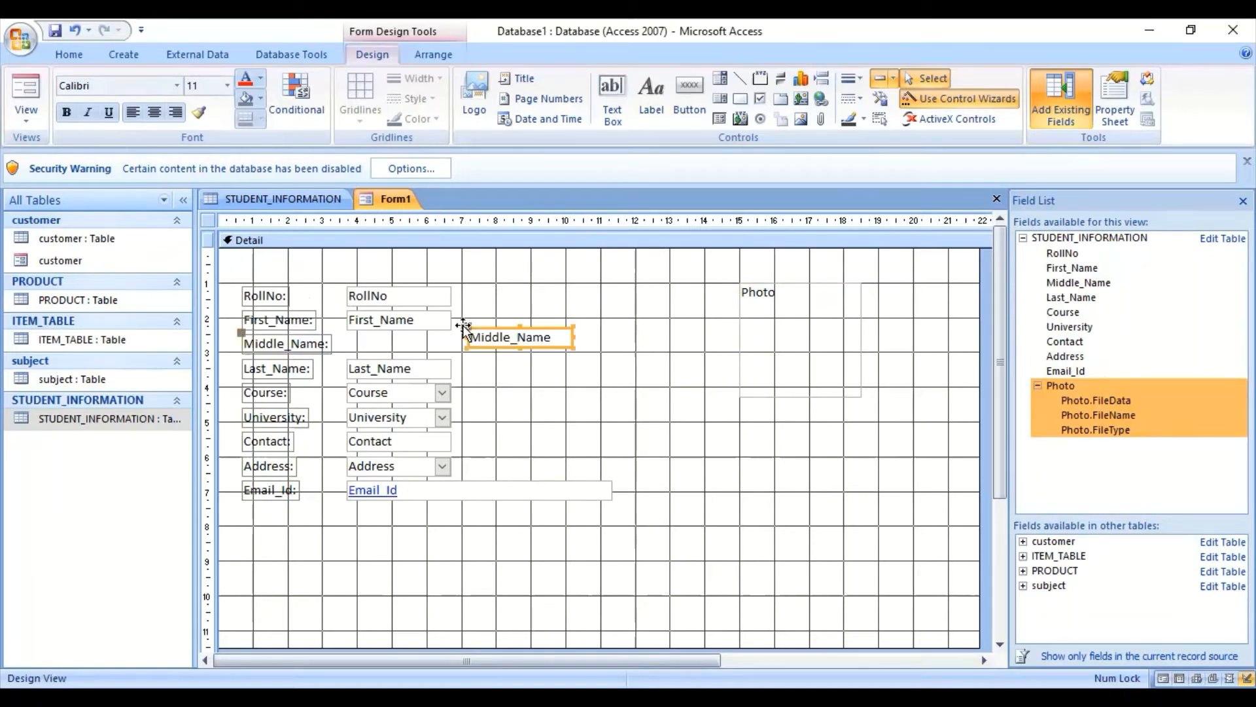
left_click(352, 326)
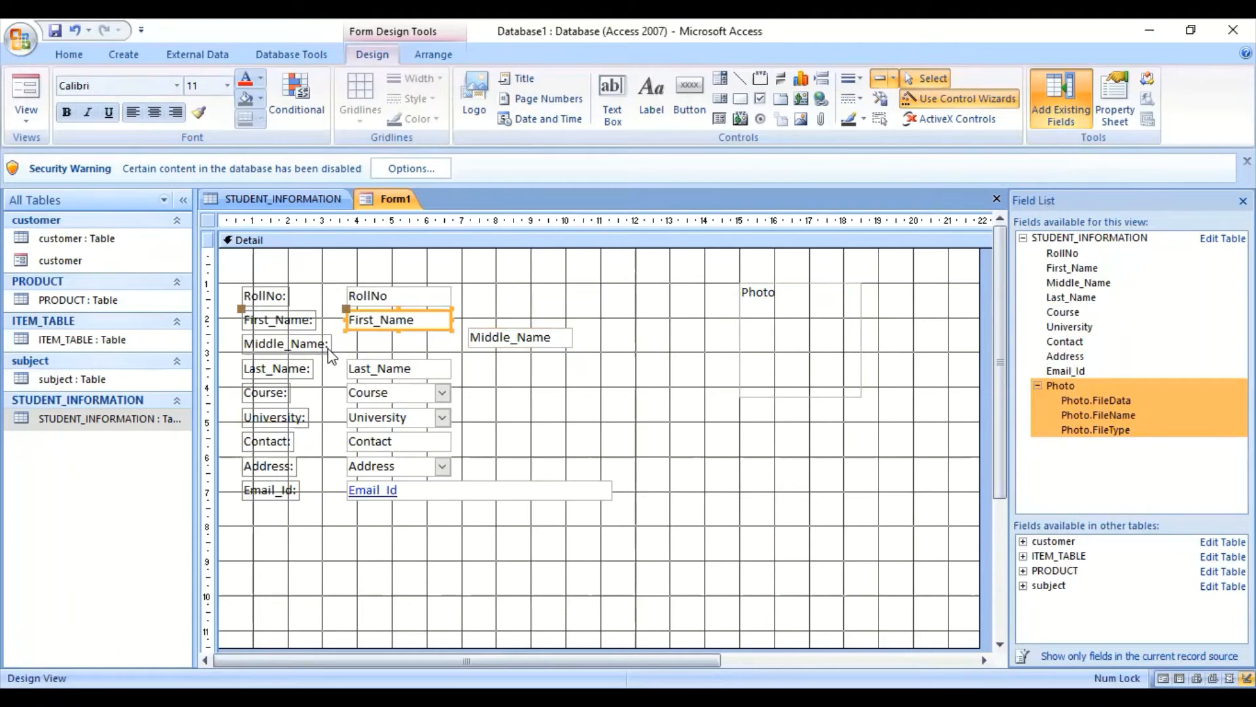
left_click(330, 348)
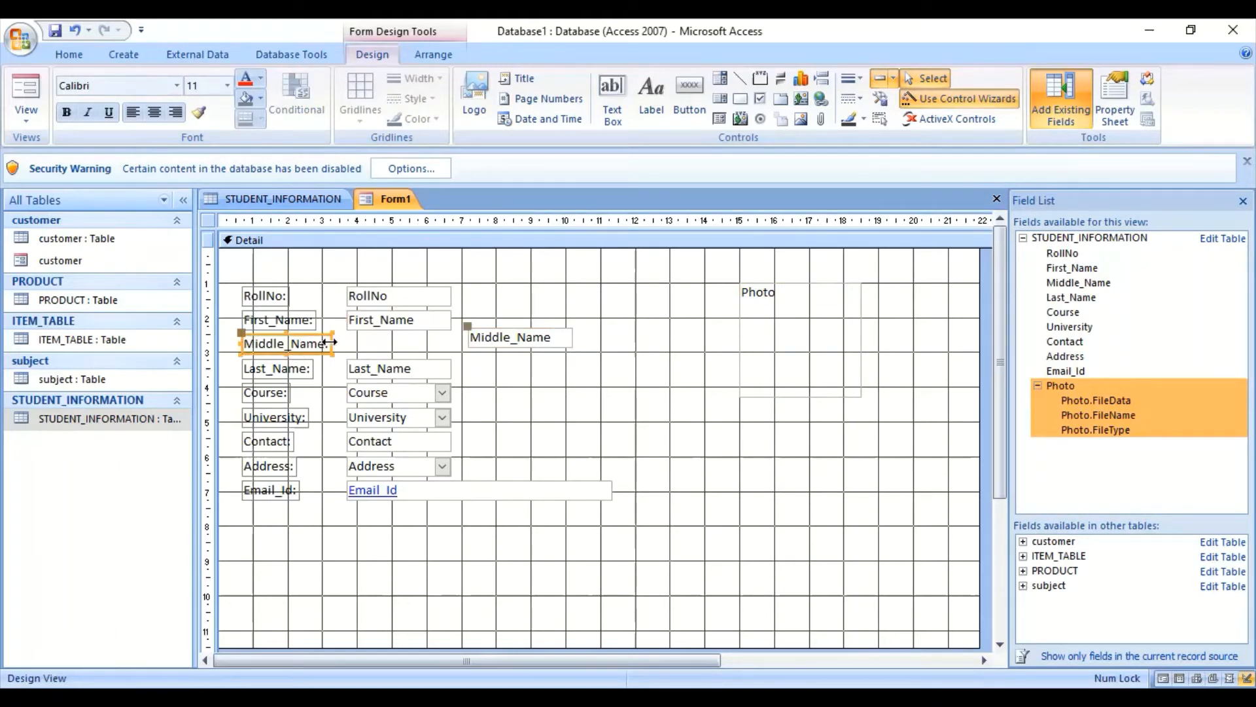
left_click_drag(335, 352, 560, 316)
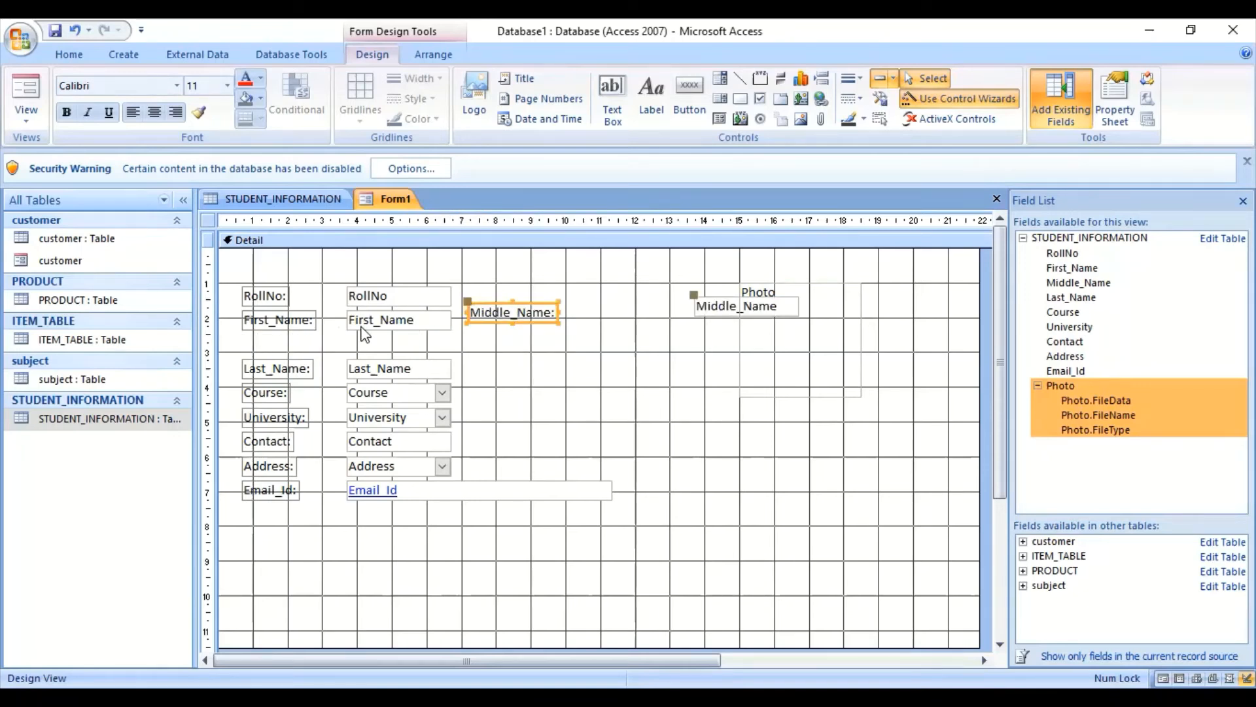
- Position the First_Name label just below RollNo and place its text box directly underneath the label
left_click_drag(360, 325, 245, 347)
left_click(240, 337)
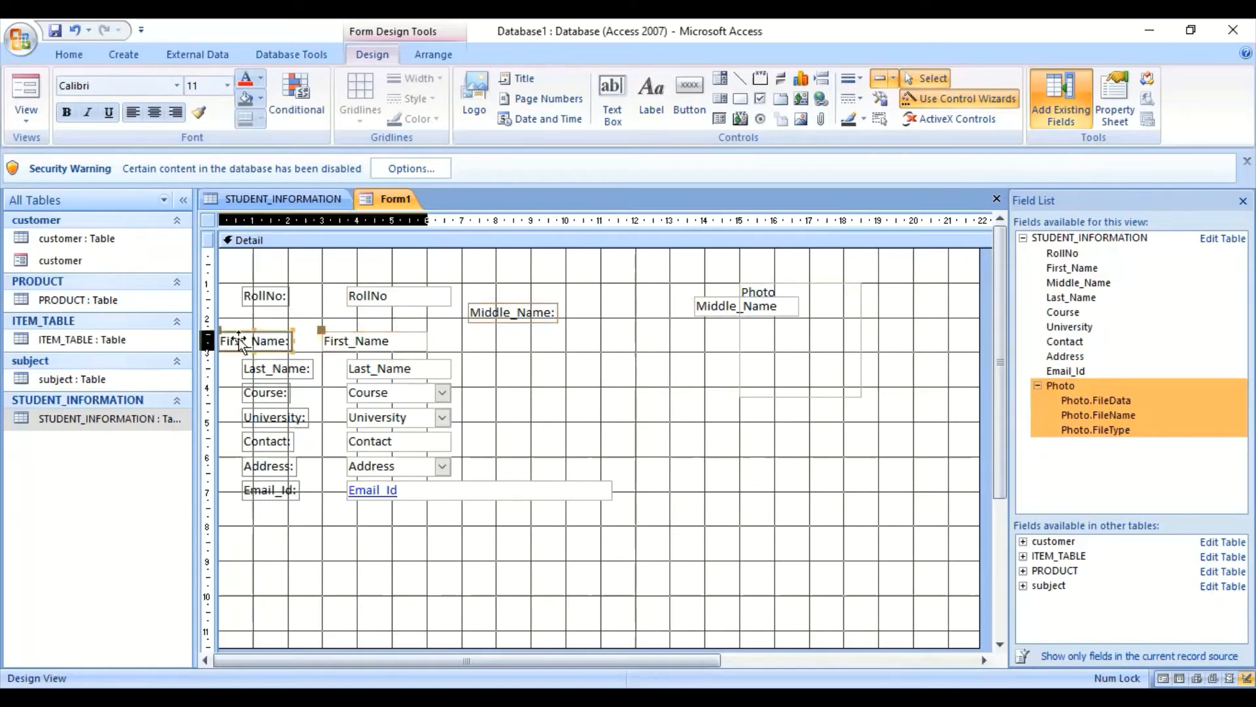
left_click_drag(248, 331, 265, 320)
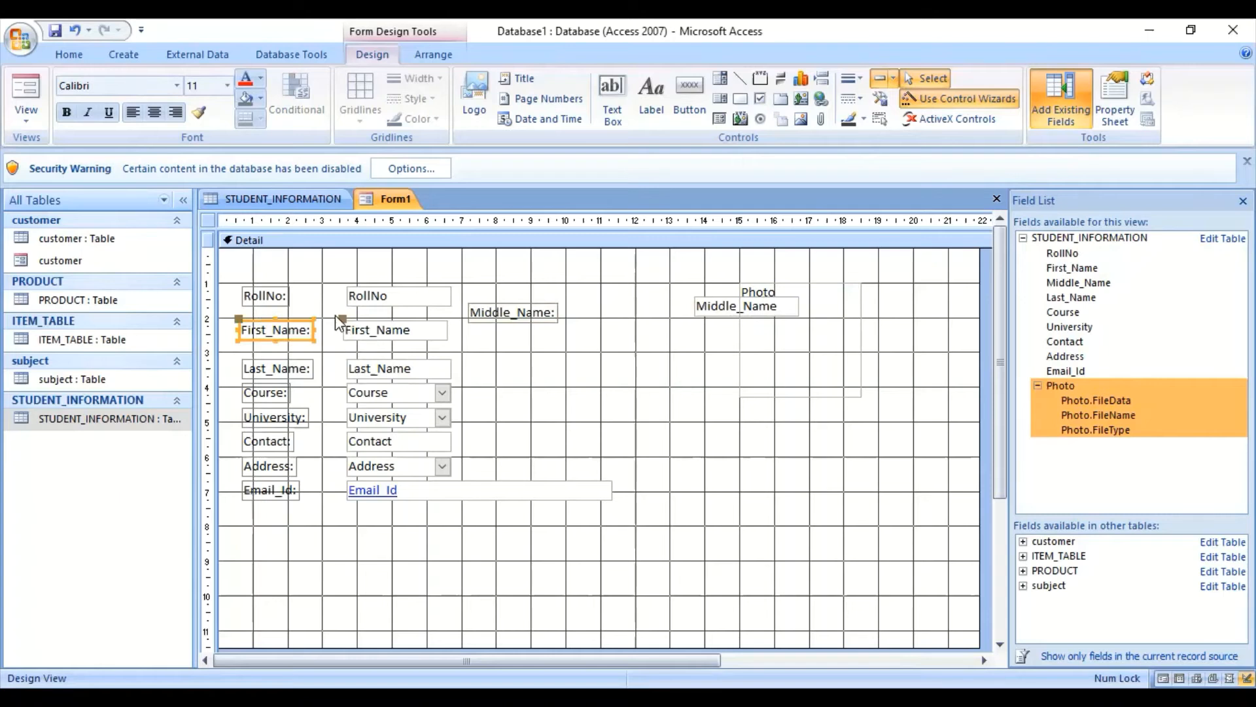
left_click_drag(341, 317, 237, 340)
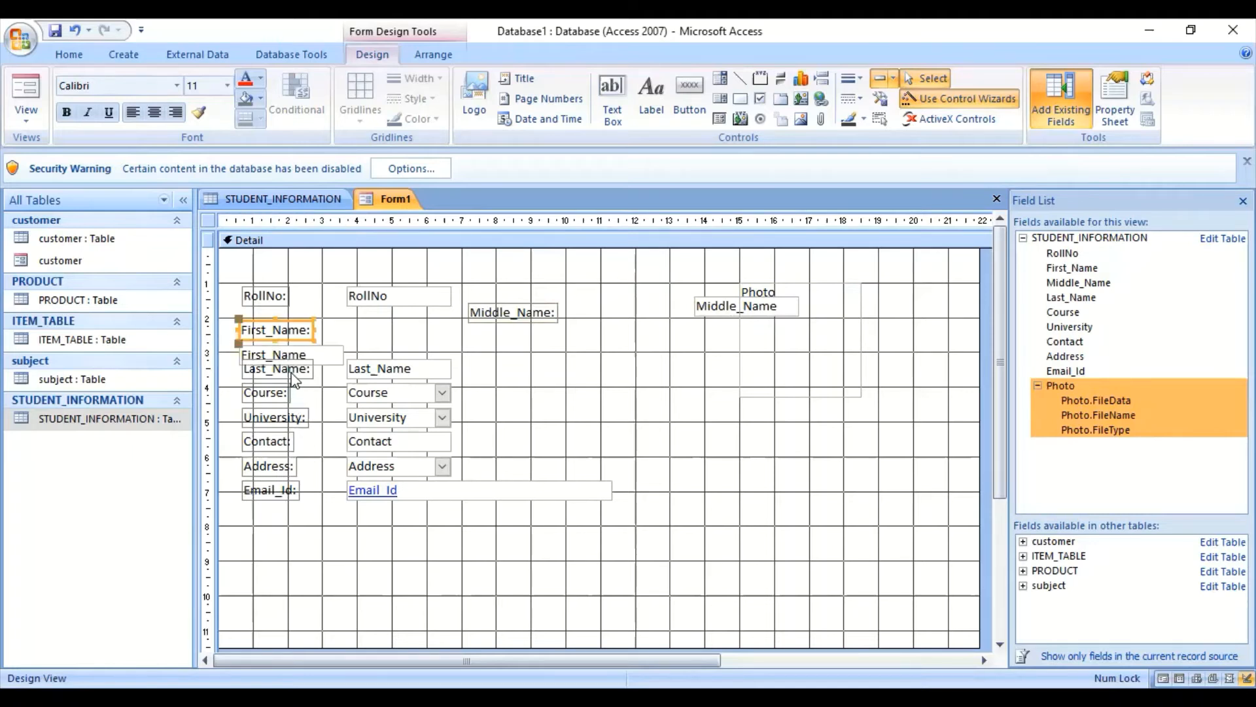
- Move the Last_Name field to the middle of the Detail section, with its label directly above a slightly widened text box
left_click(419, 377)
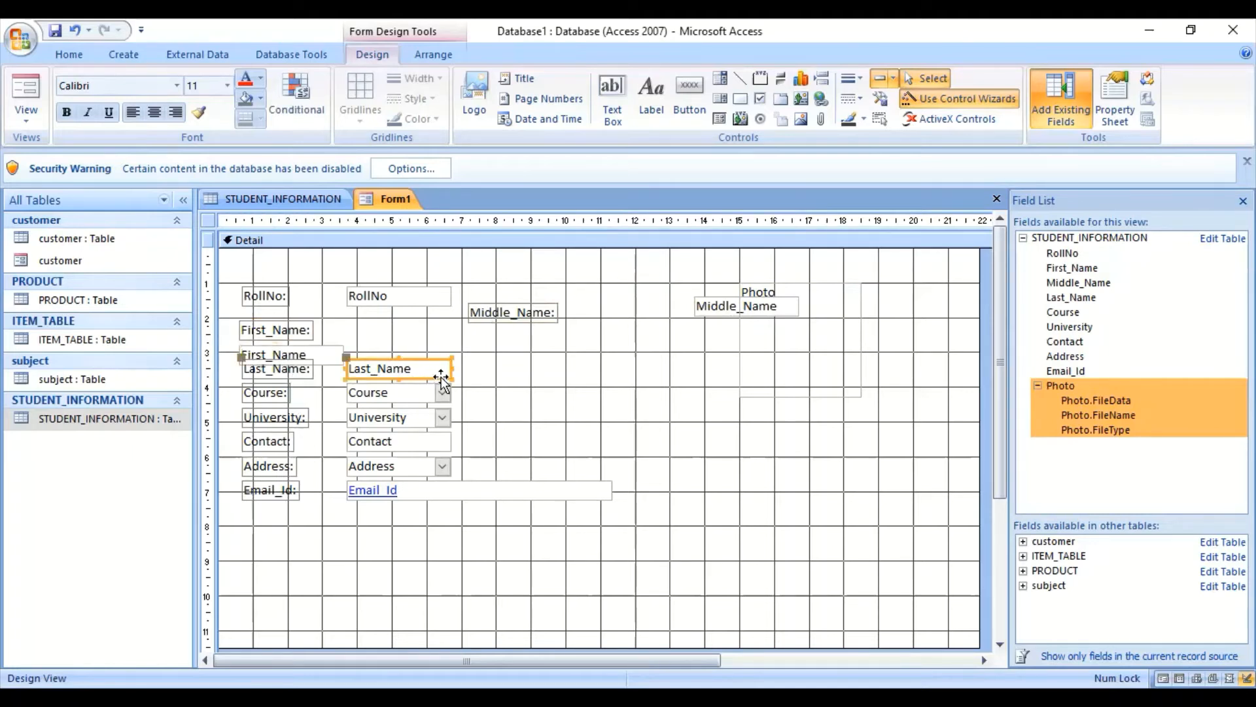
left_click_drag(451, 378, 630, 399)
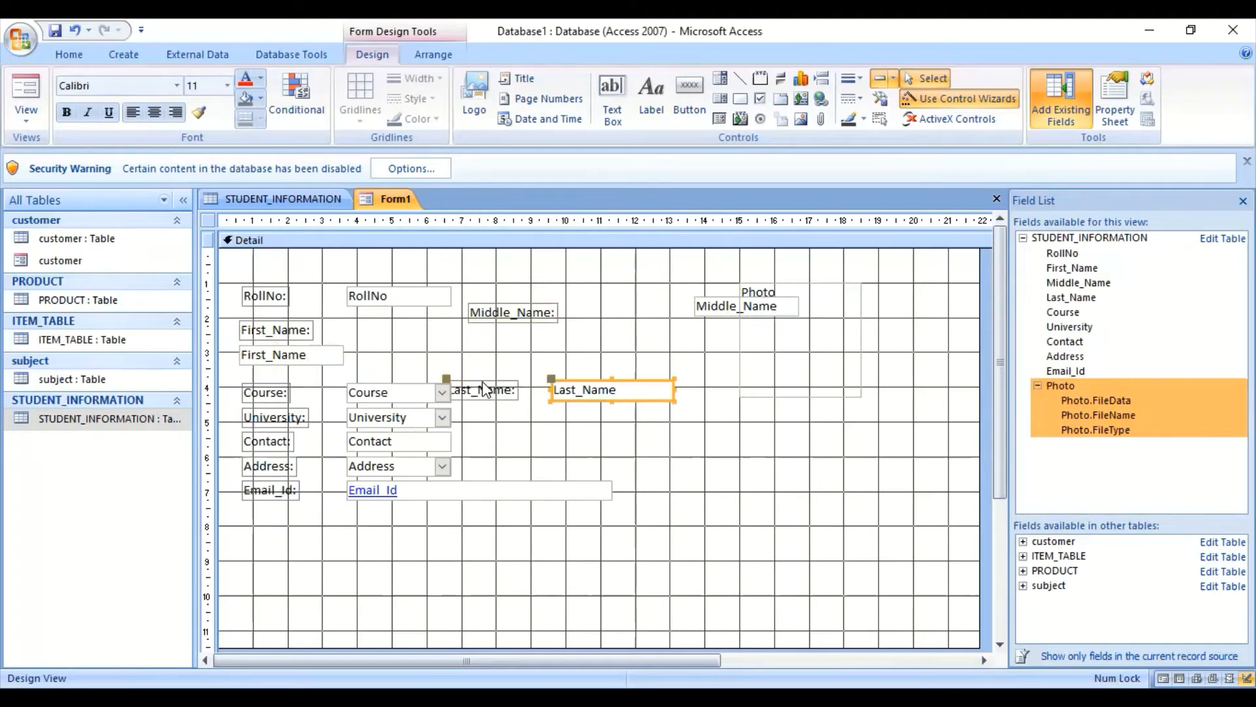
left_click_drag(447, 379, 559, 350)
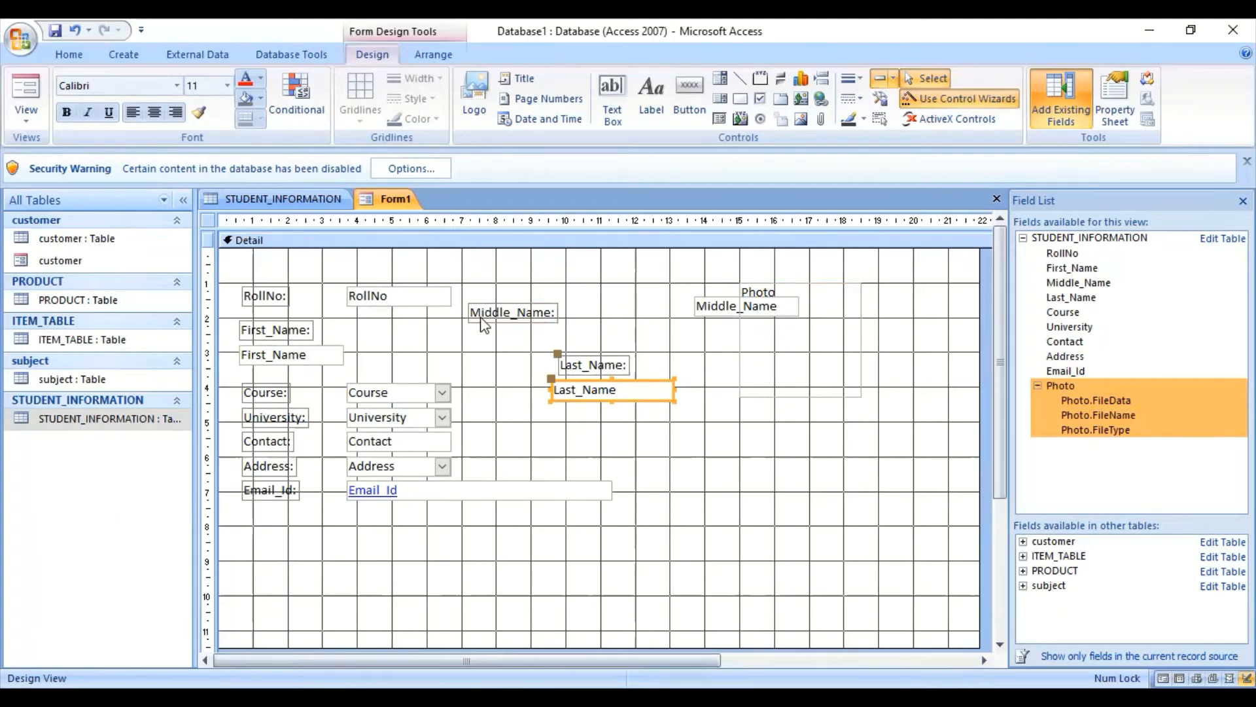
- Place the Middle_Name label beside the First_Name label, below the RollNo text box
left_click(525, 315)
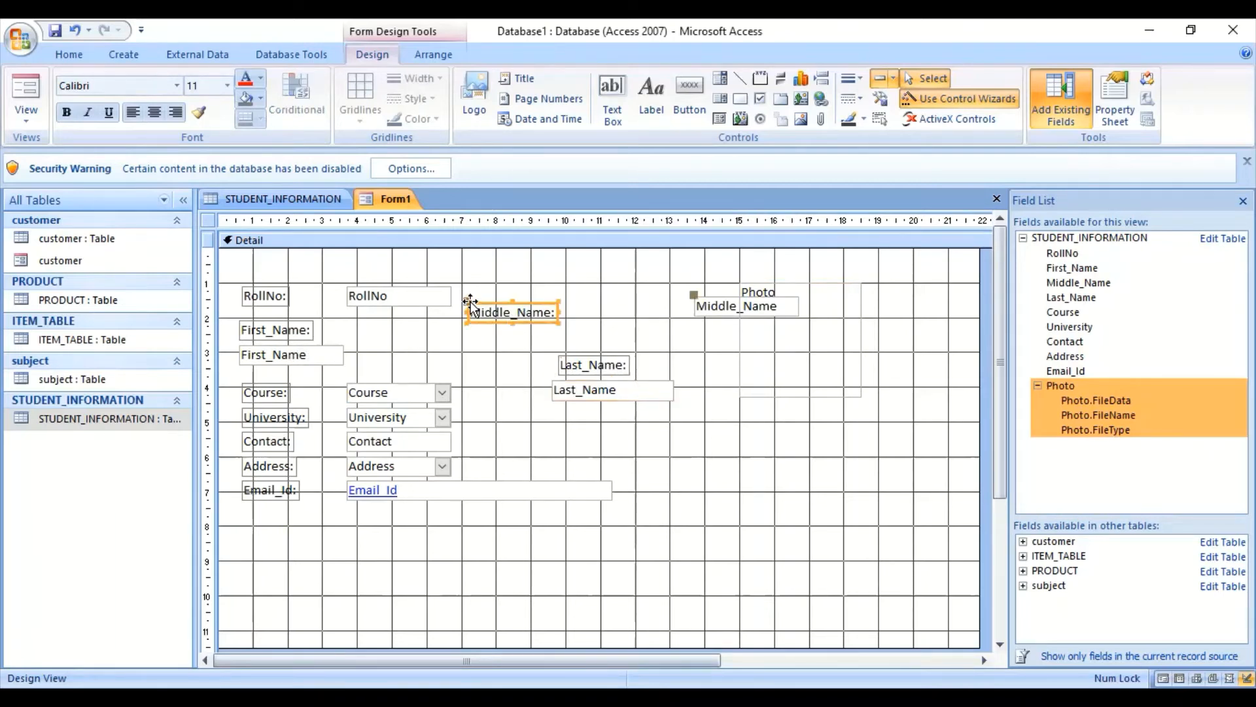
left_click_drag(470, 301, 355, 313)
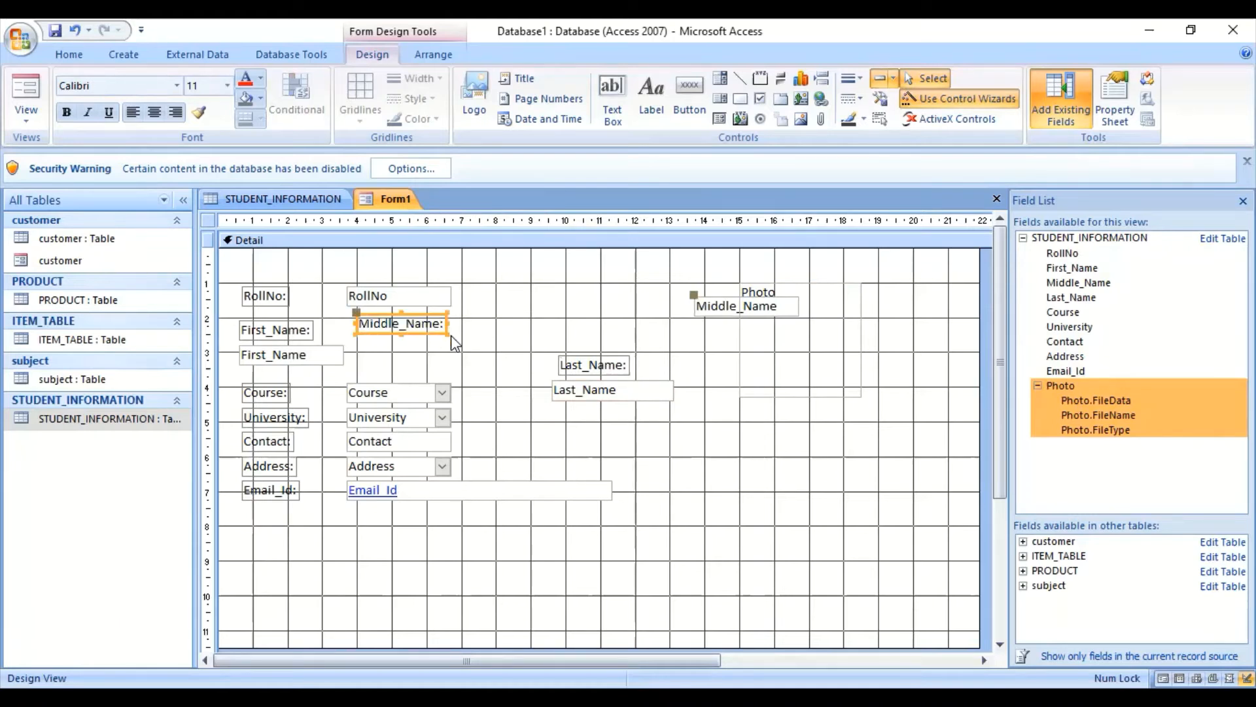
- Place the Middle_Name text box directly under its label, level with the First_Name pair
left_click_drag(450, 335, 450, 339)
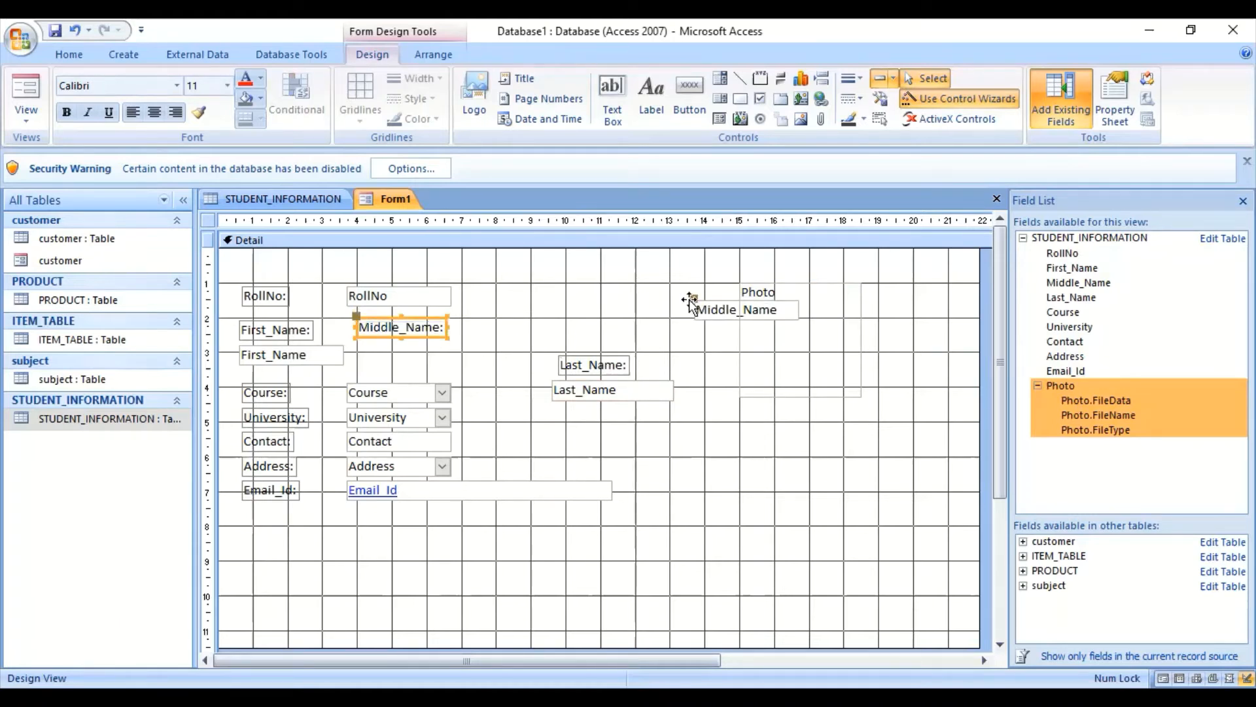
left_click_drag(689, 301, 351, 342)
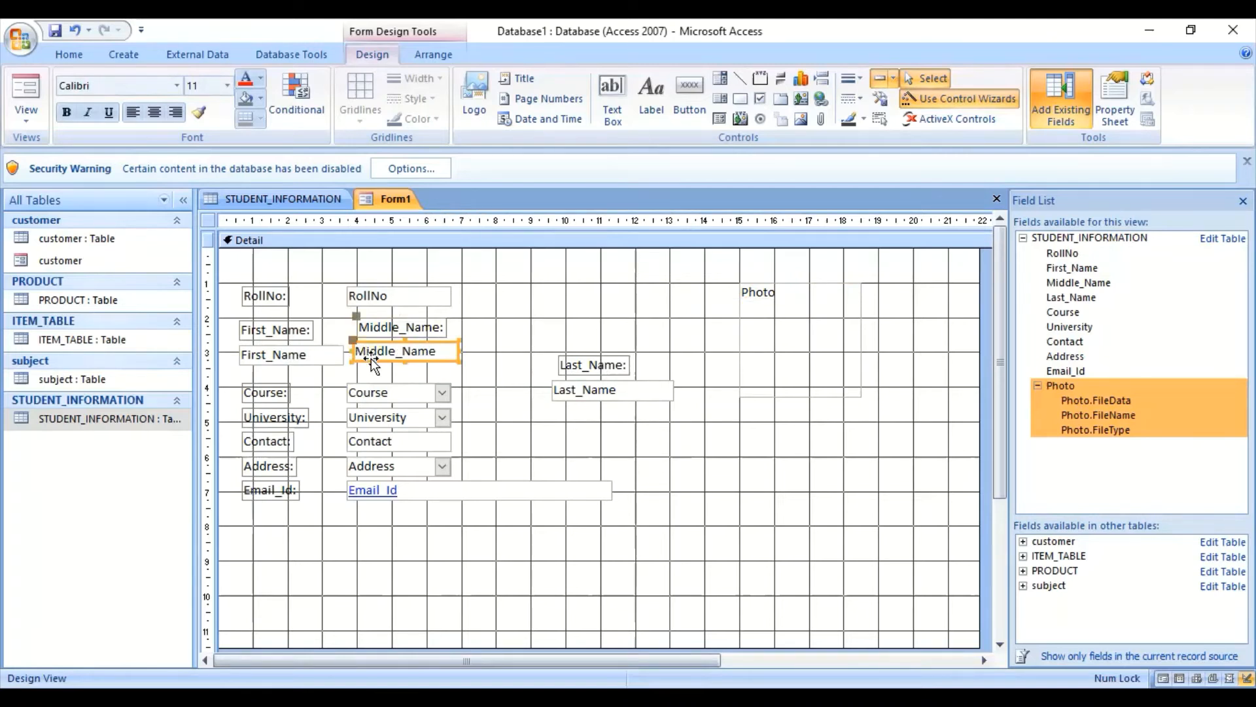
key("Down")
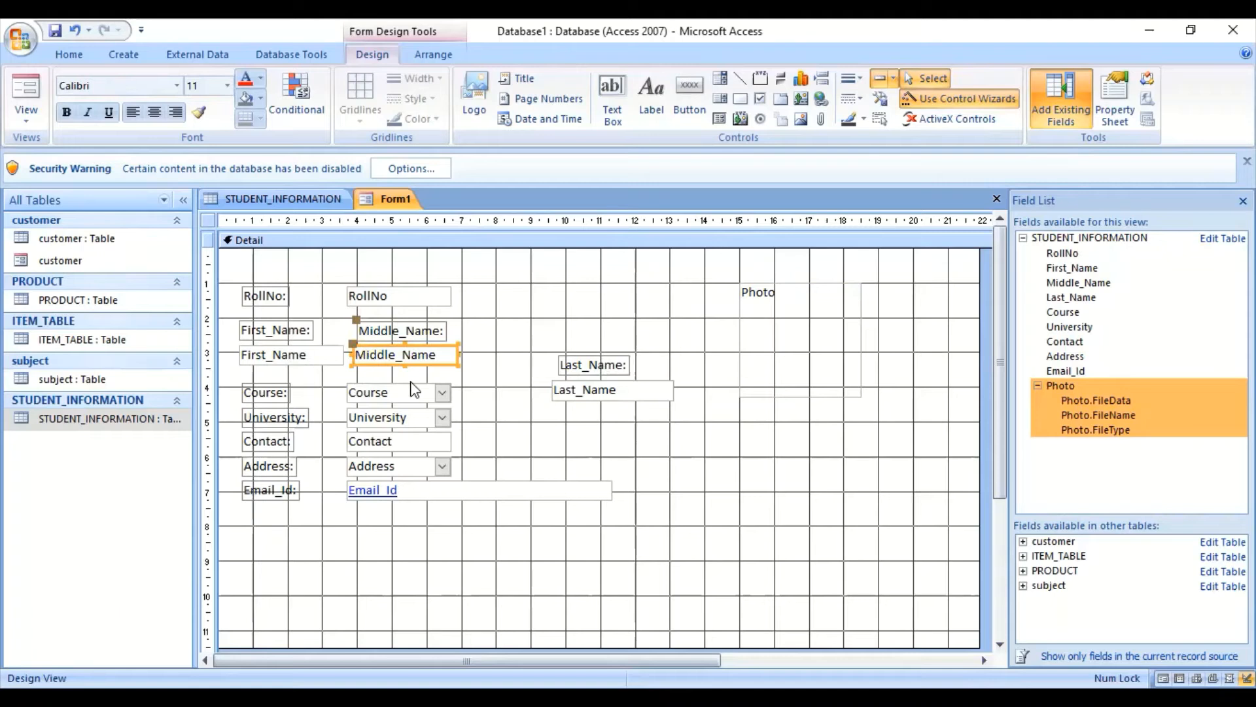
left_click(563, 322)
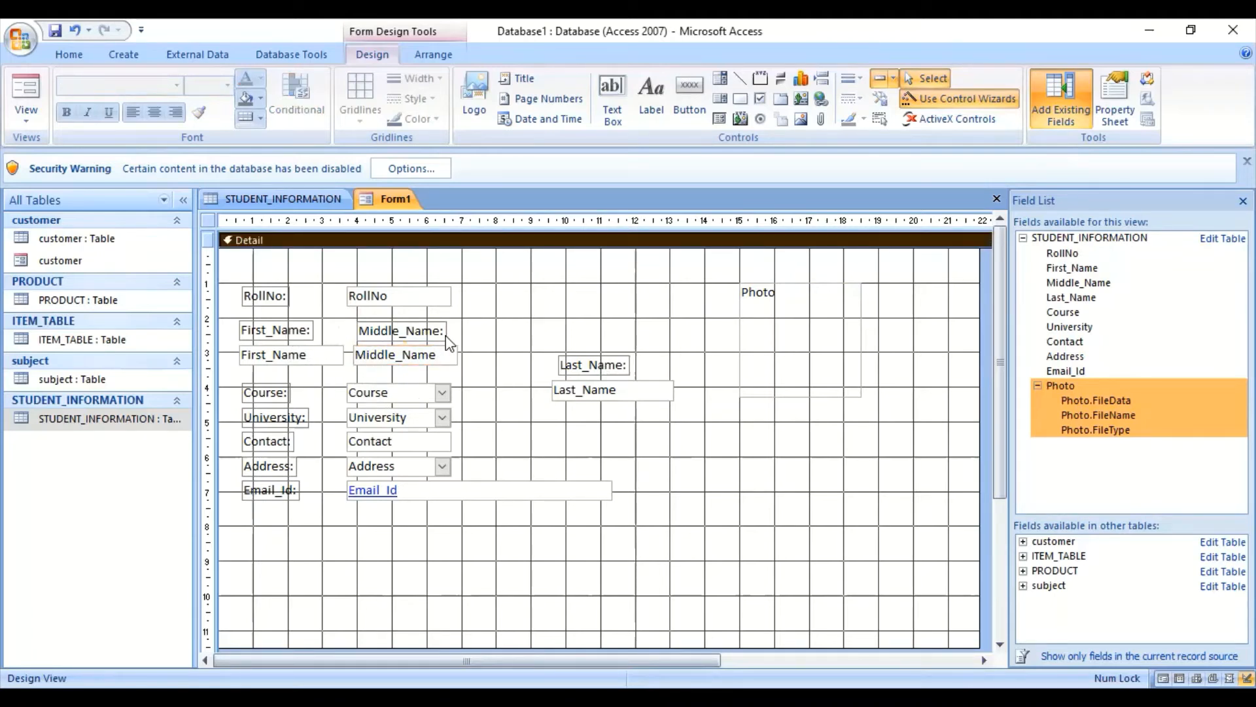
- Widen the First_Name label to match its text box, and widen the Middle_Name label and text box to a common right edge
left_click(307, 331)
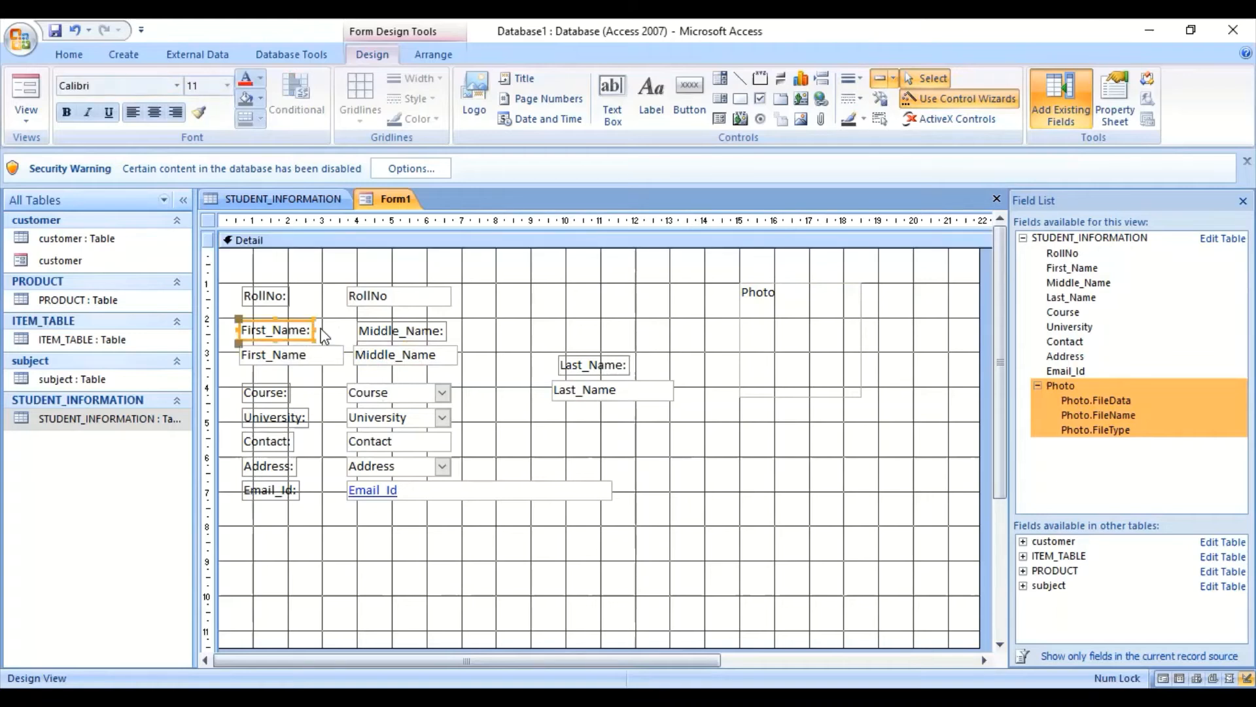
left_click_drag(311, 327, 344, 328)
left_click(444, 331)
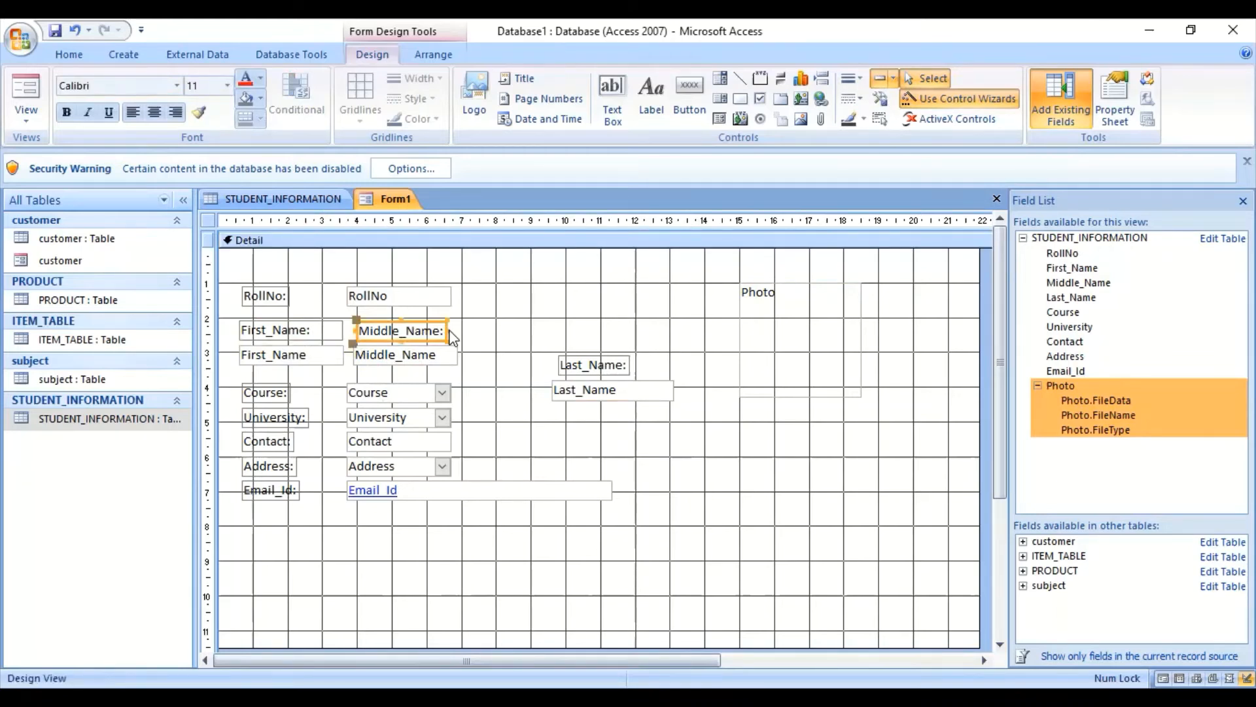
left_click_drag(446, 330, 462, 354)
left_click(452, 360)
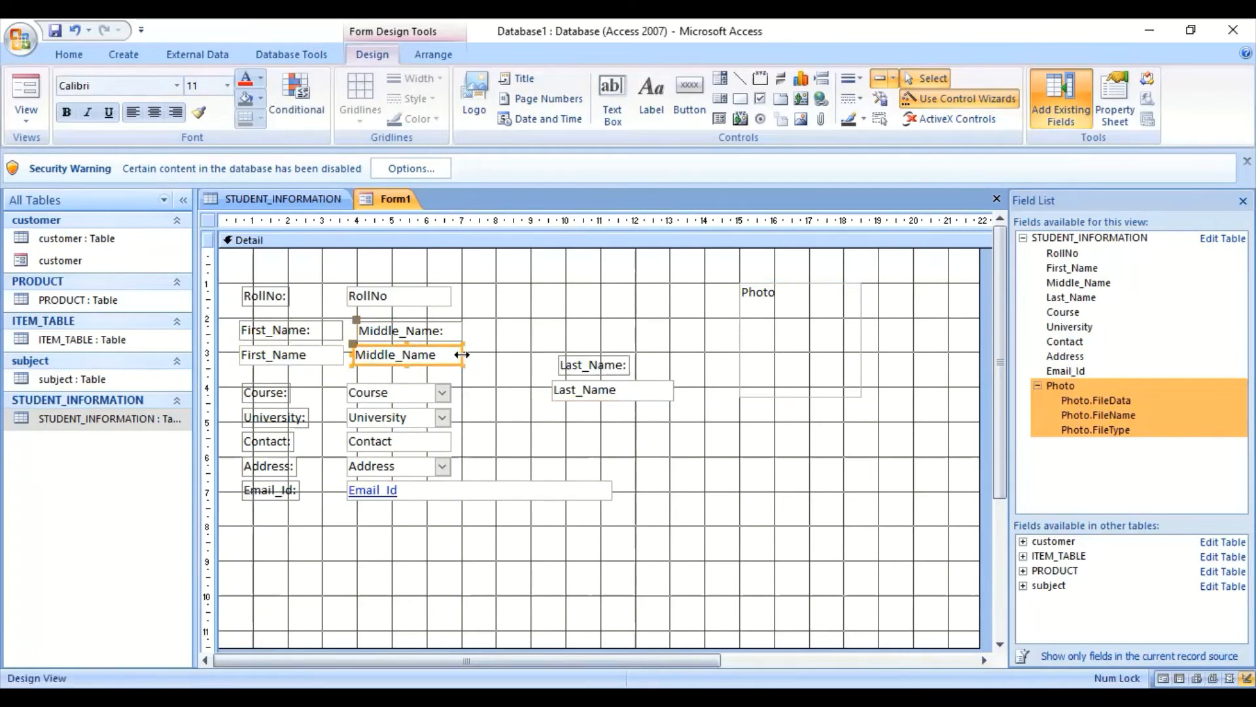
left_click(602, 328)
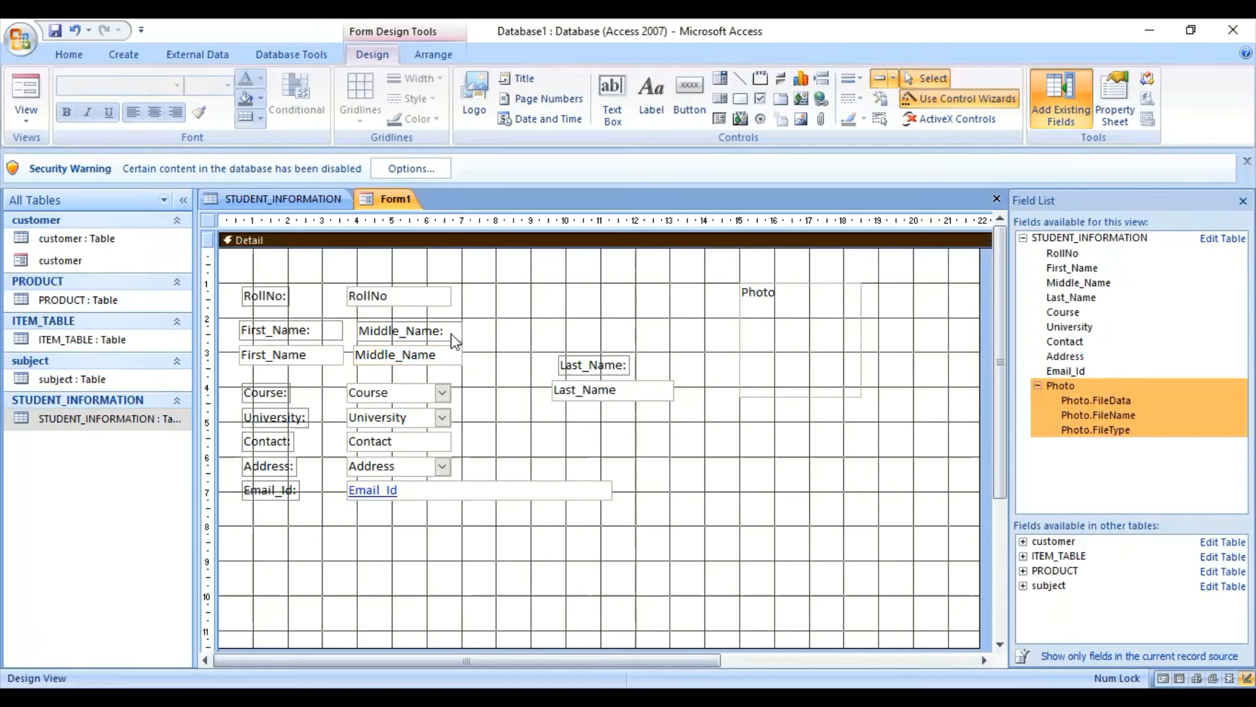
- Align the left edge of the Middle_Name text box with the left edge of its label
left_click(359, 356)
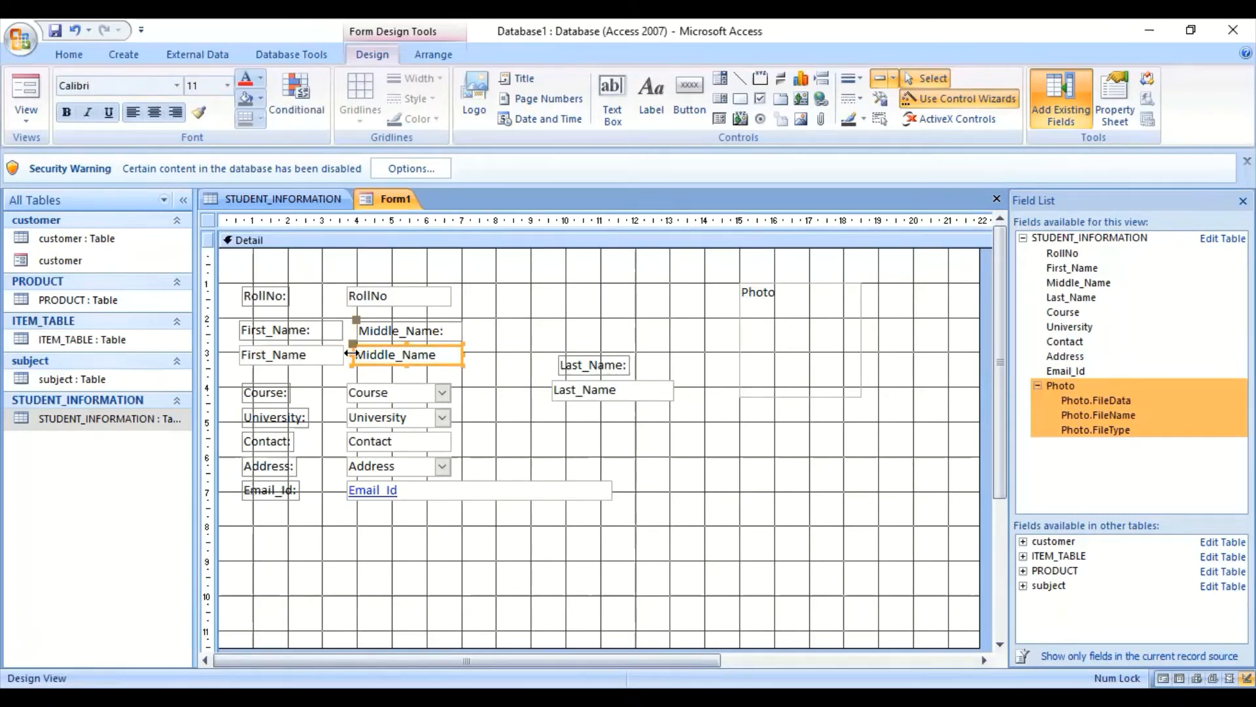
left_click(350, 355)
left_click(352, 354)
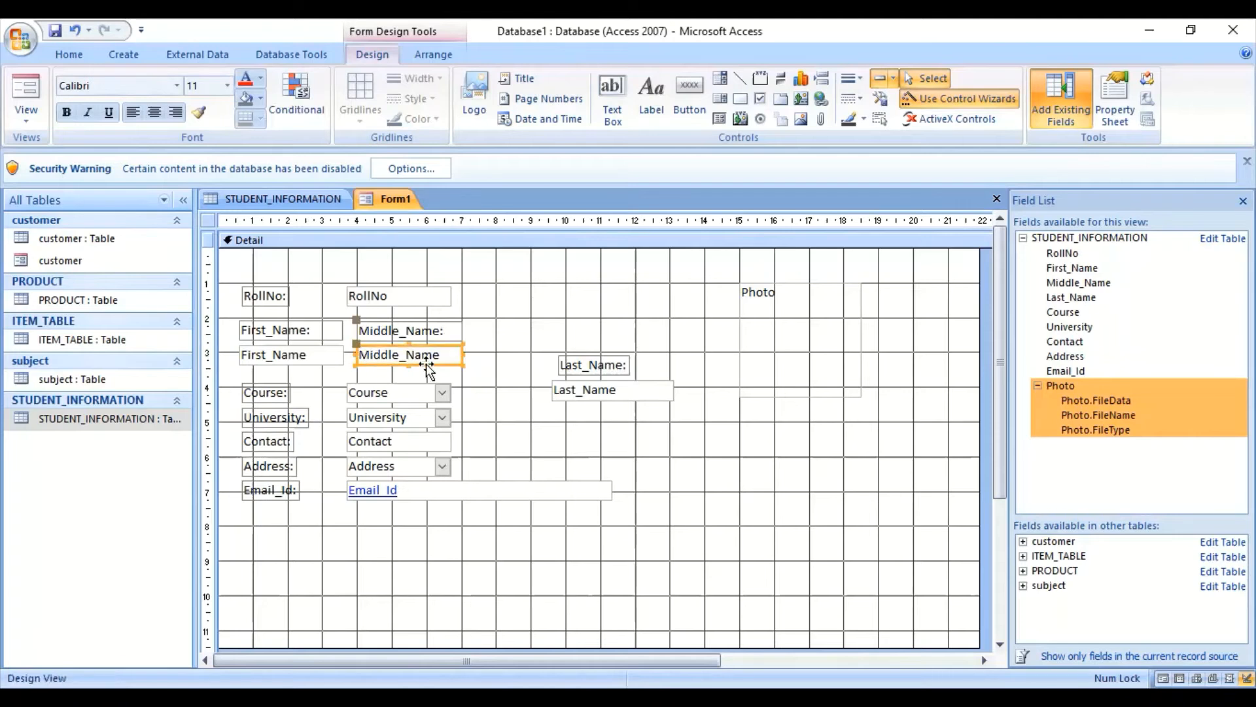
left_click(524, 335)
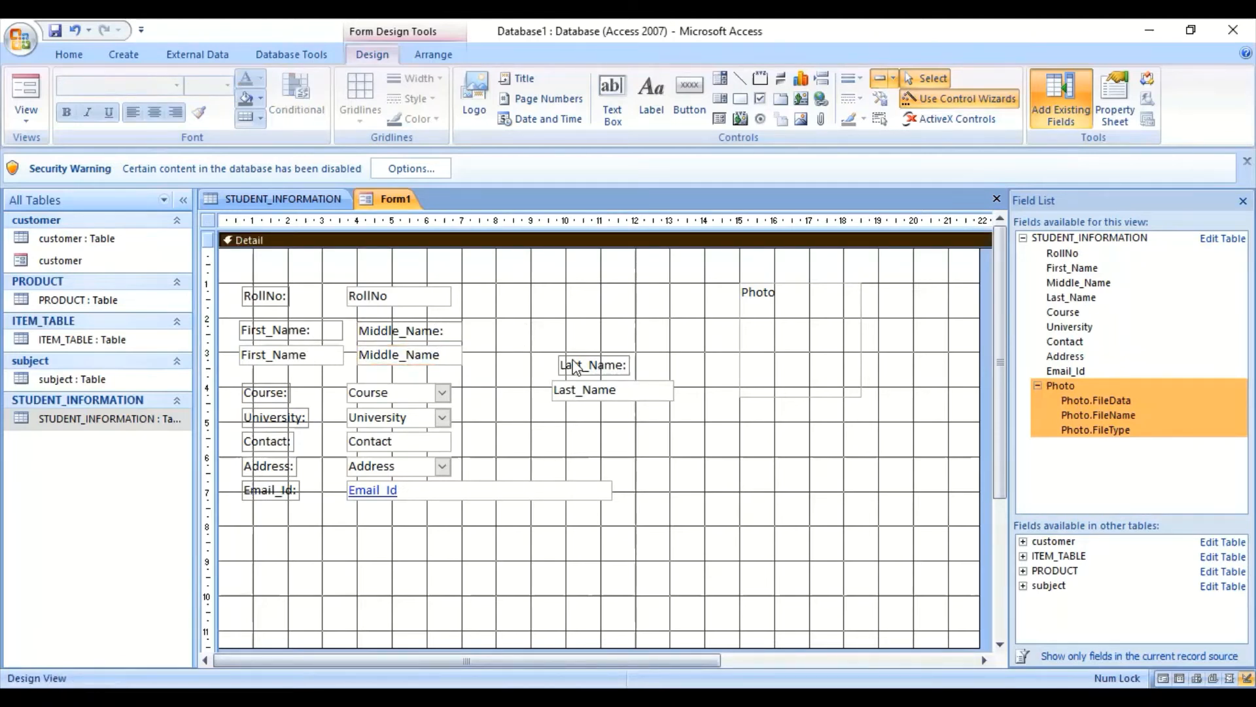
- Move the Last_Name label beside Middle_Name, widen it, and place the Last_Name text box directly beneath it
left_click_drag(565, 364, 491, 319)
left_click_drag(568, 327, 615, 325)
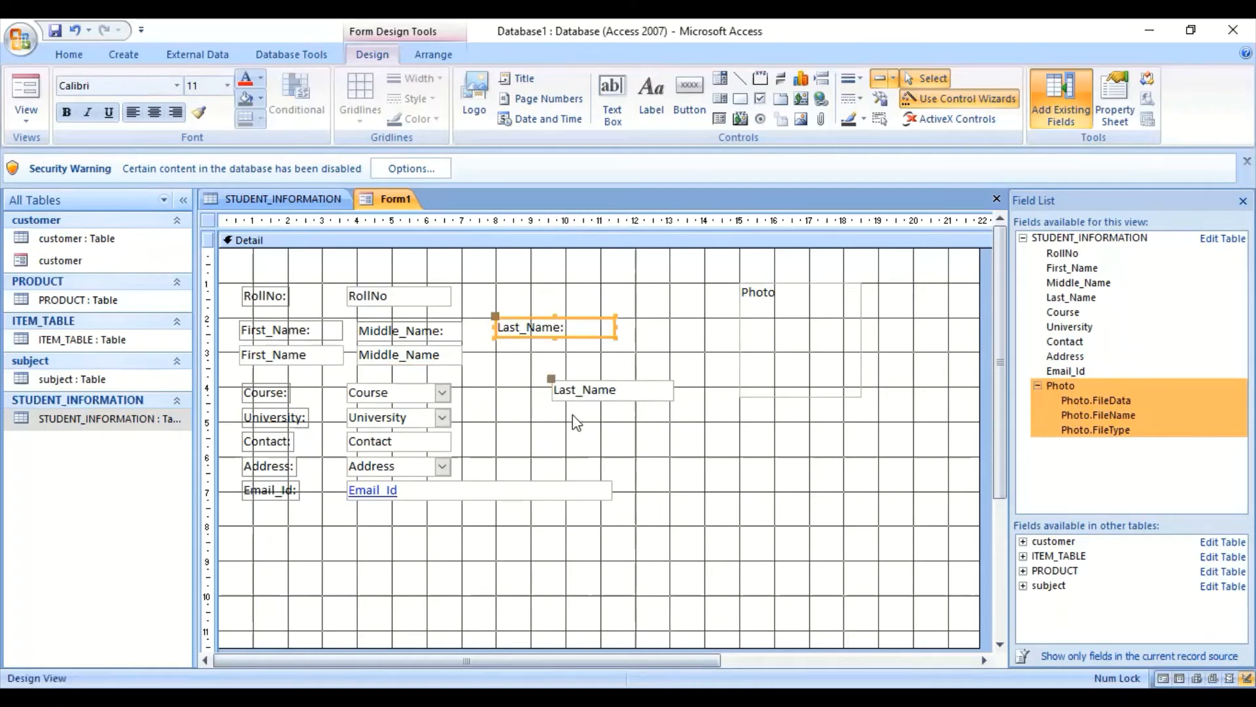
left_click_drag(551, 377, 496, 339)
left_click(552, 382)
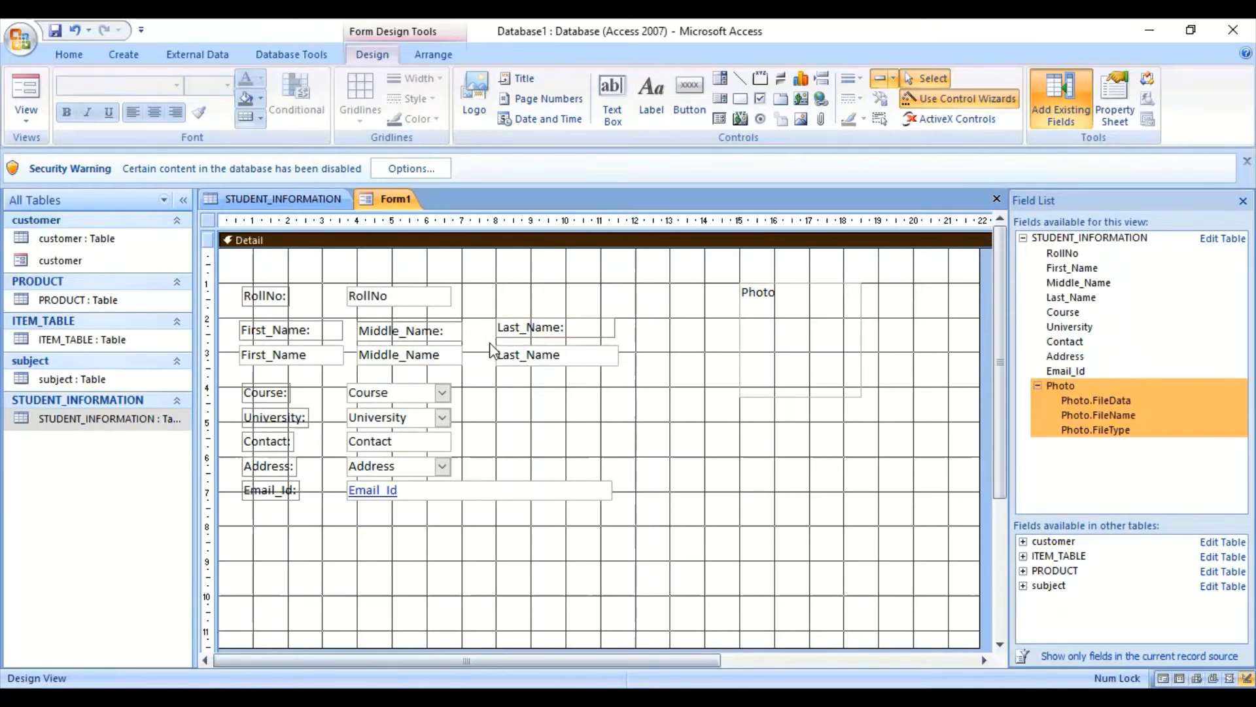
- Shift the Middle_Name pair toward Last_Name to even the spacing, and line its text box up with the neighbouring name boxes
left_click(383, 323)
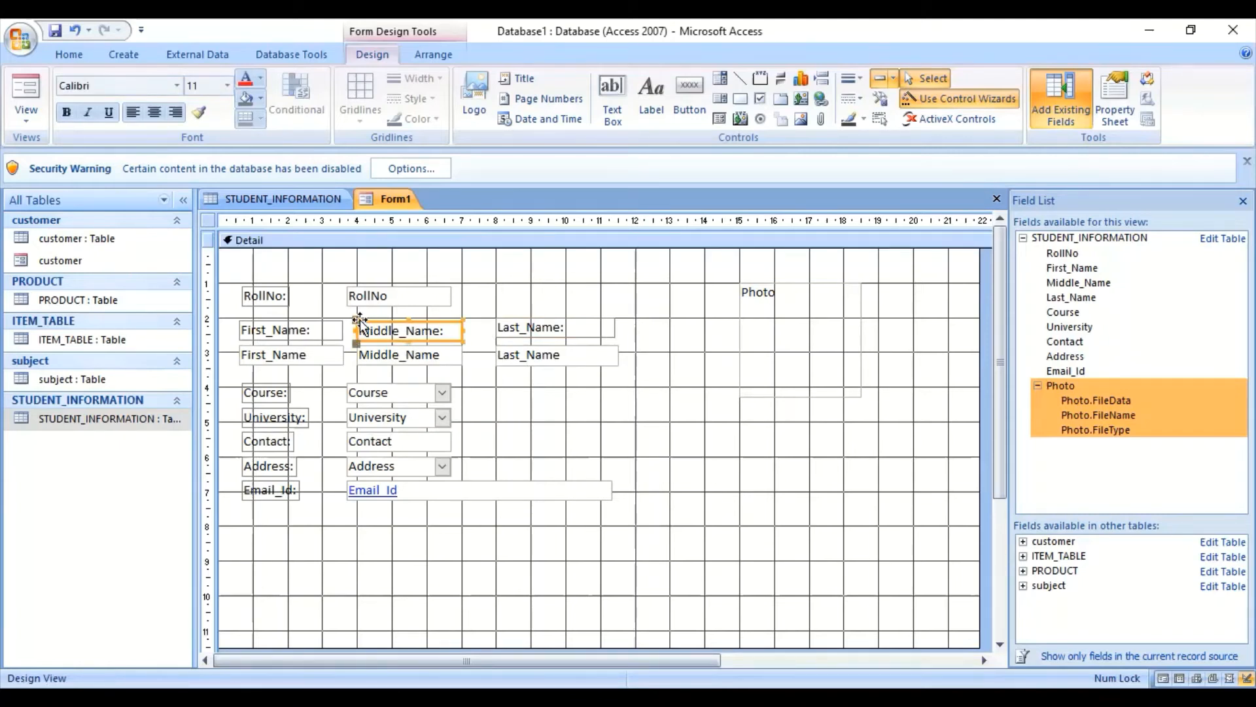
left_click_drag(371, 319, 373, 320)
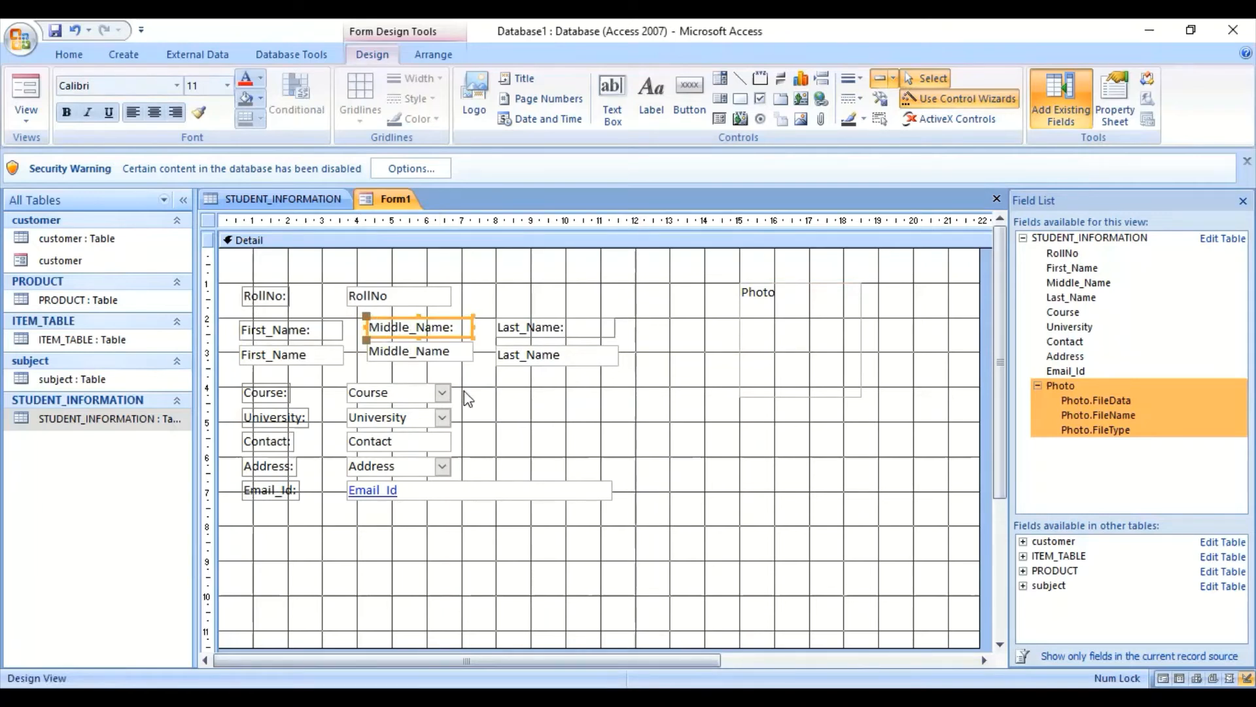
left_click(485, 384)
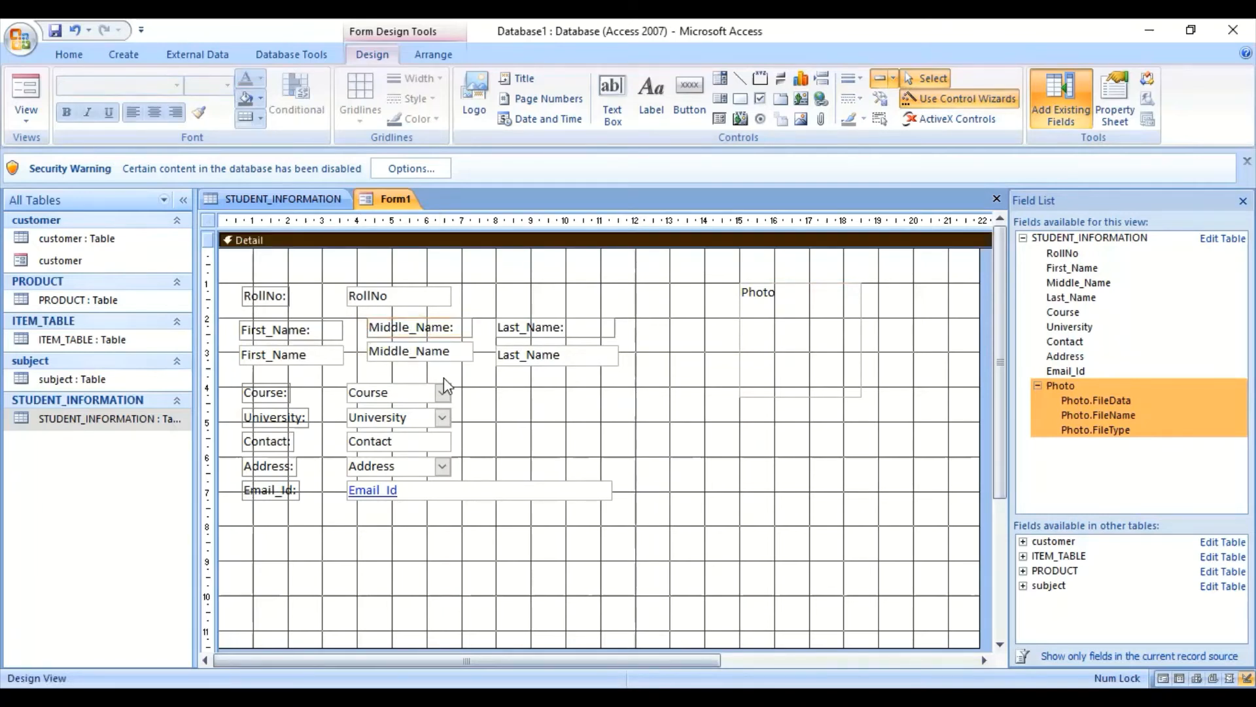
left_click(445, 360)
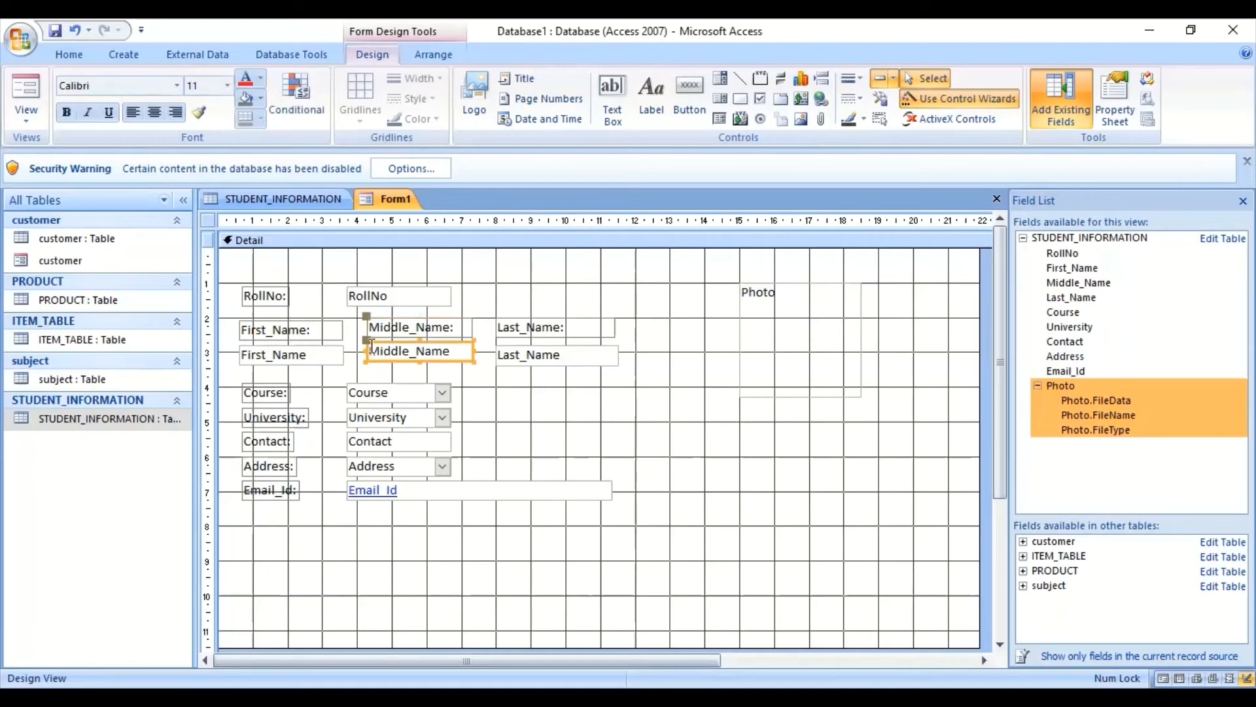
left_click_drag(365, 340, 365, 344)
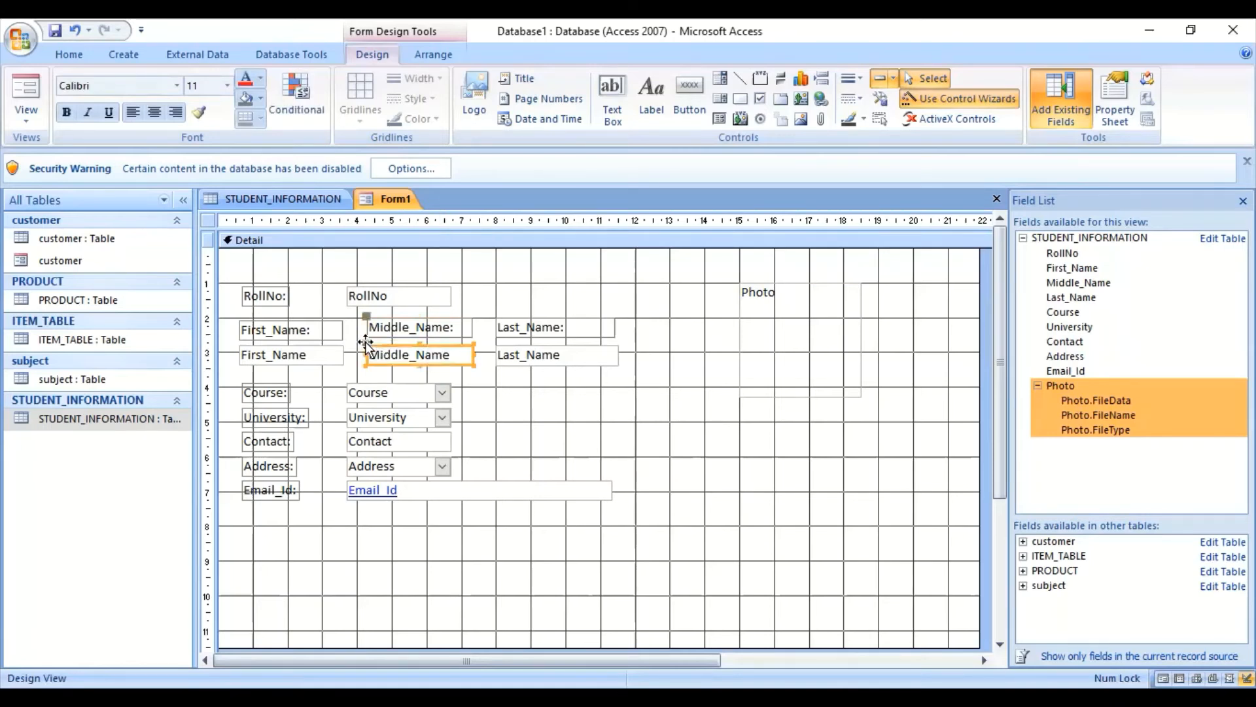
left_click(489, 395)
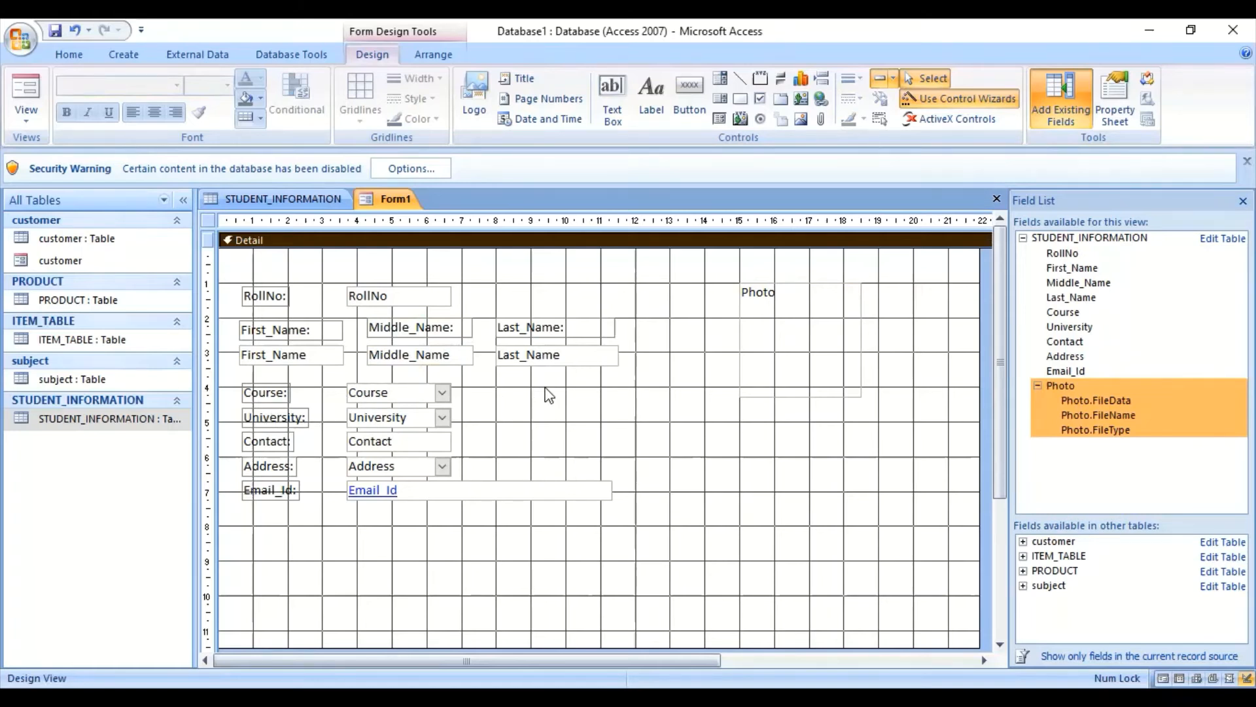
- Move the University combo box and its label onto the Course row, beyond the Course combo box
left_click(292, 417)
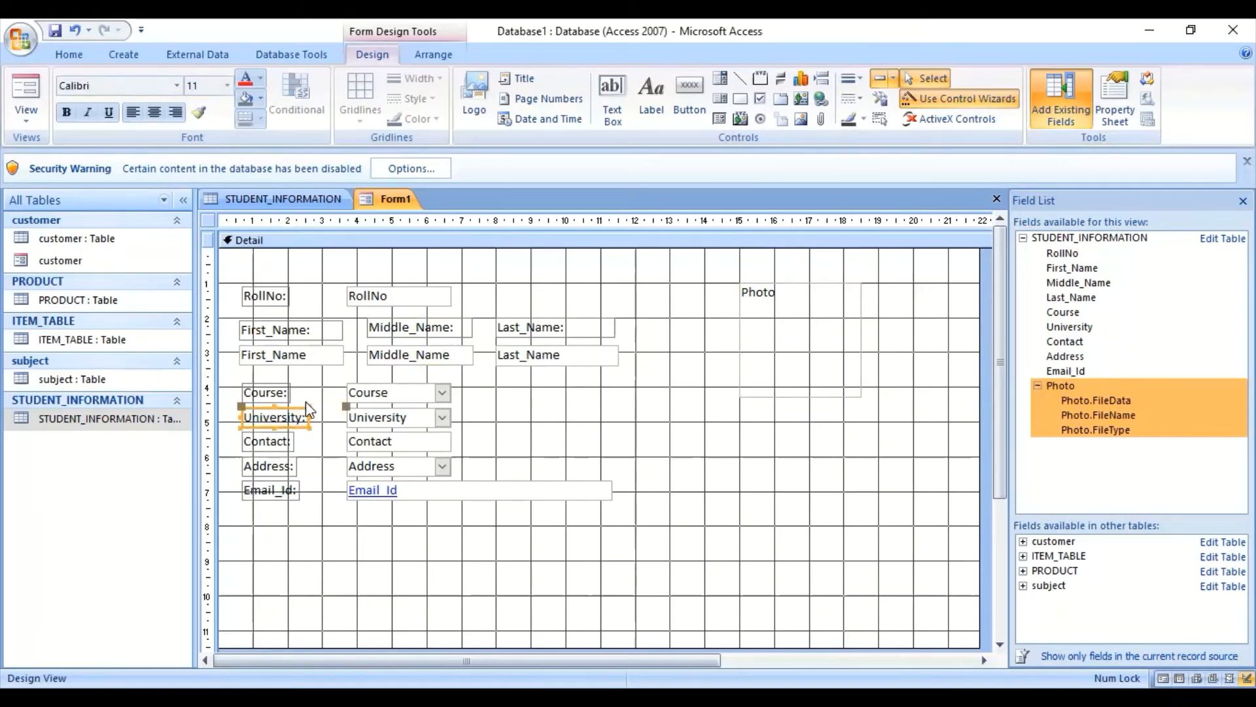
left_click_drag(350, 413, 568, 406)
left_click_drag(584, 393, 584, 391)
left_click(291, 412)
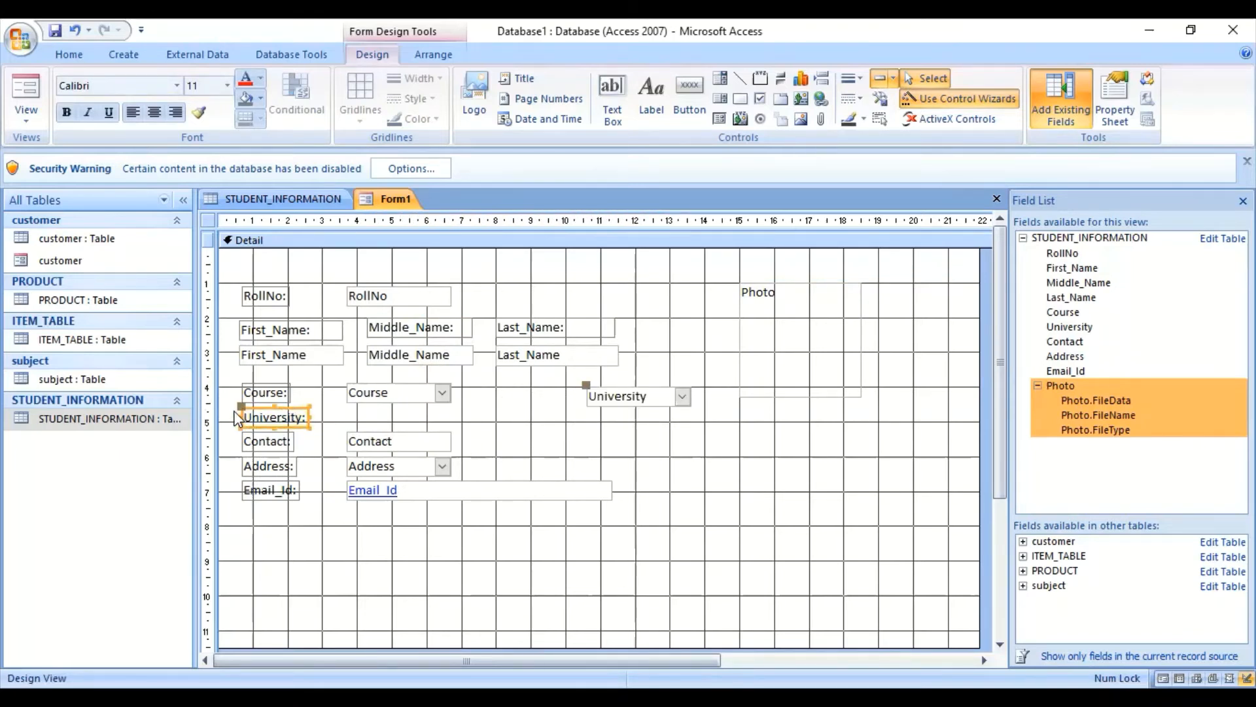
left_click_drag(241, 406, 489, 390)
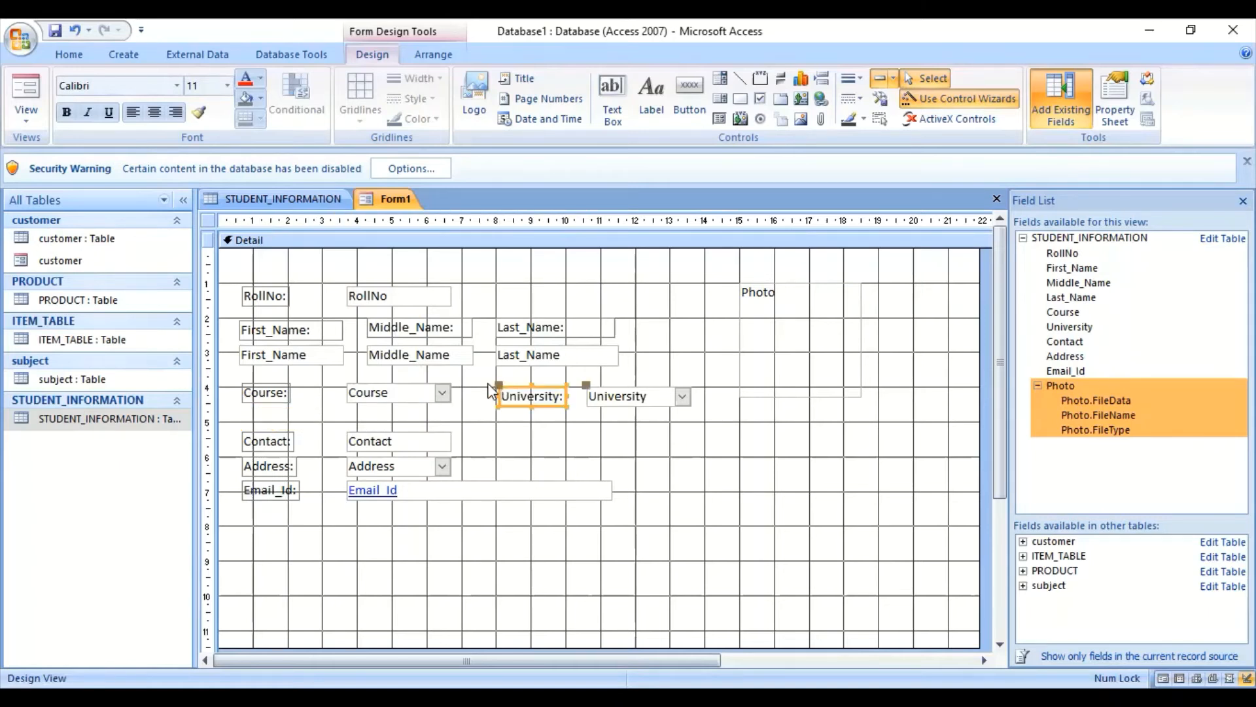
left_click(597, 445)
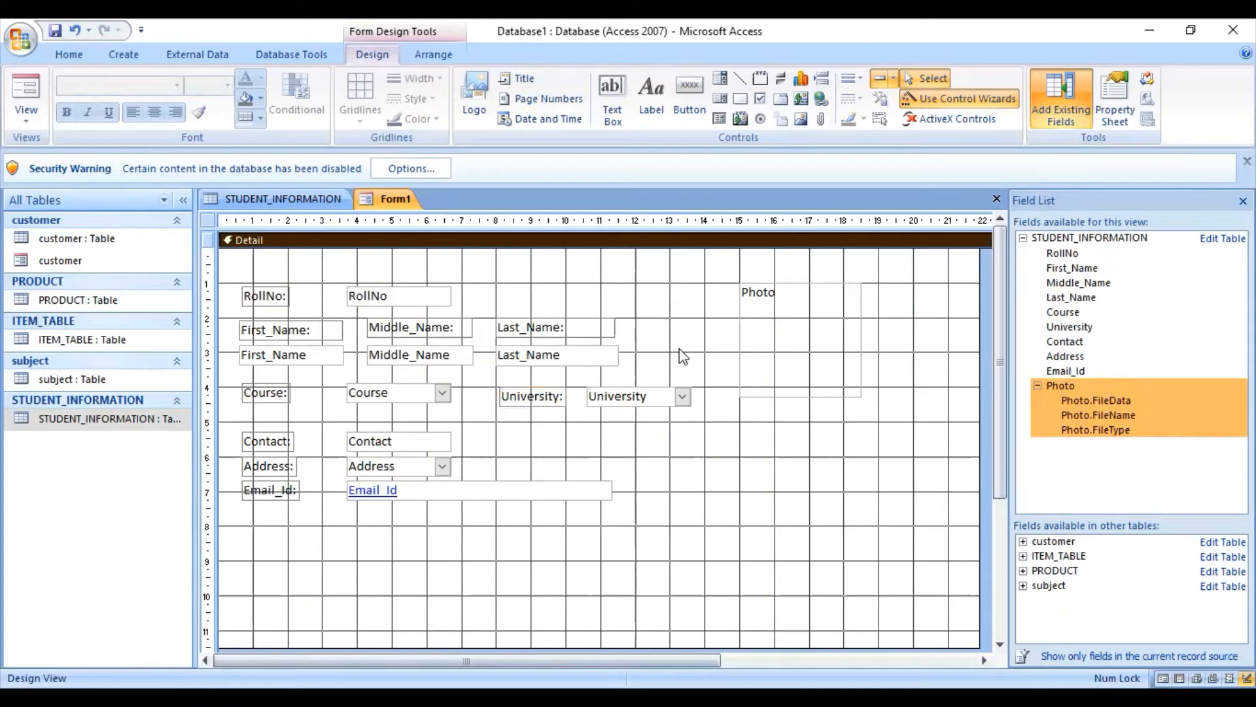
- Move the University label away from its combo box, extend the combo box toward the label, and make both slightly taller
left_click(508, 399)
left_click_drag(499, 386, 489, 387)
left_click(592, 400)
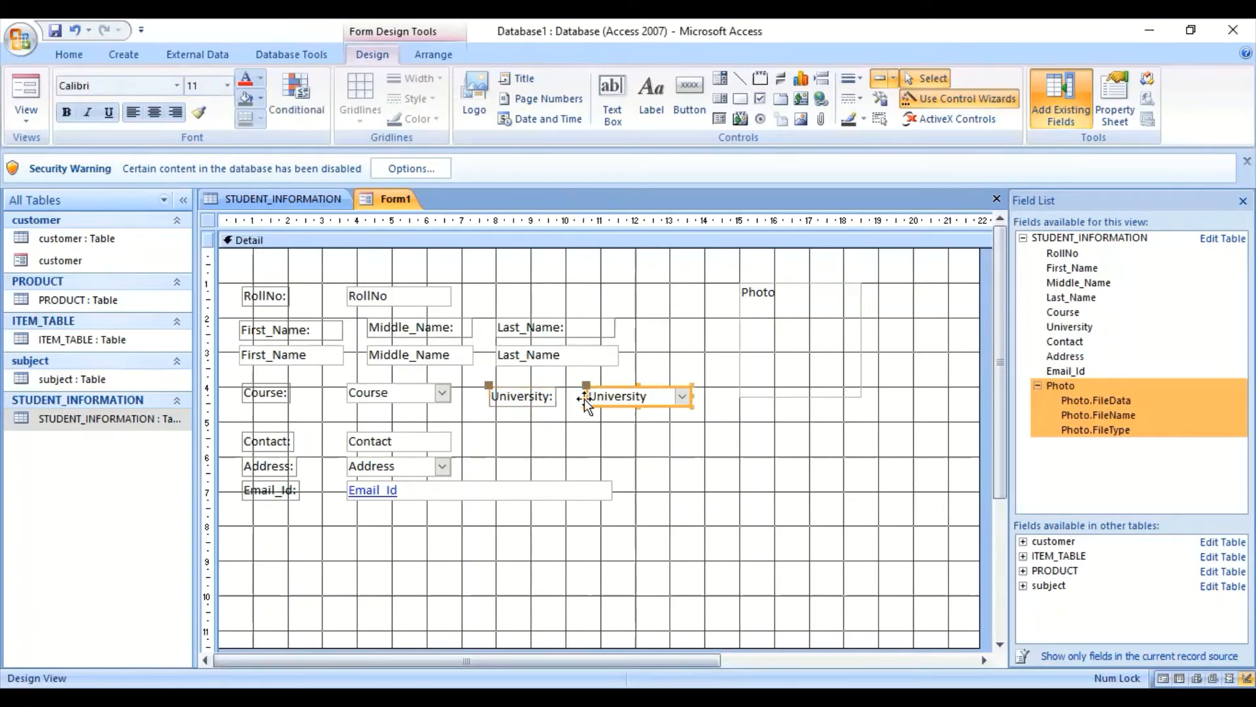
left_click_drag(585, 397, 627, 409)
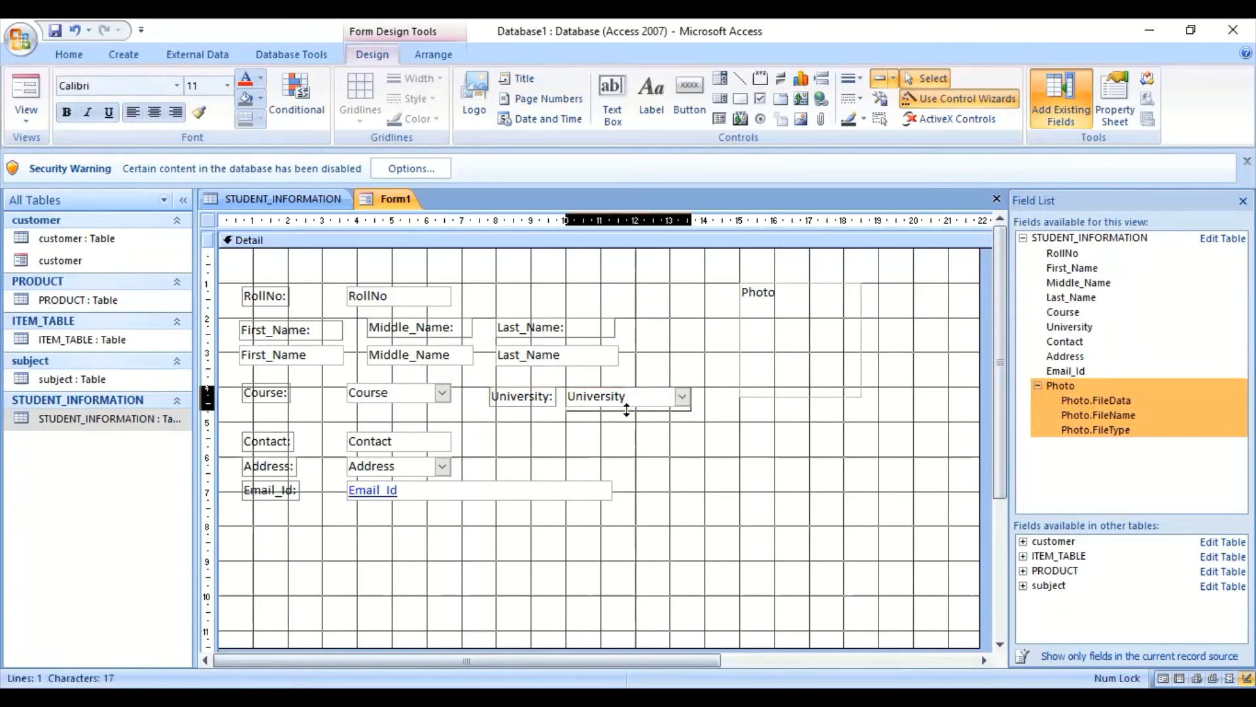
left_click(528, 407)
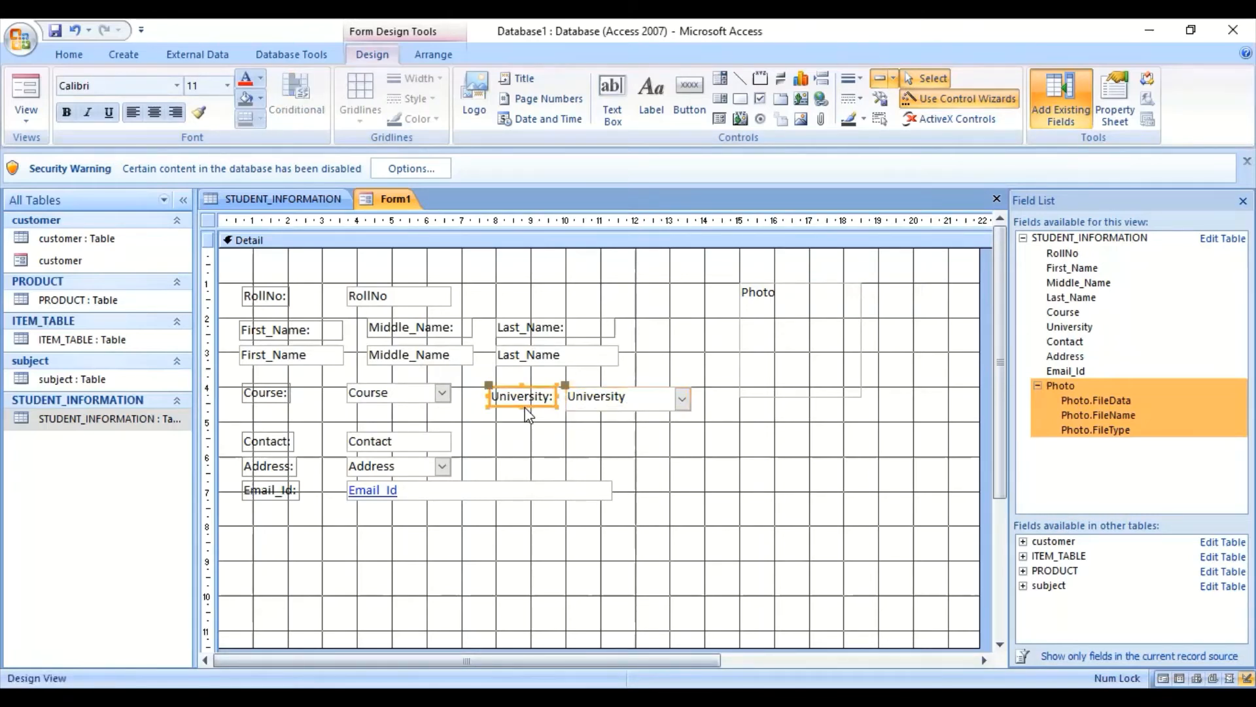
left_click(519, 406)
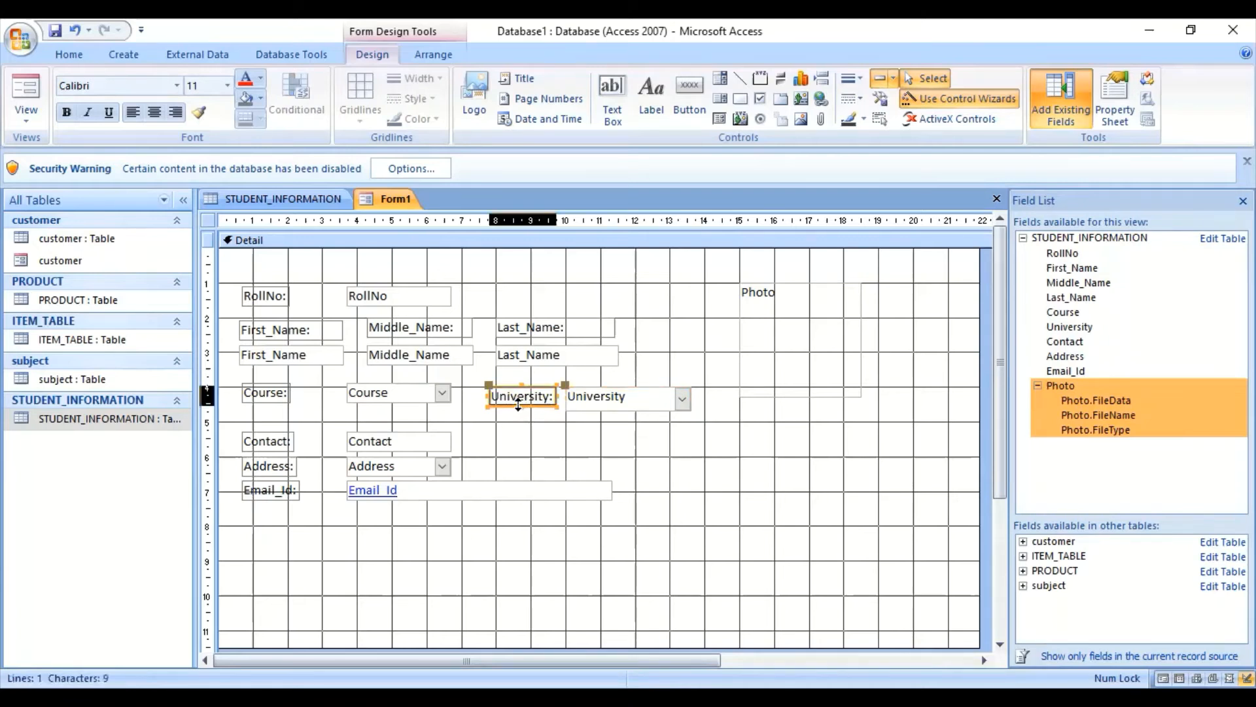
left_click(622, 426)
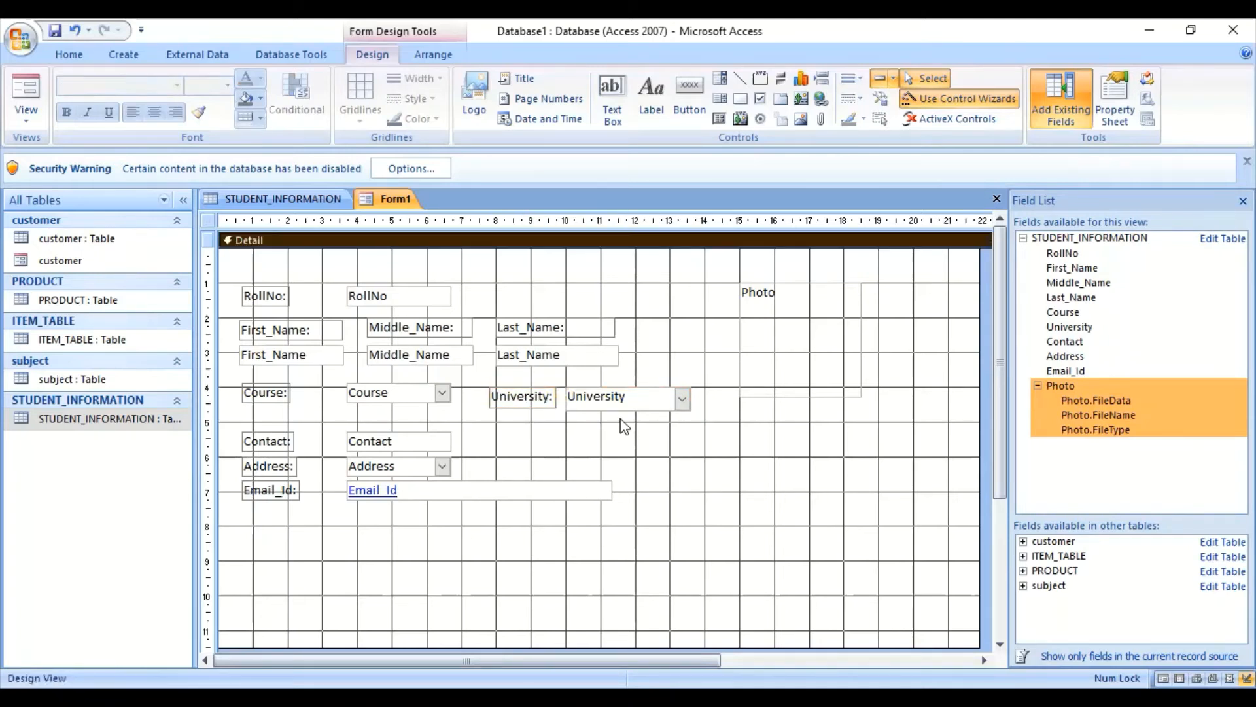
- Nudge the University label and combo box right so the label lines up beneath Last_Name
left_click(521, 403)
key("Right")
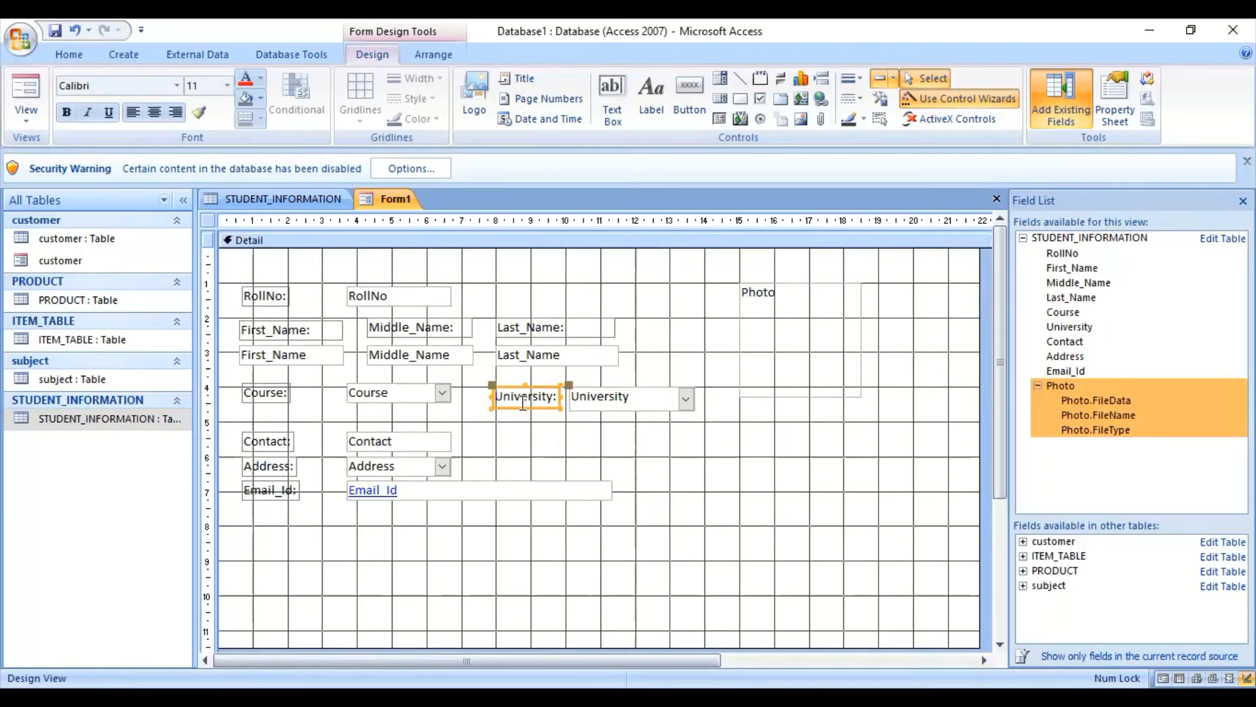
key("Right")
left_click(611, 433)
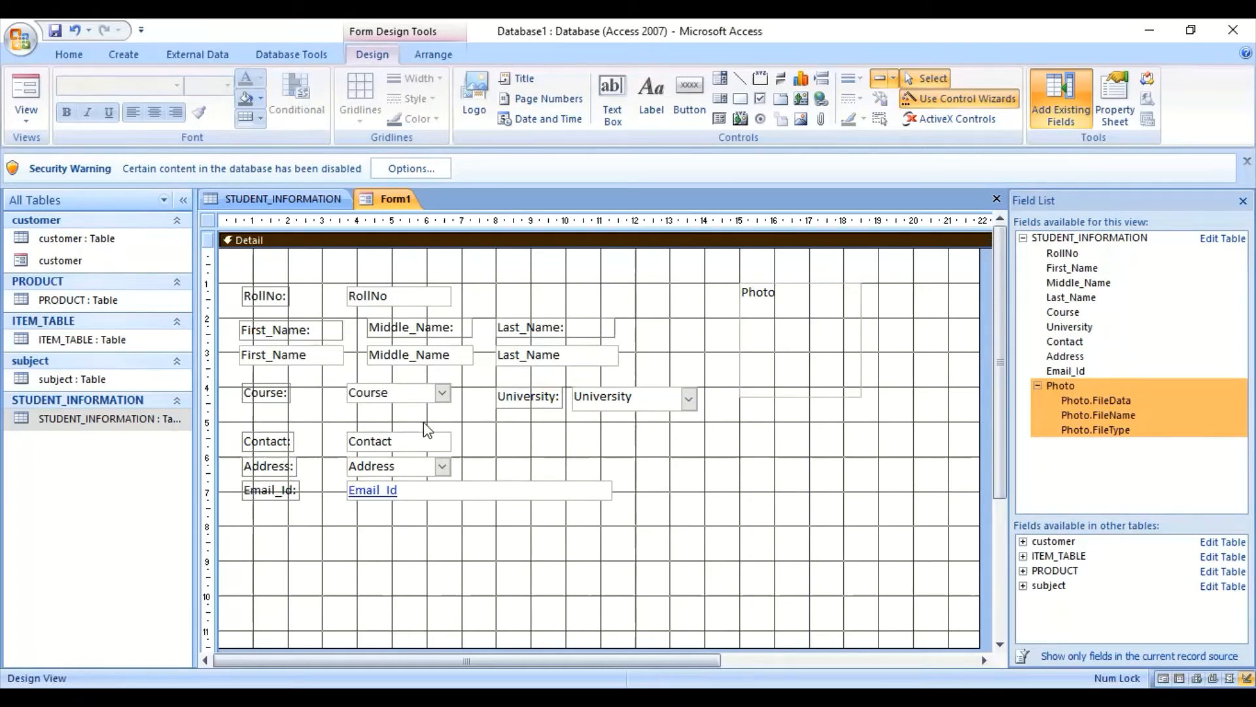
- Move the Address label and combo box onto the Contact row below University, and widen the combo box to match University's right edge
left_click(295, 470)
left_click_drag(244, 456, 497, 437)
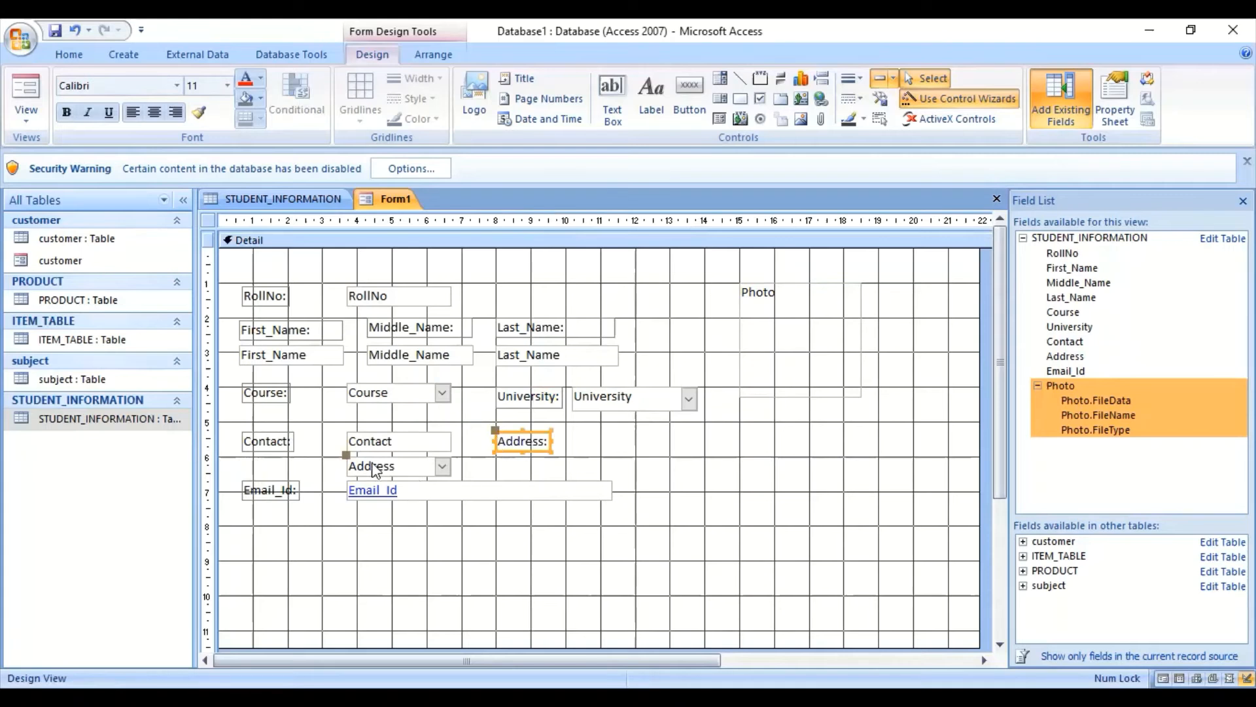
left_click_drag(346, 455, 578, 436)
left_click(495, 437)
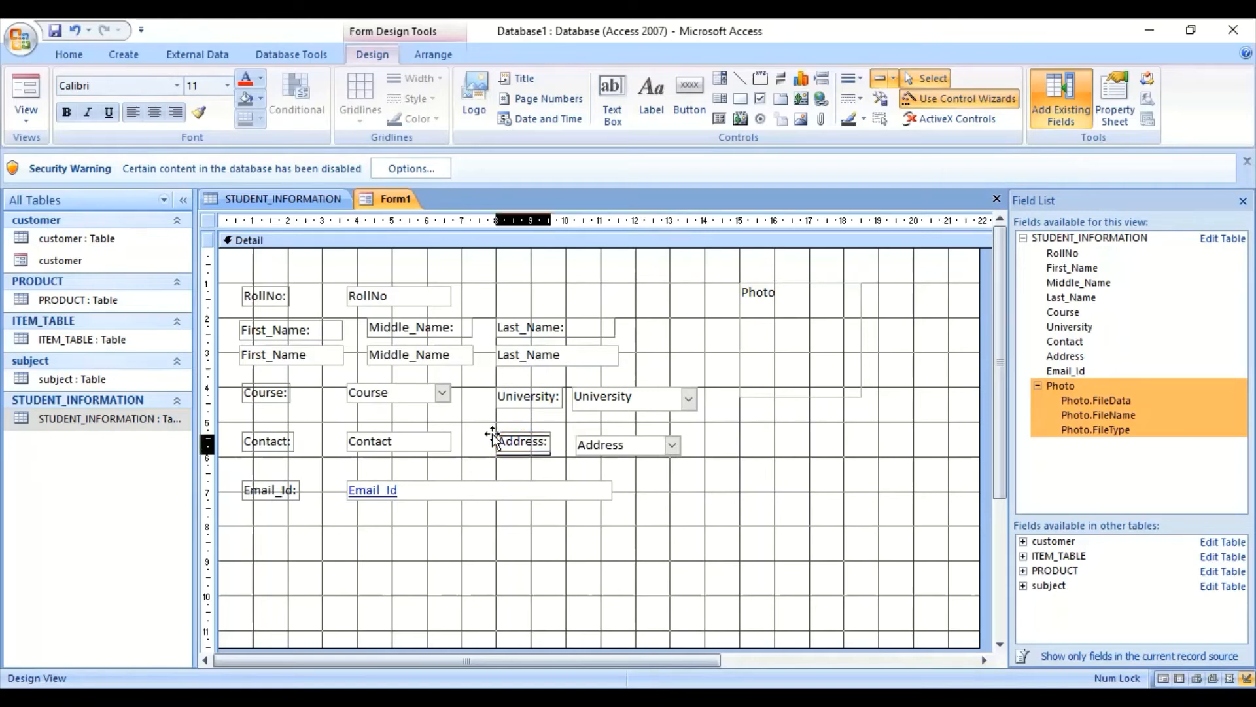
left_click_drag(492, 436, 492, 440)
left_click(681, 443)
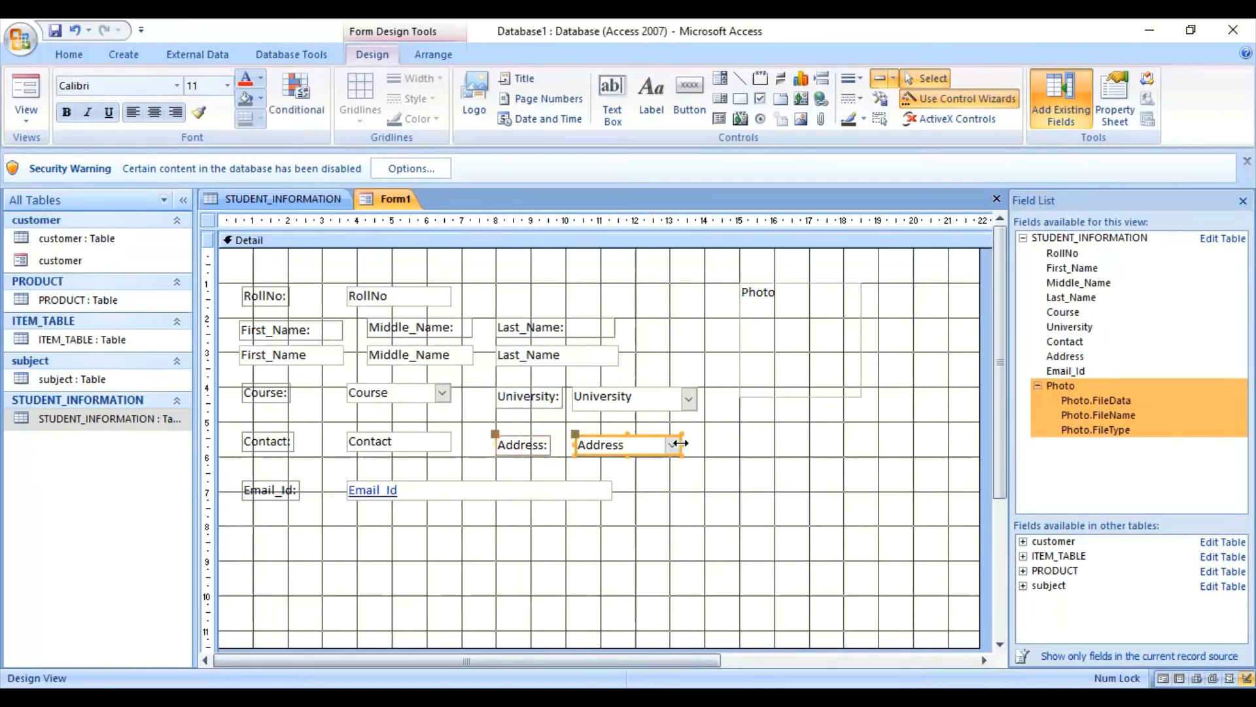
left_click_drag(680, 443, 699, 443)
left_click(594, 465)
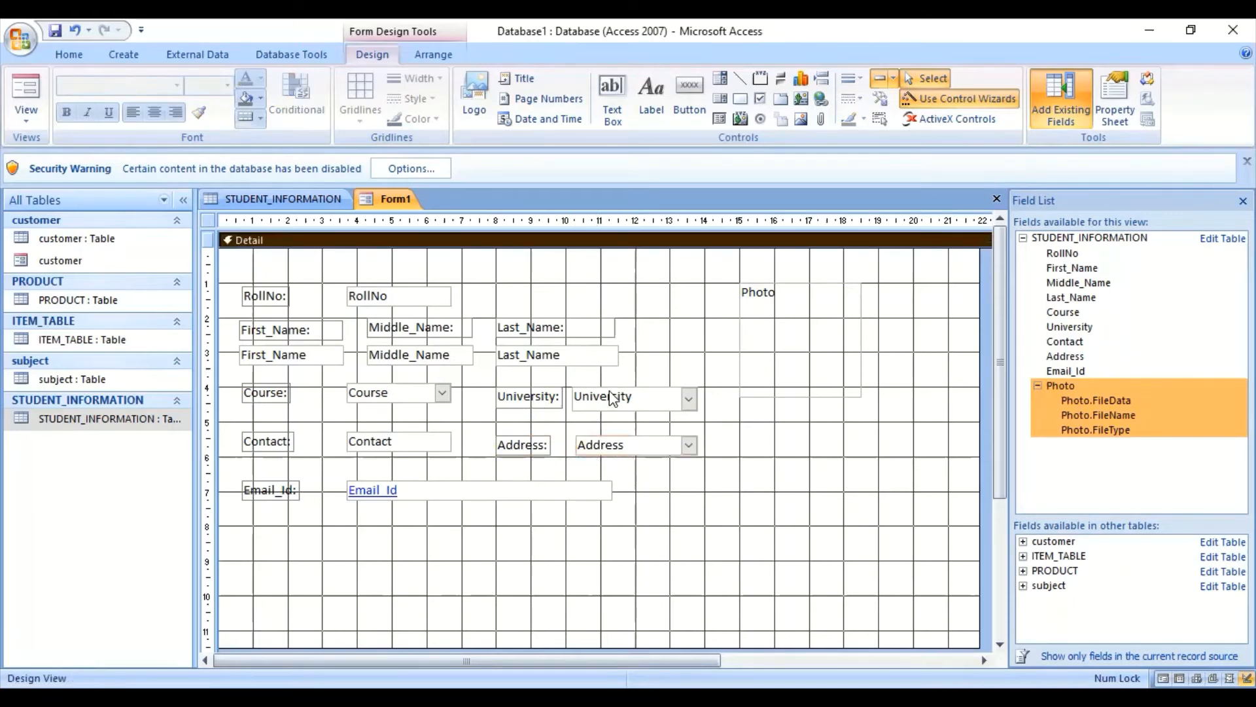
- Nudge the University label and combo box down, closer to the Address row
left_click(535, 406)
key("Down")
key("Down")
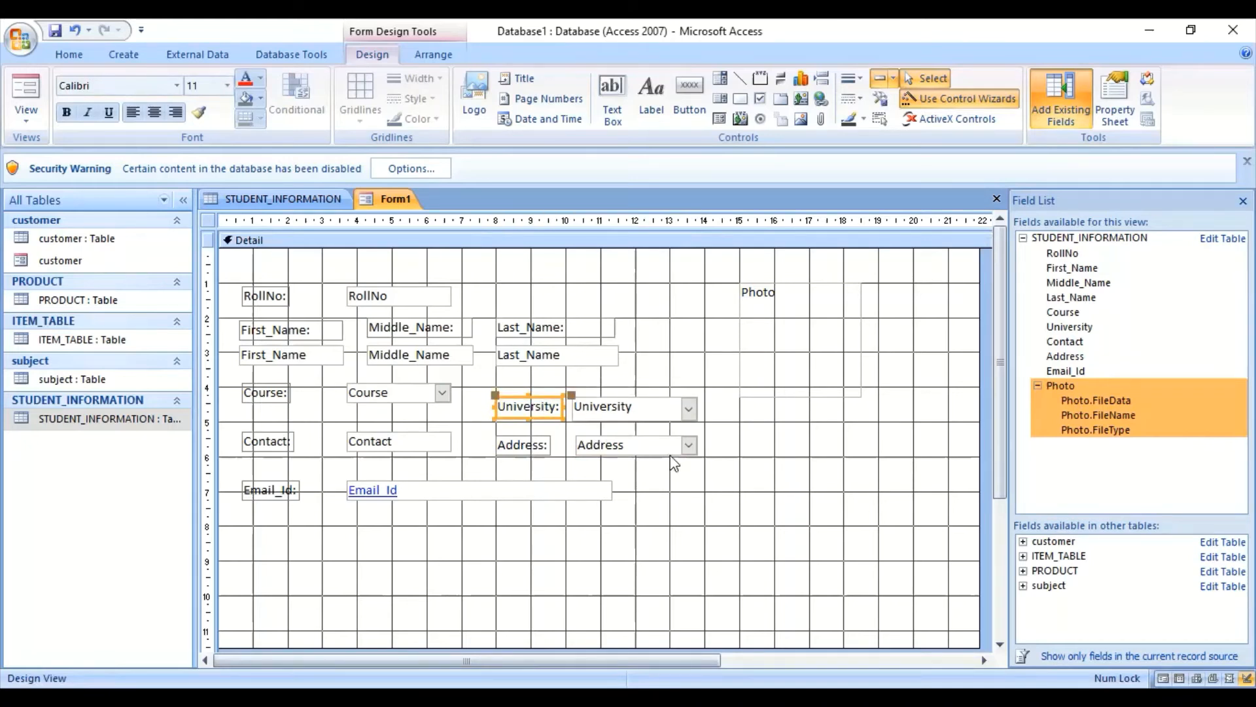
- Fine-tune the vertical position of the University label and combo box, setting the label slightly lower so their texts line up
key("Down")
left_click(779, 494)
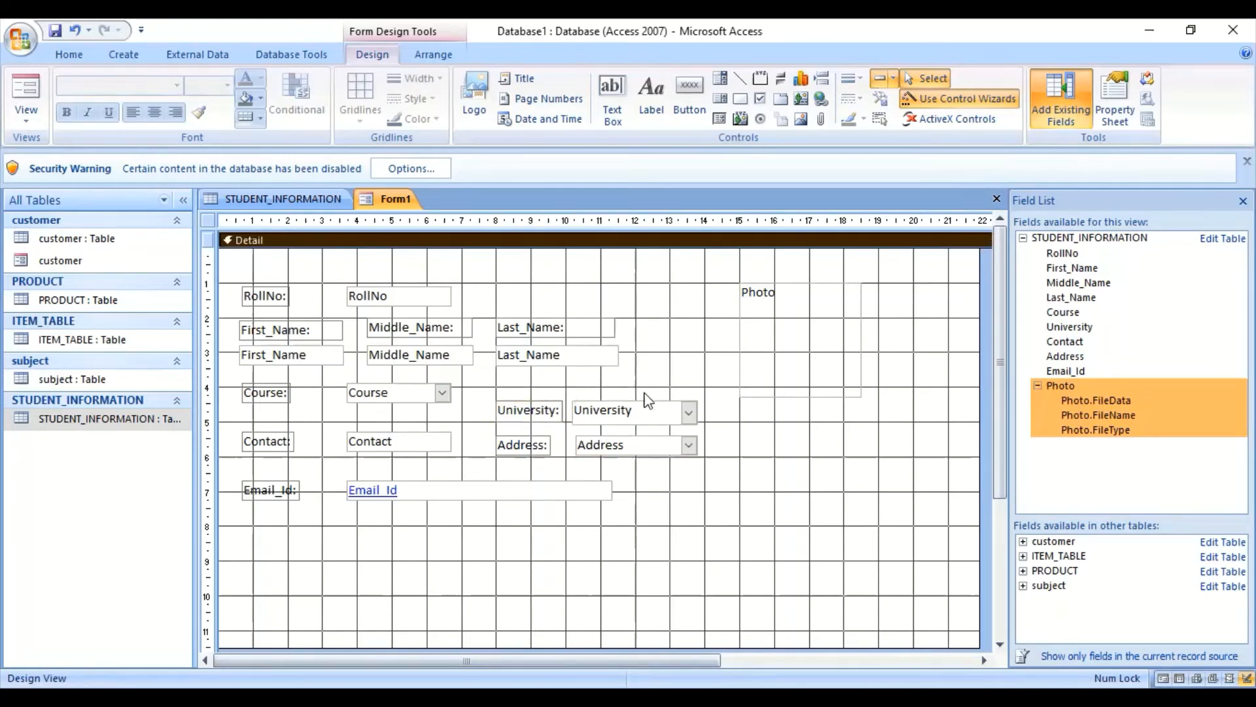
left_click(634, 410)
left_click(587, 406)
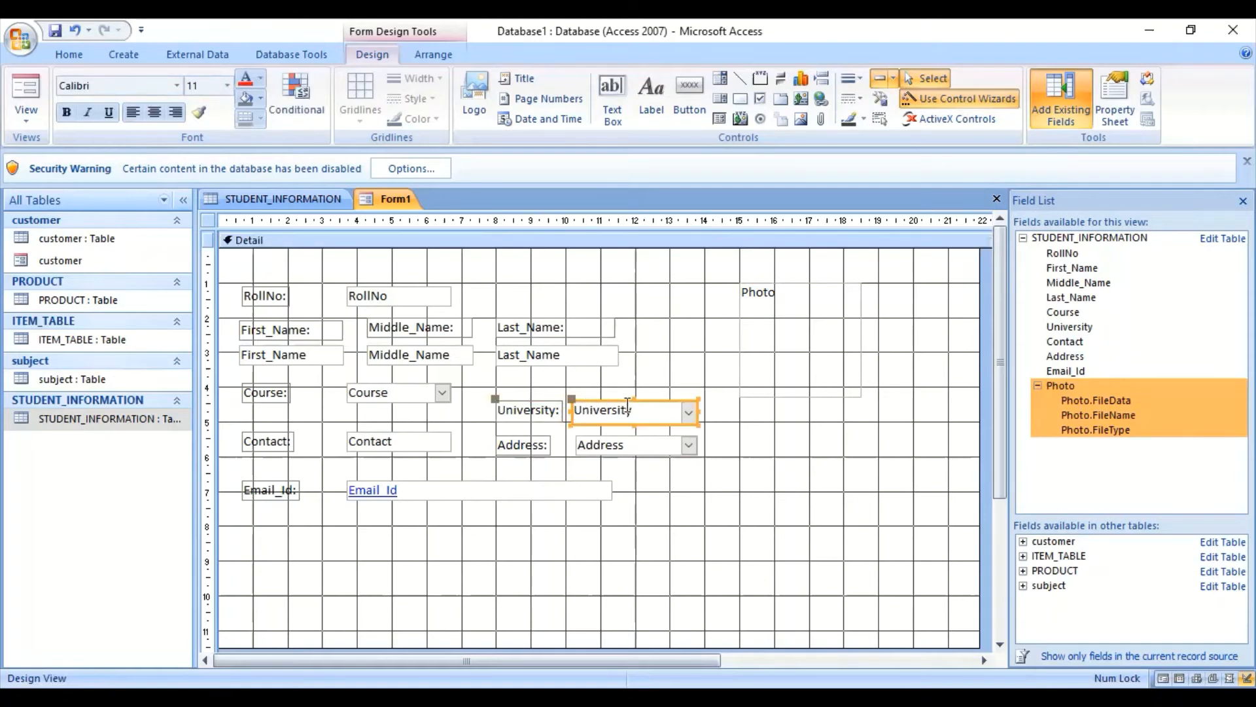
left_click(634, 404)
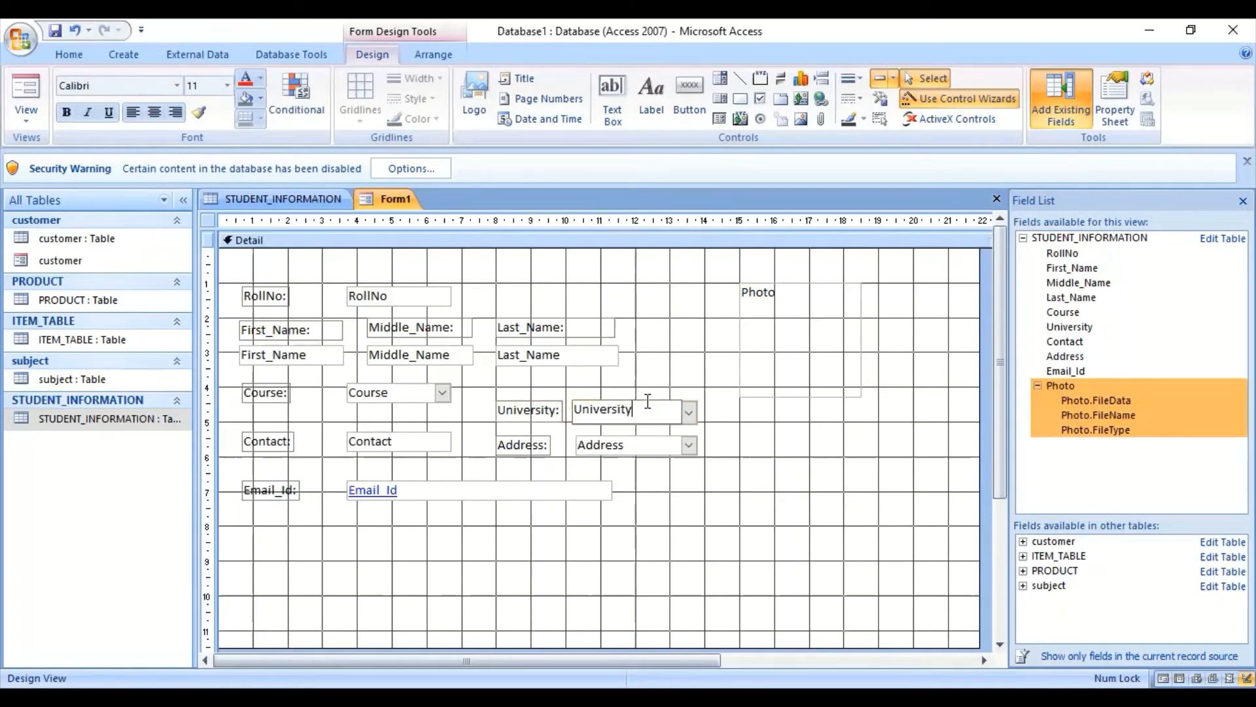
left_click(698, 419)
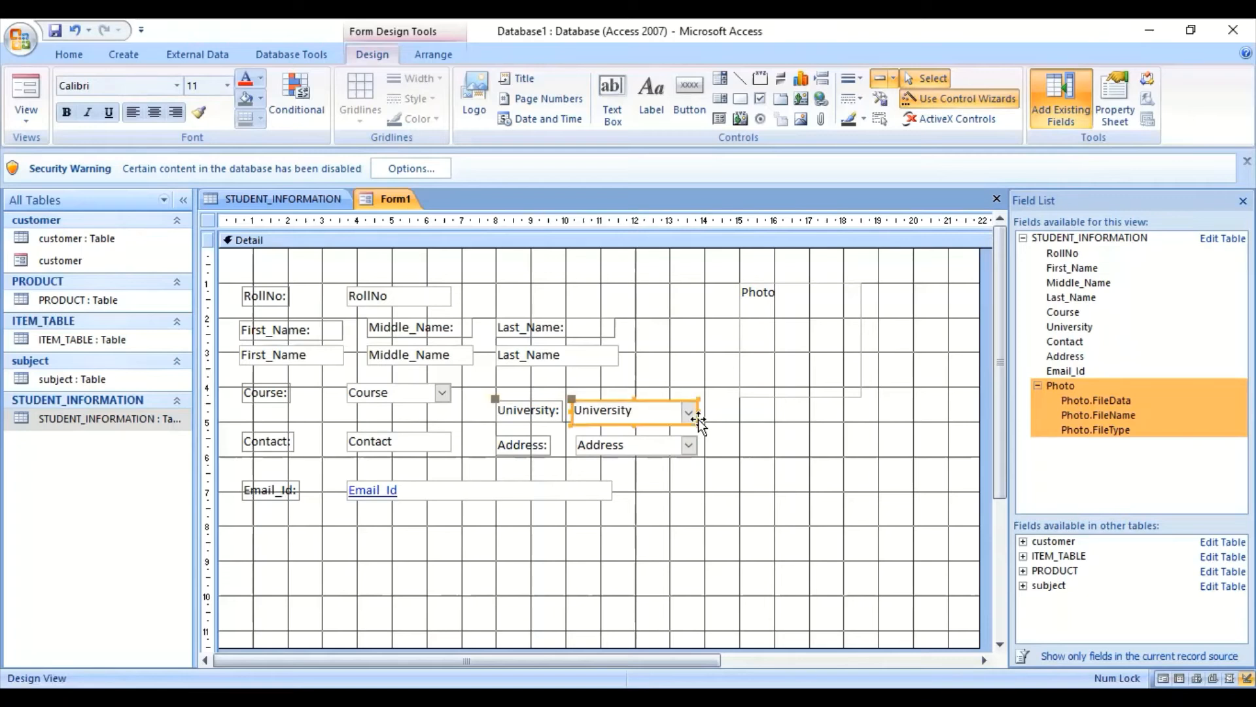
key("Up")
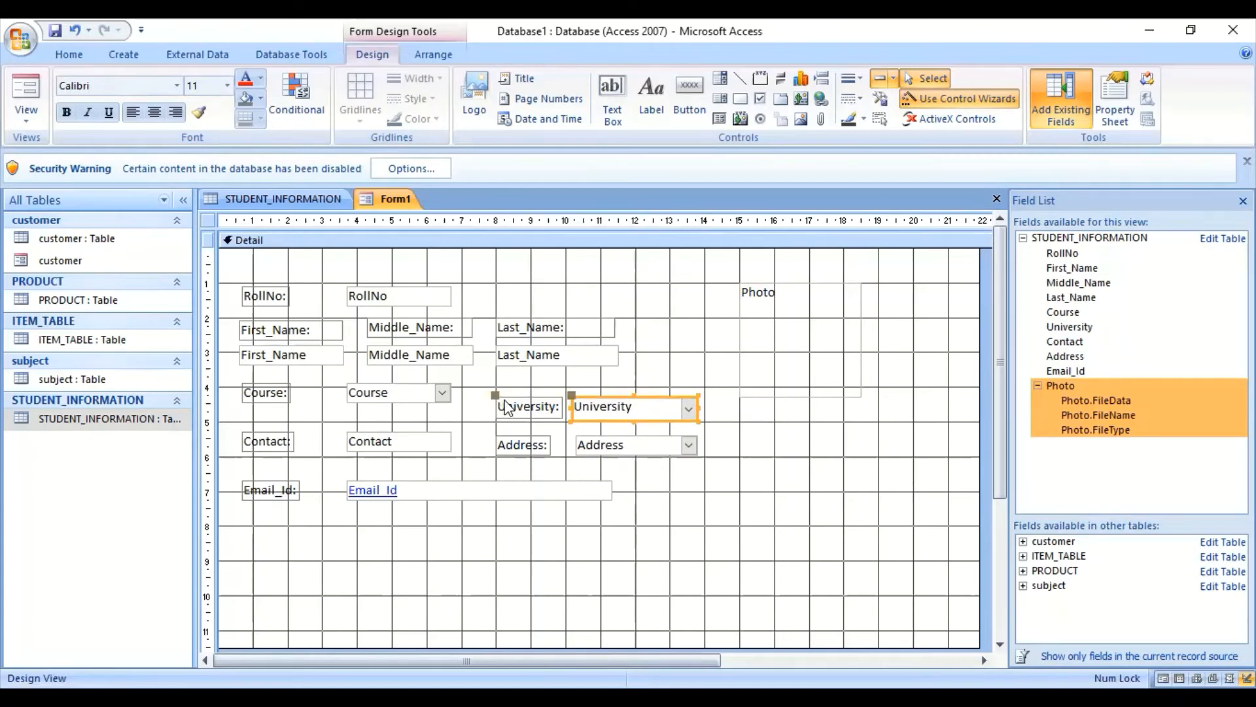
left_click_drag(498, 396, 494, 397)
left_click(773, 458)
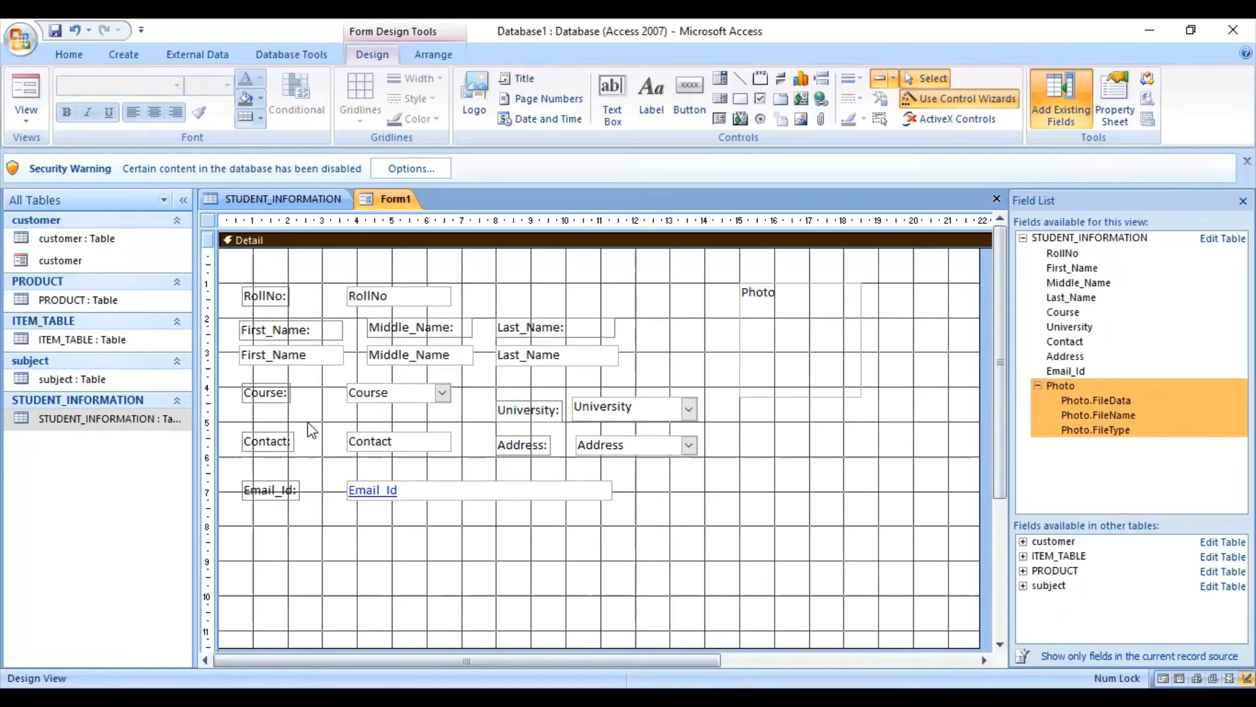
- Move the Course combo box closer to its label, keeping the label aligned above the Contact label
left_click(347, 395)
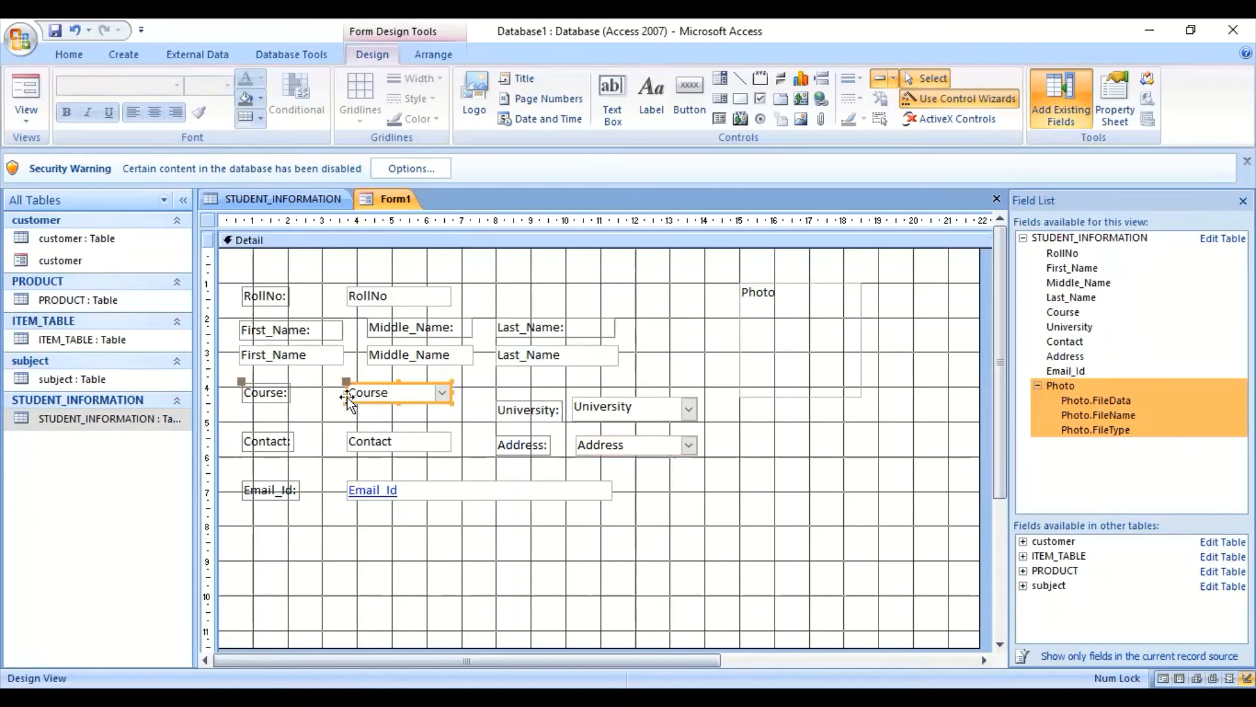
key("Left")
key("Left")
key("Left")
key("Left")
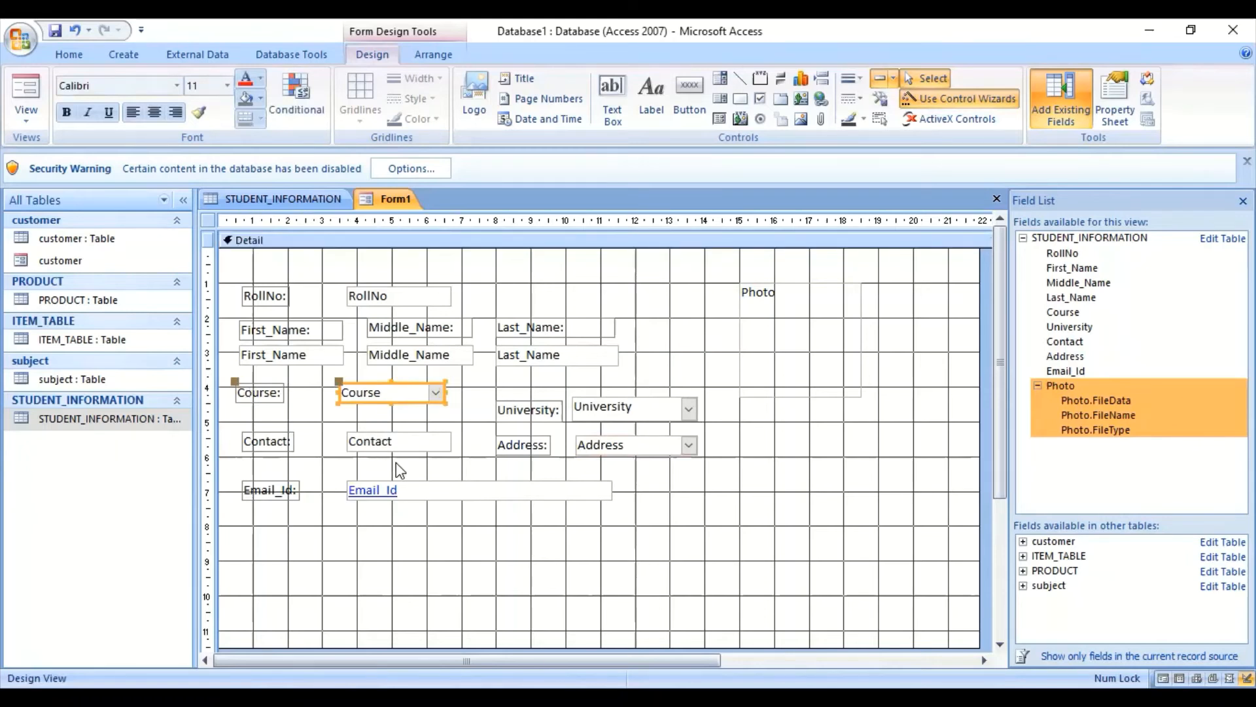
left_click_drag(226, 381, 238, 380)
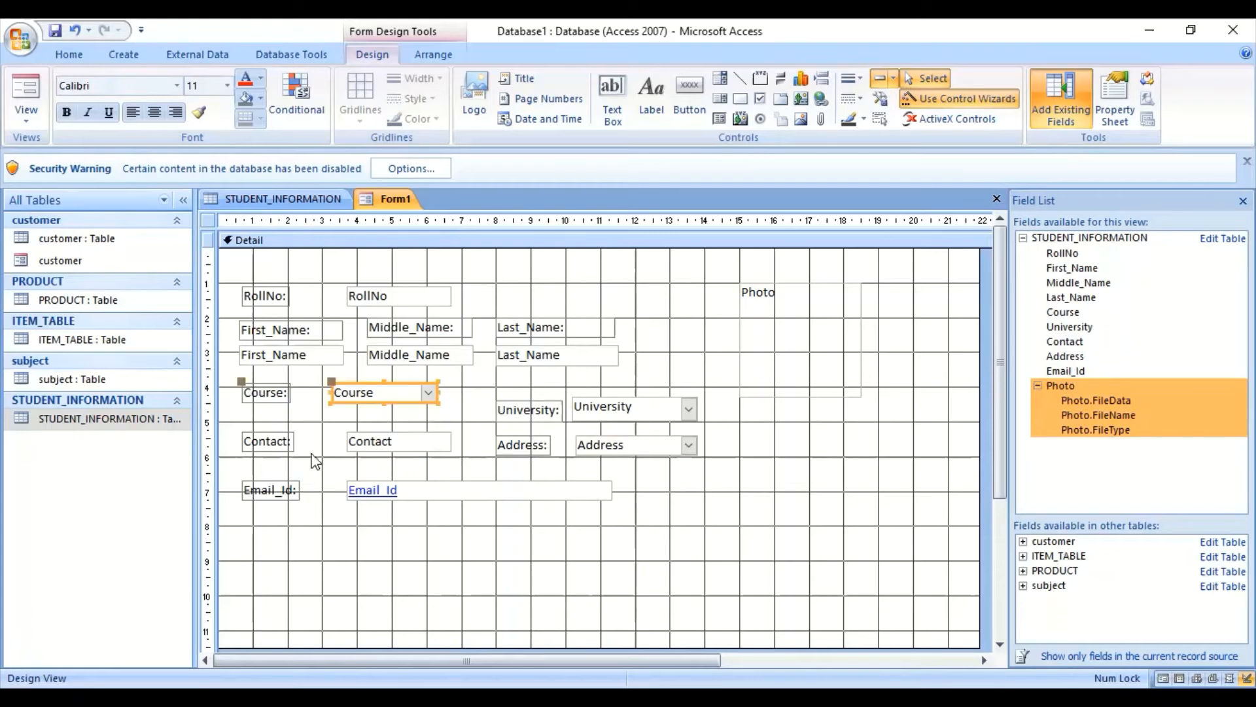
- Move the Contact text box closer to its label so it lines up beneath the Course combo box
left_click(353, 447)
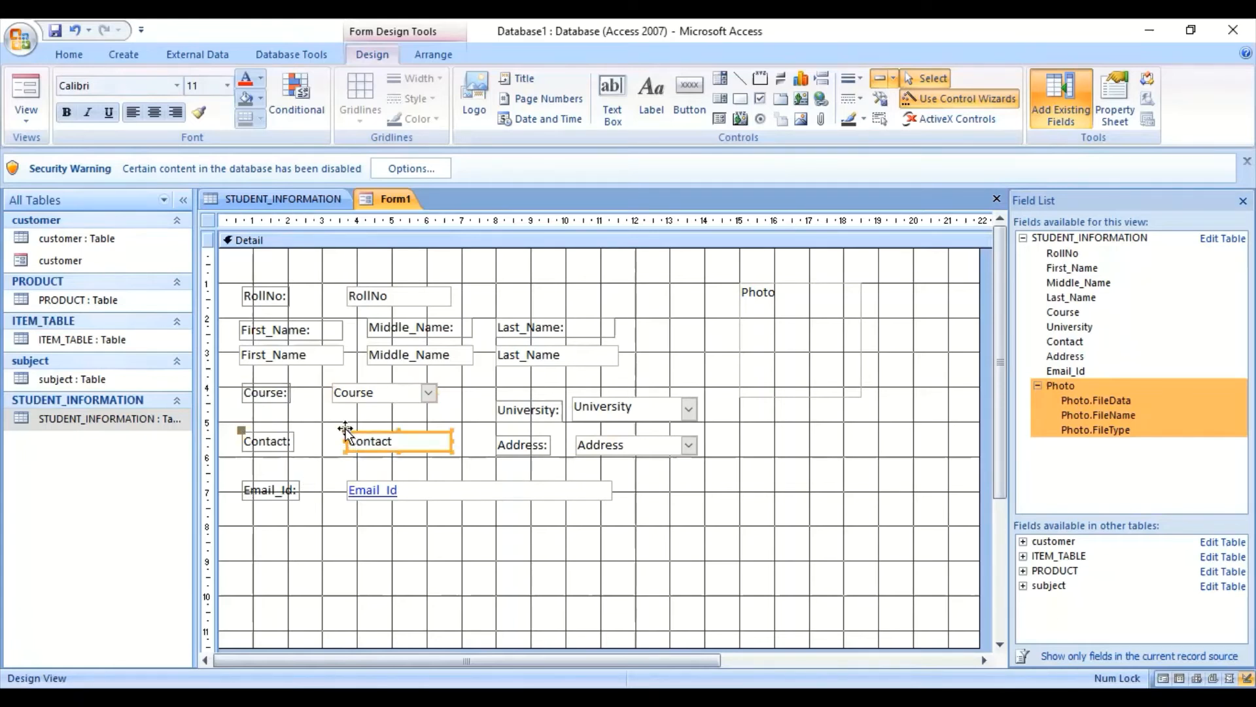
left_click_drag(354, 448, 329, 433)
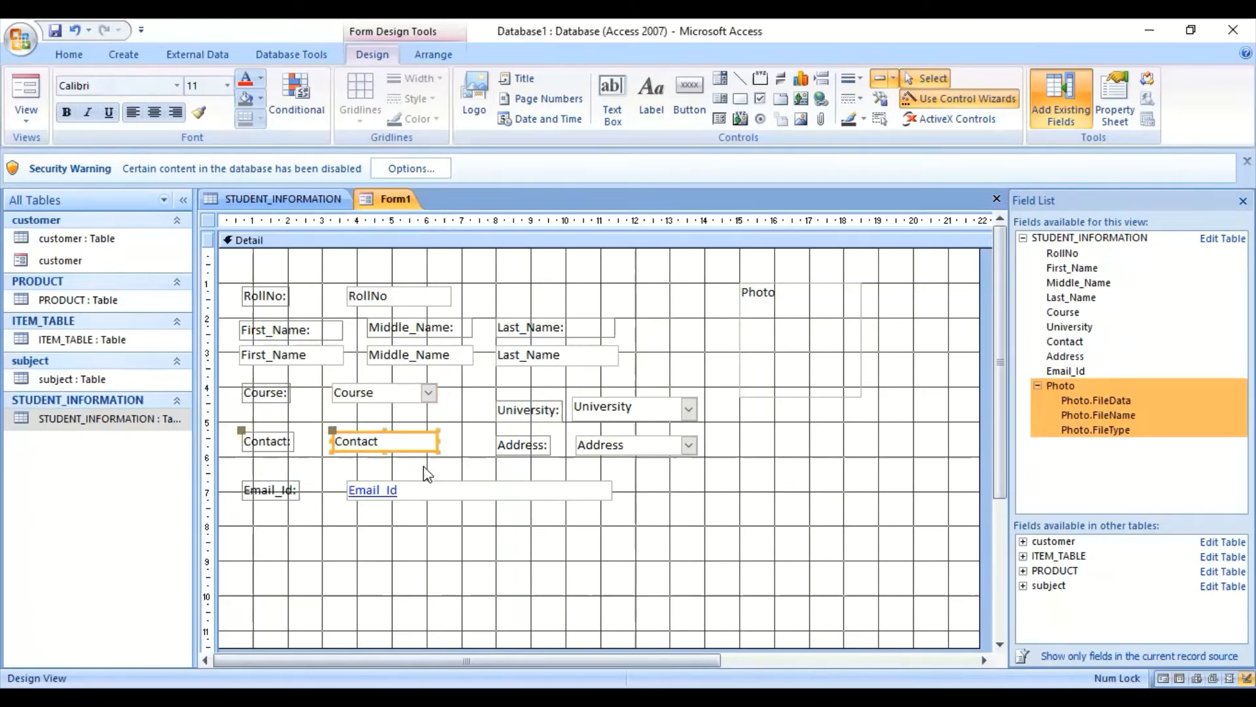
left_click(483, 433)
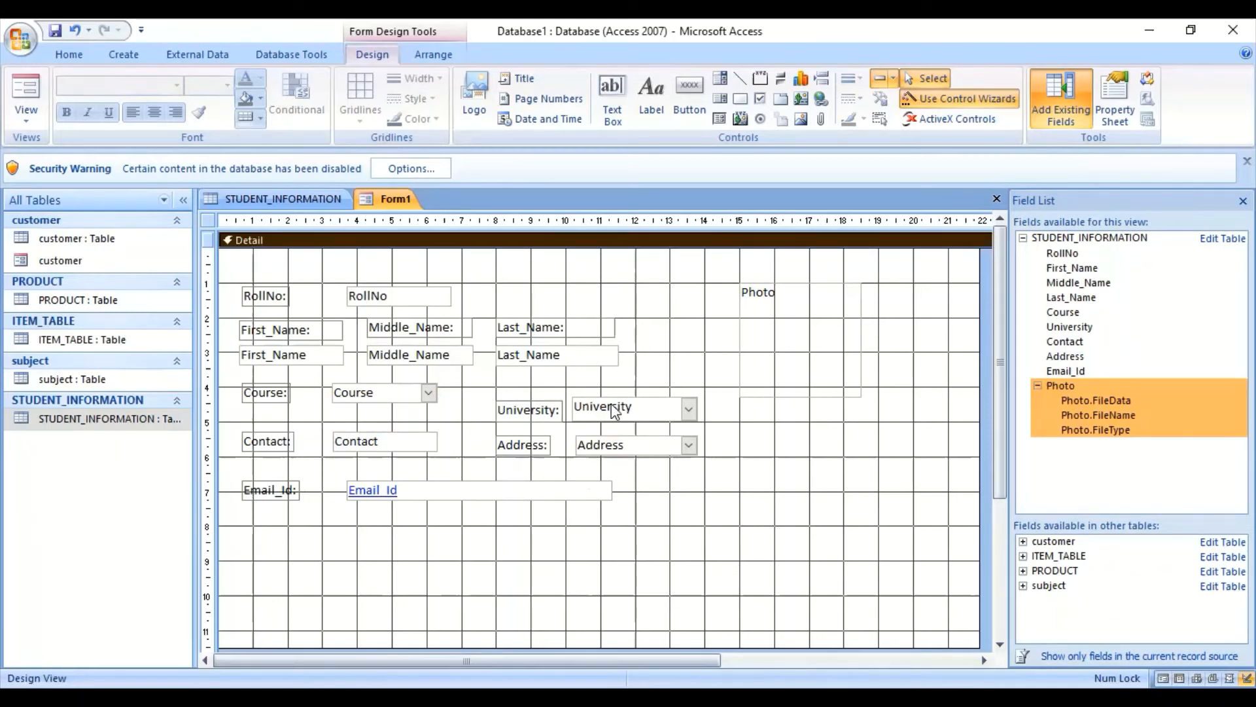
- Preview the arranged layout in Form View and return to Design View
right_click(385, 202)
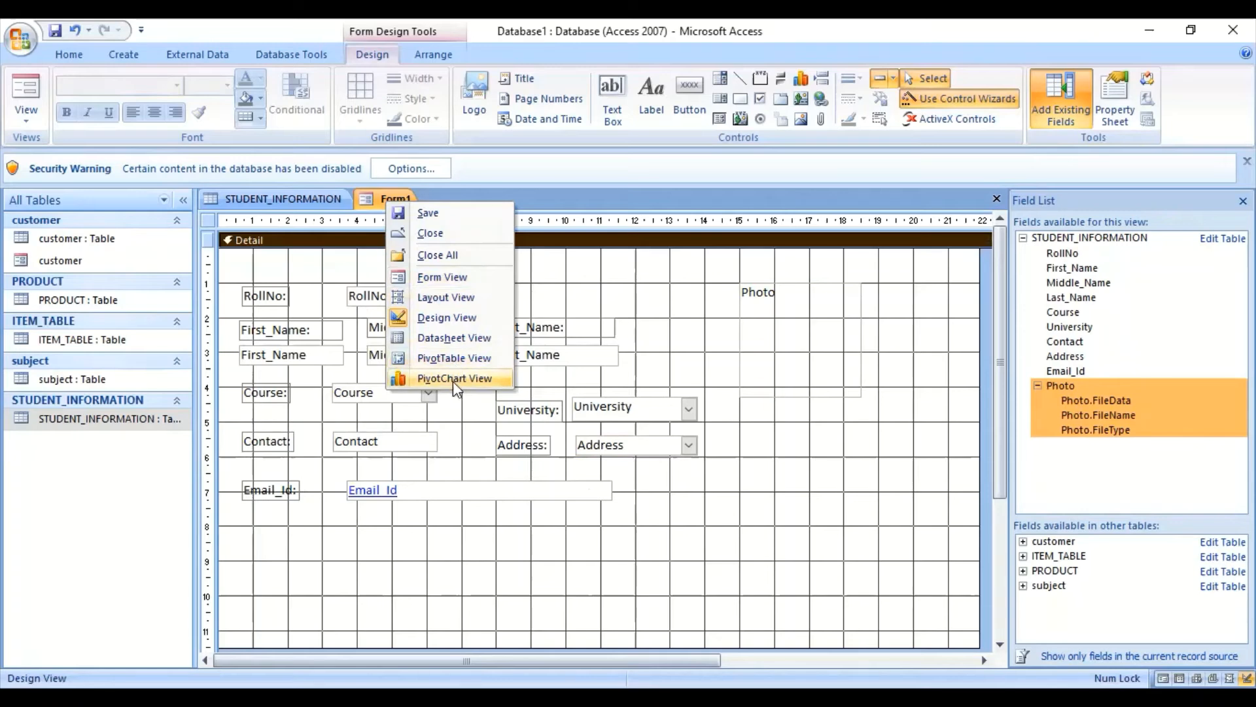
left_click(428, 277)
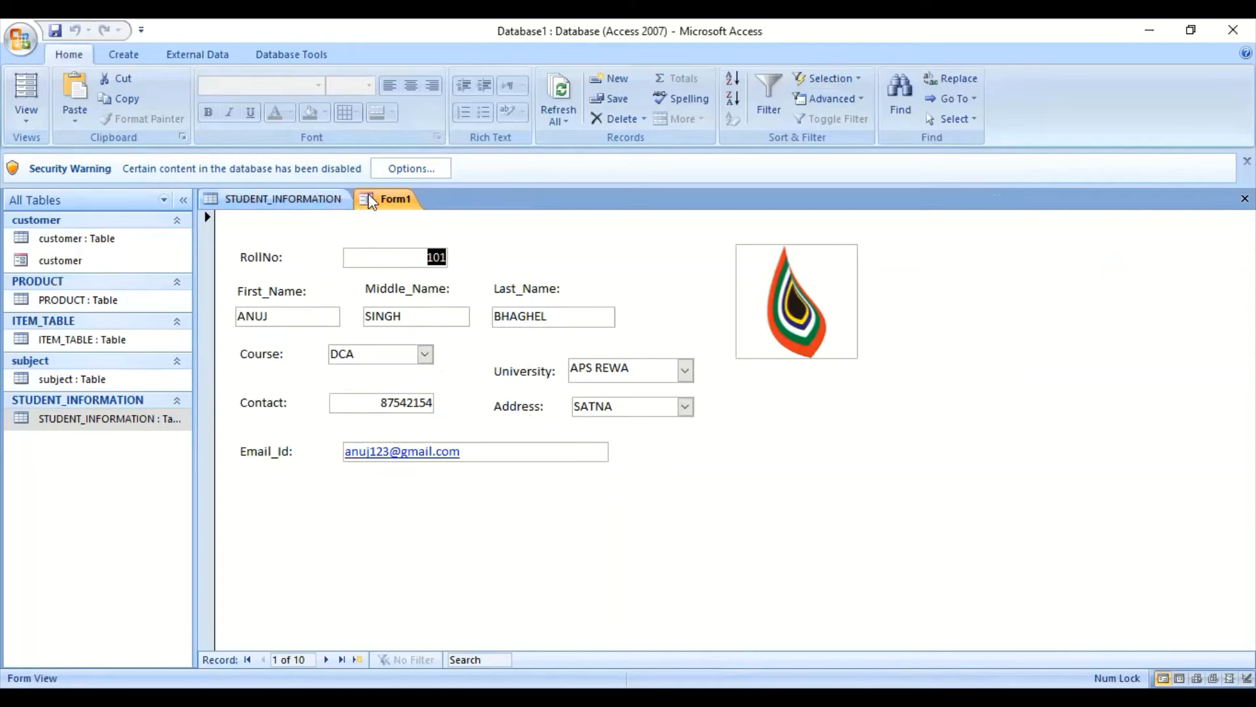
right_click(391, 202)
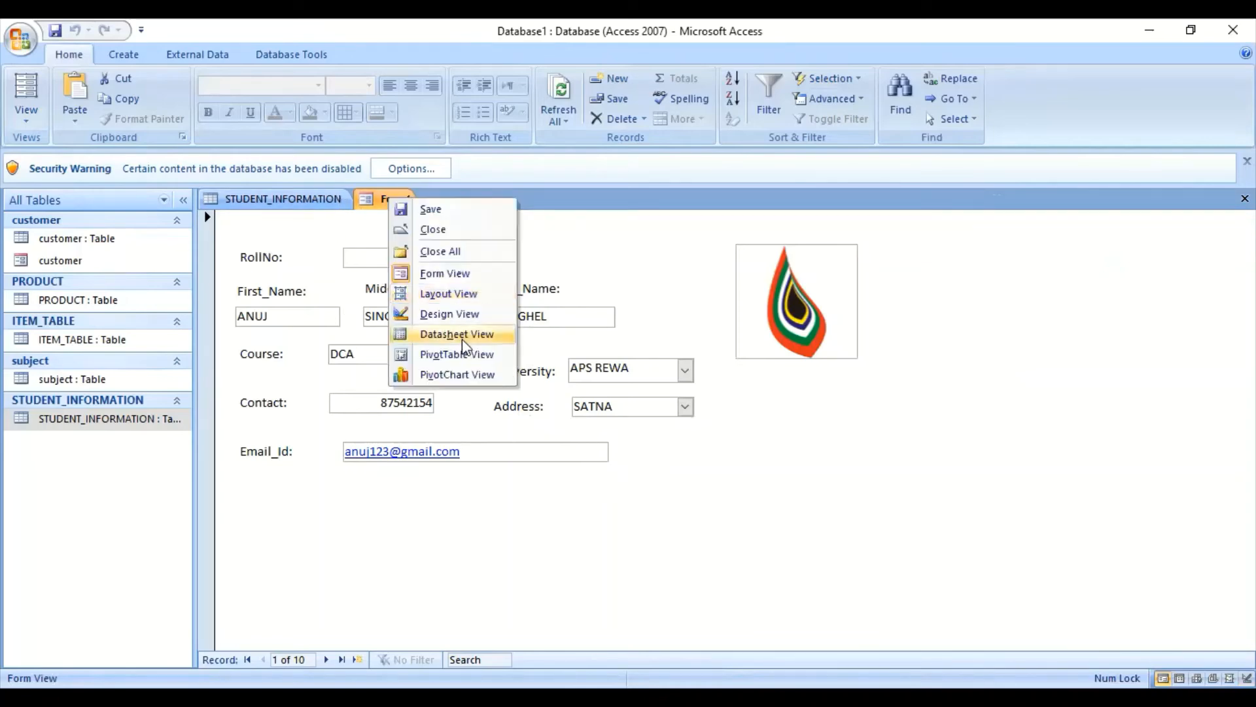
left_click(433, 315)
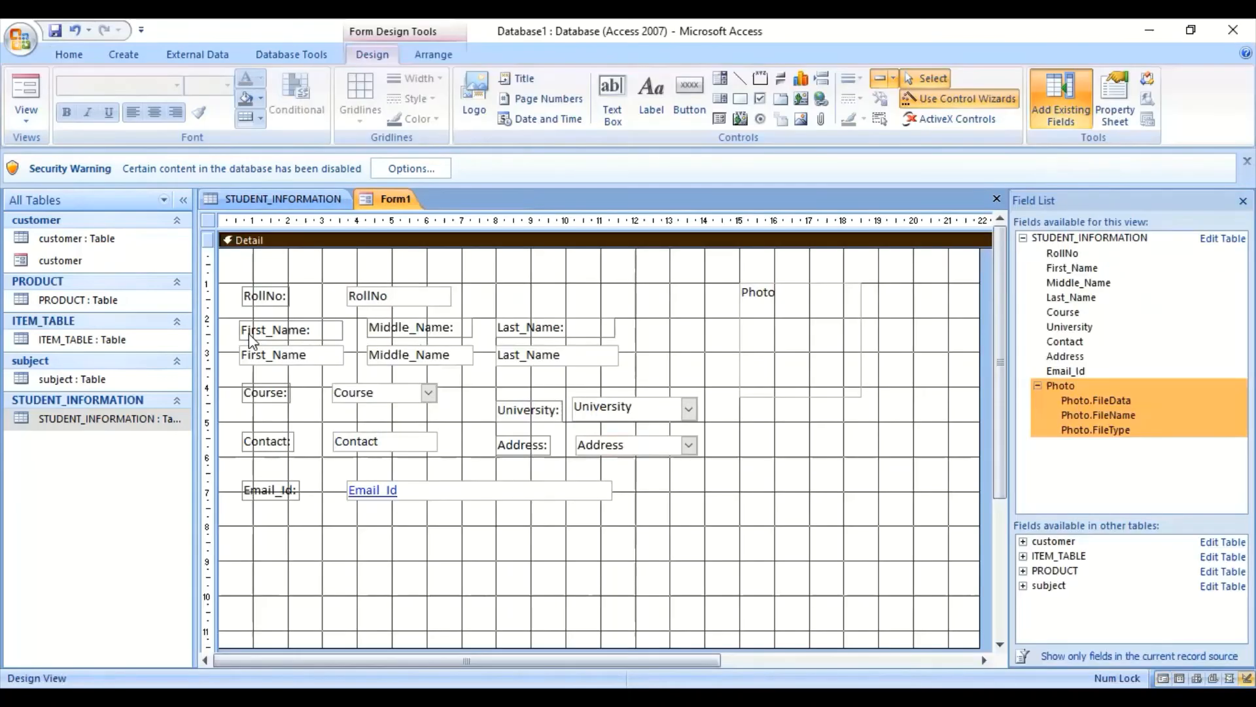
- Move the Course label and combo box down so they sit level with the University row
left_click(267, 390)
key("Down")
key("Down")
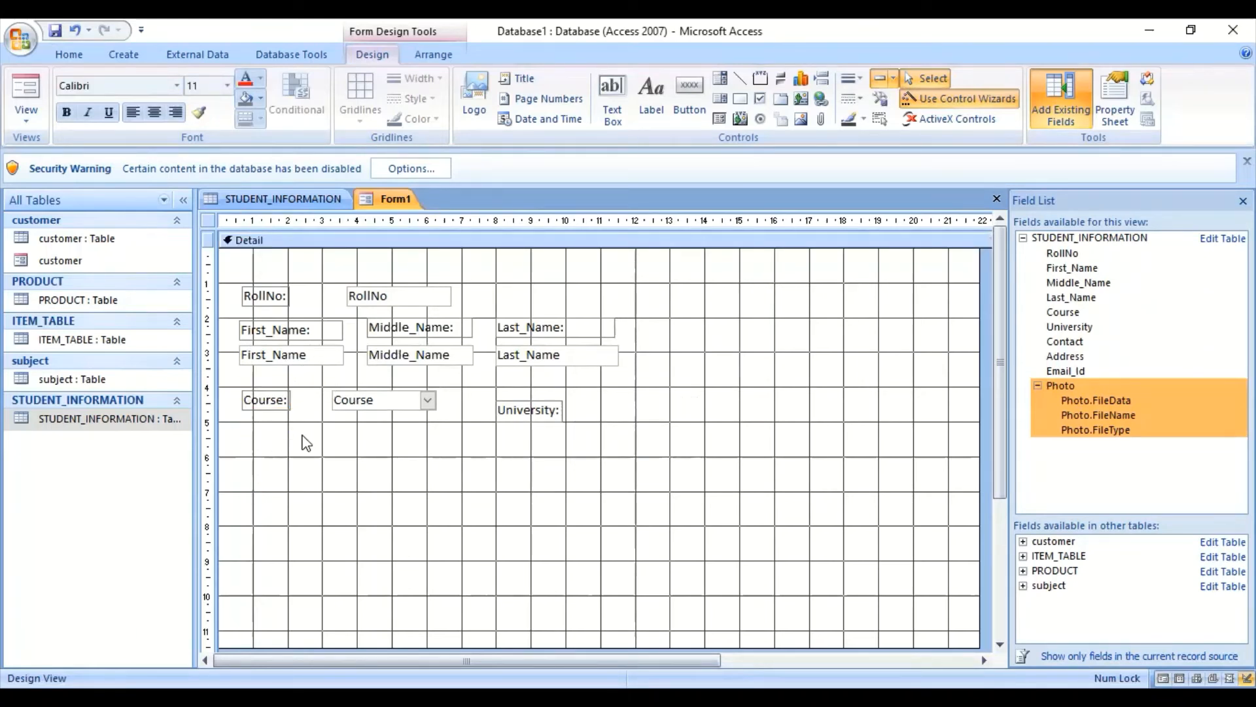
key("Down")
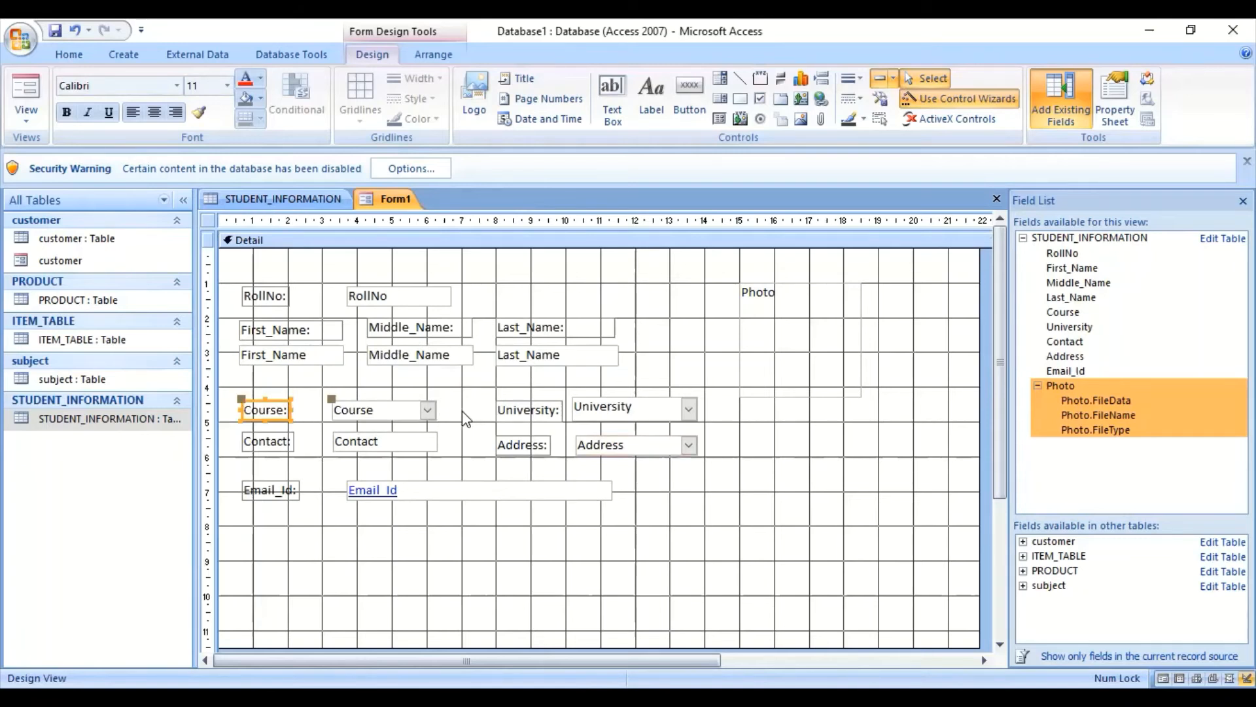
double_click(418, 418)
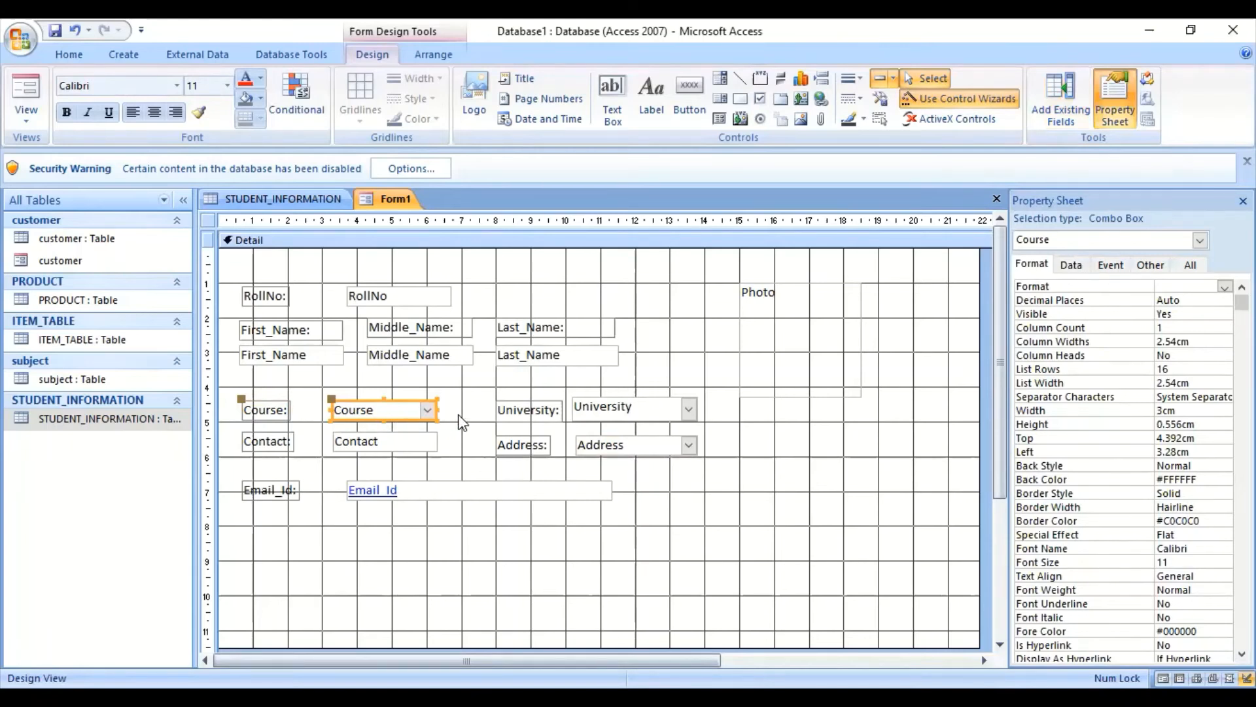
left_click(460, 422)
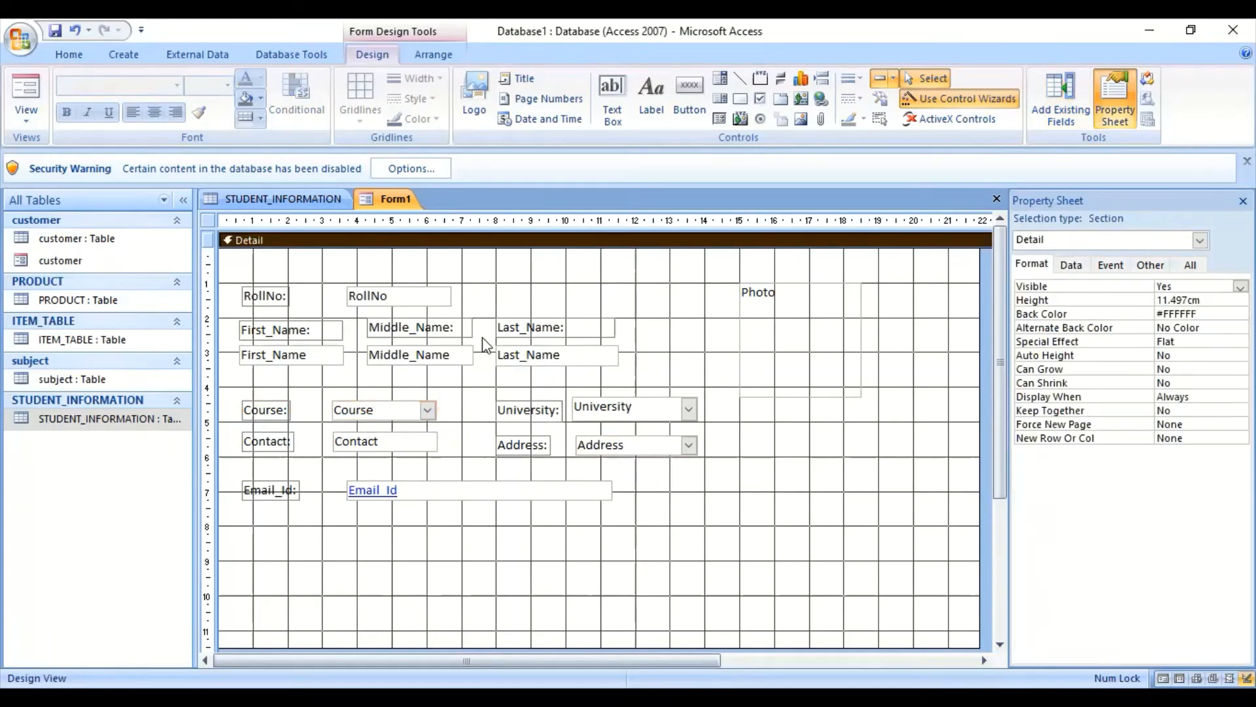
- Nudge the RollNo label and text box slightly up, keeping their original horizontal alignment
left_click(281, 292)
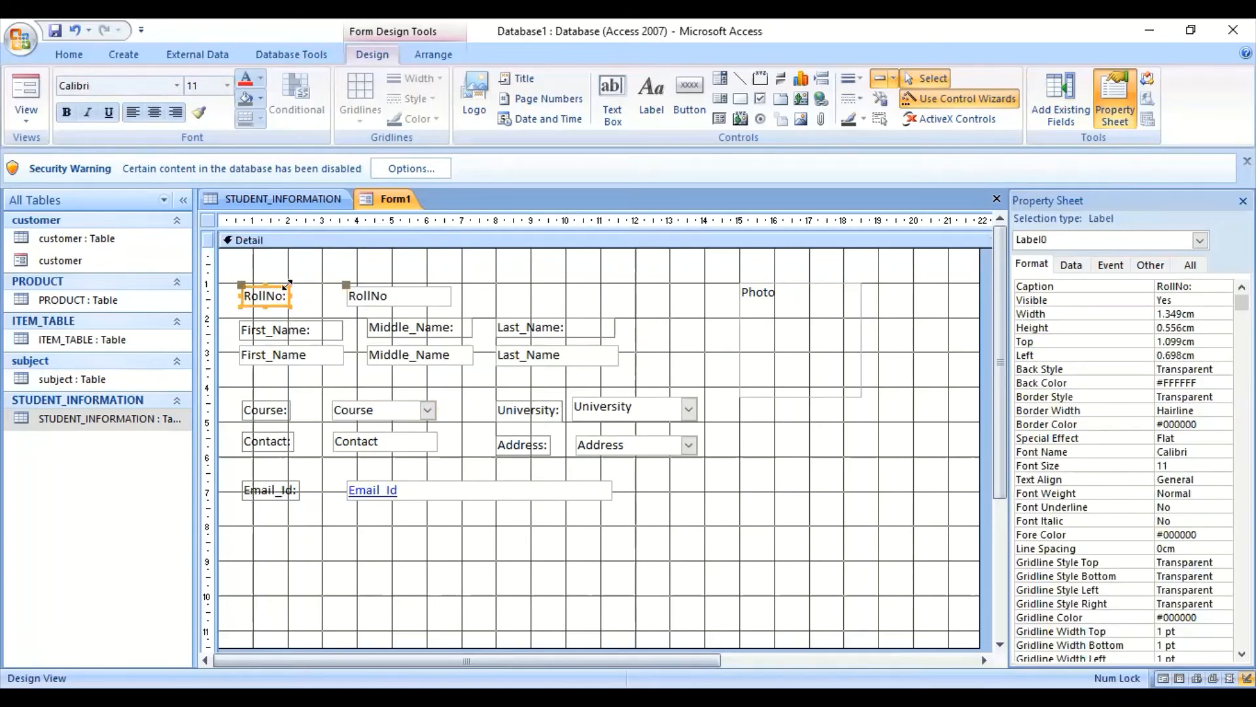
key("Up")
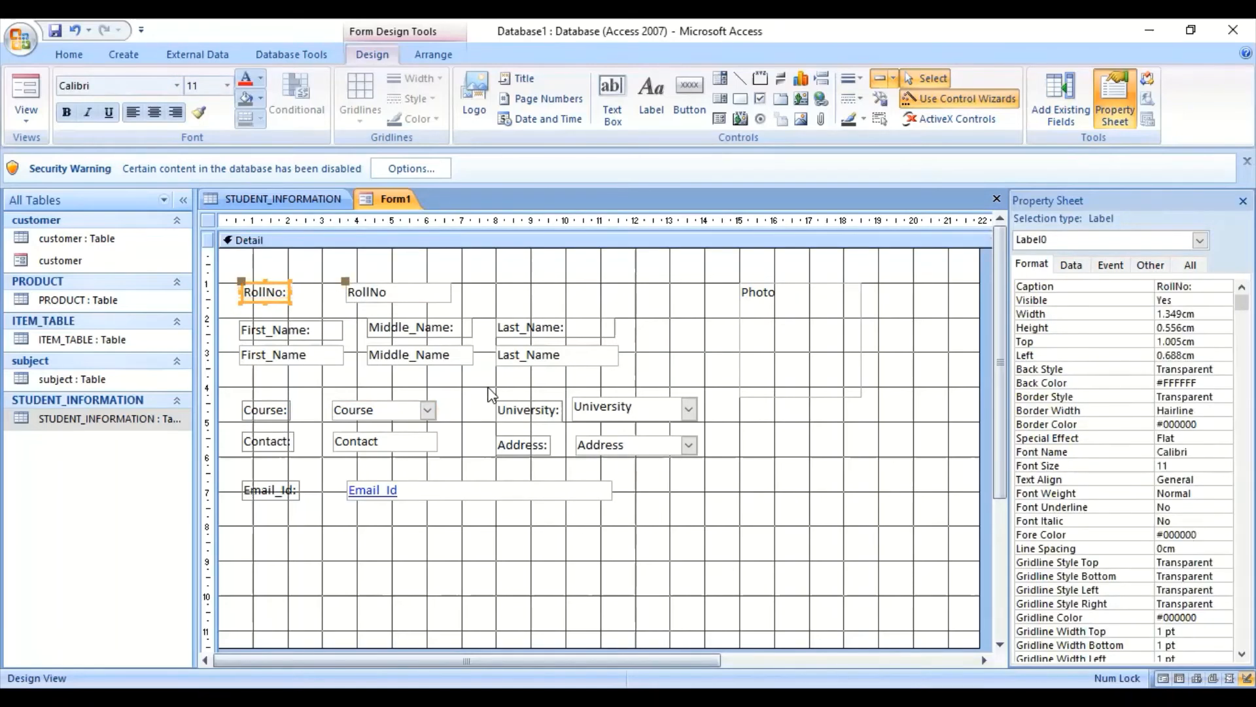
key("Right")
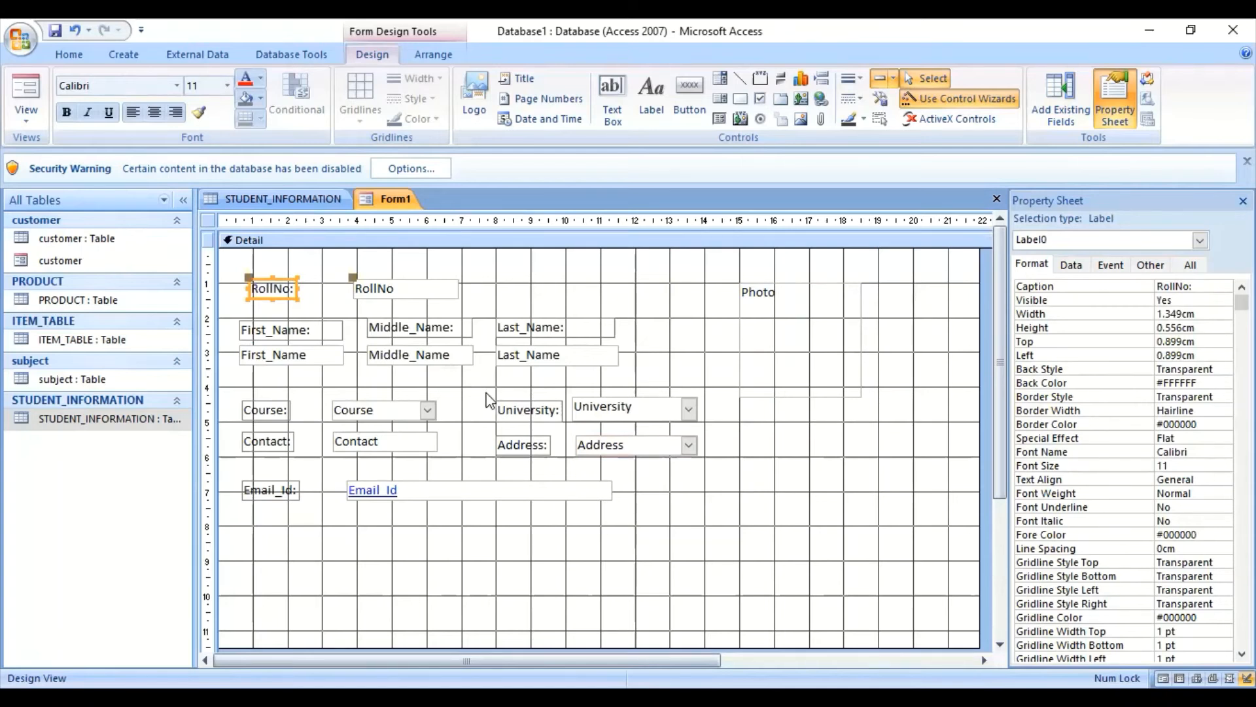
key("Left")
left_click(504, 286)
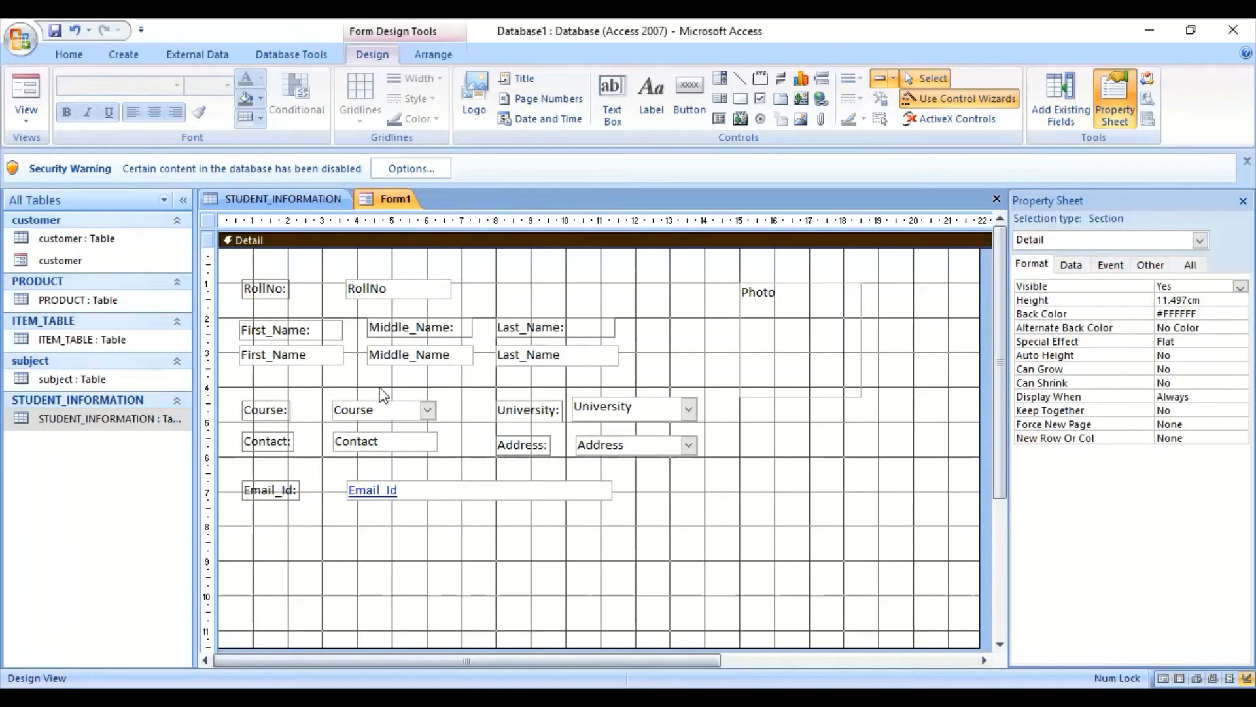
- Preview the form in Form View and step forward through the student records to record 6
right_click(386, 198)
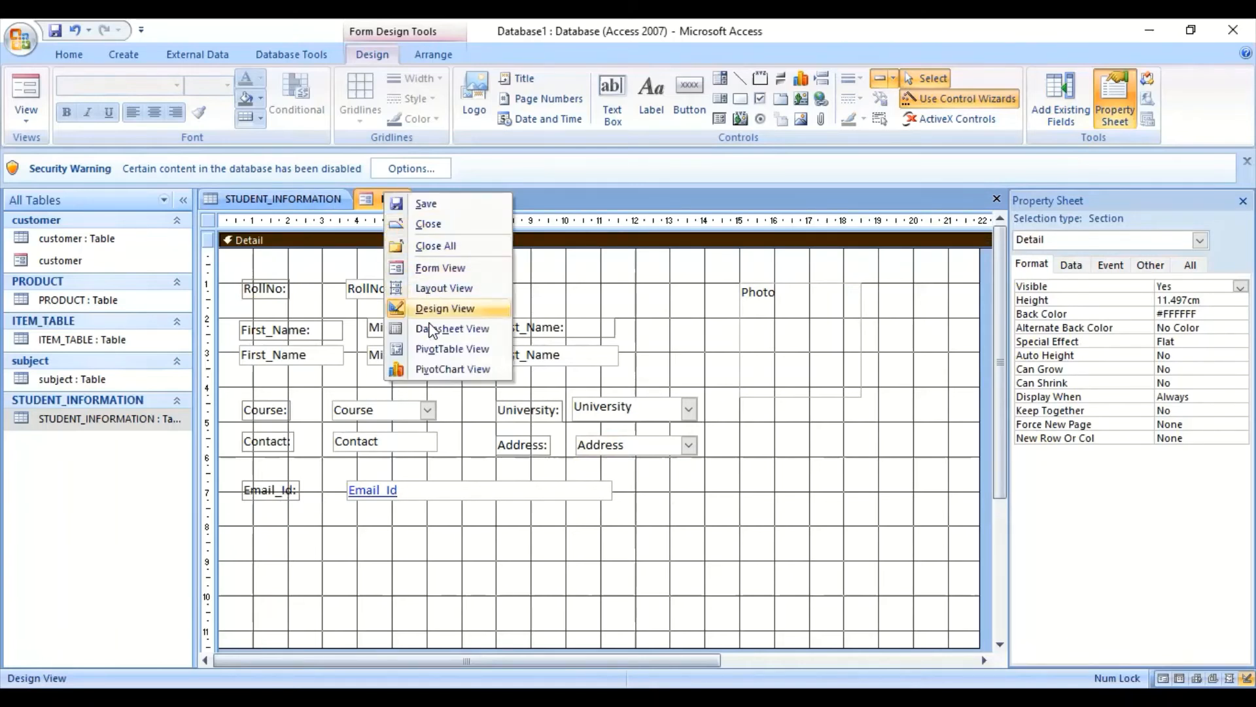
left_click(432, 261)
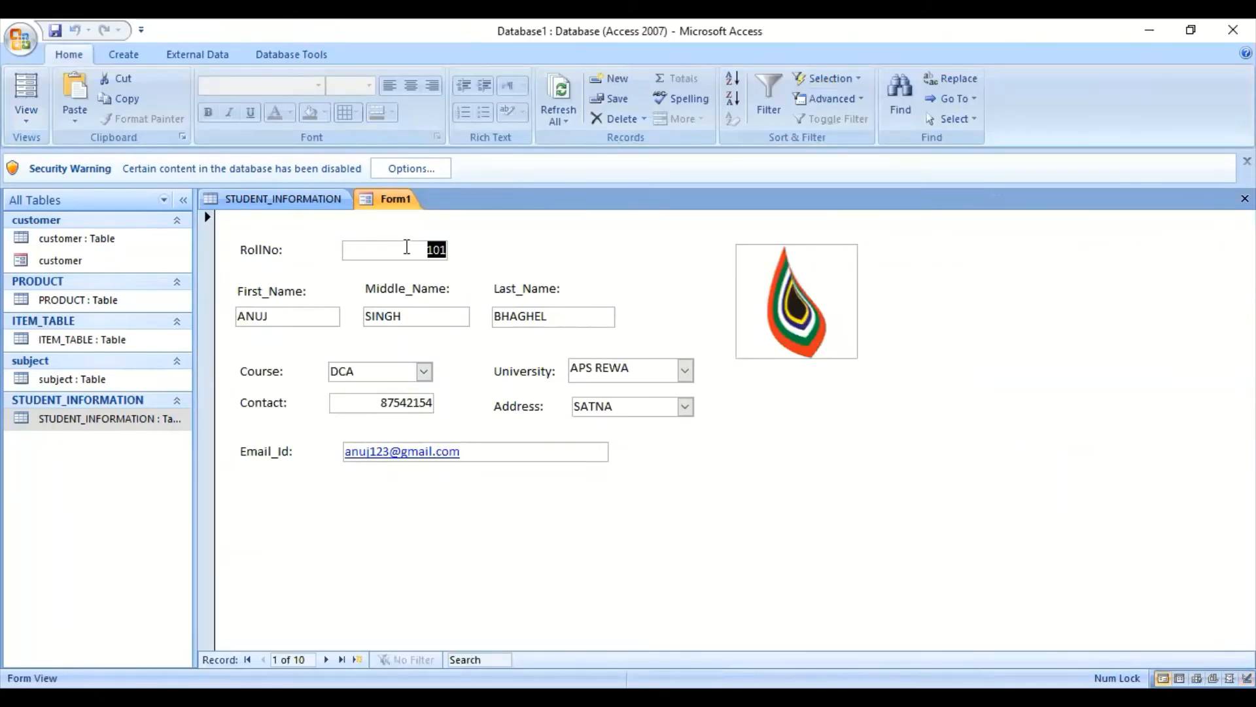
left_click(406, 247)
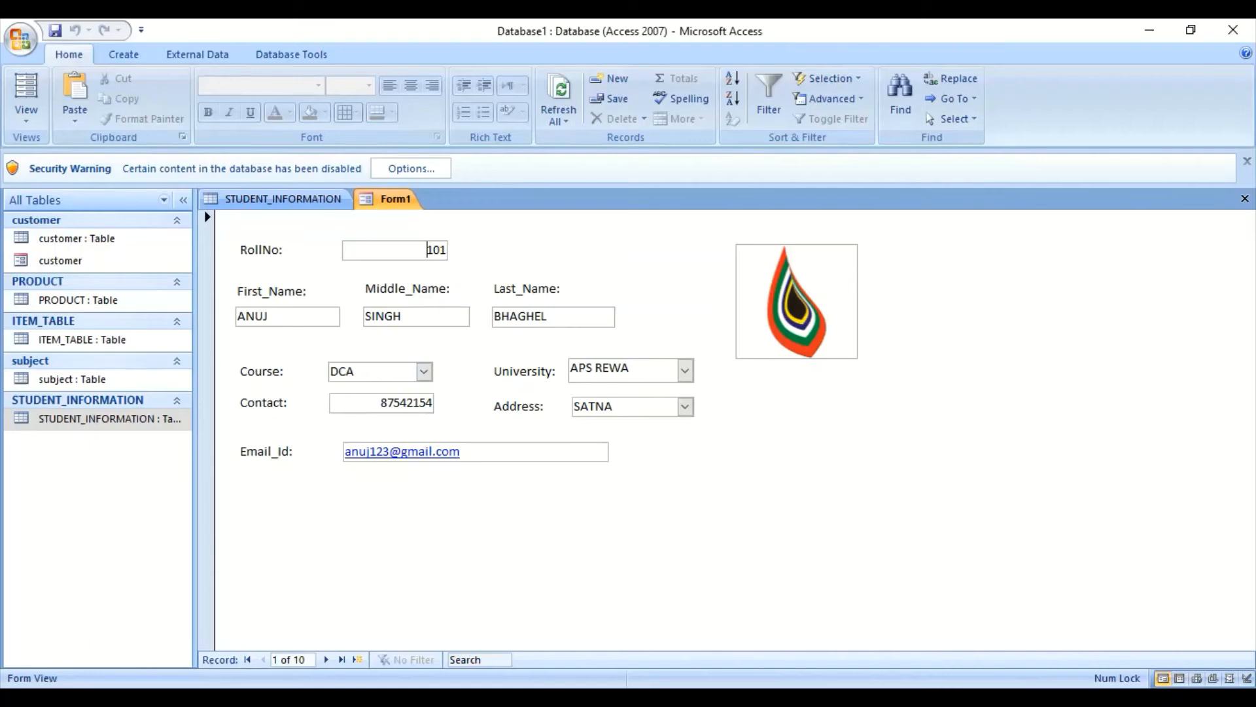
left_click(325, 660)
left_click(326, 660)
left_click(325, 660)
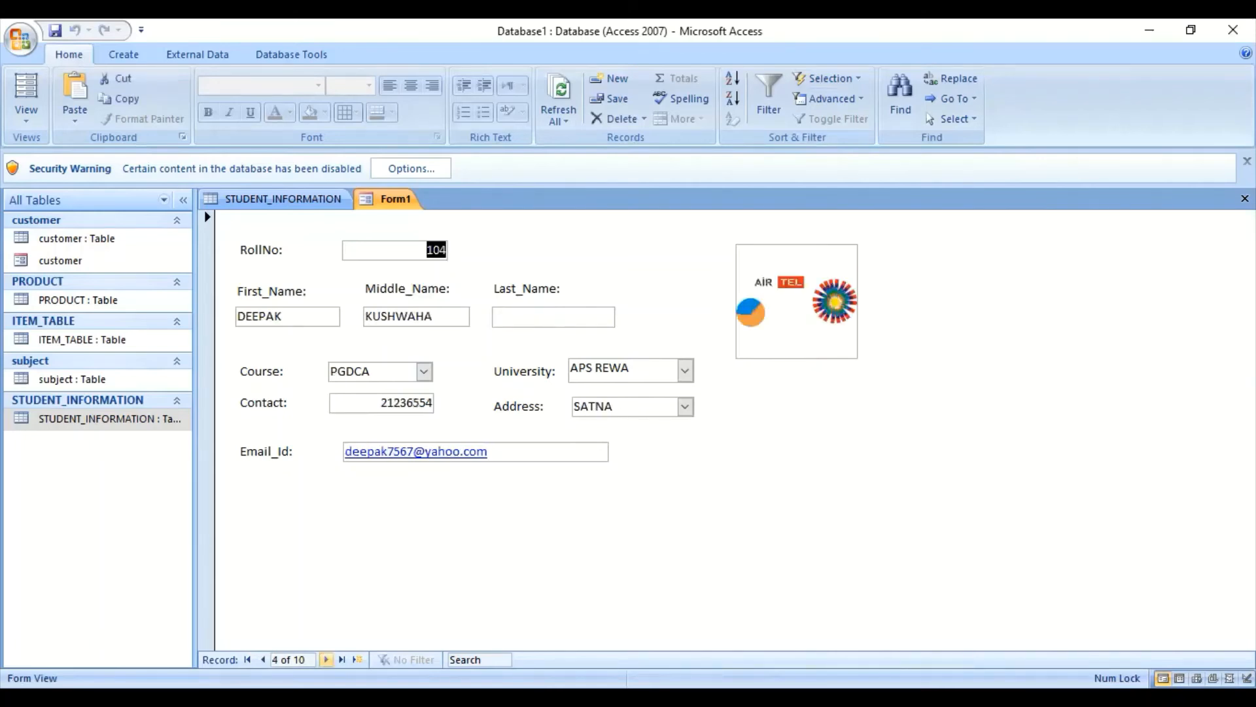
left_click(326, 660)
left_click(325, 660)
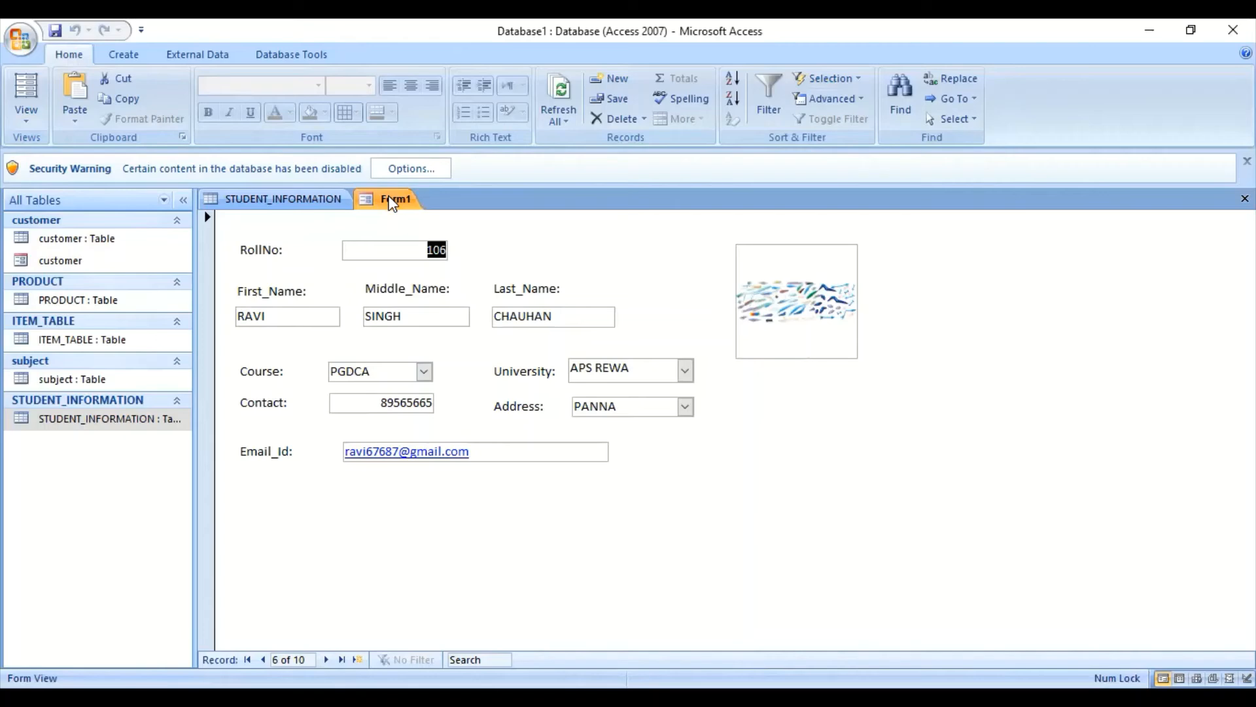
- Return to Design View and draw a command button about 1.3 cm wide and 0.6 cm high below the Email_Id label
right_click(392, 203)
left_click(445, 311)
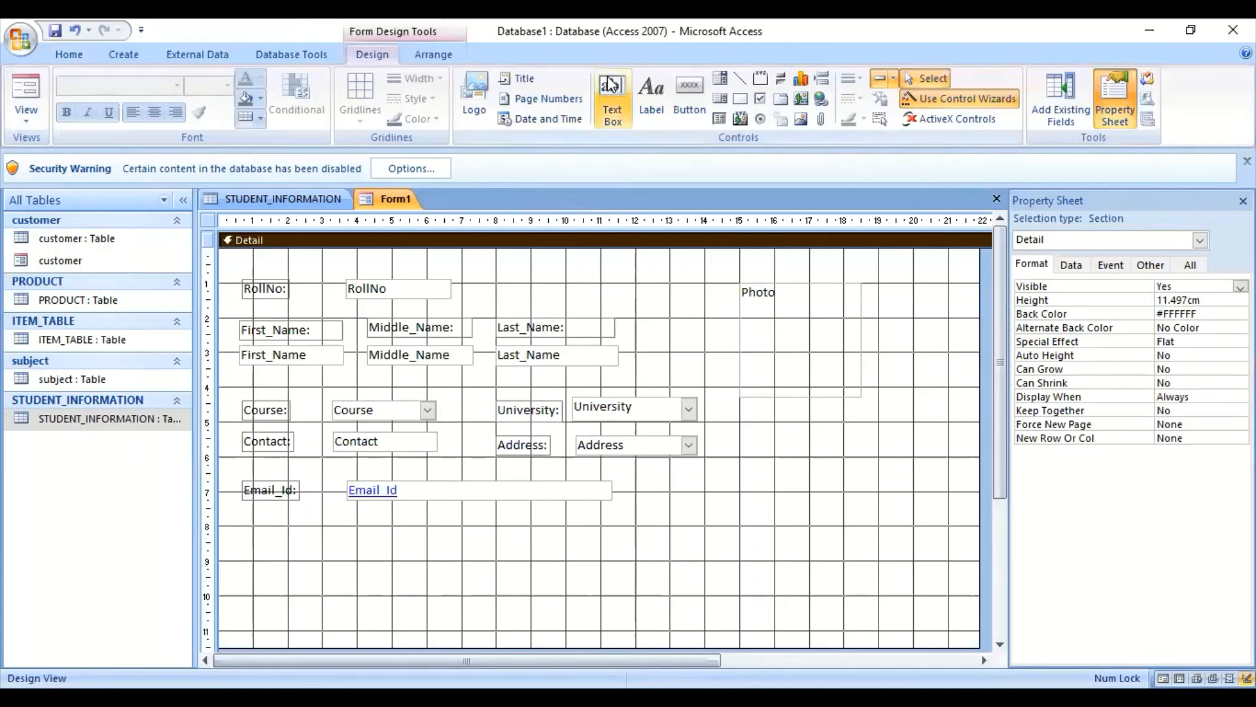
left_click(696, 86)
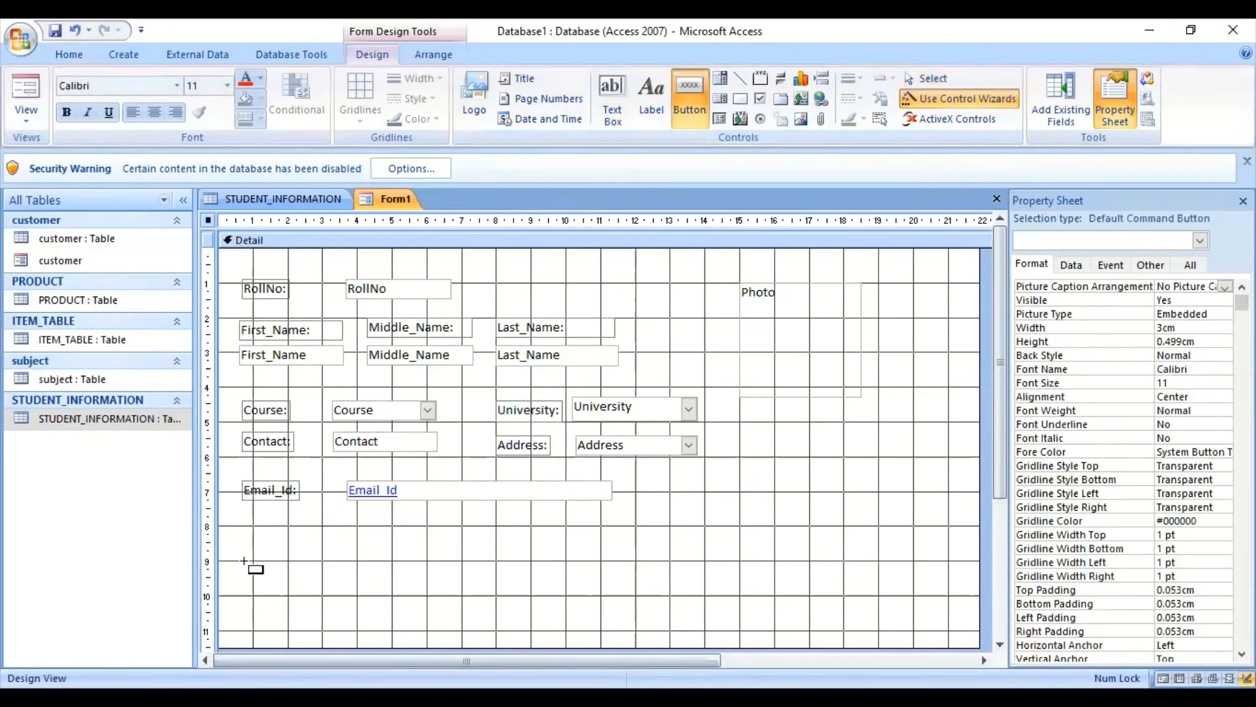
mouse_move(242, 549)
left_mouse_down()
mouse_move(311, 573)
mouse_move(288, 569)
left_mouse_up()
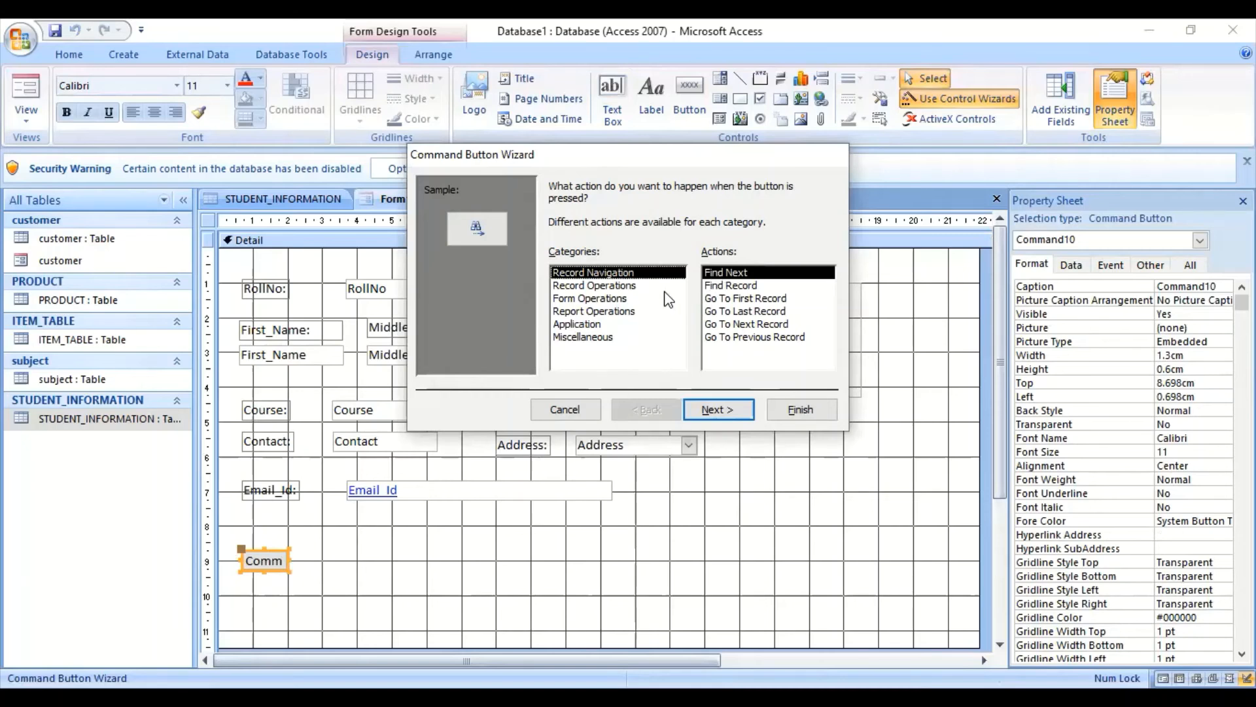
- Set the new command button to the Go To First Record navigation action with the Go To First picture, keeping the default name
left_click(745, 299)
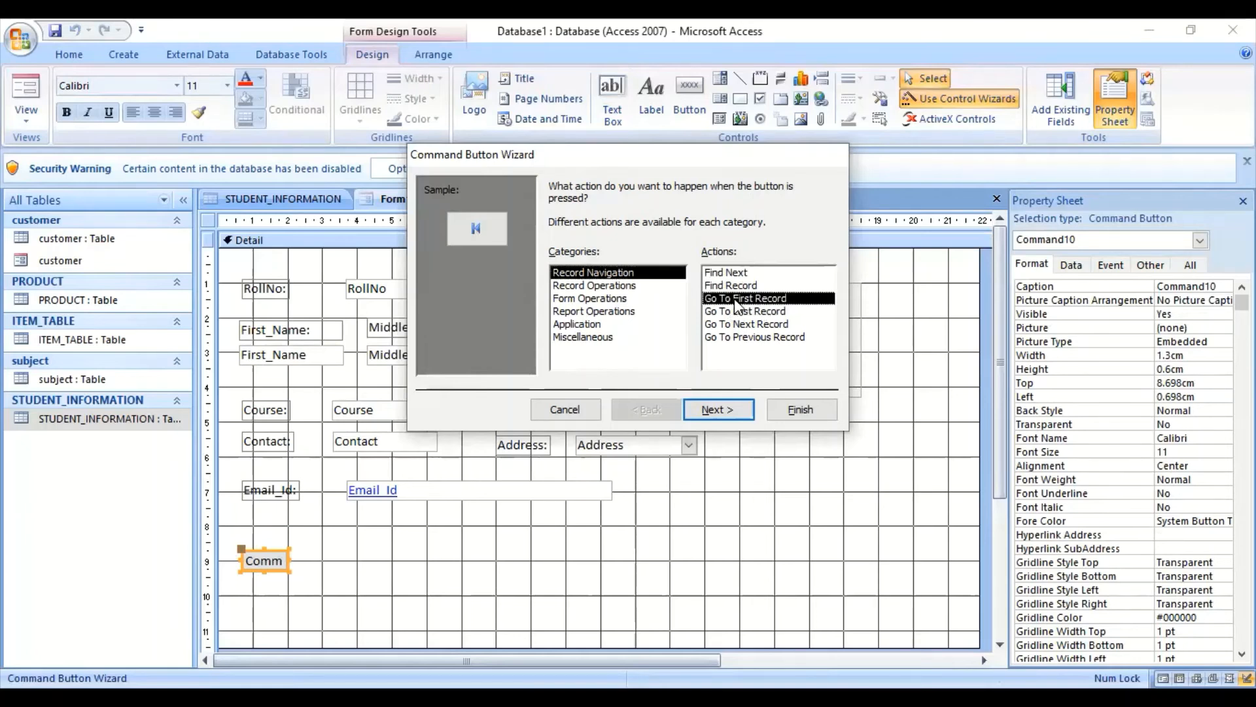
left_click(720, 409)
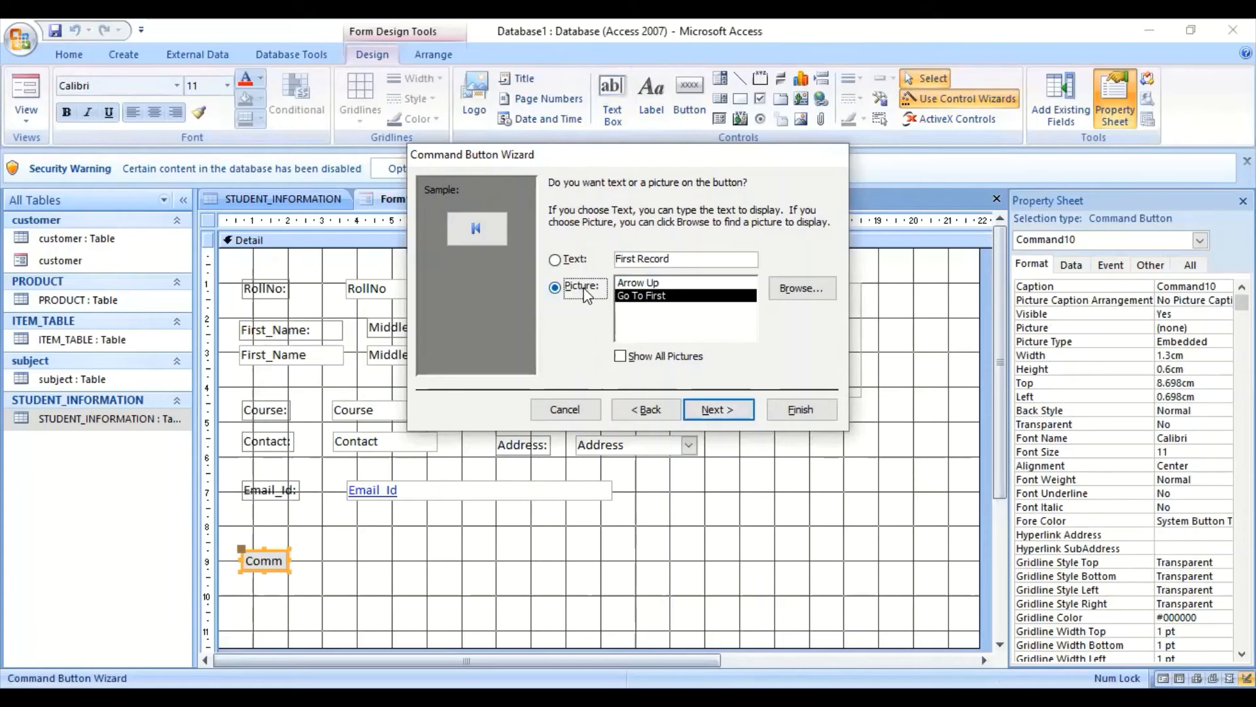
left_click(712, 408)
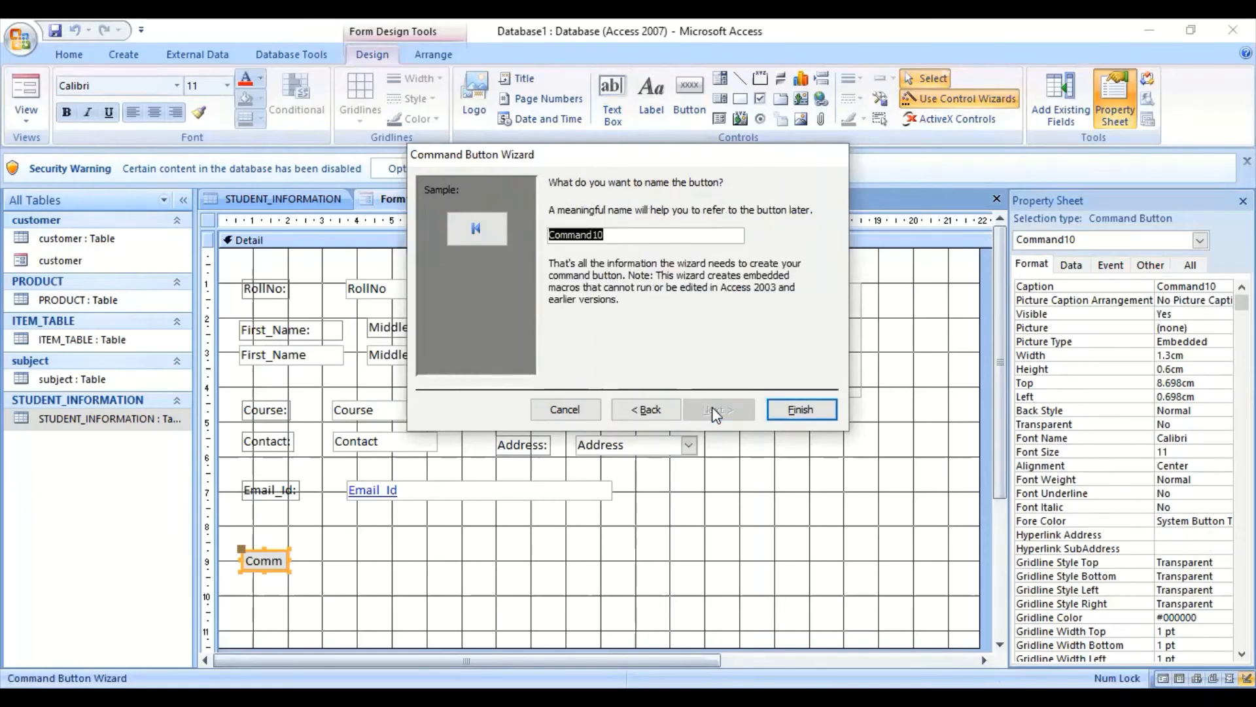
left_click(796, 408)
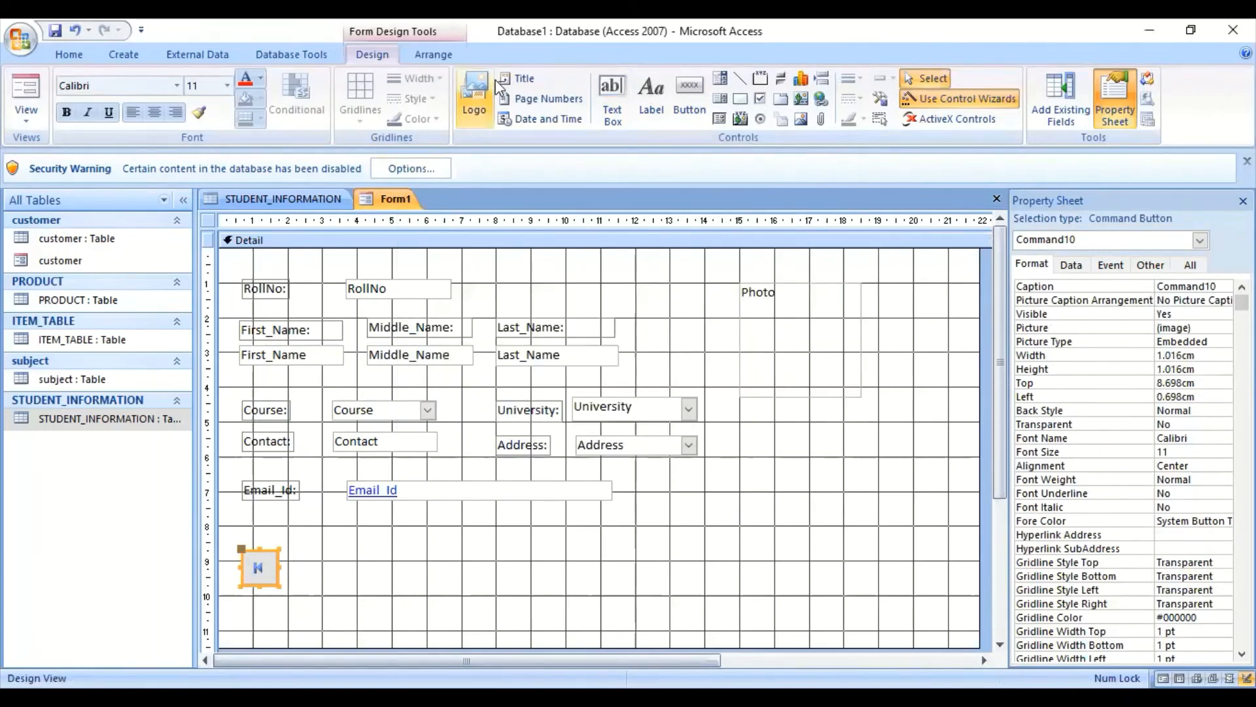
- Add a command button about 1.8 cm by 0.9 cm beside the first-record button, using Go To Previous Record and the Go To Previous picture
left_click(690, 98)
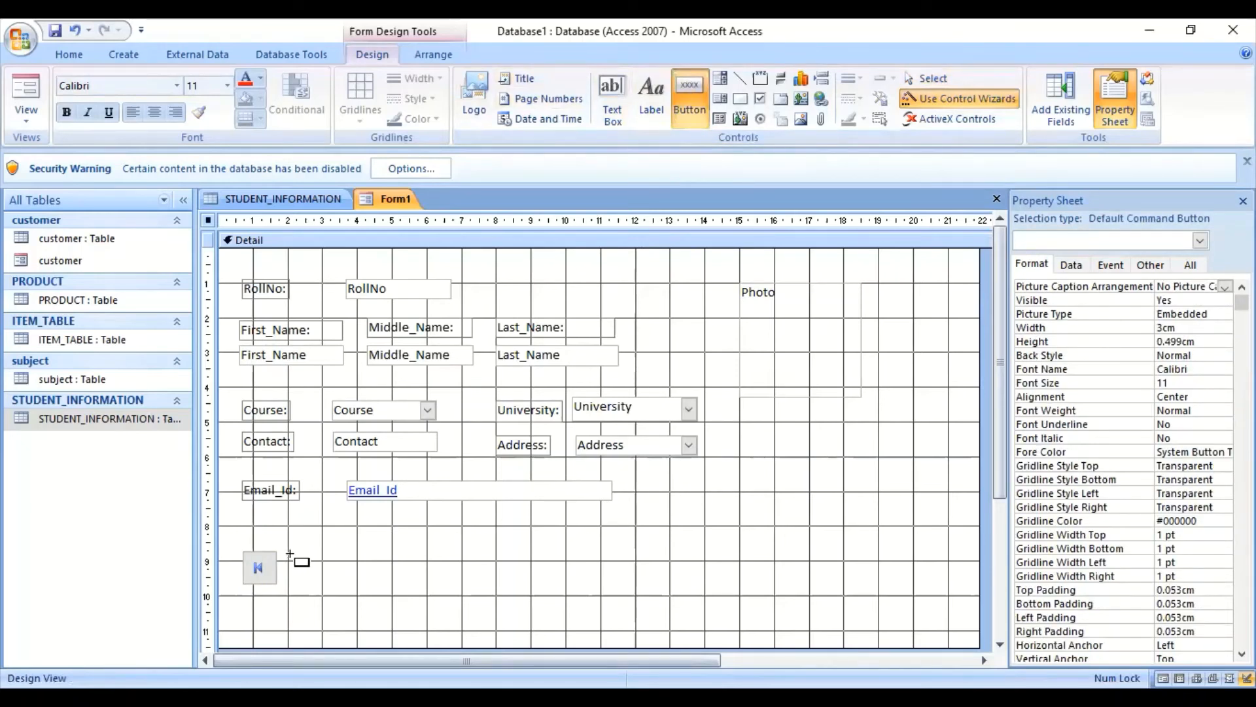
mouse_move(290, 553)
left_mouse_down()
mouse_move(365, 591)
mouse_move(356, 587)
left_mouse_up()
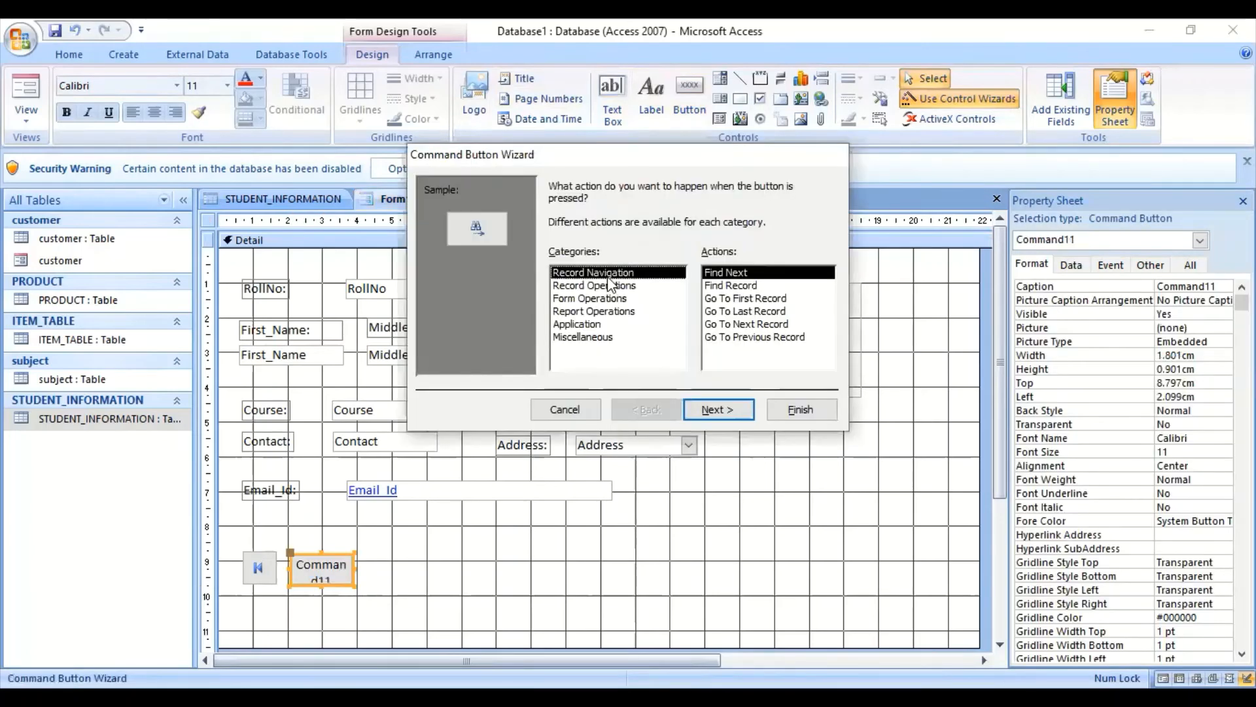
left_click(753, 337)
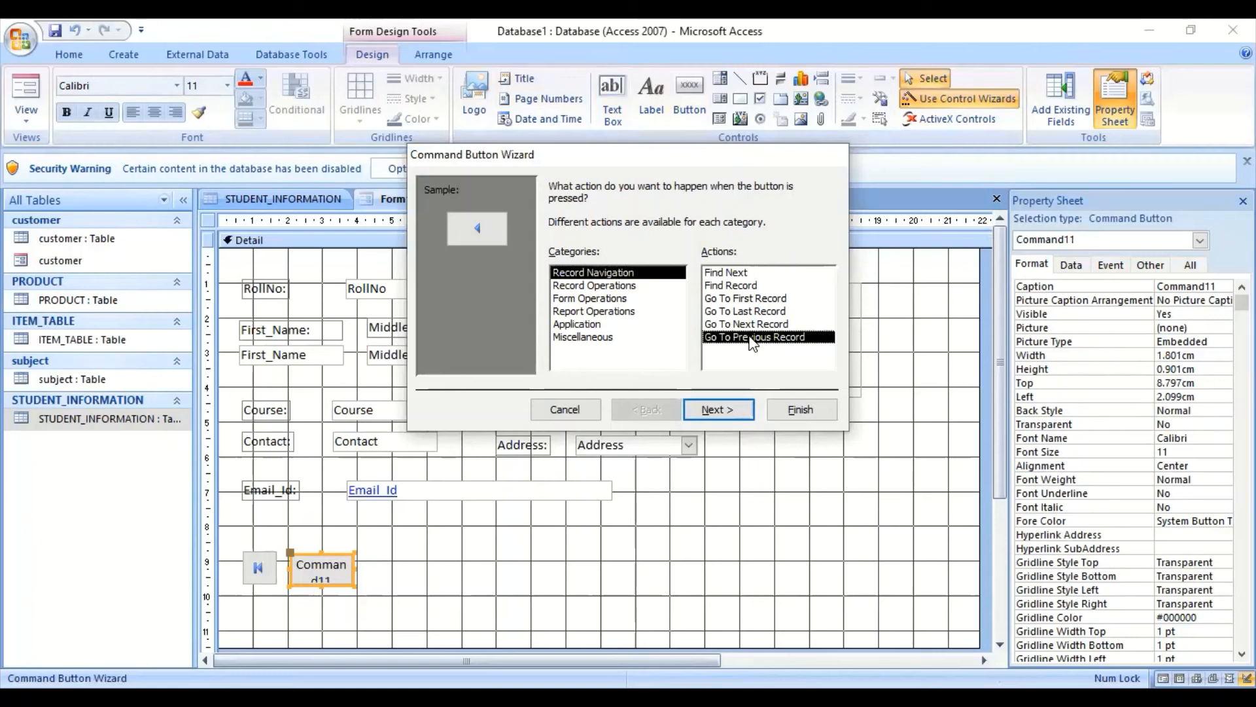
left_click(725, 411)
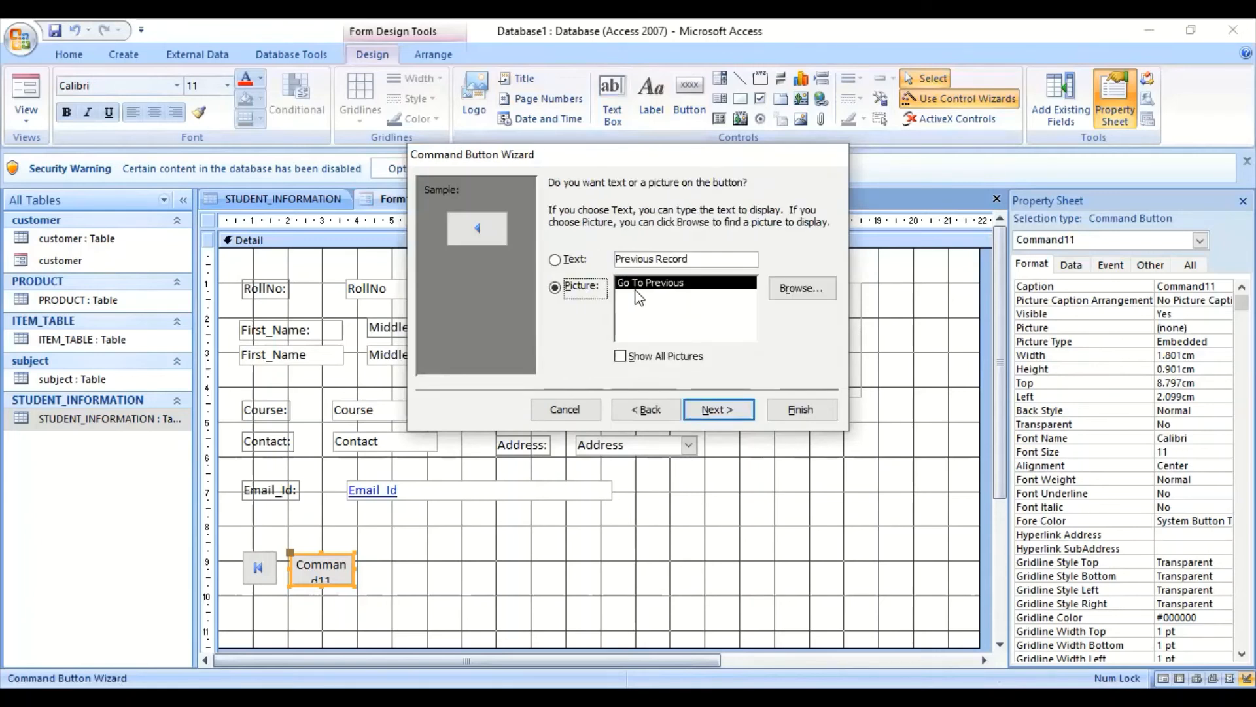
left_click(719, 410)
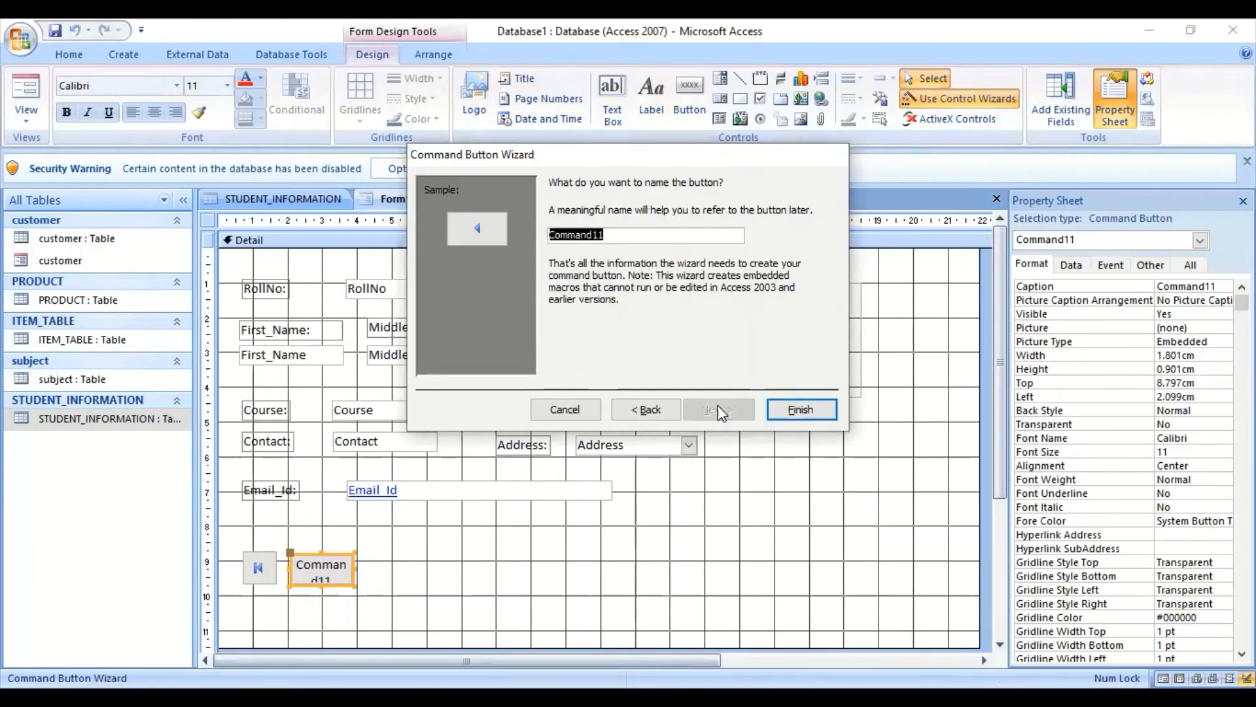
left_click(802, 410)
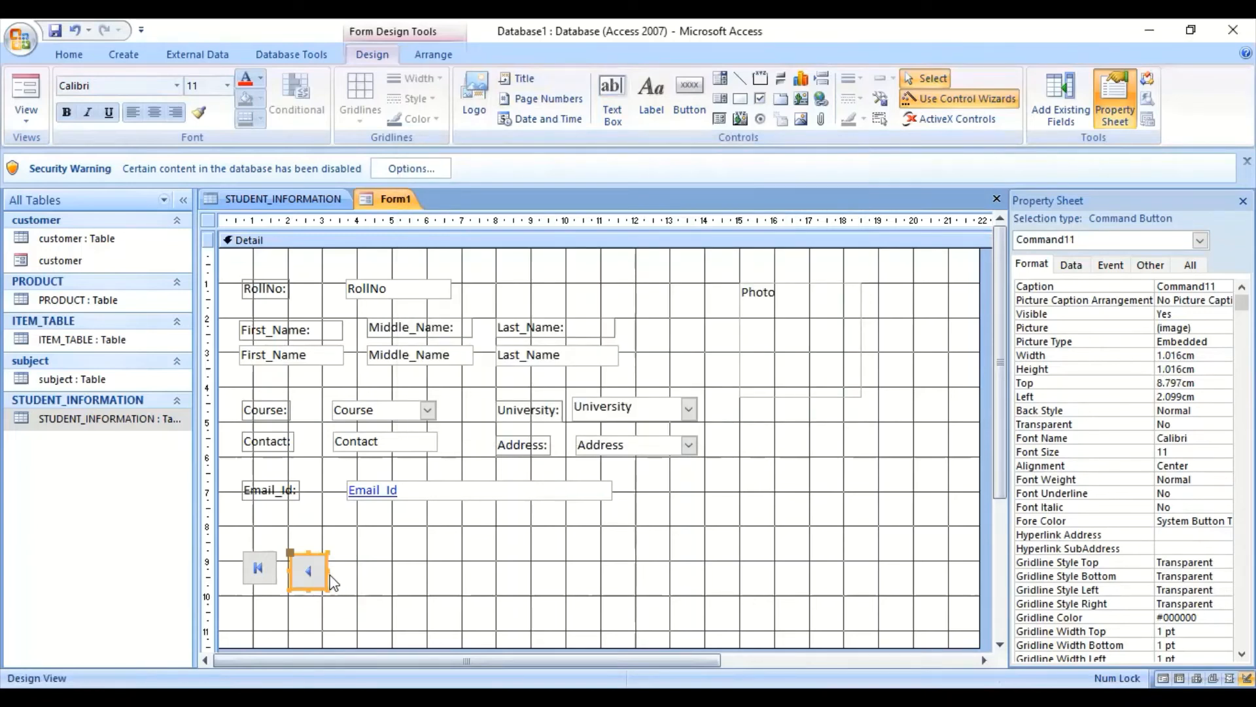
- Reduce the heights of the previous-record and first-record buttons so that they match
left_click_drag(310, 587, 308, 579)
left_click(370, 578)
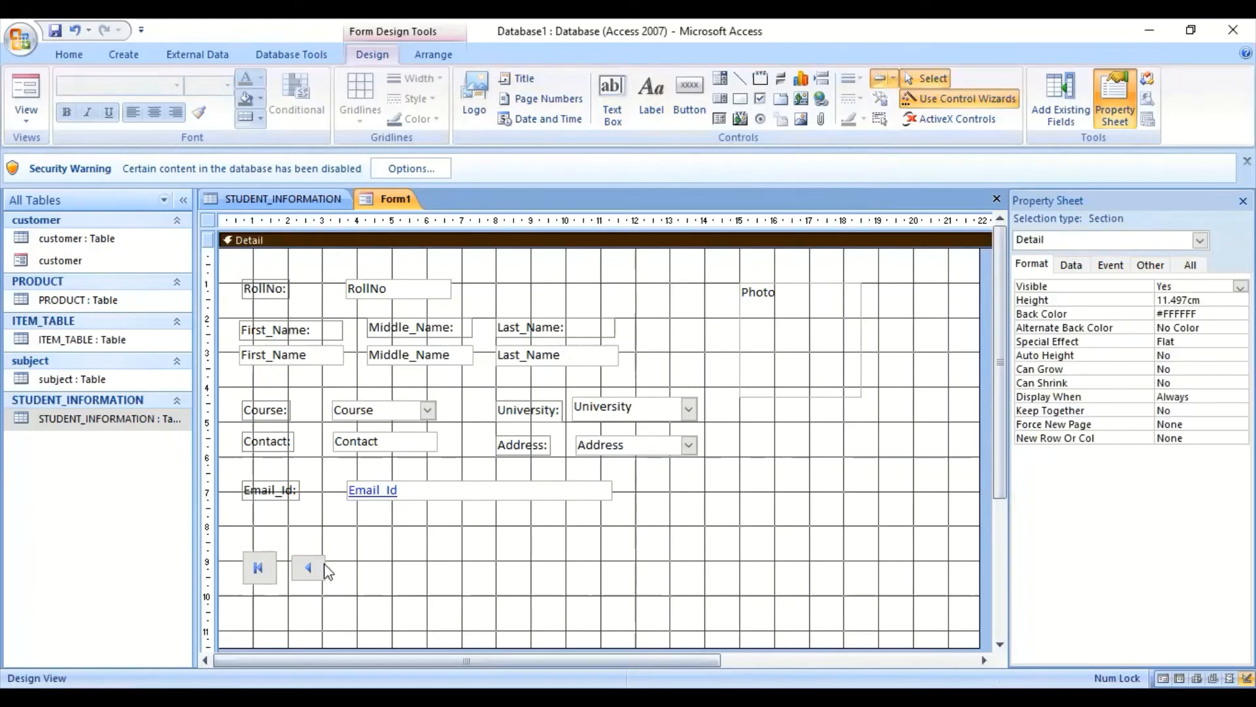
left_click(259, 581)
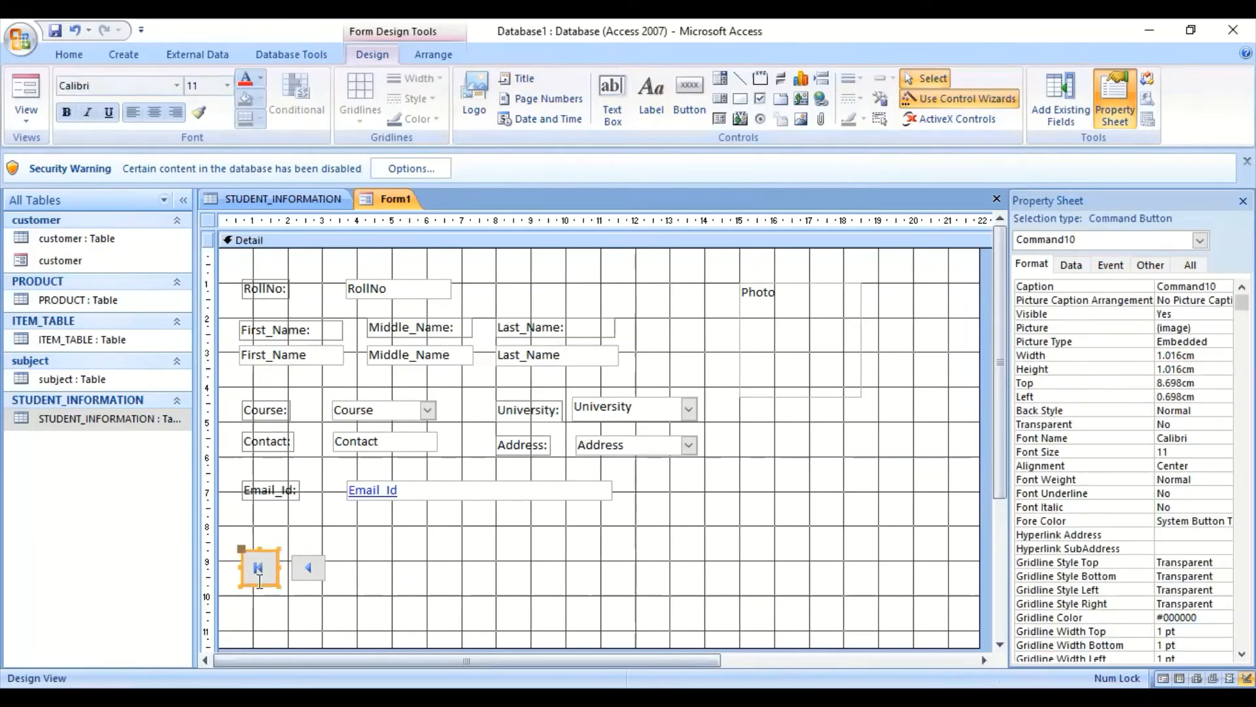
left_click_drag(260, 581, 259, 574)
left_click(393, 553)
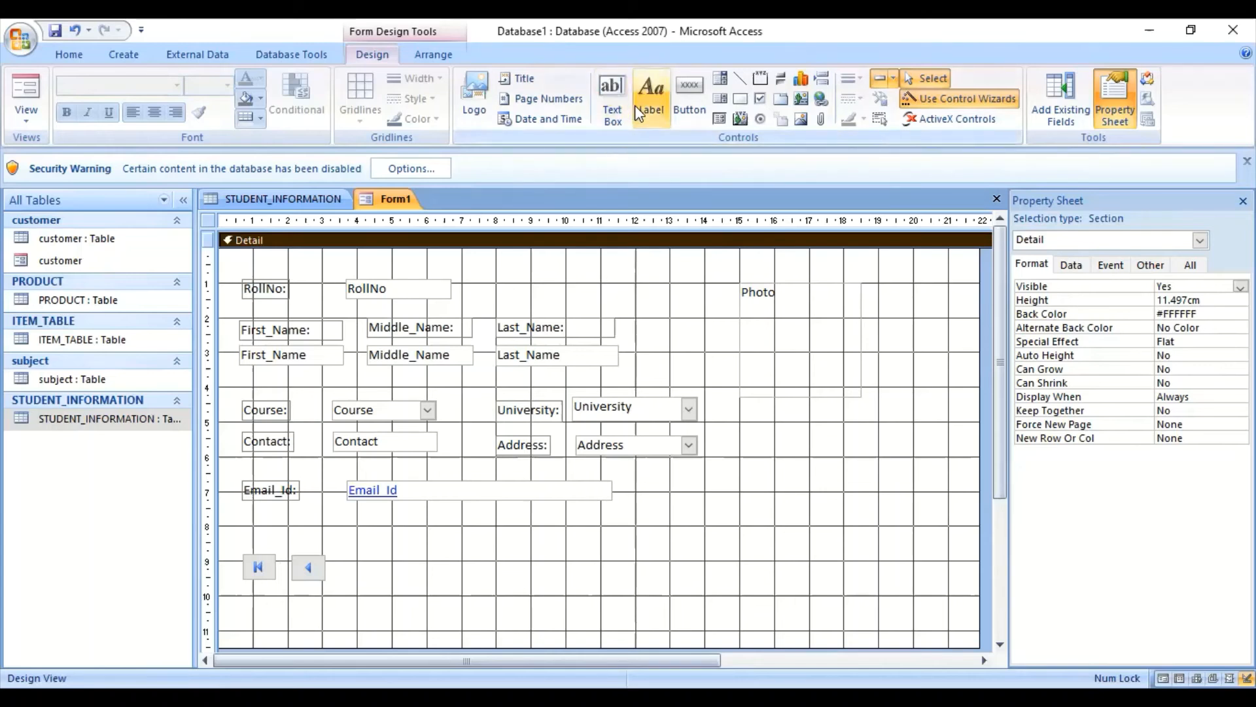
- Draw a command button about 1.3 cm by 0.5 cm beside the previous-record button and assign it the Save Record action from Record Operations
left_click(674, 92)
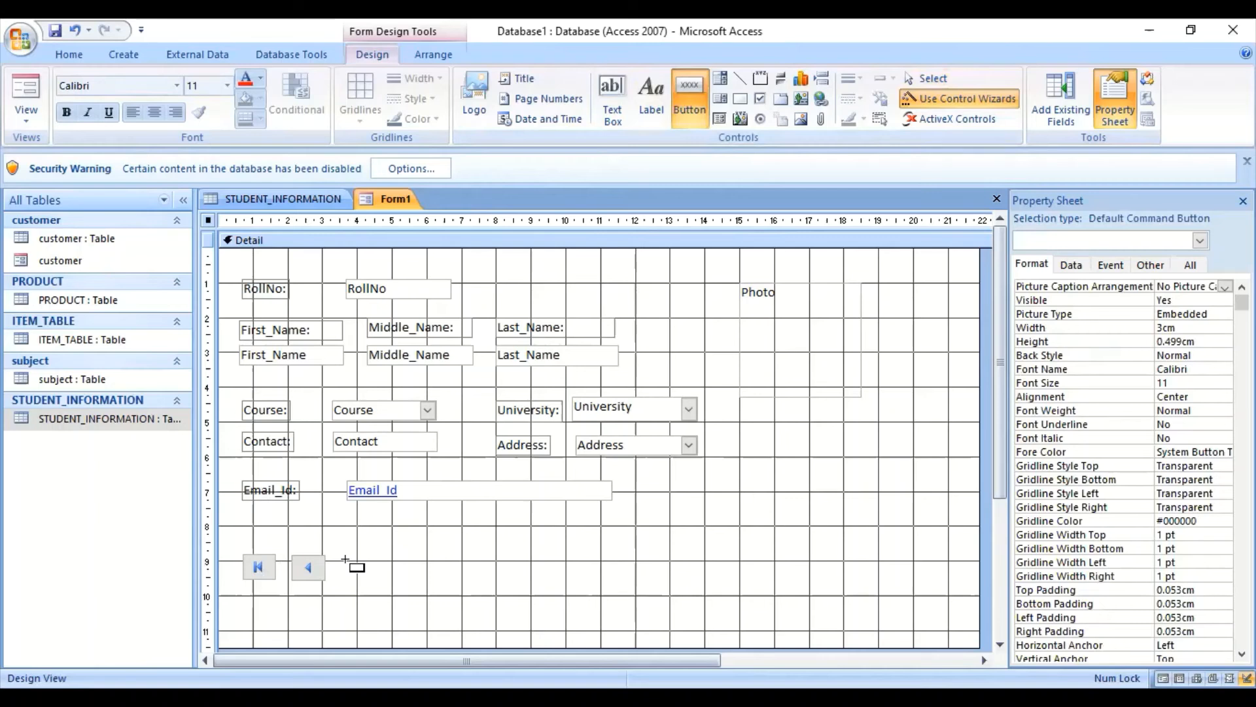
left_click_drag(346, 559, 380, 577)
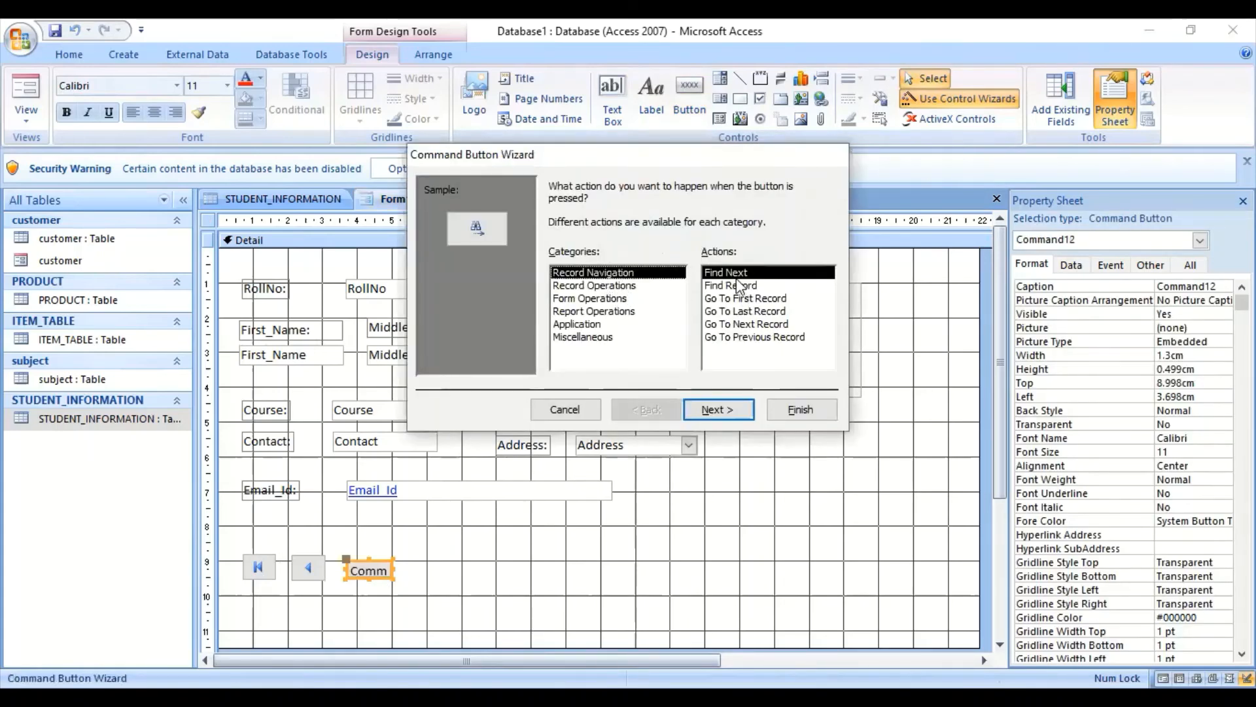
left_click(593, 287)
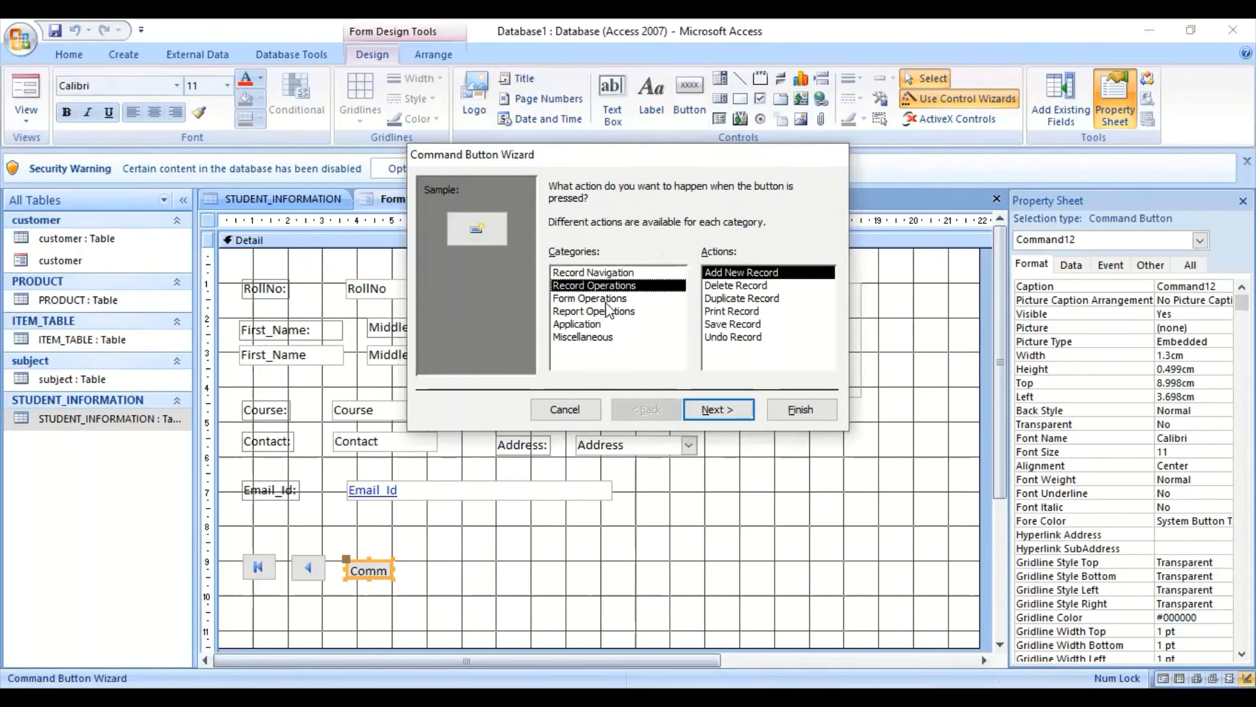
left_click(732, 325)
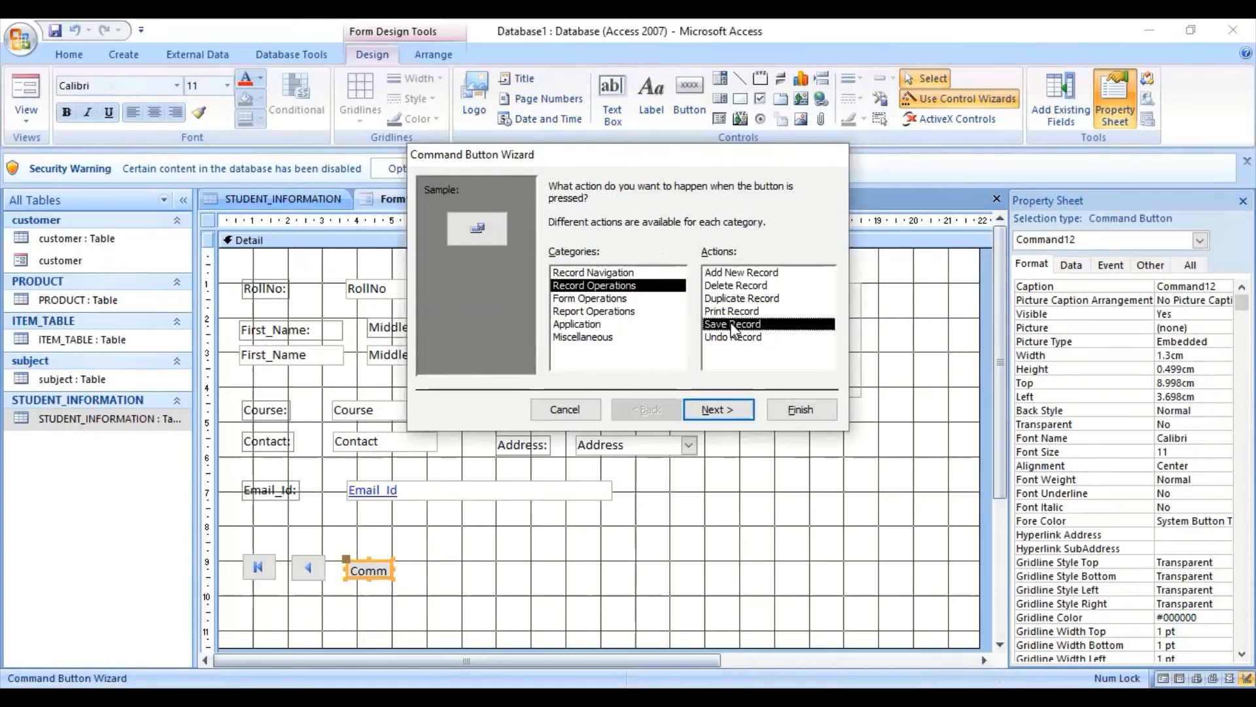
left_click(718, 411)
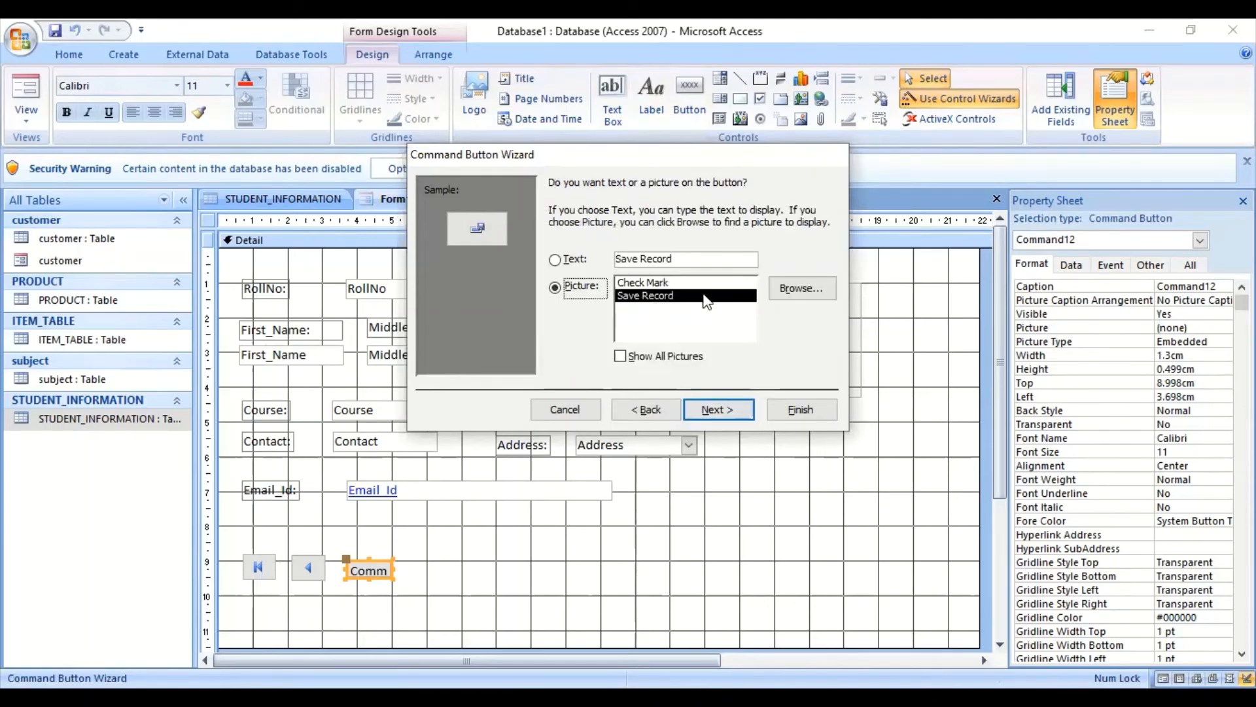
- Give the save button the text caption Save instead of a picture and finish it with the default name
left_click(556, 260)
left_click(555, 288)
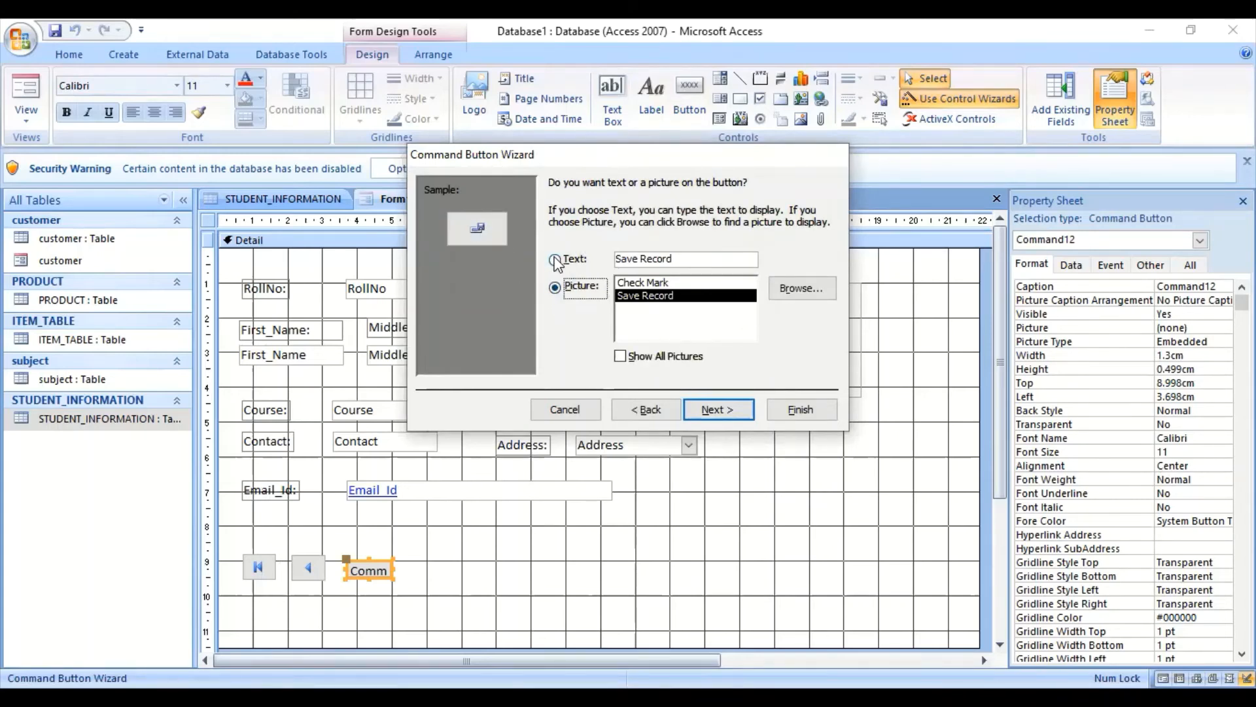
left_click(556, 260)
left_click_drag(681, 263, 556, 260)
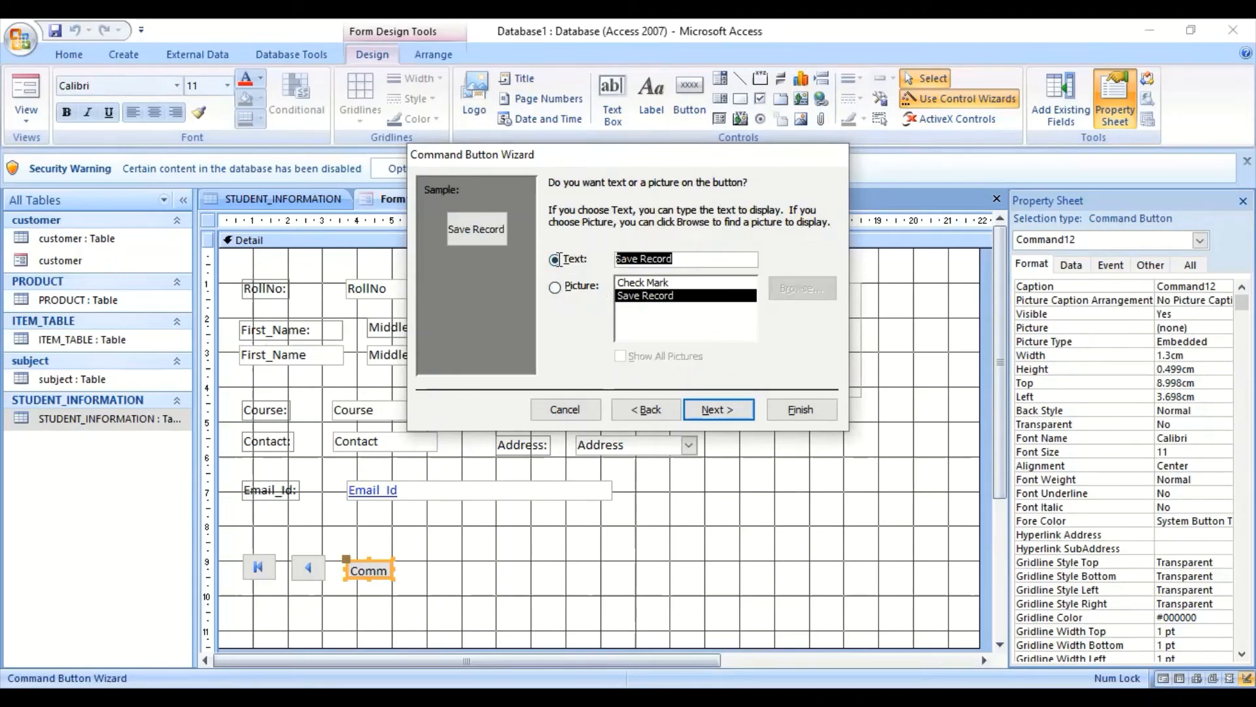
type("Save")
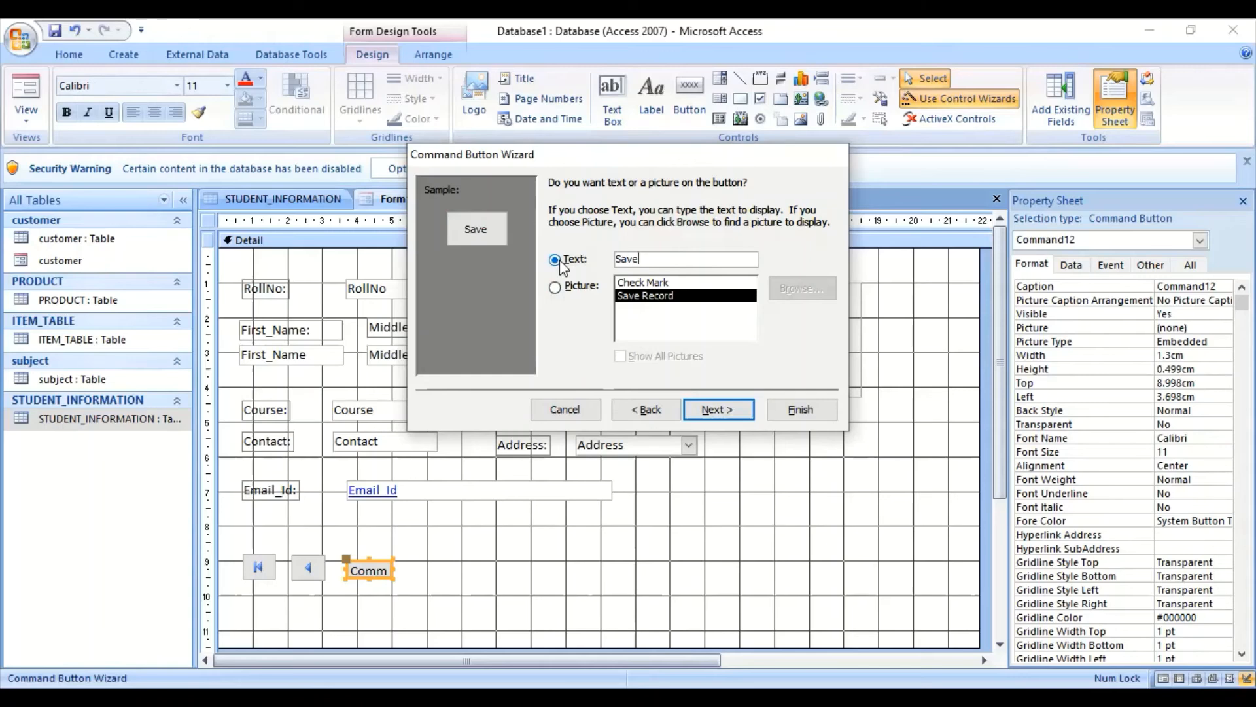
left_click(708, 402)
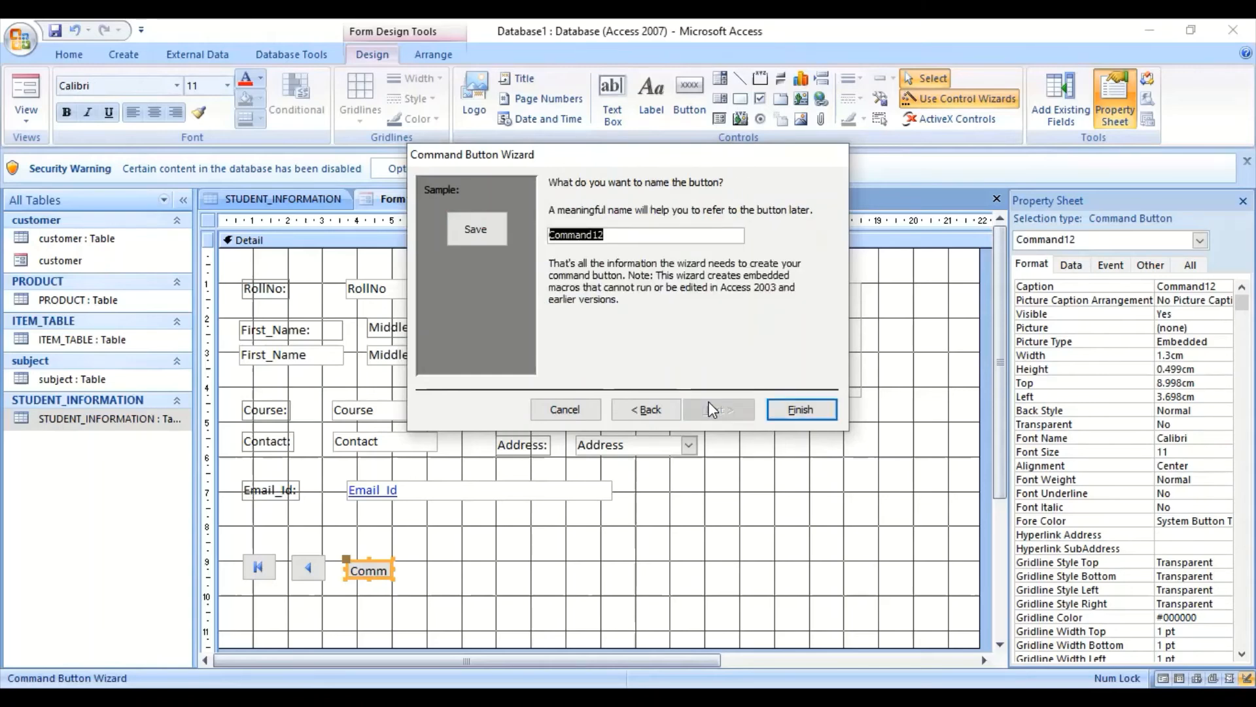
left_click(798, 415)
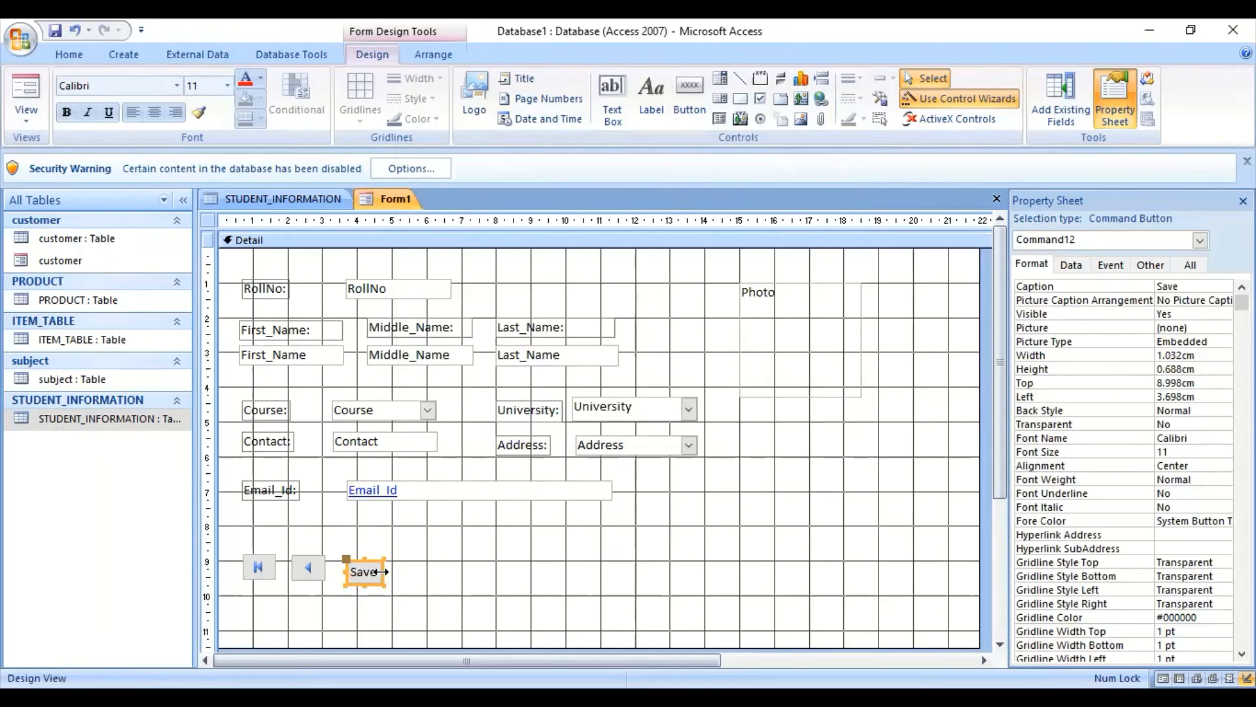
- Widen the Save button to about 1.5 cm, increase its height to about 0.8 cm and raise it level with the navigation buttons
left_click_drag(383, 572, 402, 572)
key("Up")
left_click(501, 553)
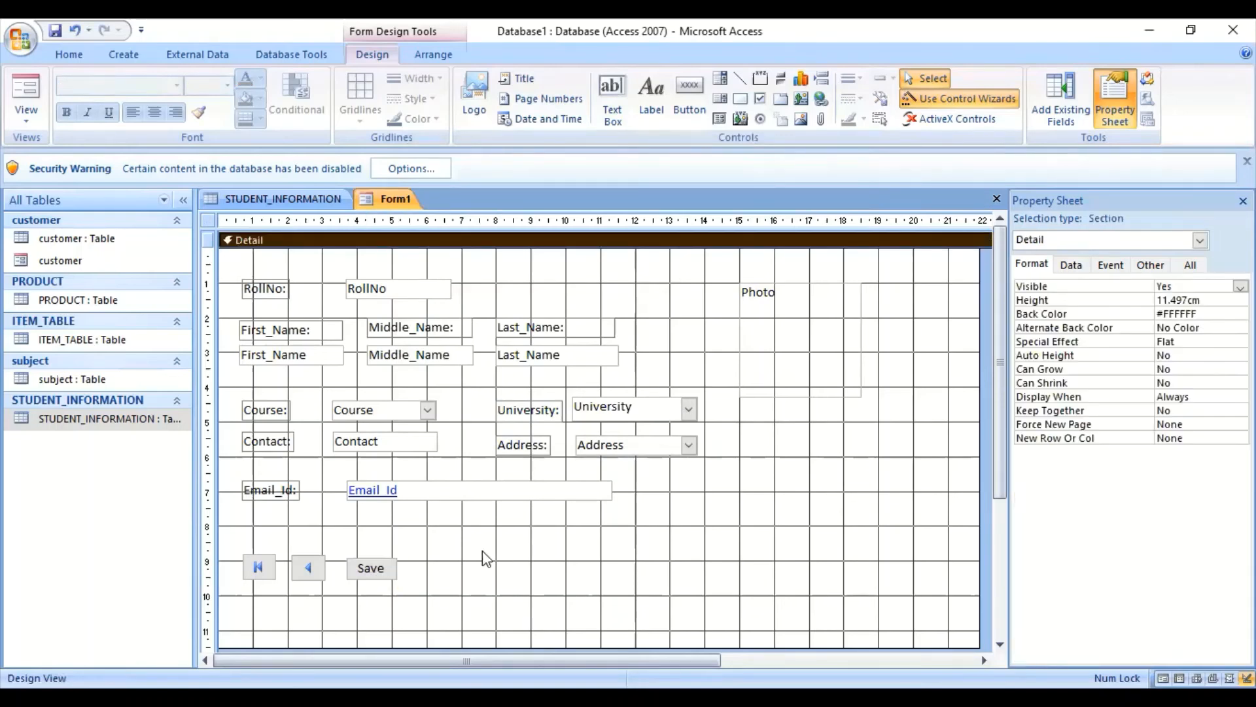
left_click(373, 575)
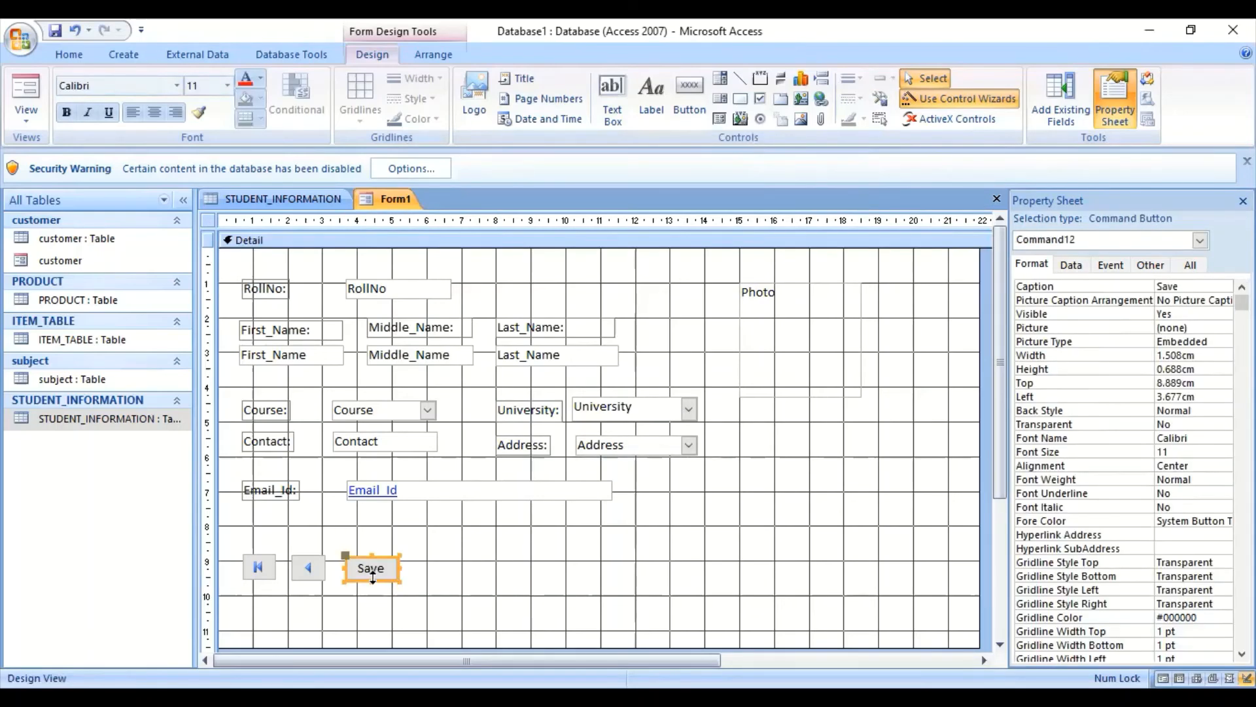
left_click_drag(373, 579, 373, 584)
key("Up")
left_click(440, 572)
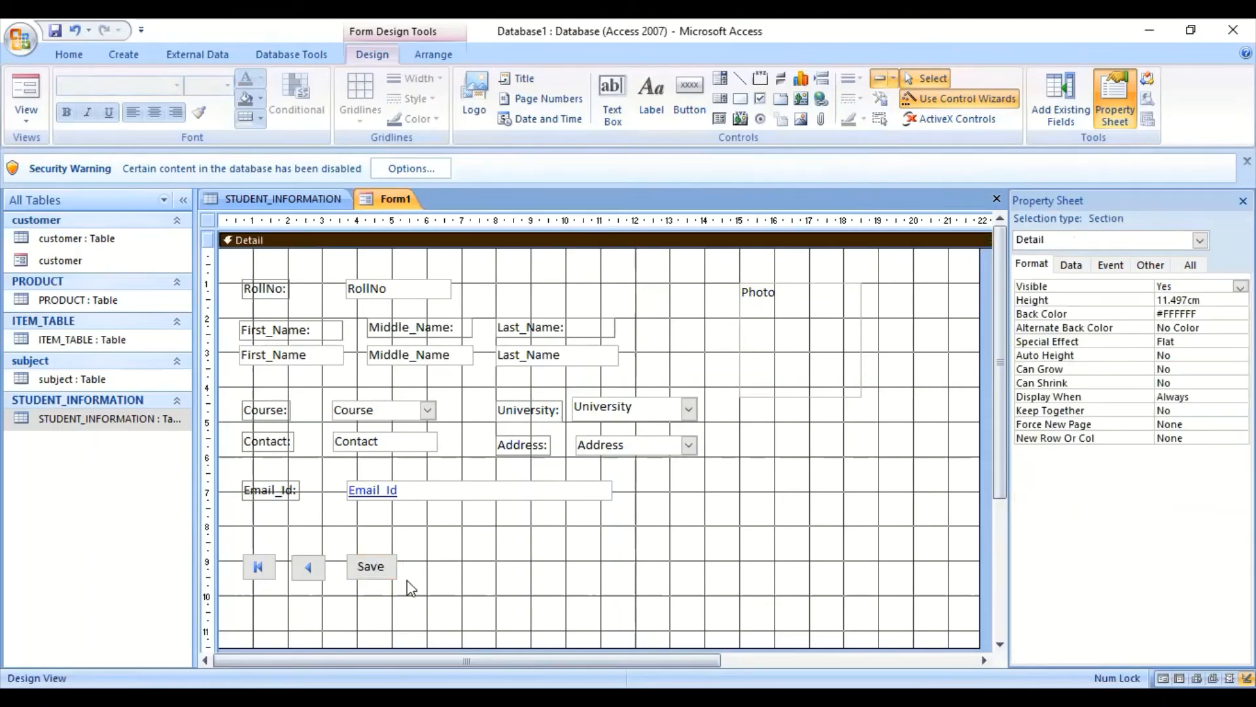
- Widen the Save button further to about 1.9 cm and fine-tune its vertical fit with the neighbouring buttons
left_click(385, 567)
left_click_drag(395, 564, 412, 564)
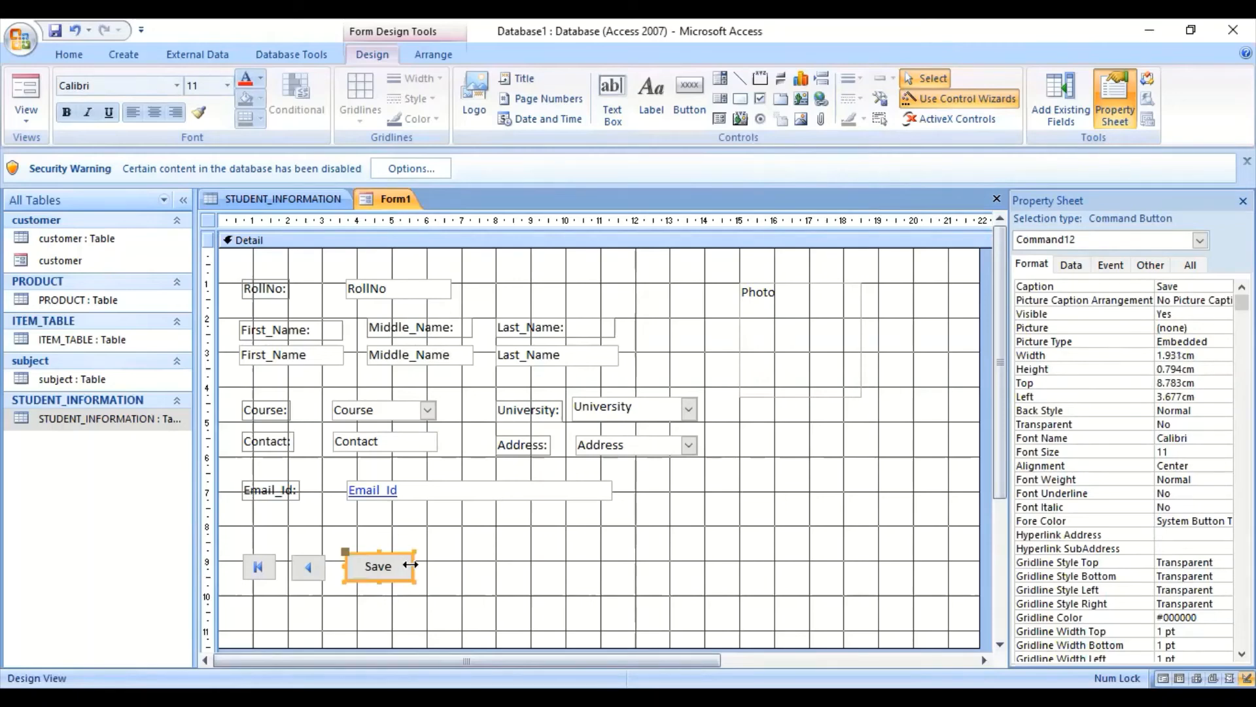
left_click(530, 580)
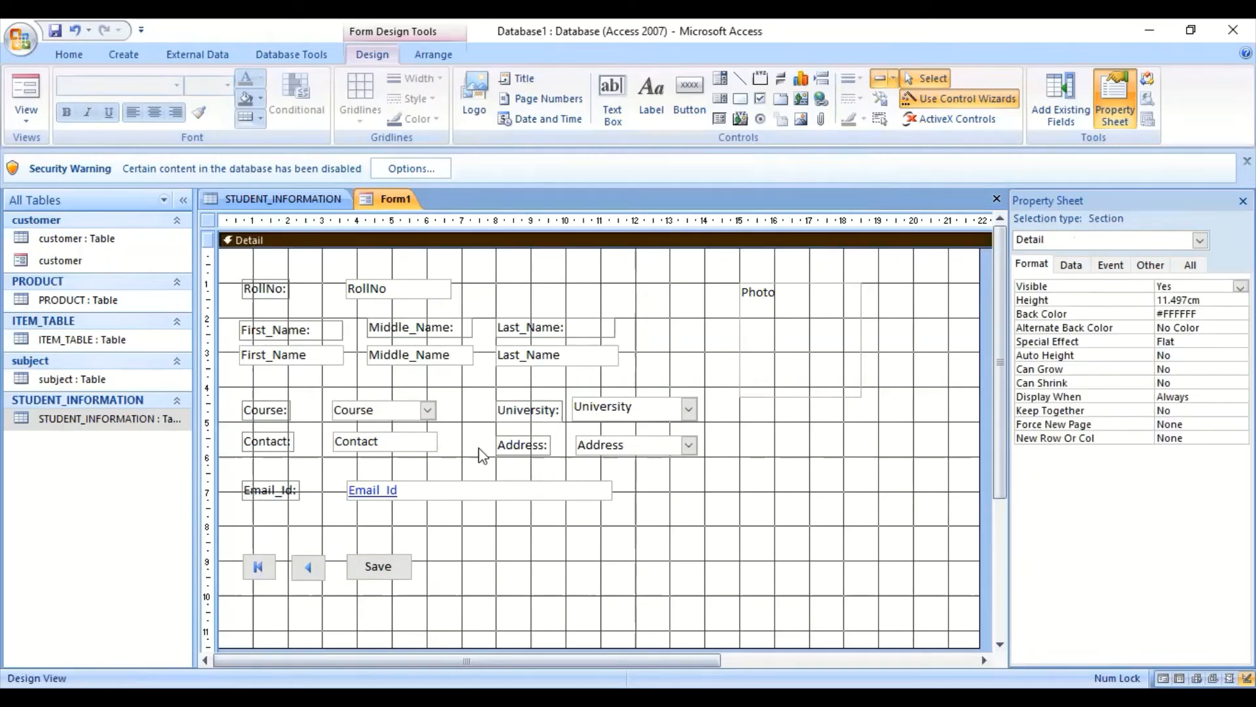
left_click(366, 573)
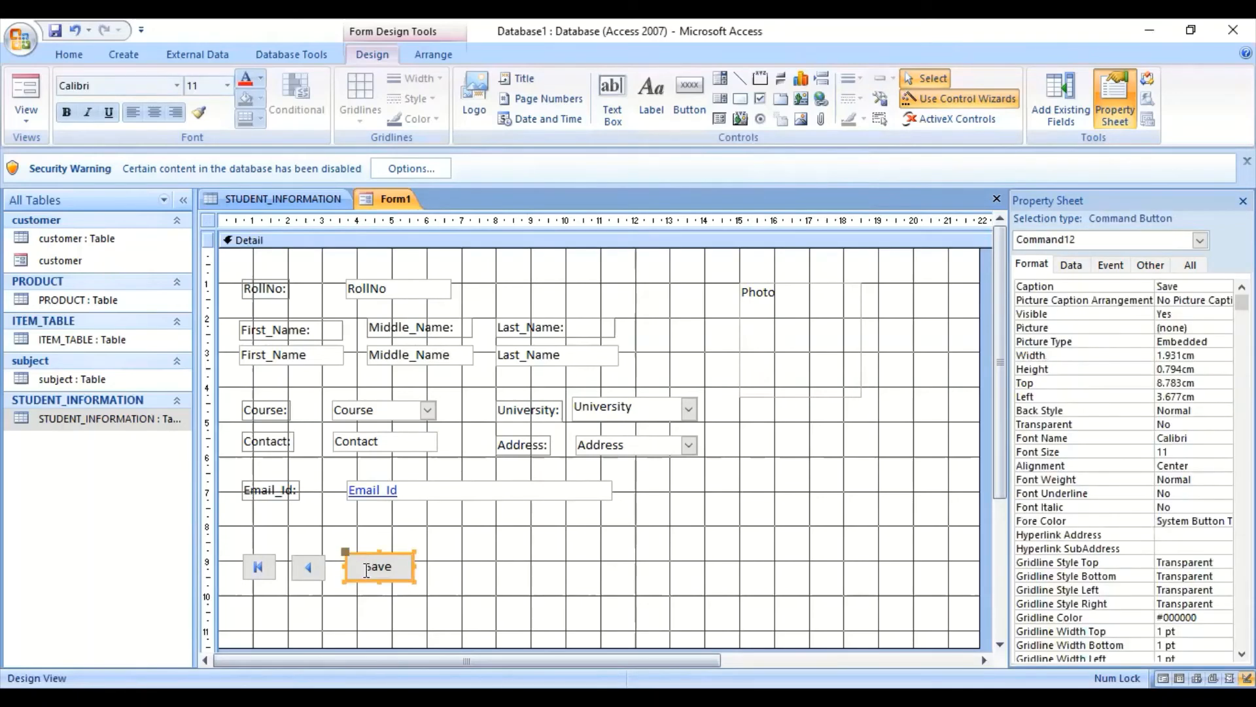
left_click_drag(379, 580, 379, 584)
left_click(483, 572)
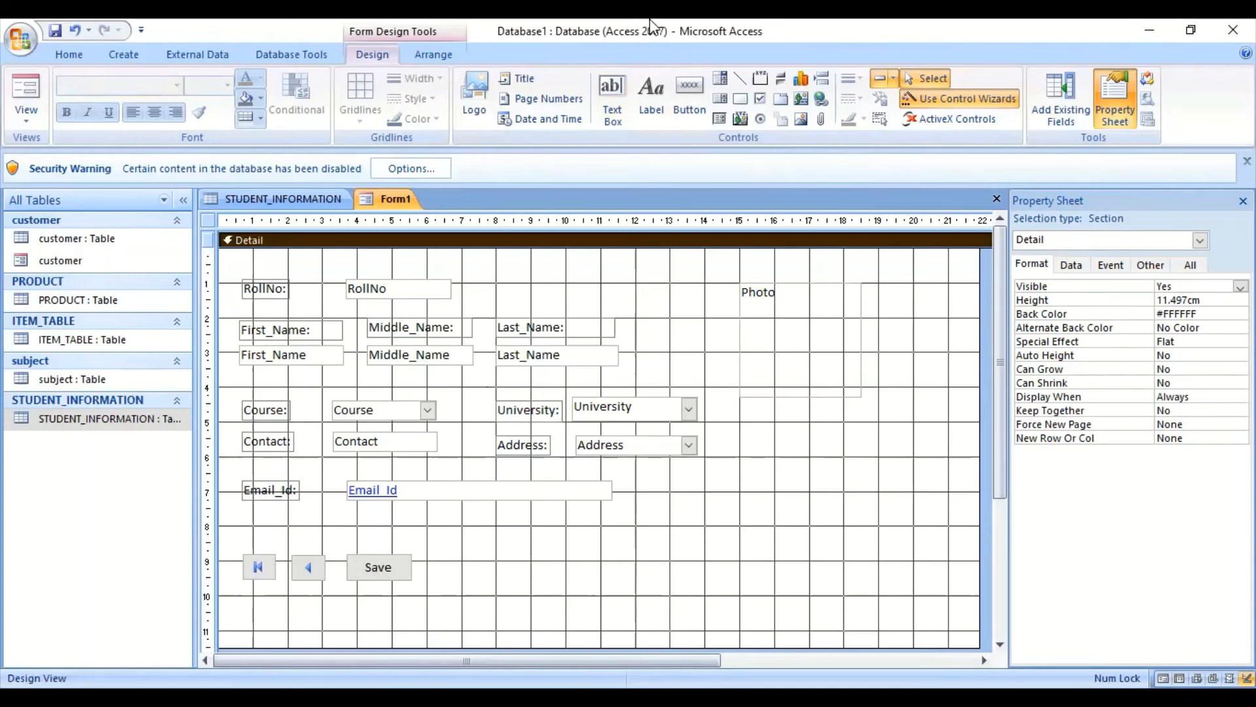
- Add a command button beside Save with the Go To Next Record action and Go To Next picture, and shorten it to match the row
left_click(685, 85)
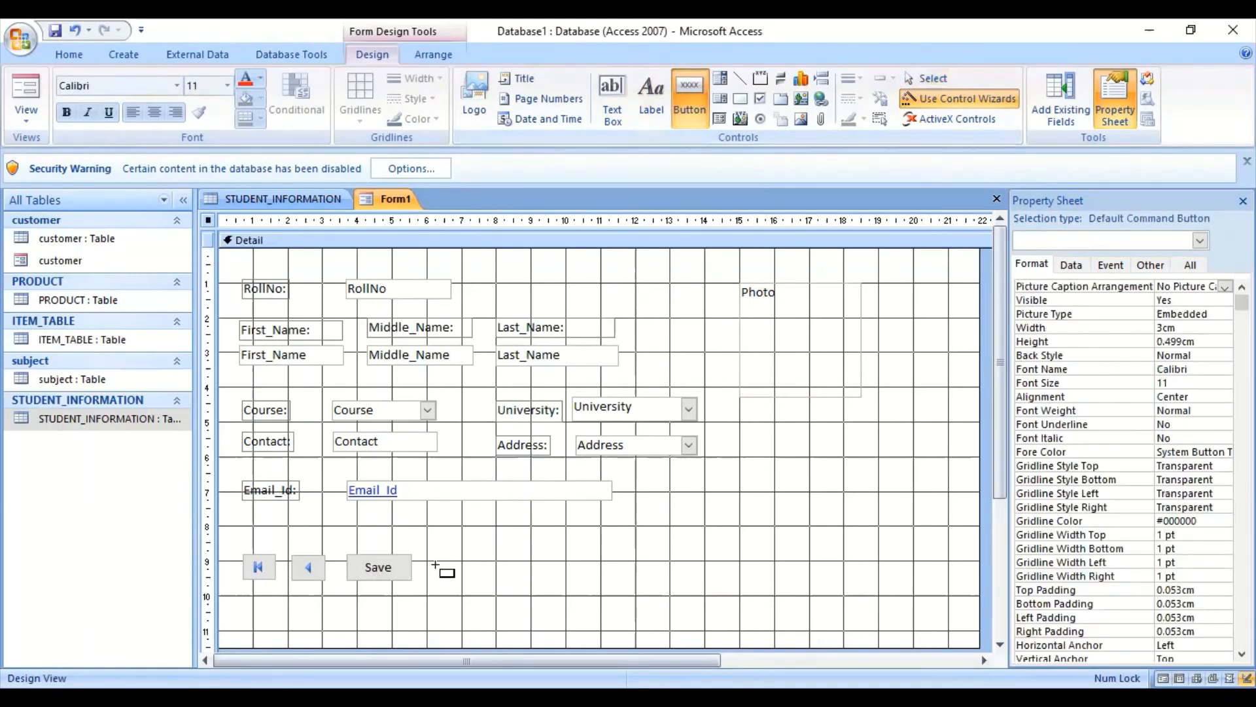
left_click_drag(427, 553, 476, 577)
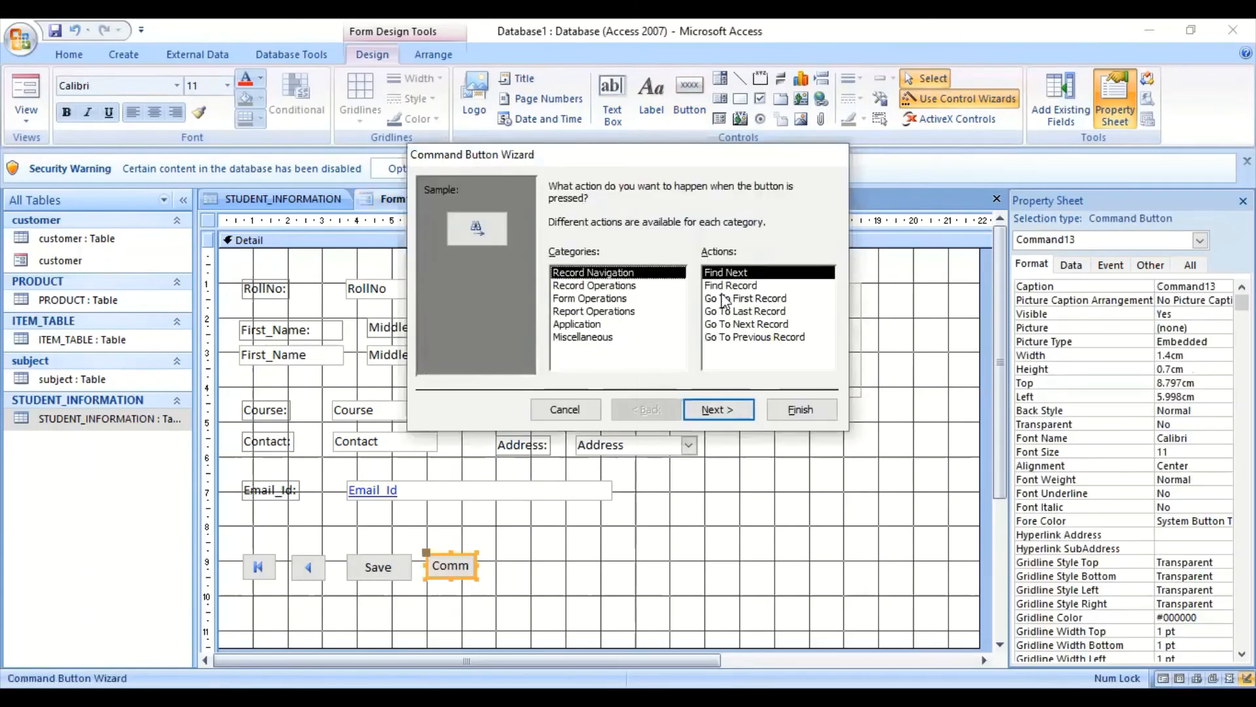
left_click(754, 326)
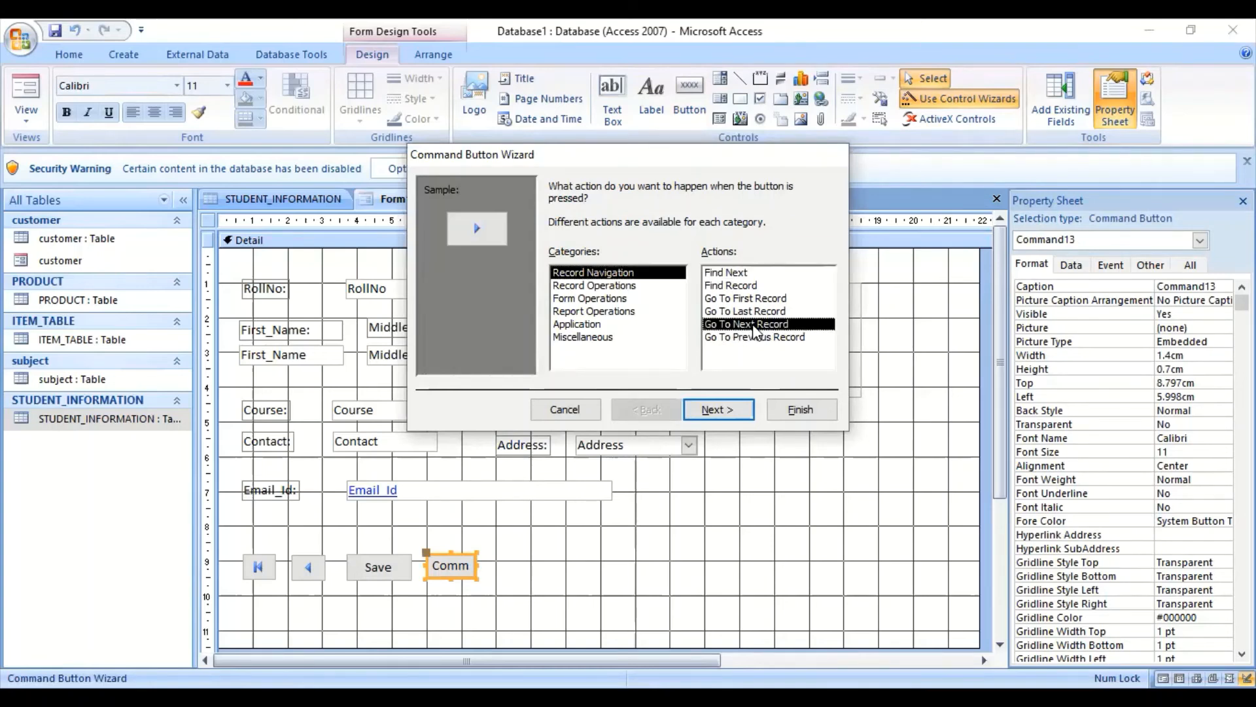
left_click(719, 411)
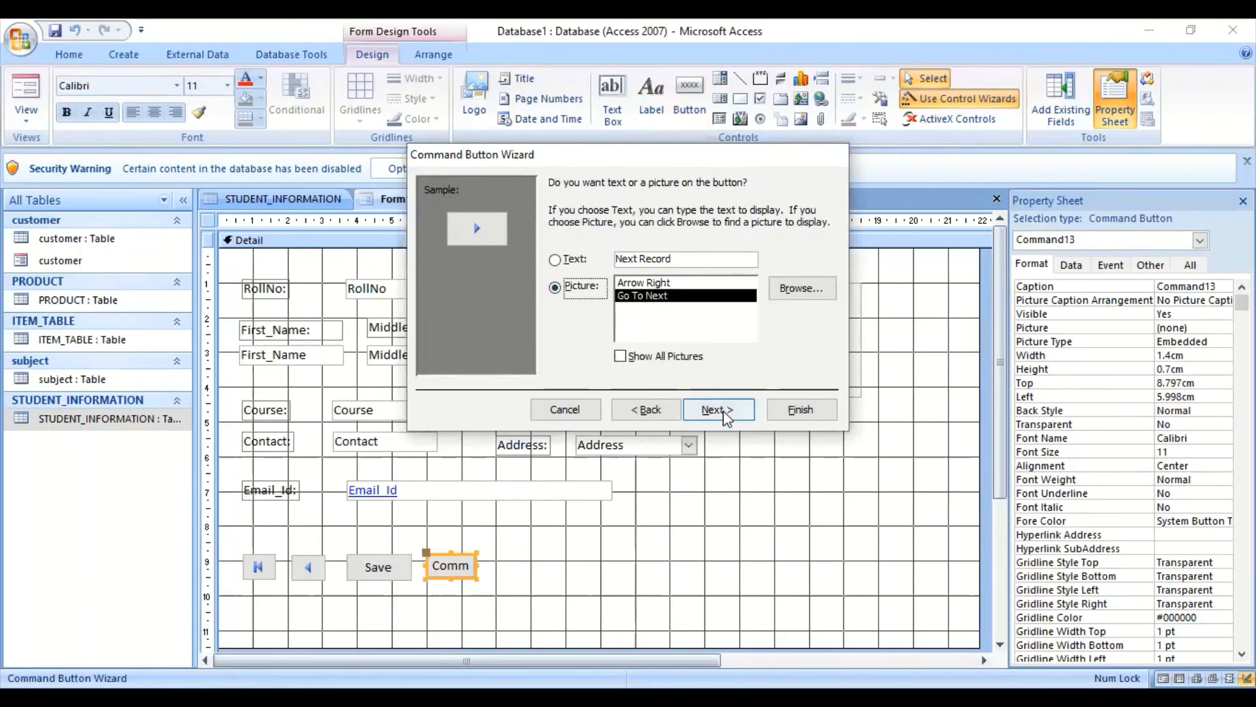
left_click(722, 413)
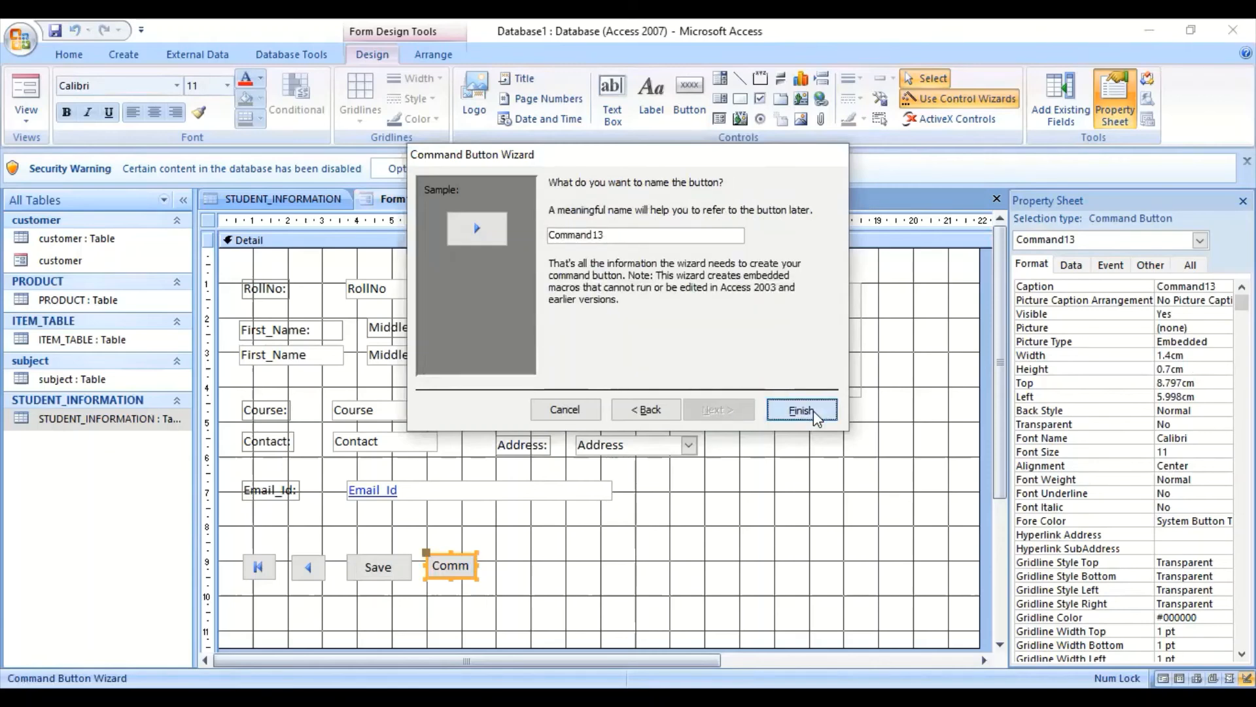
left_click(814, 410)
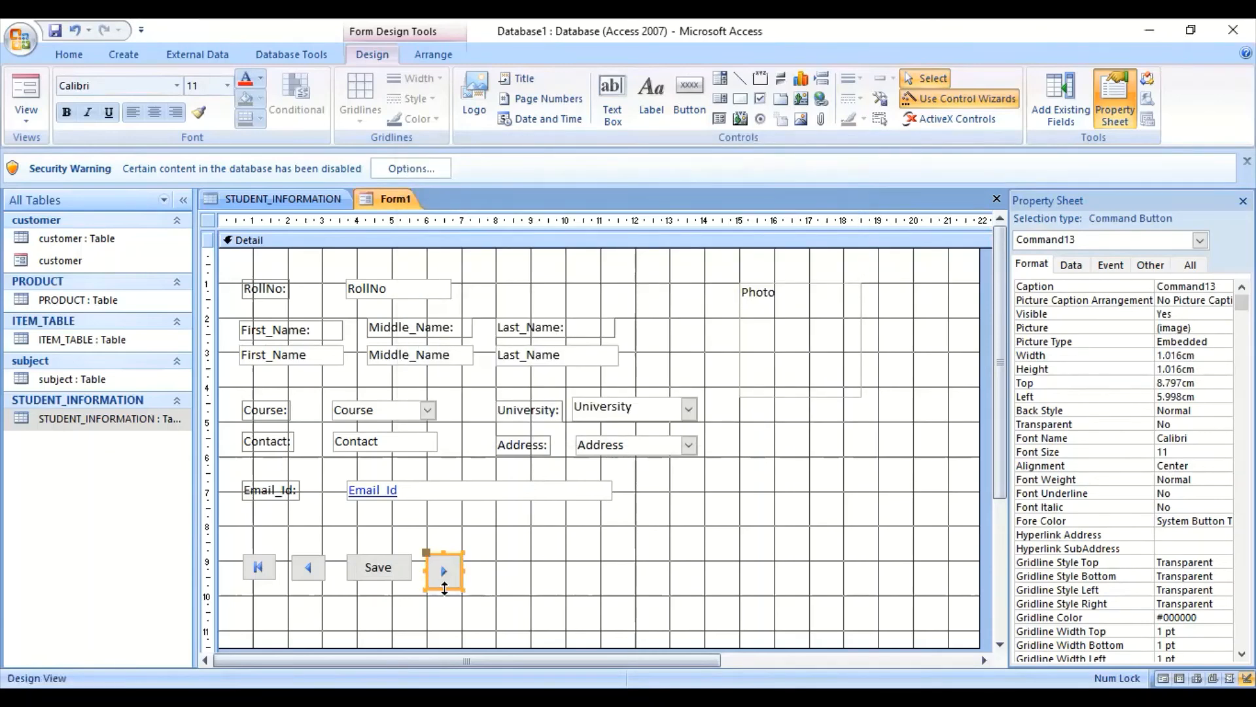
left_click(524, 574)
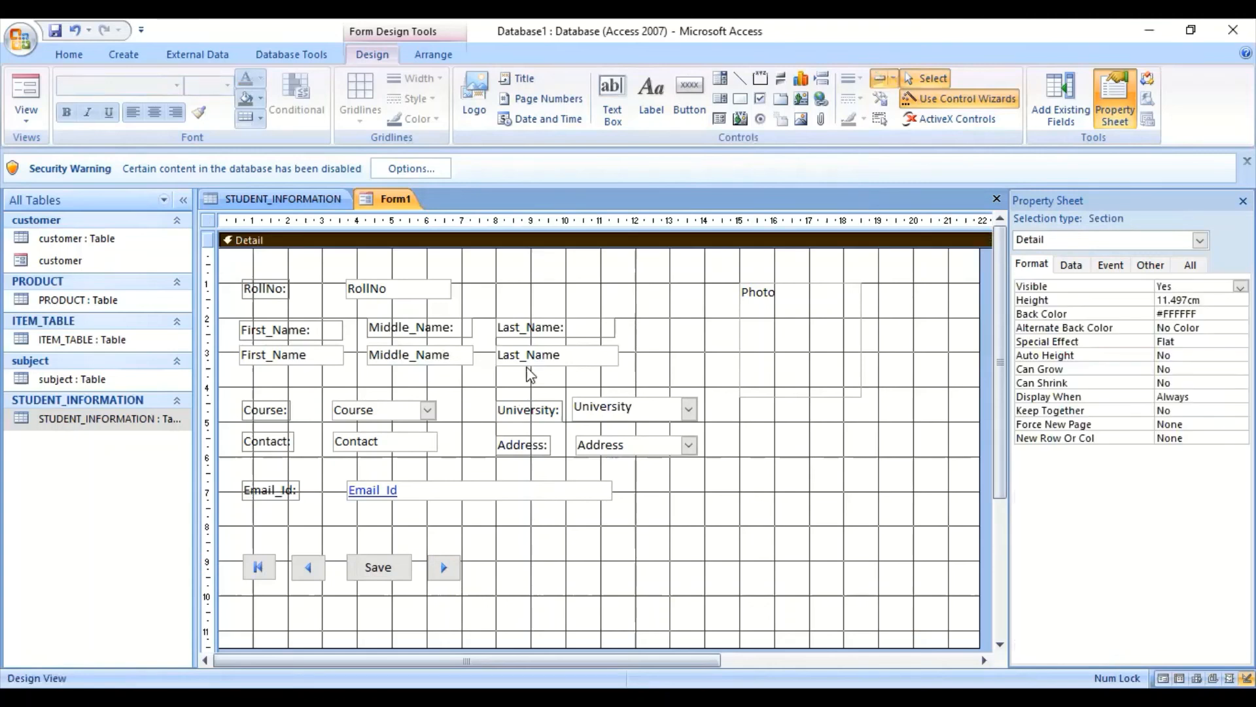
- Draw a command button about 1.1 cm by 0.7 cm after the next-record button and assign it Go To Last Record with the default picture and name
left_click(691, 93)
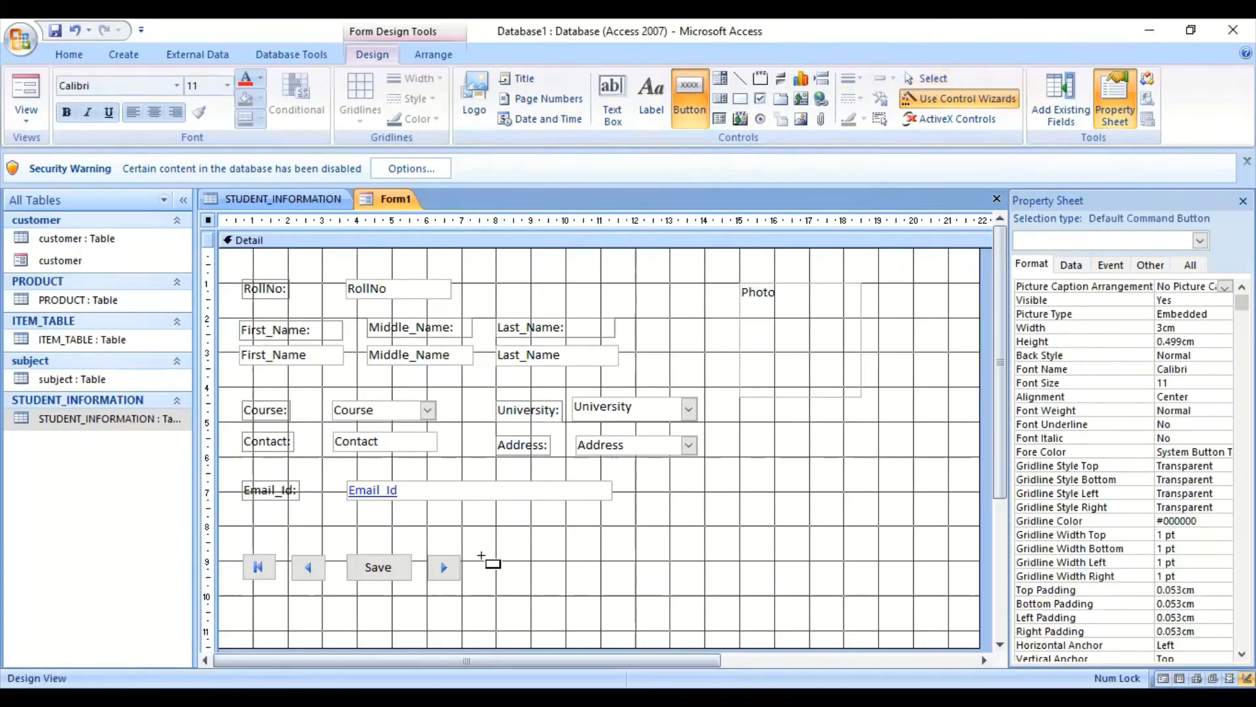
left_click_drag(483, 557, 518, 580)
left_click_drag(518, 579, 522, 582)
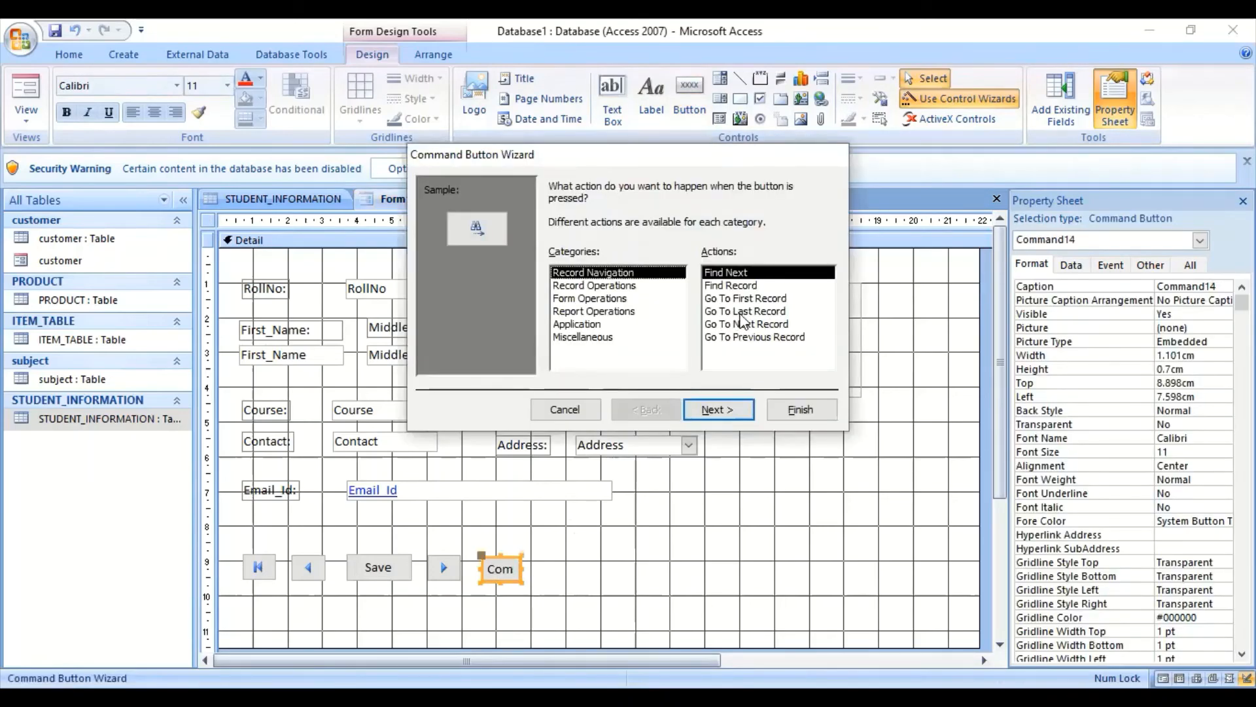
left_click(741, 312)
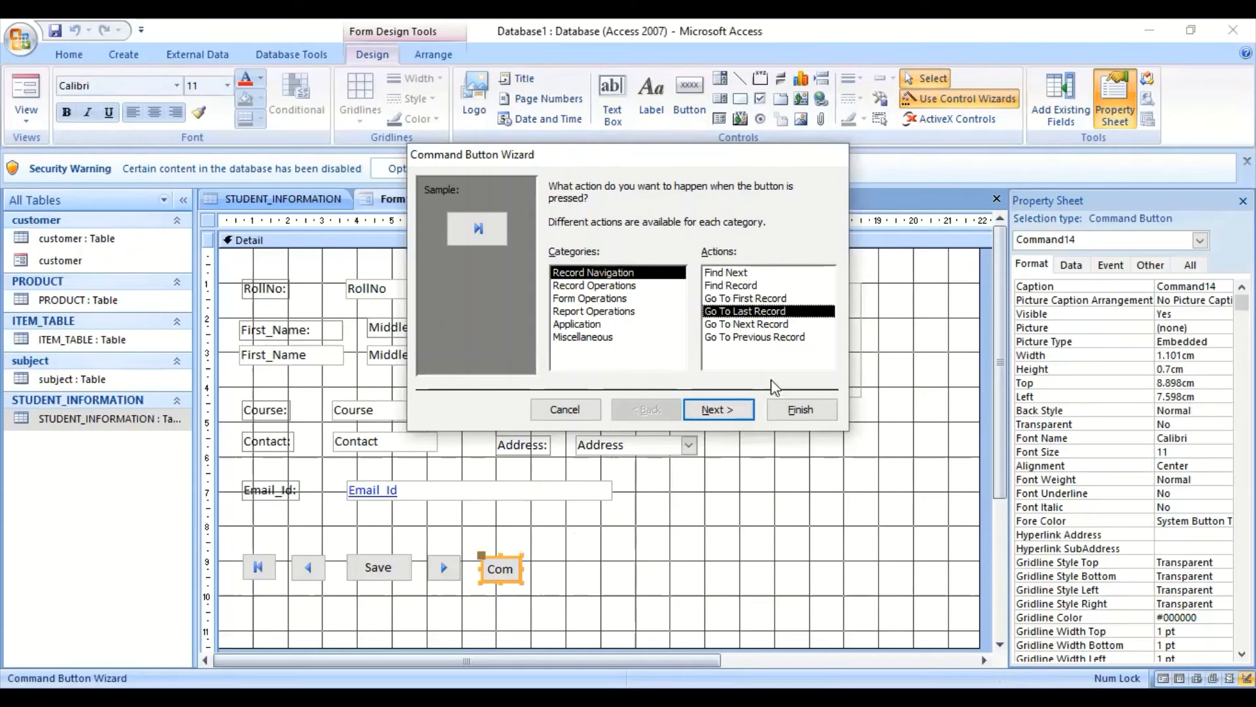
left_click(729, 413)
left_click(736, 408)
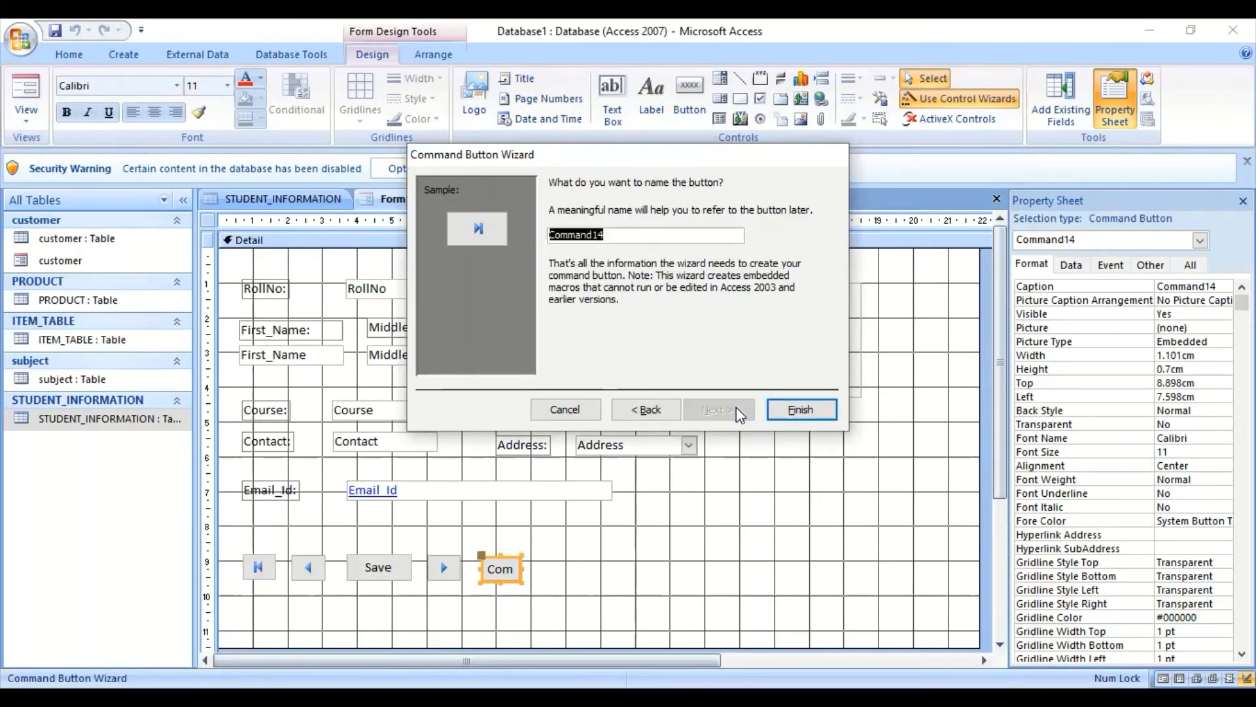
left_click(801, 411)
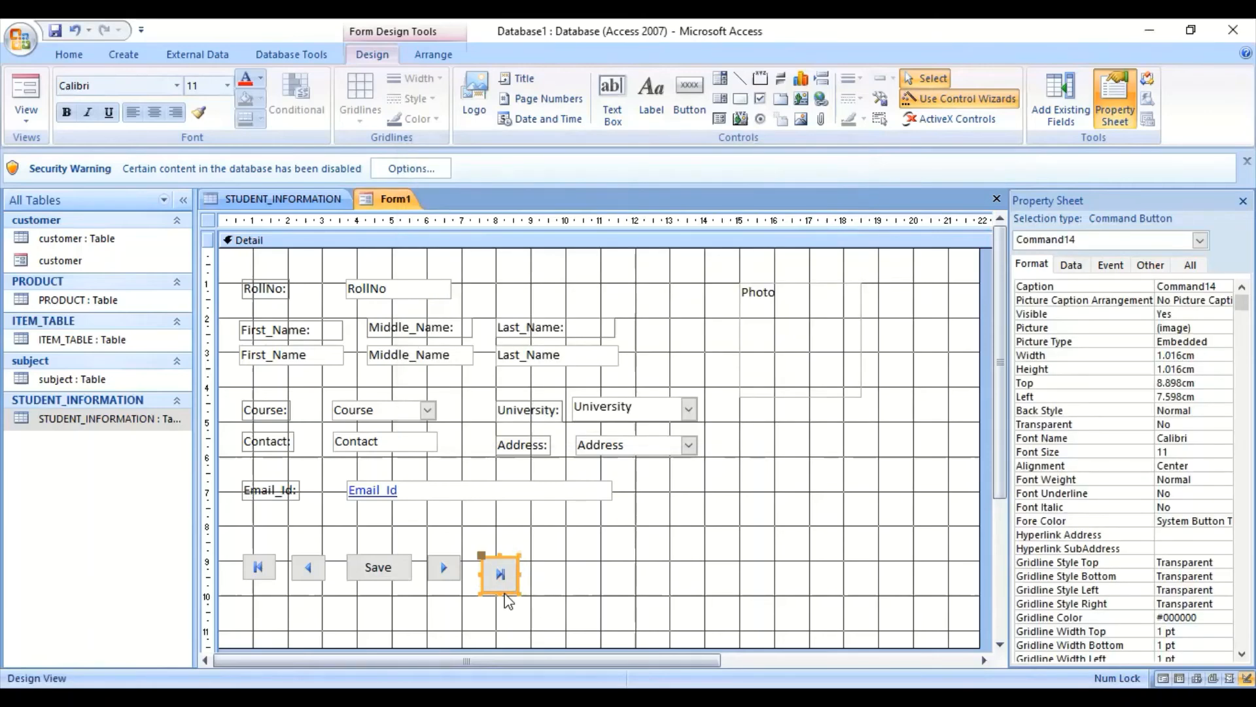
- Reduce the last-record button's height to about 0.8 cm and raise it level with the other buttons
left_click_drag(500, 591, 500, 583)
left_click(611, 572)
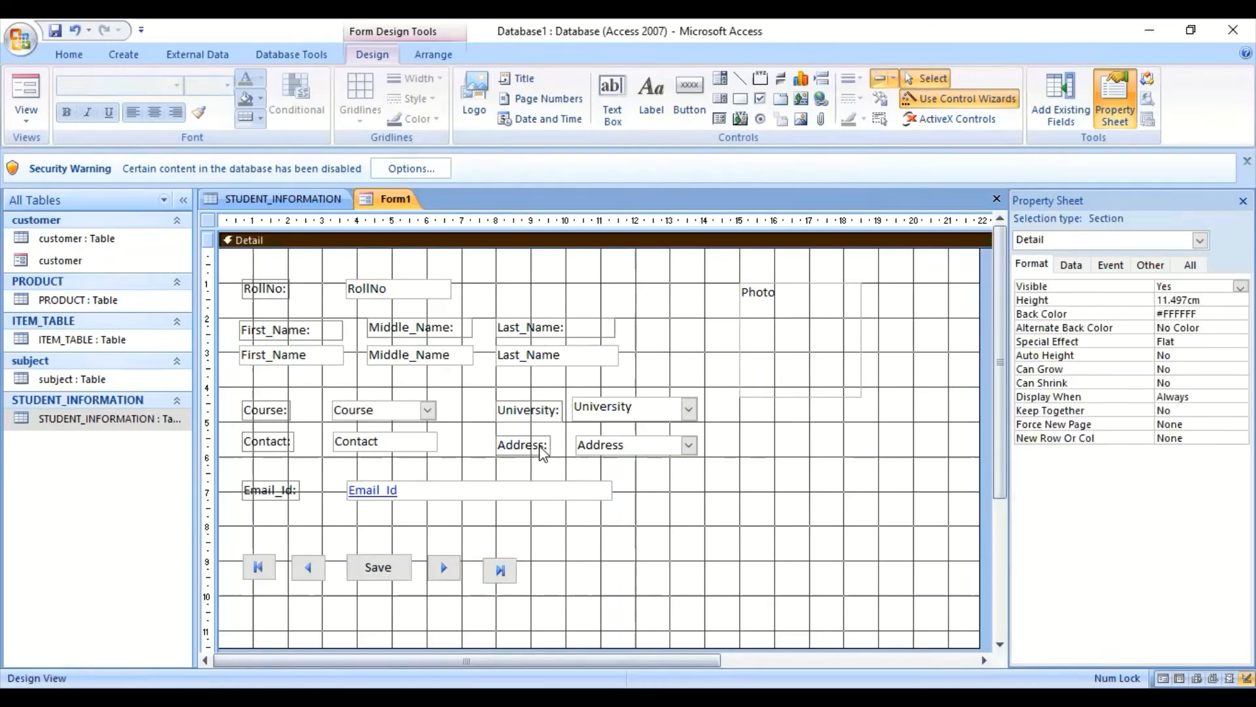
left_click(499, 572)
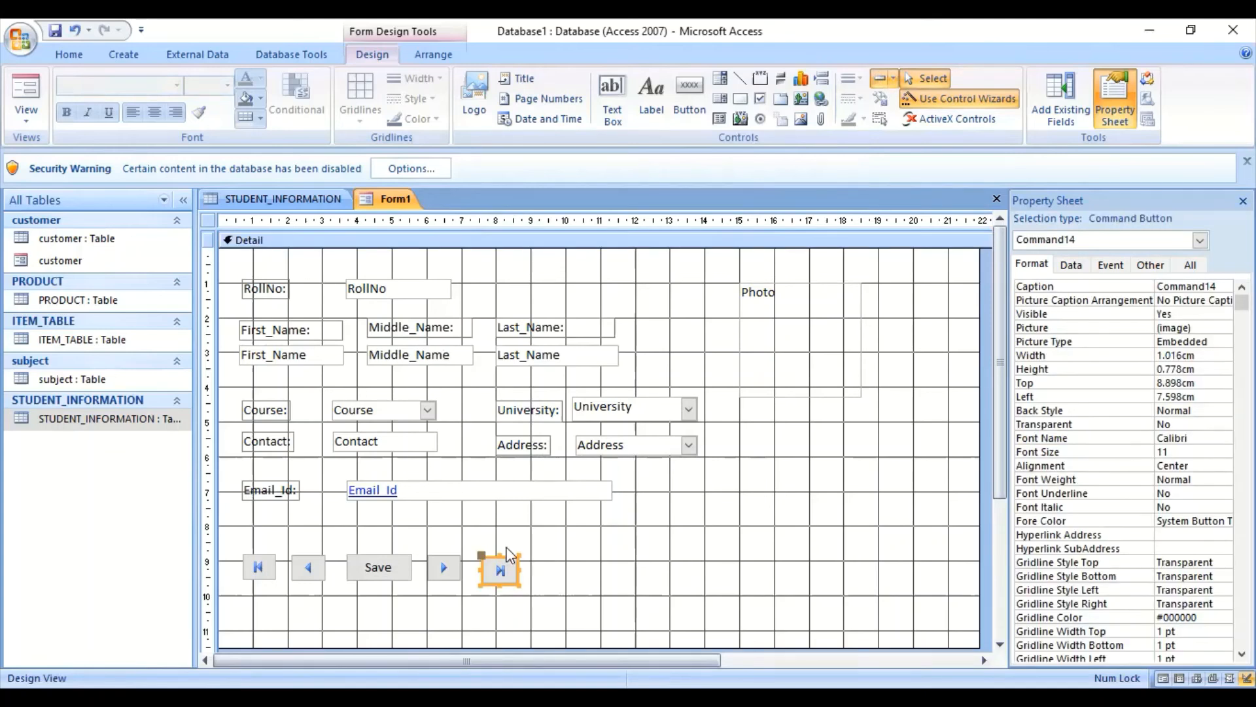
left_click(558, 572)
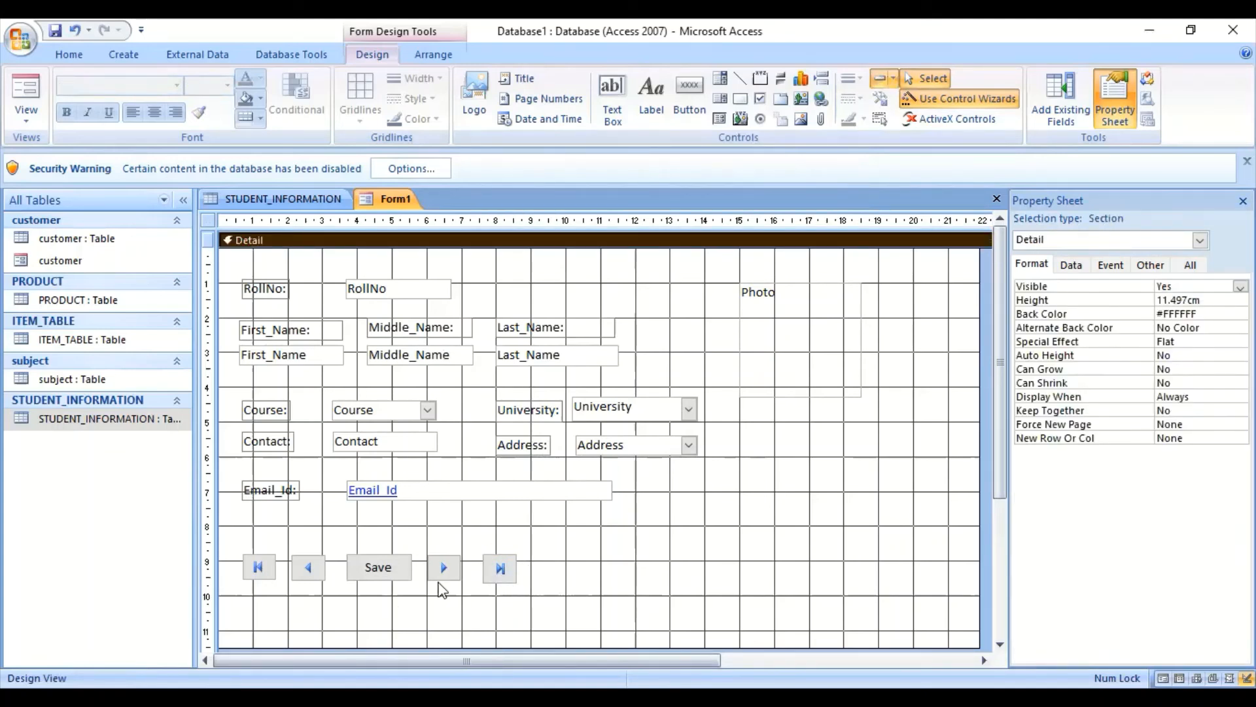
- Switch the form to Form View and test the next, last, first and previous record buttons
right_click(387, 197)
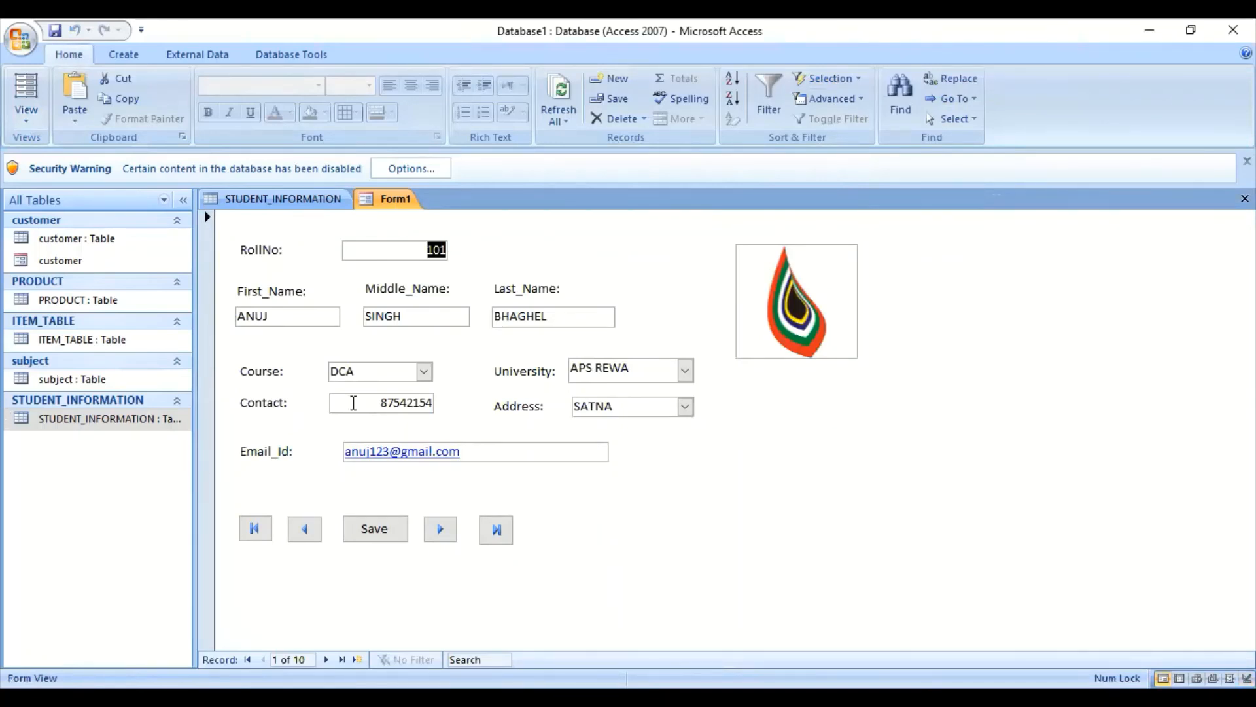
left_click(440, 529)
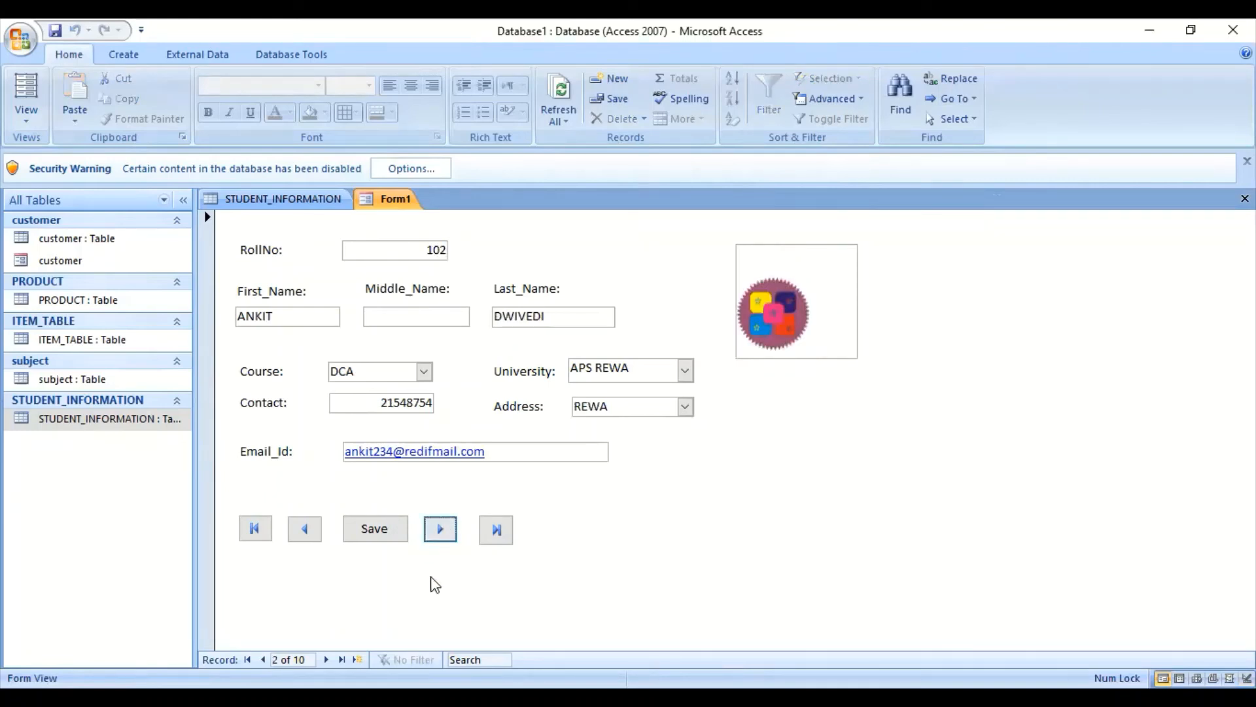
left_click(451, 530)
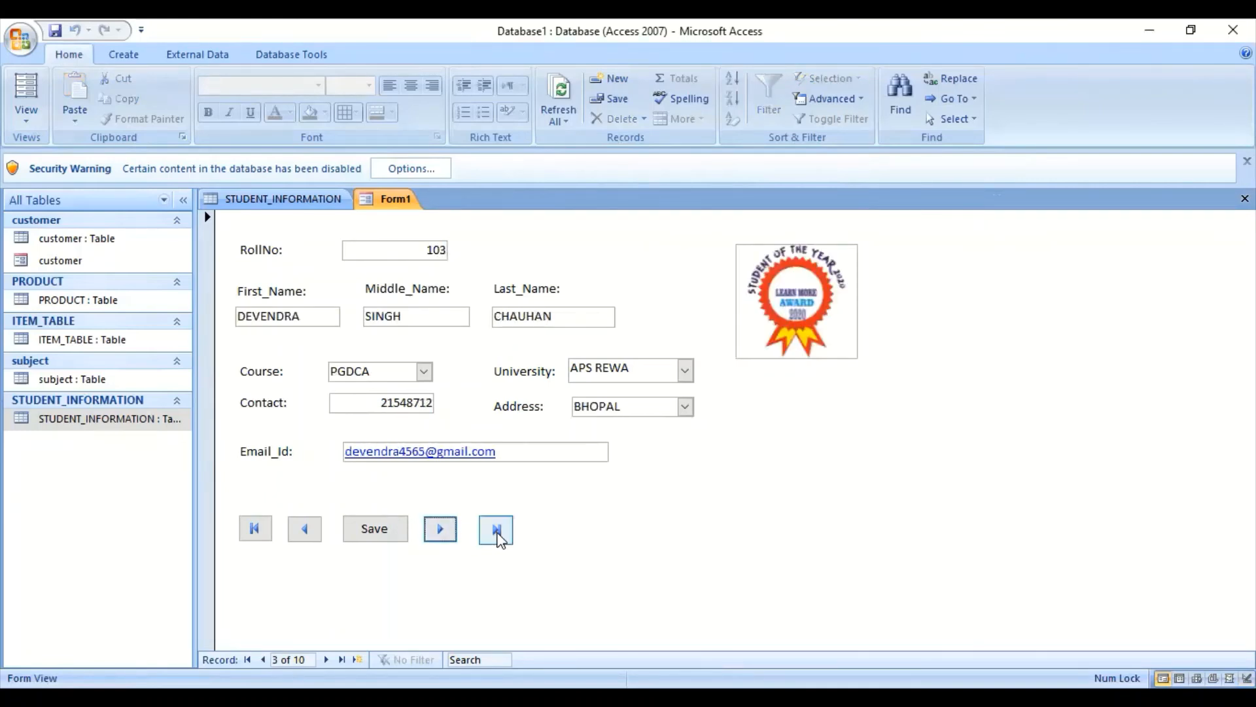
left_click(497, 531)
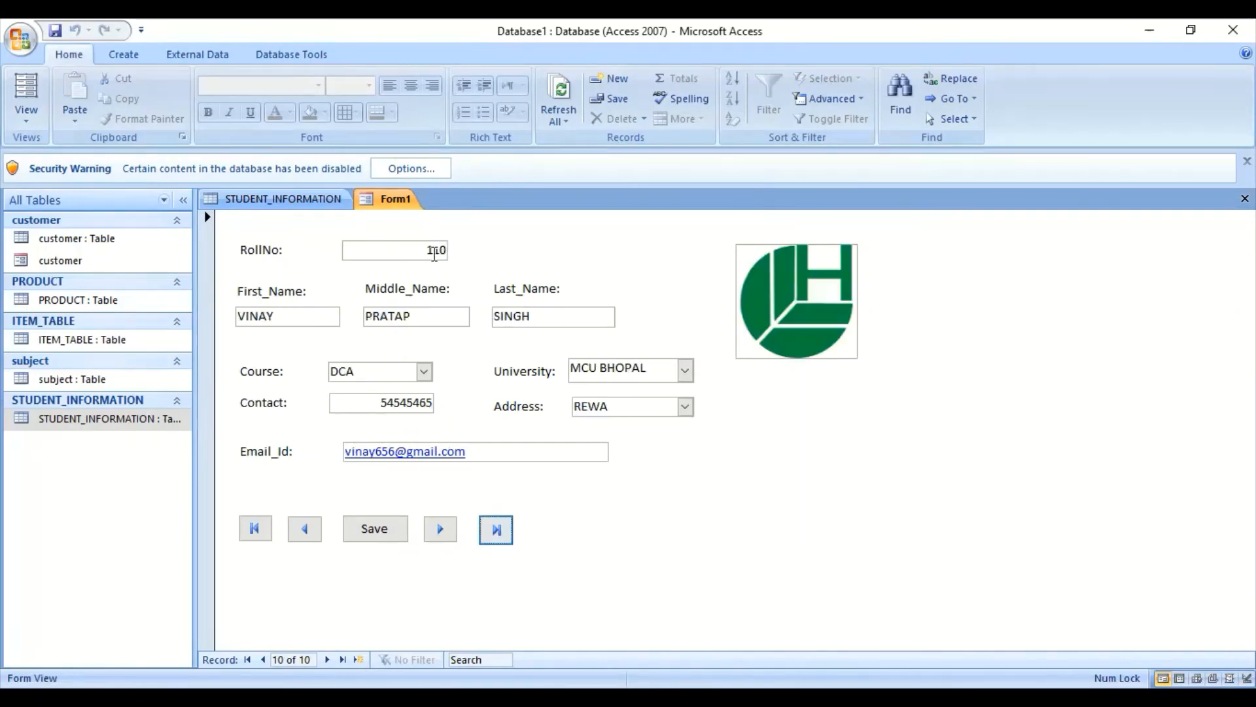
left_click(257, 530)
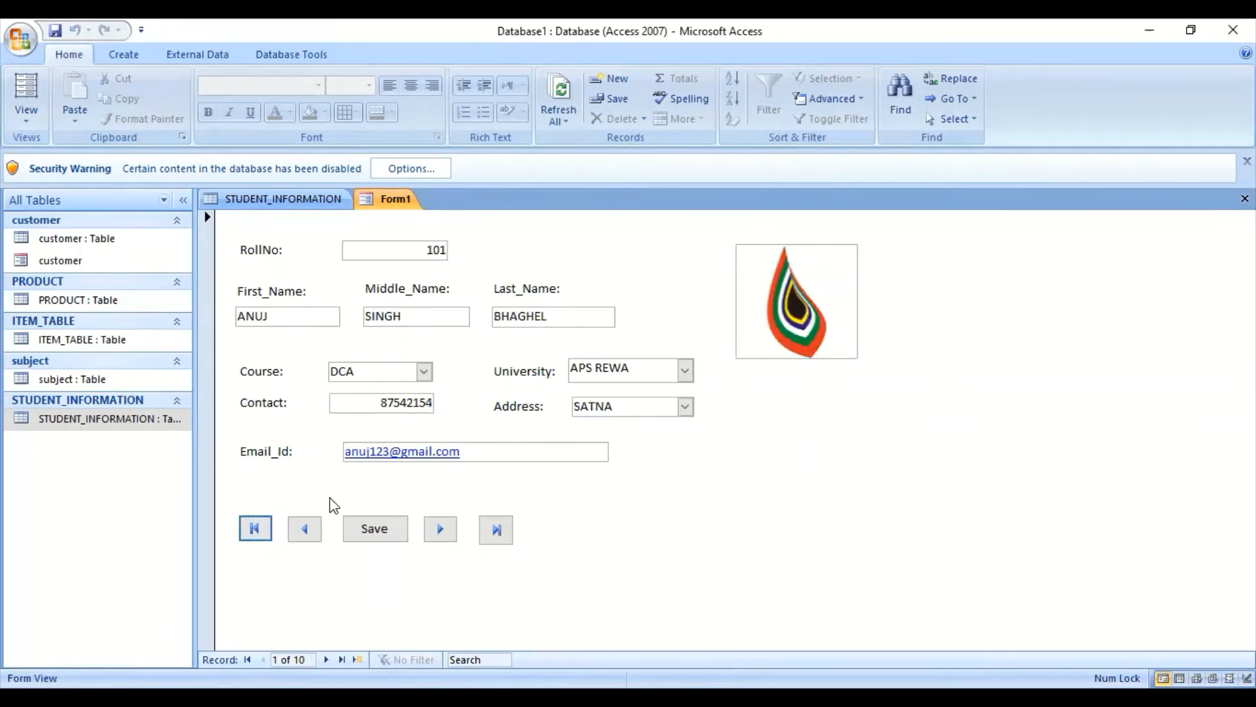
left_click(494, 530)
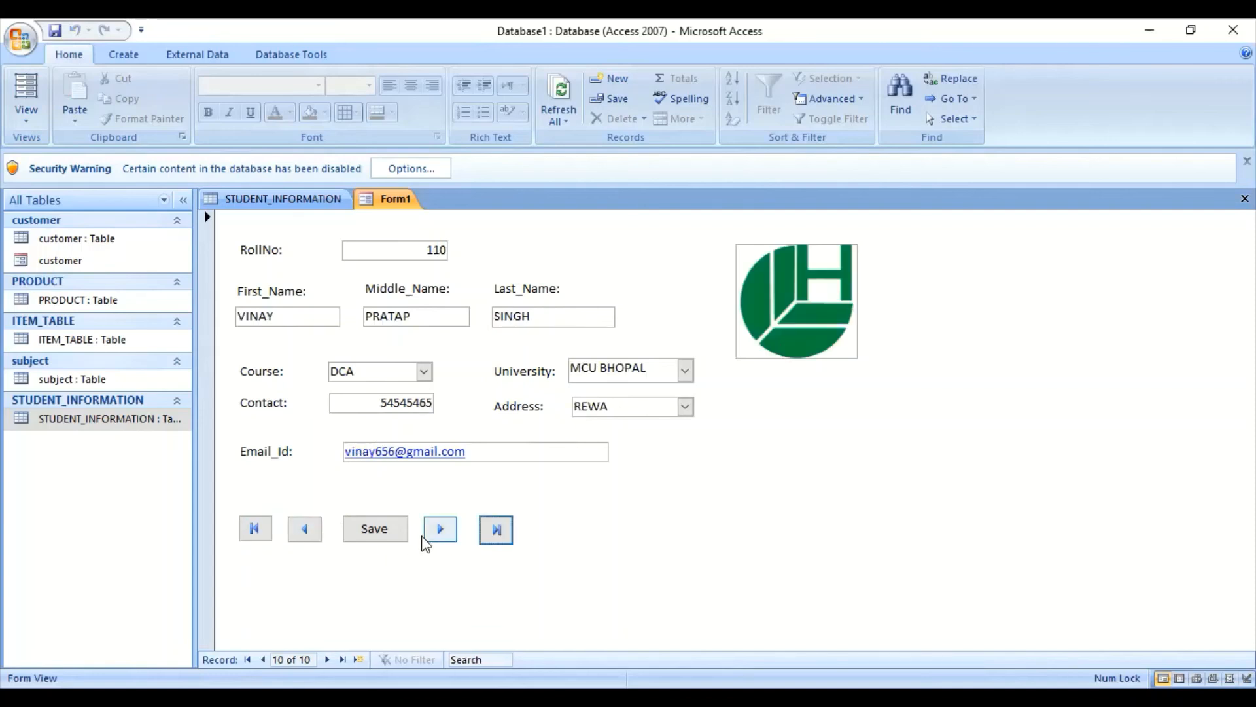
left_click(308, 530)
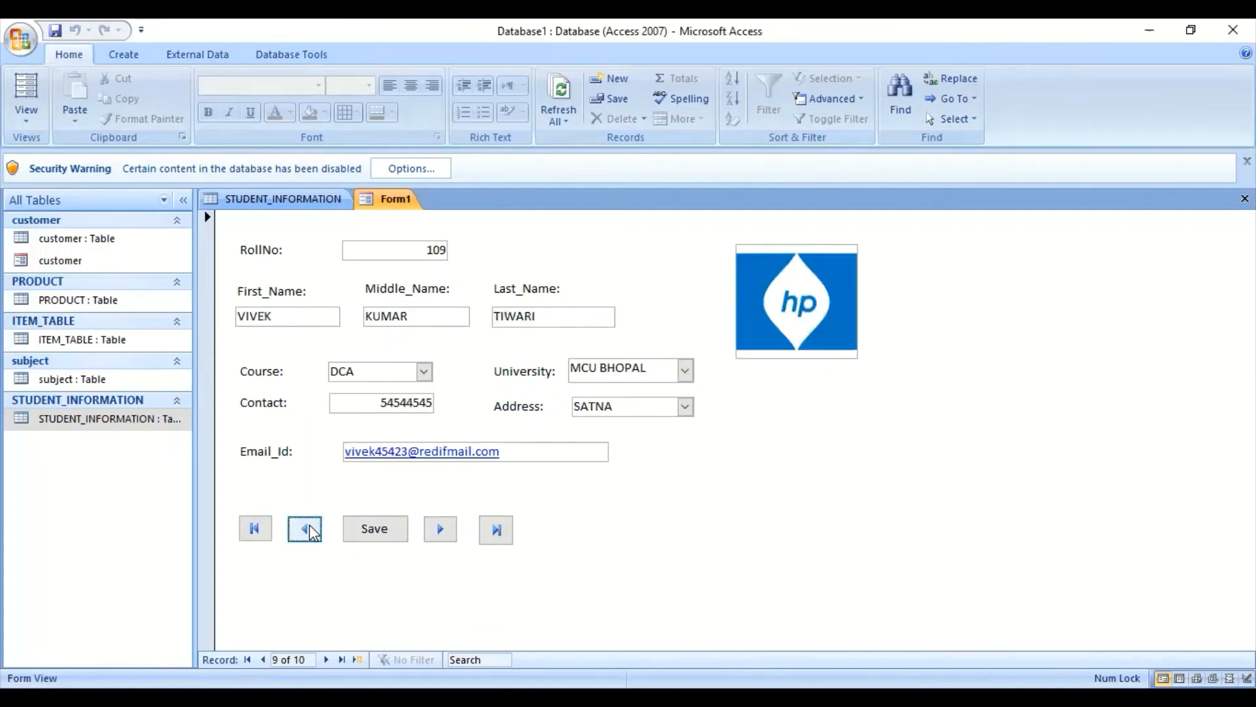
left_click(308, 530)
left_click(309, 530)
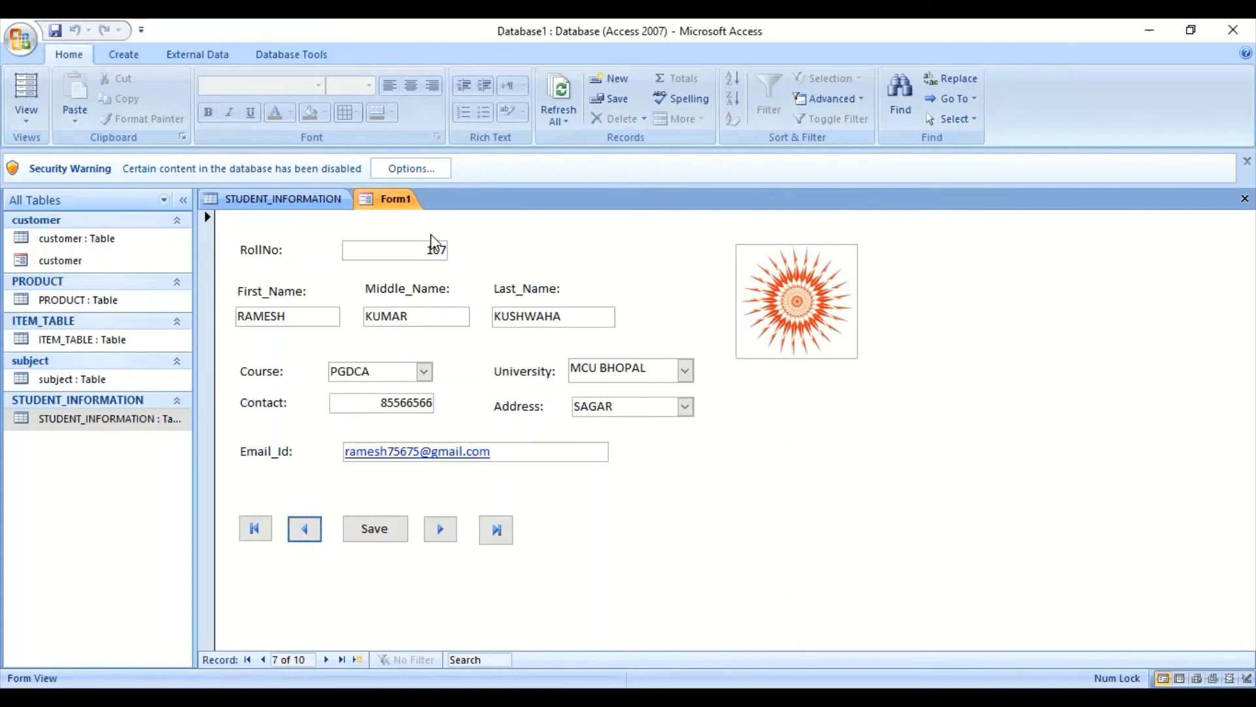
- Return to Design View and add a command button after the last-record button with the Find Record action and the Binoculars (Find) picture
right_click(384, 201)
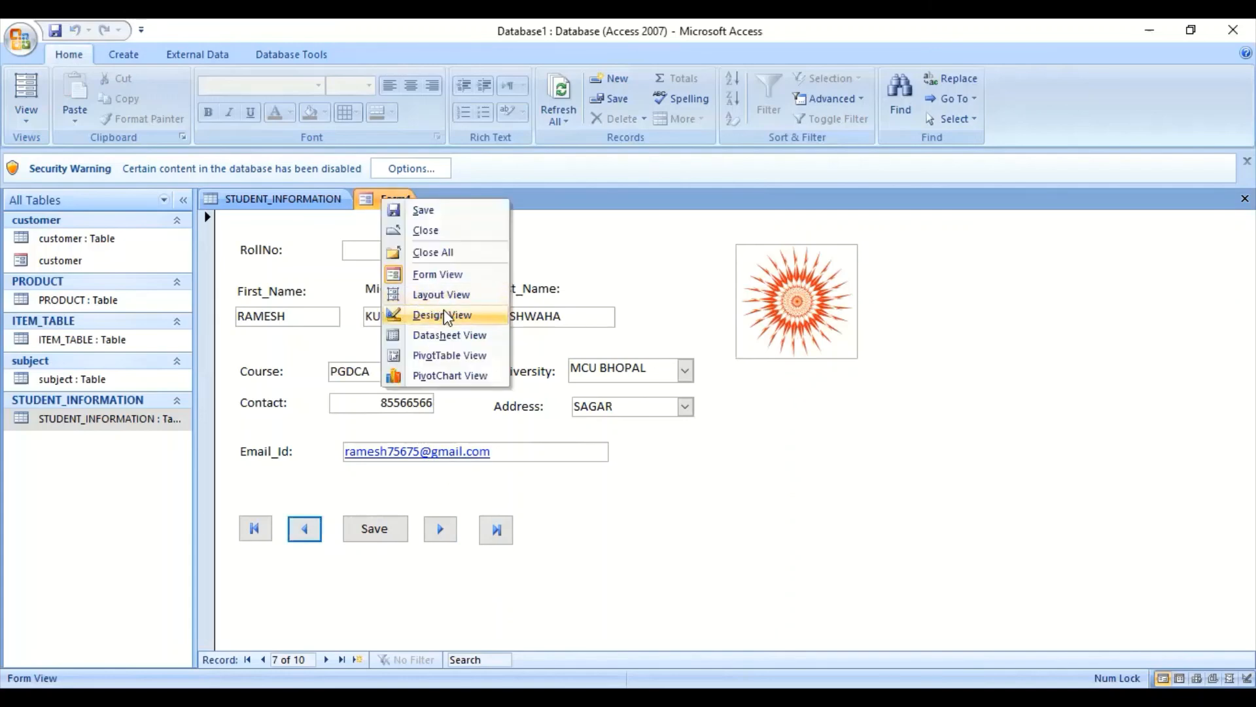
left_click(445, 318)
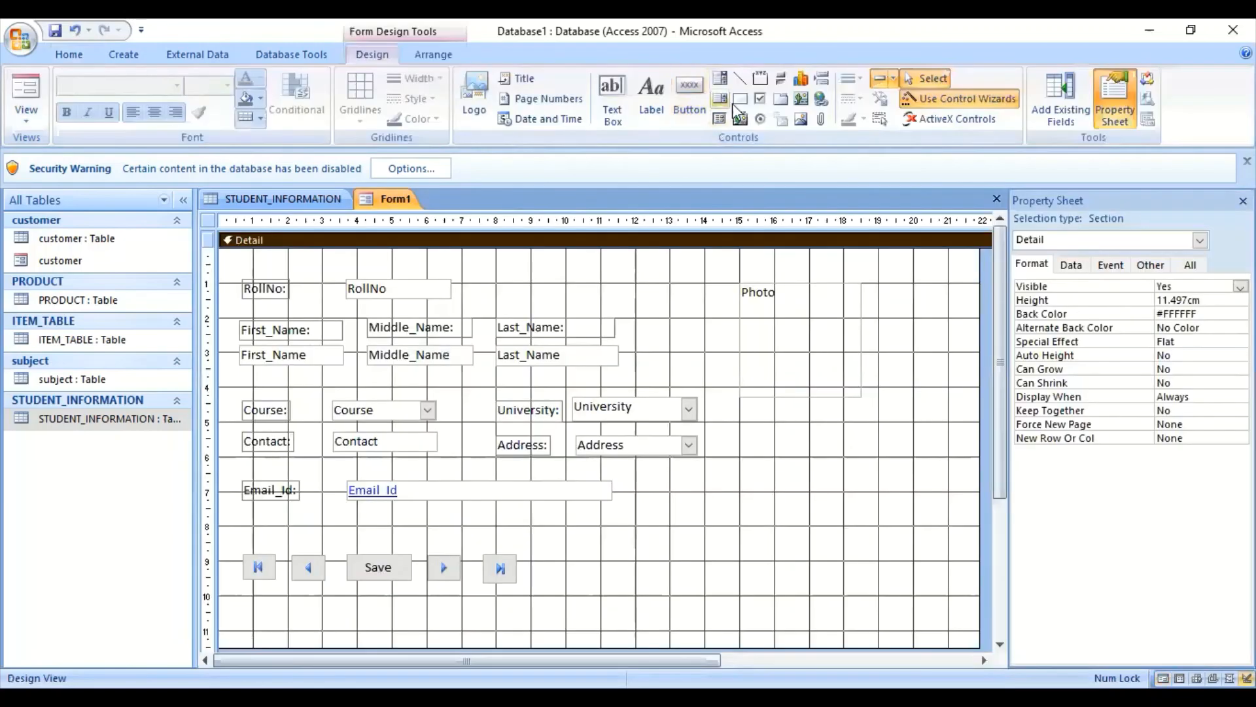
left_click(693, 94)
left_click_drag(541, 556, 644, 586)
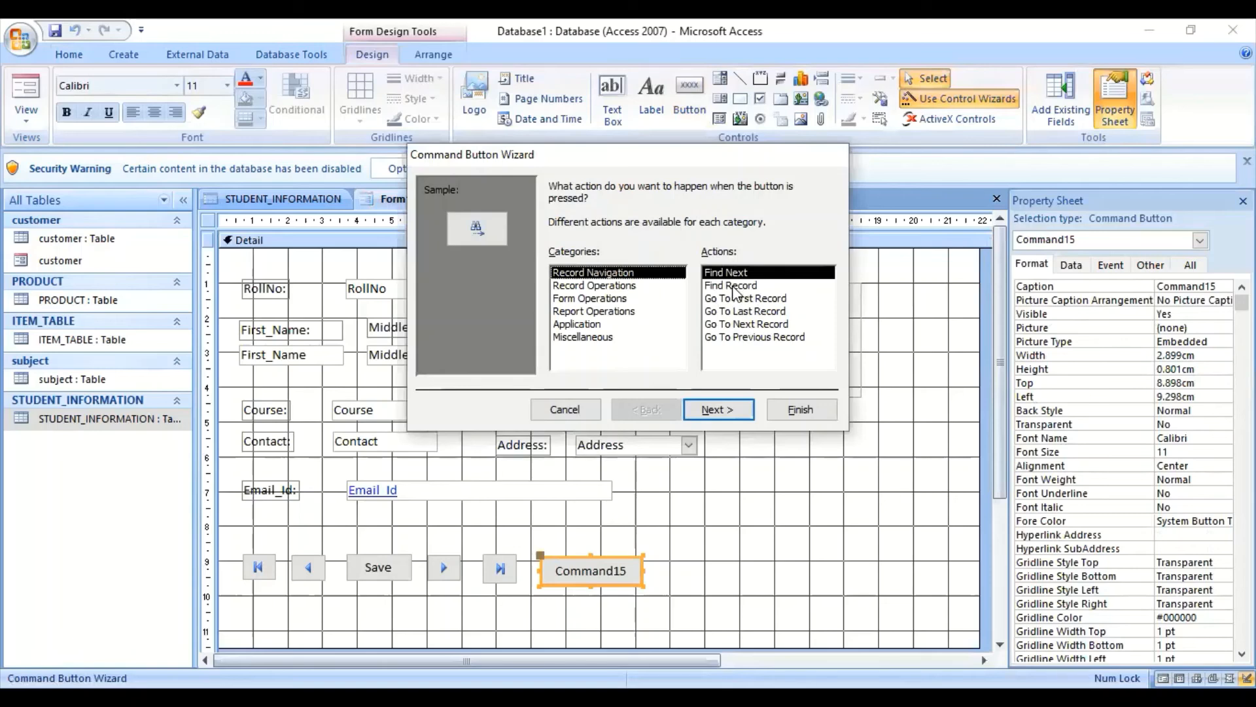
left_click(734, 287)
left_click(724, 411)
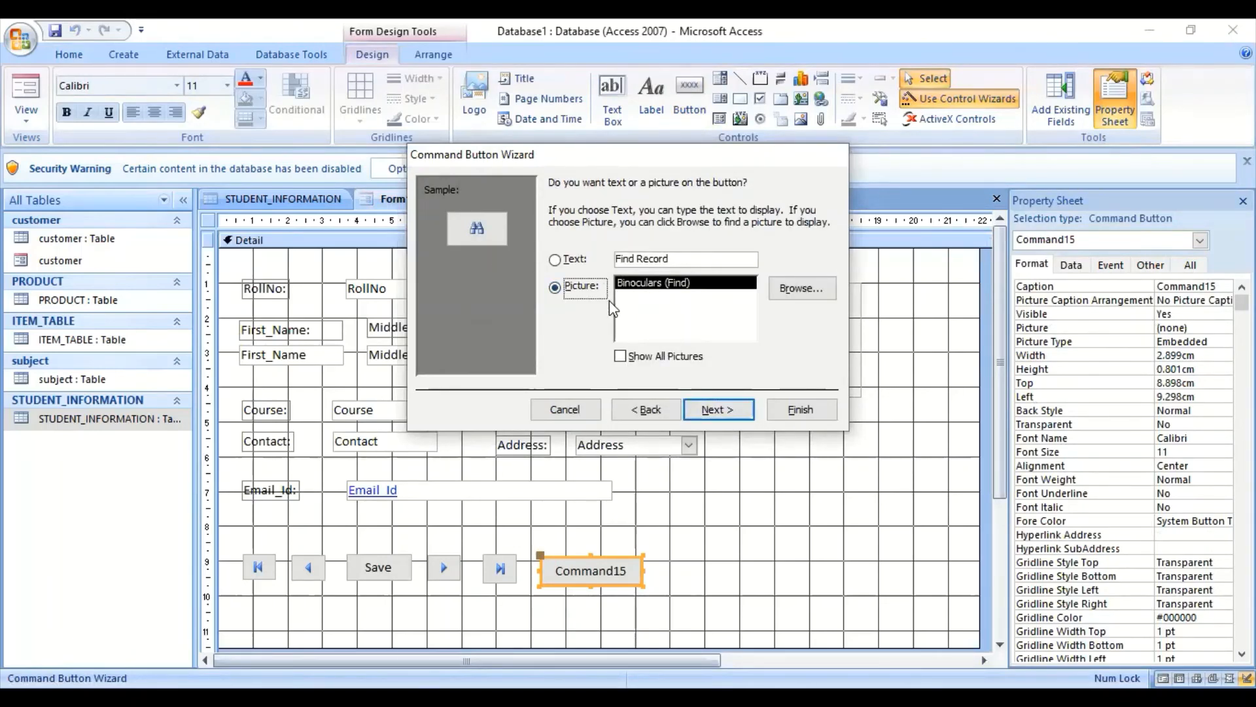
left_click(728, 409)
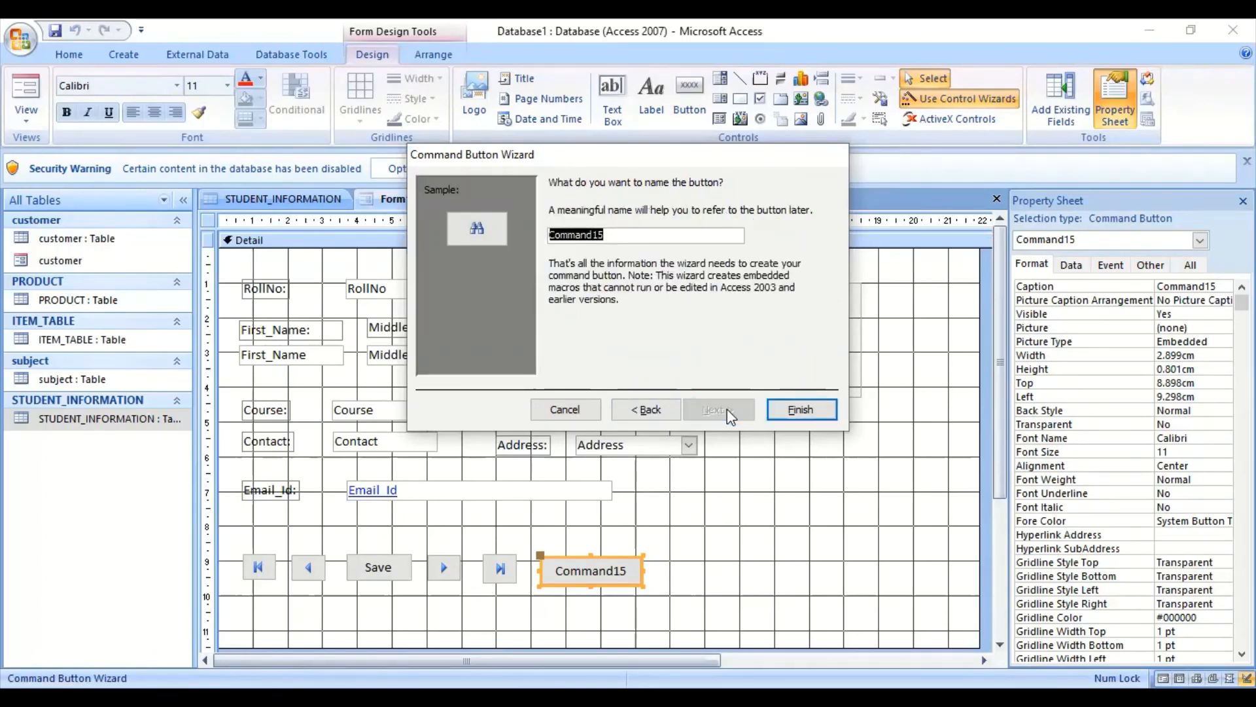
left_click(800, 409)
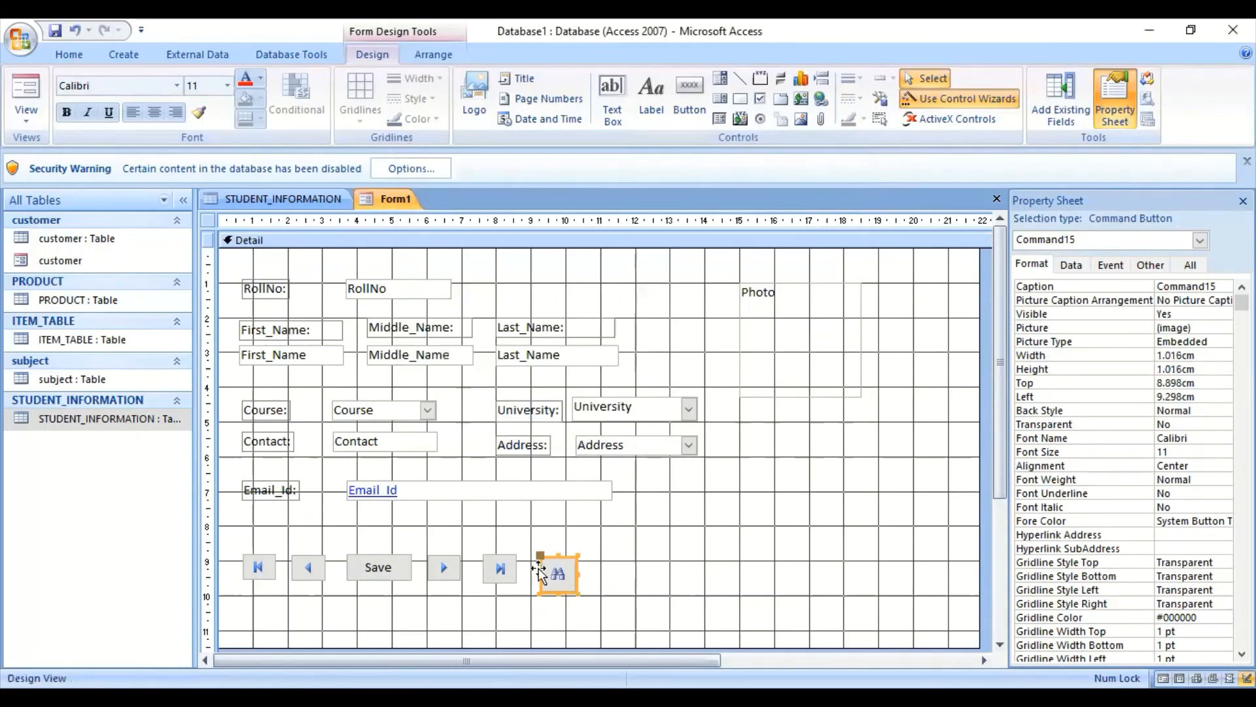
- Reduce the find button's height to about 0.8 cm and shift it to about 9.4 cm from the form's left edge
left_click_drag(559, 595, 555, 582)
left_click(620, 575)
left_click(551, 569)
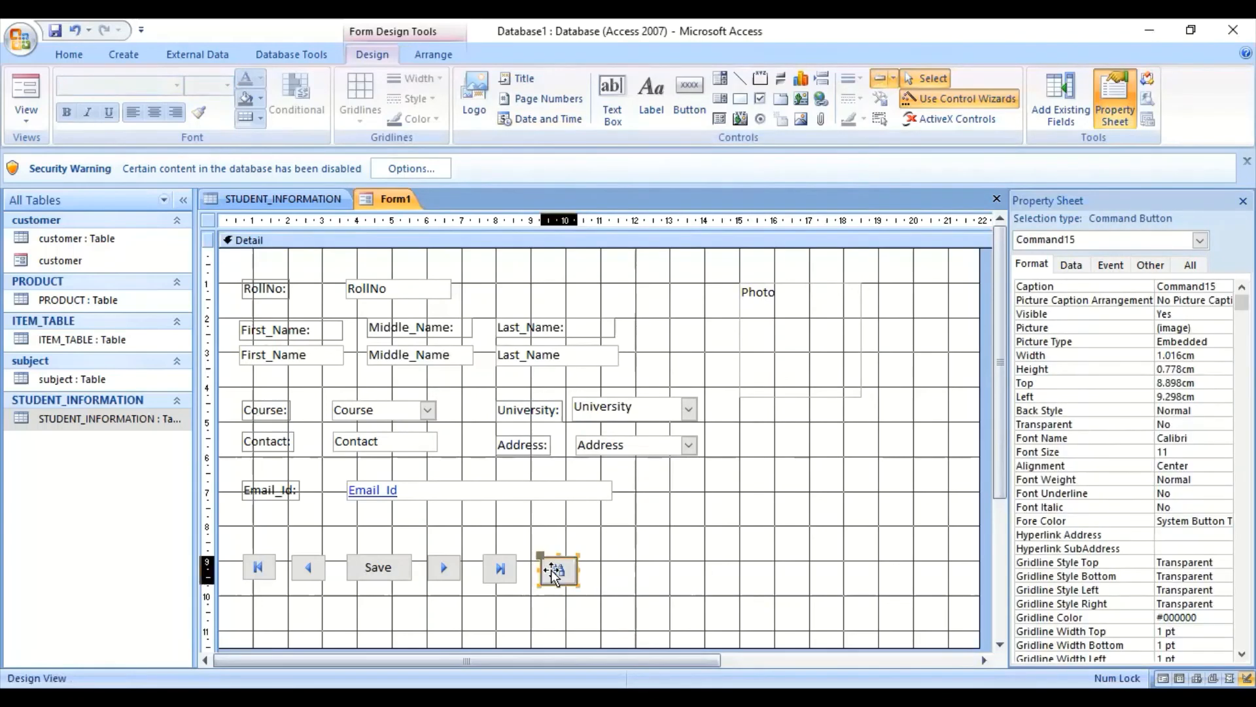
left_click(566, 564)
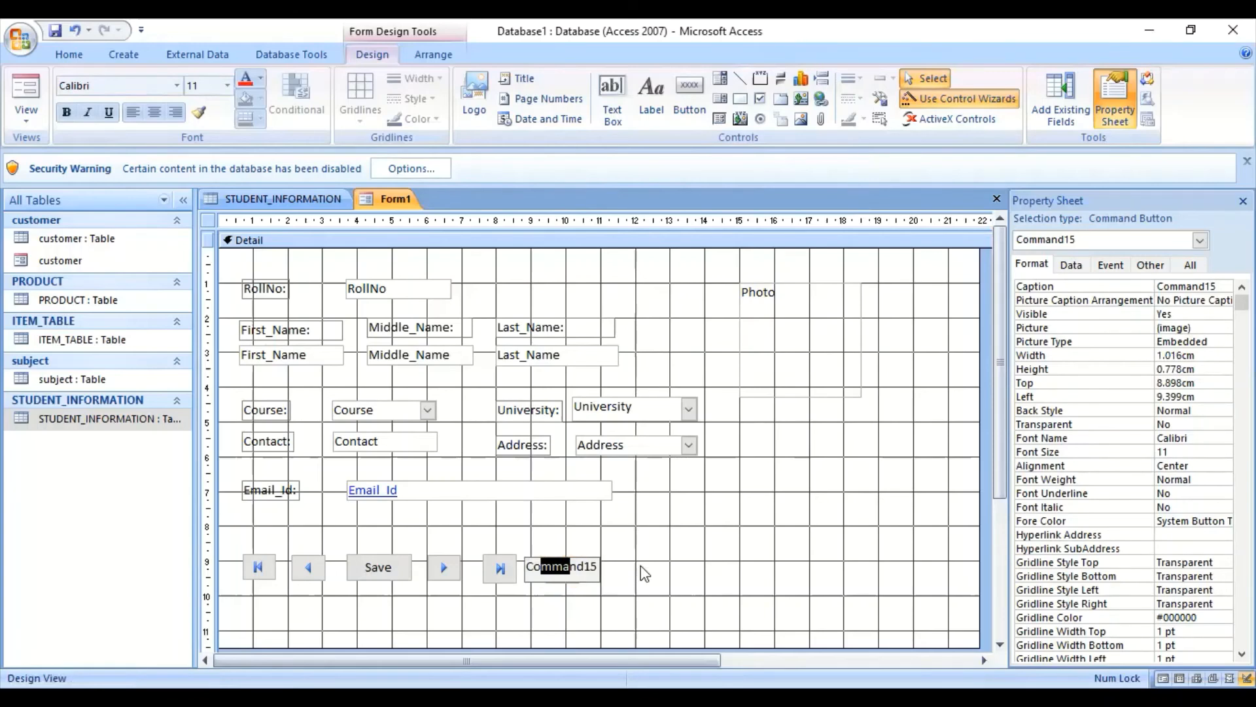
left_click(638, 573)
left_click(561, 568)
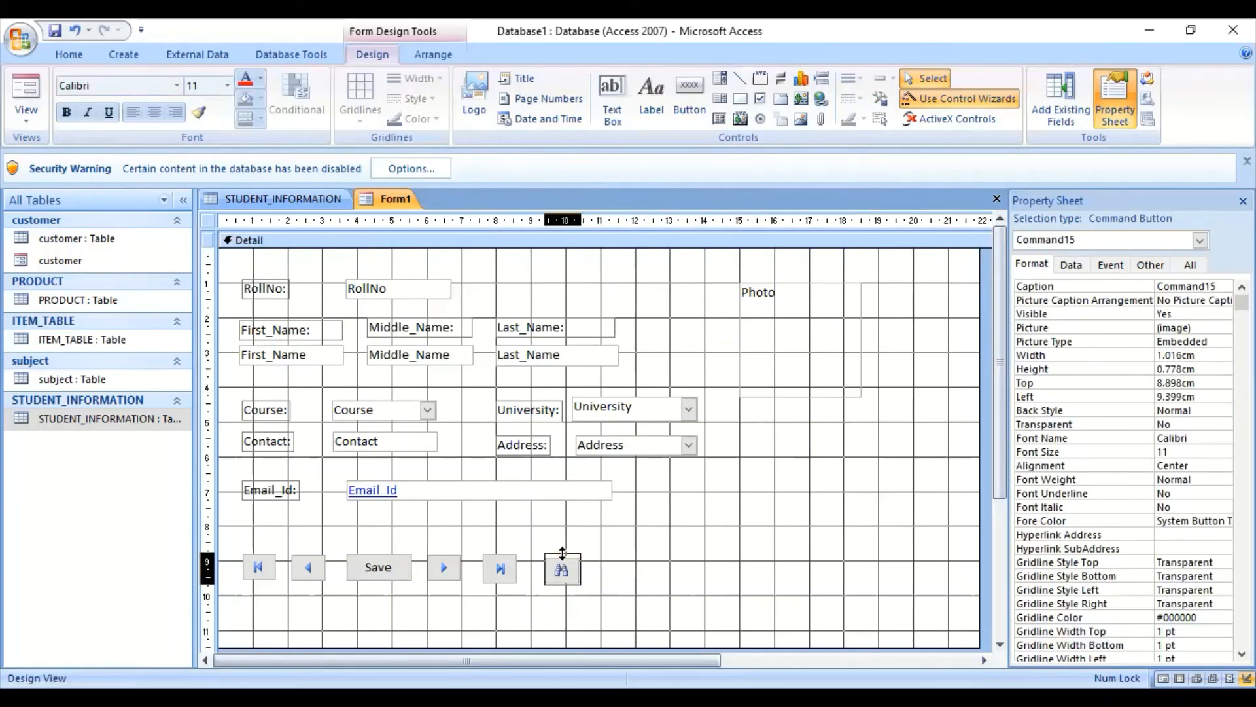
left_click(660, 565)
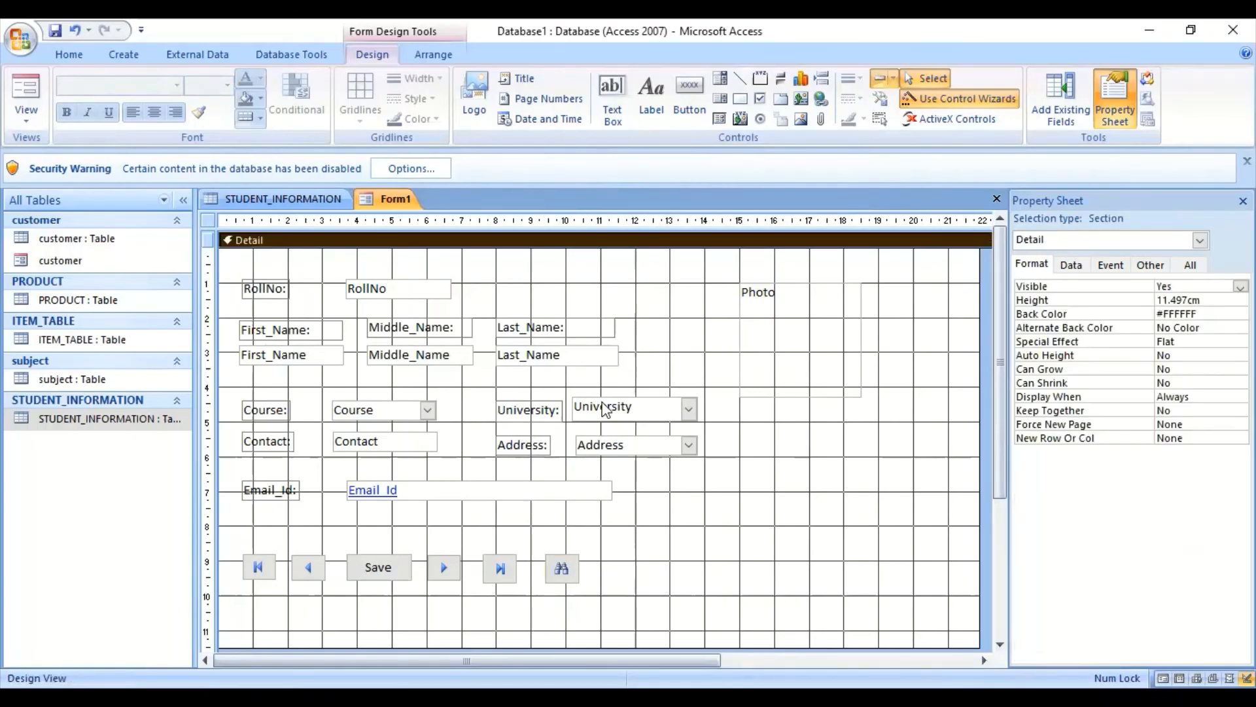
- Draw a command button about 1.1 cm wide and 0.7 cm high after the find button and review the wizard's available action categories
left_click(682, 87)
left_click_drag(599, 560, 636, 584)
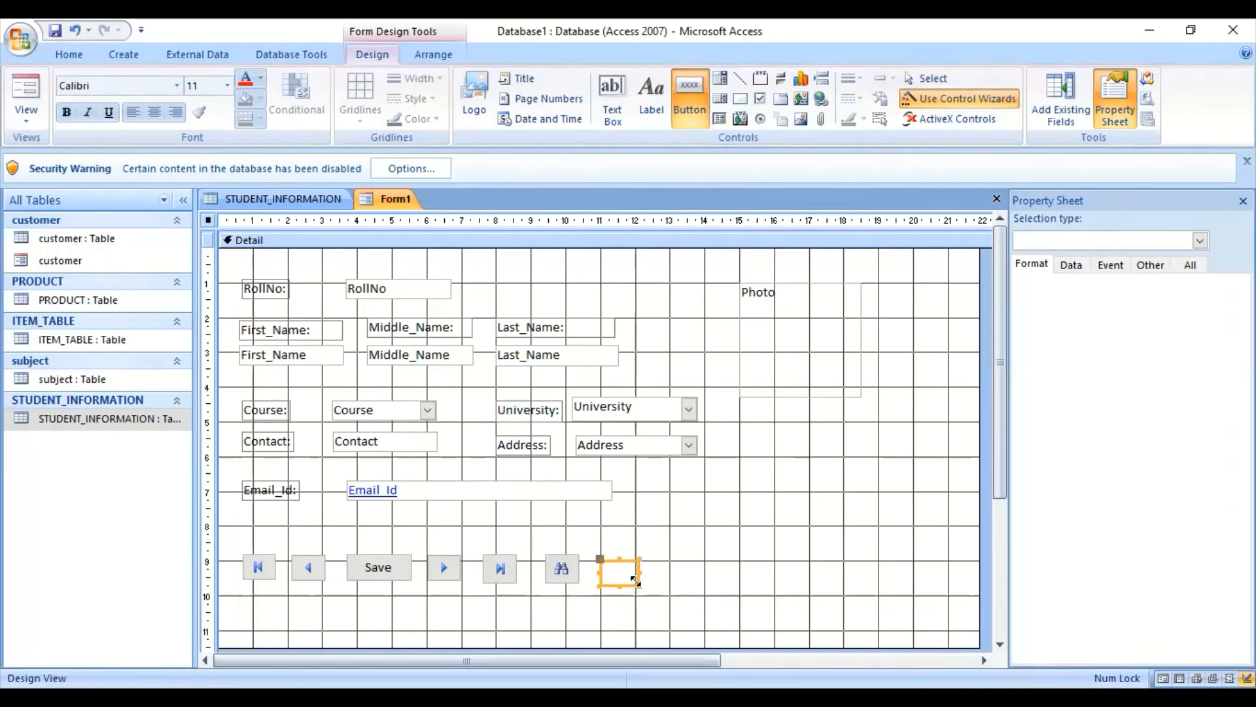
left_click(623, 287)
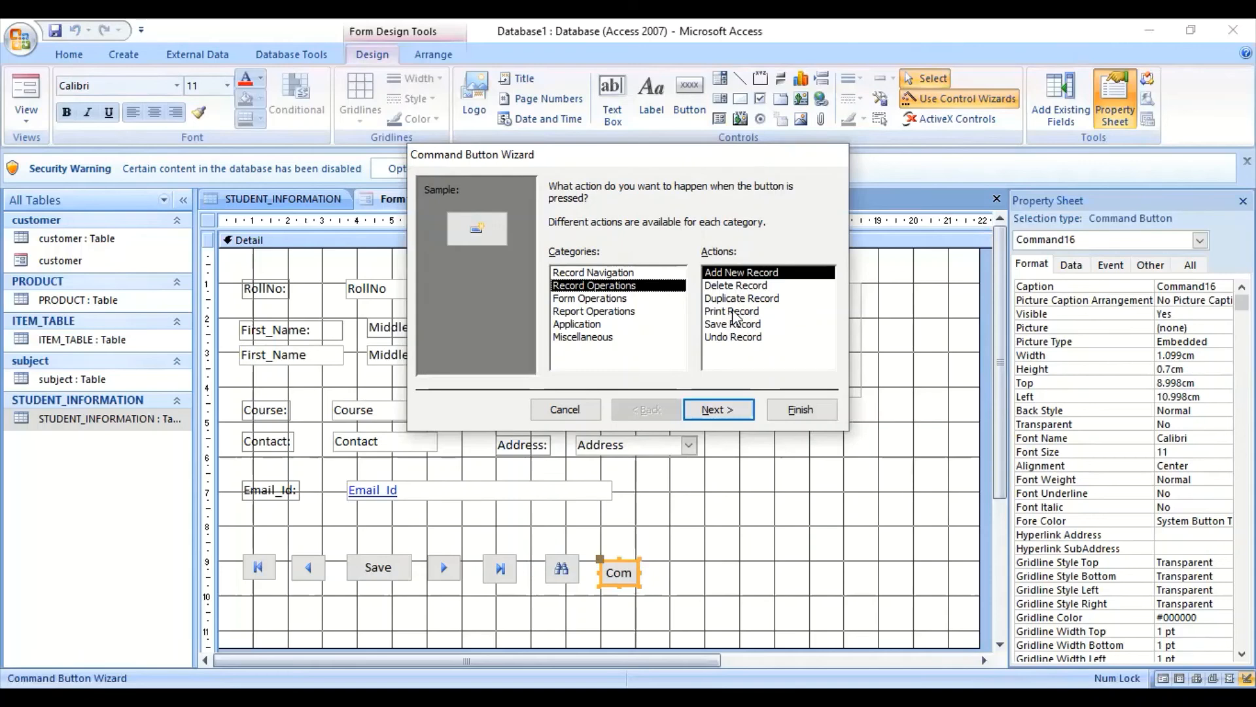
left_click(617, 300)
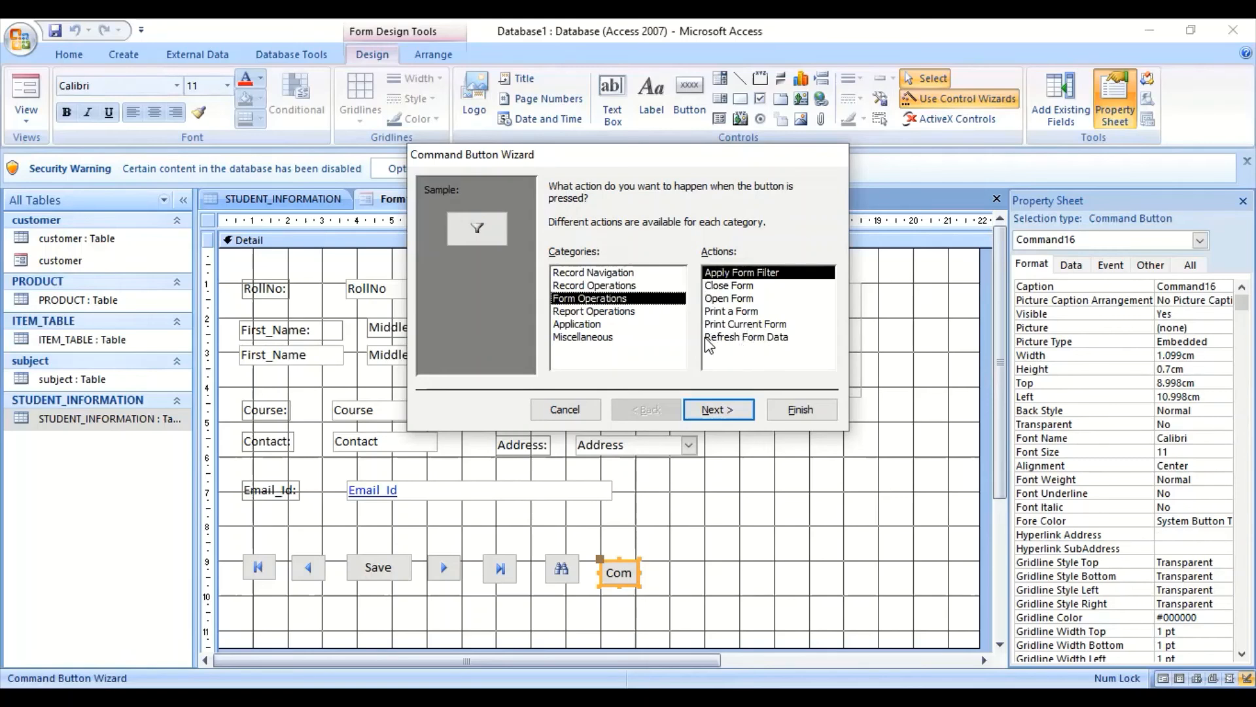
left_click(599, 313)
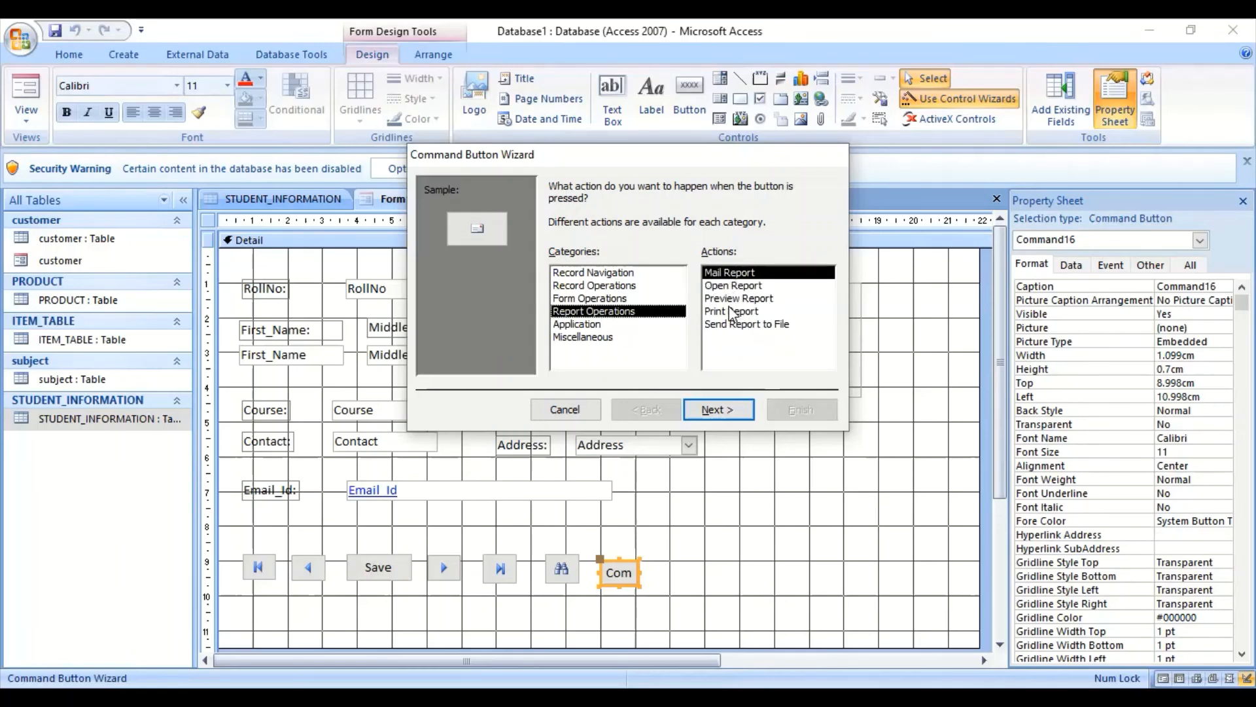
left_click(589, 325)
left_click(606, 338)
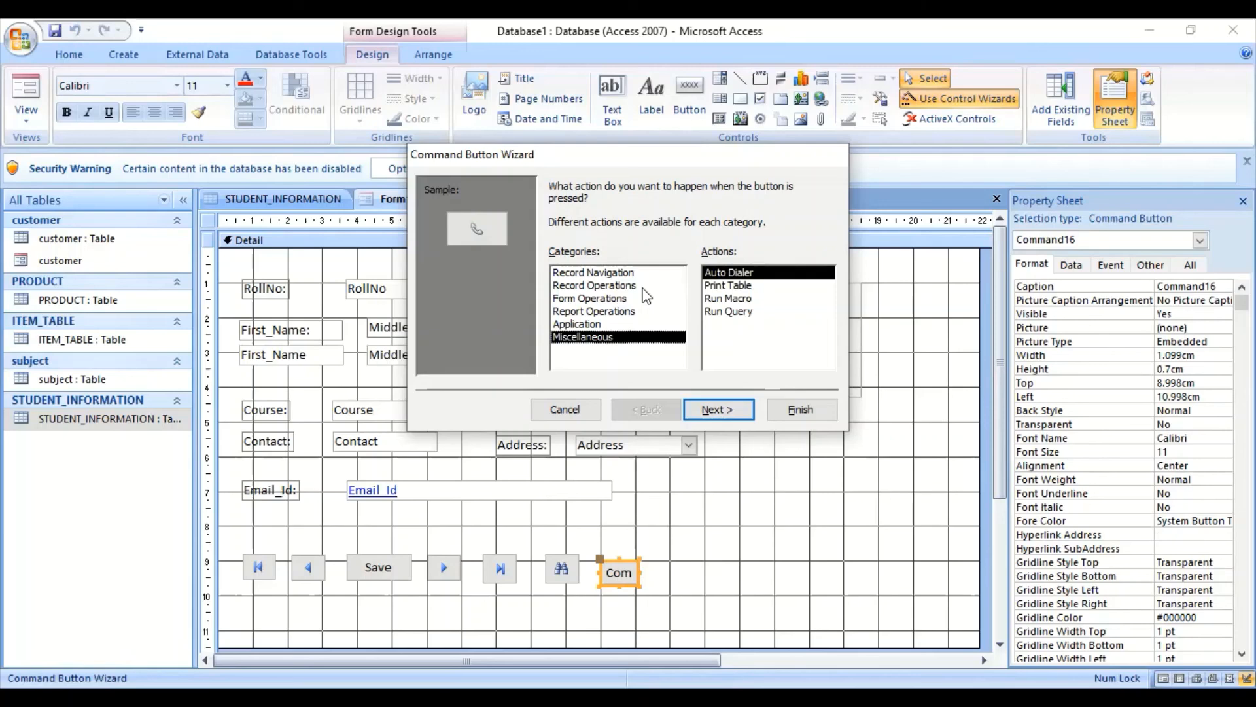
- Try to assign the Preview Report action to the new button, then return to the wizard's action choice
left_click(622, 310)
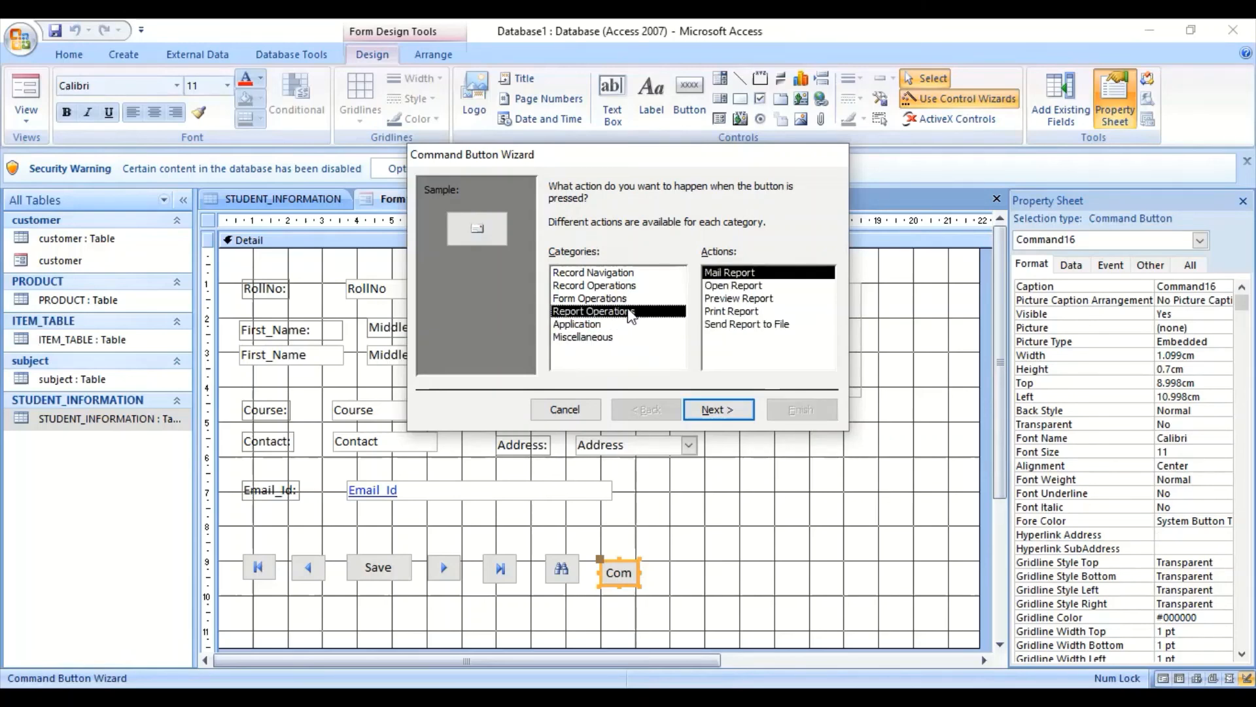
left_click(737, 298)
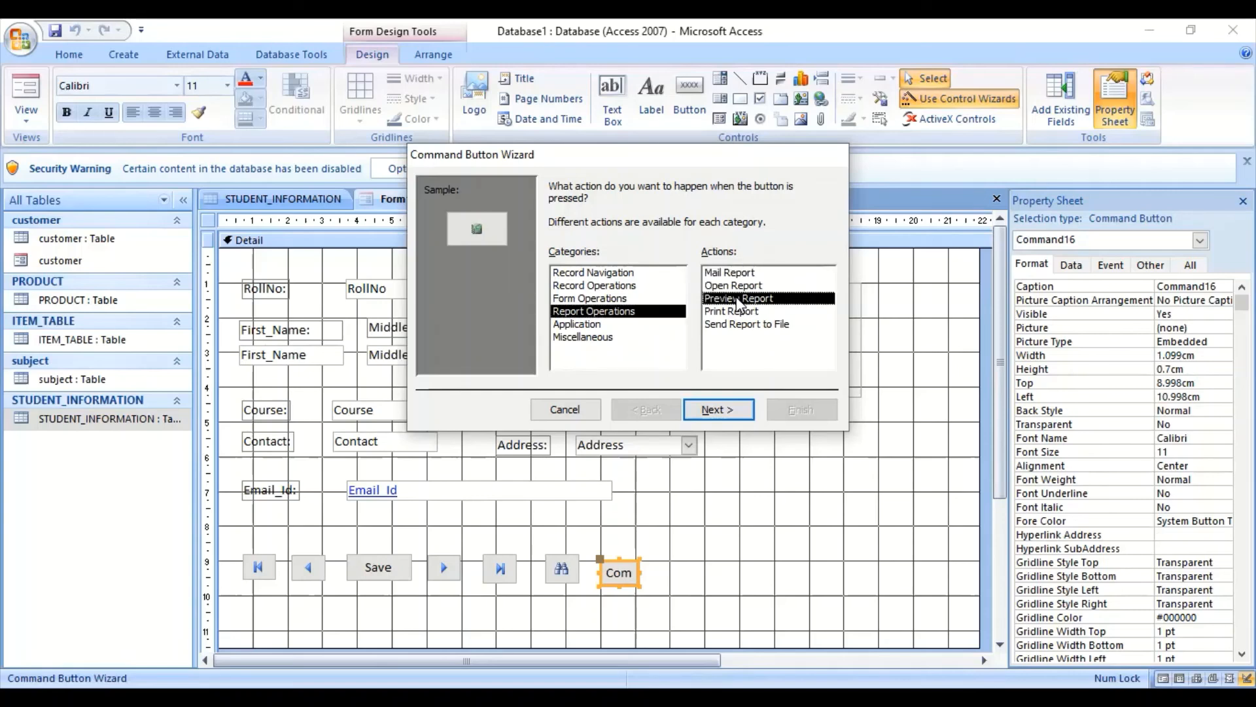
left_click(713, 410)
left_click(714, 411)
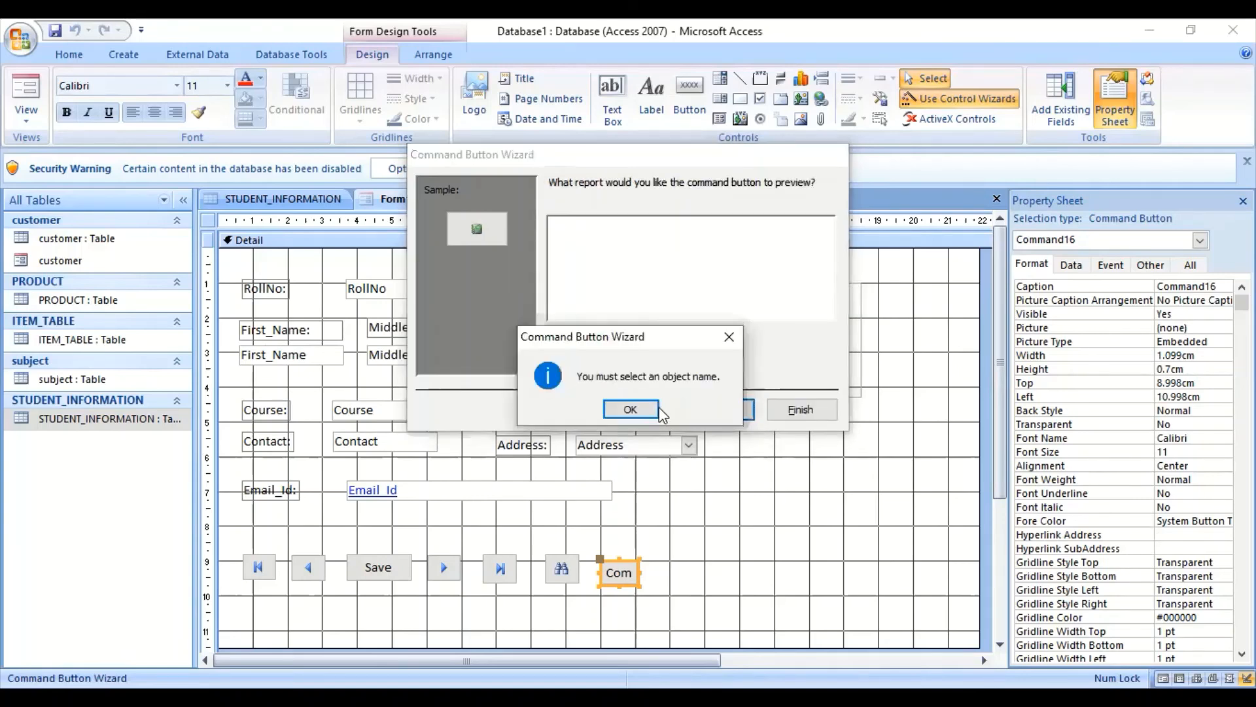
left_click(639, 412)
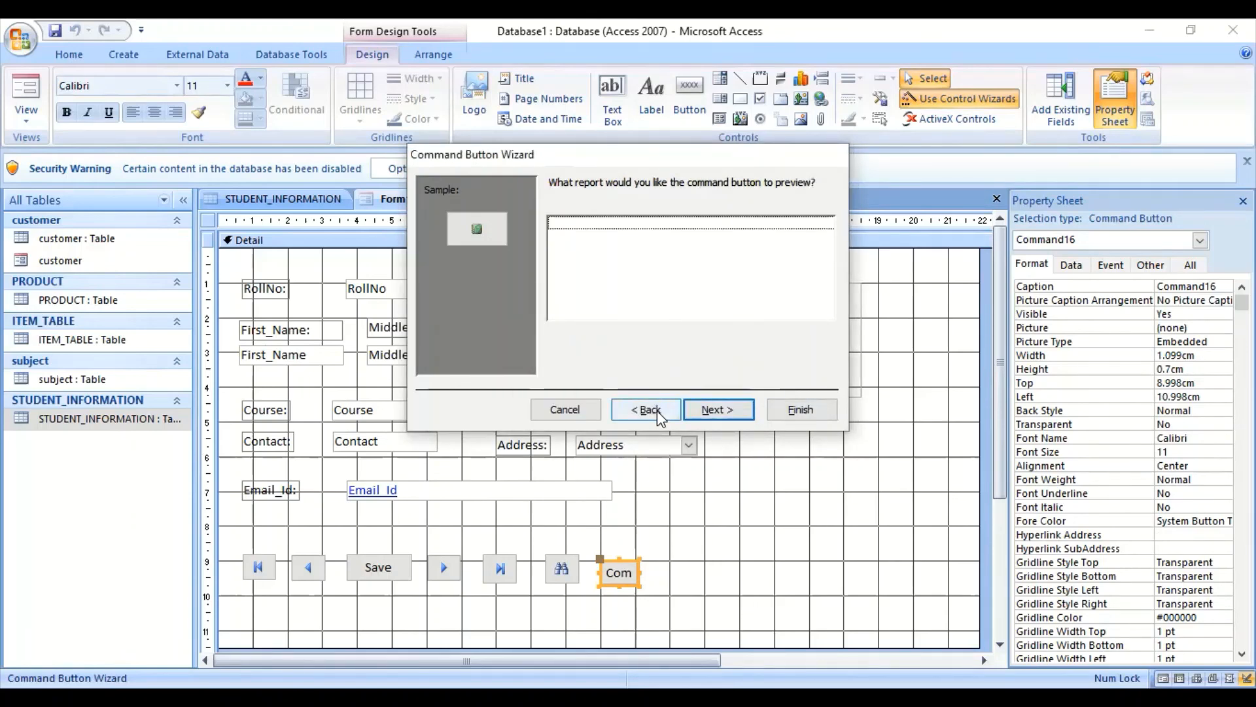
left_click(653, 413)
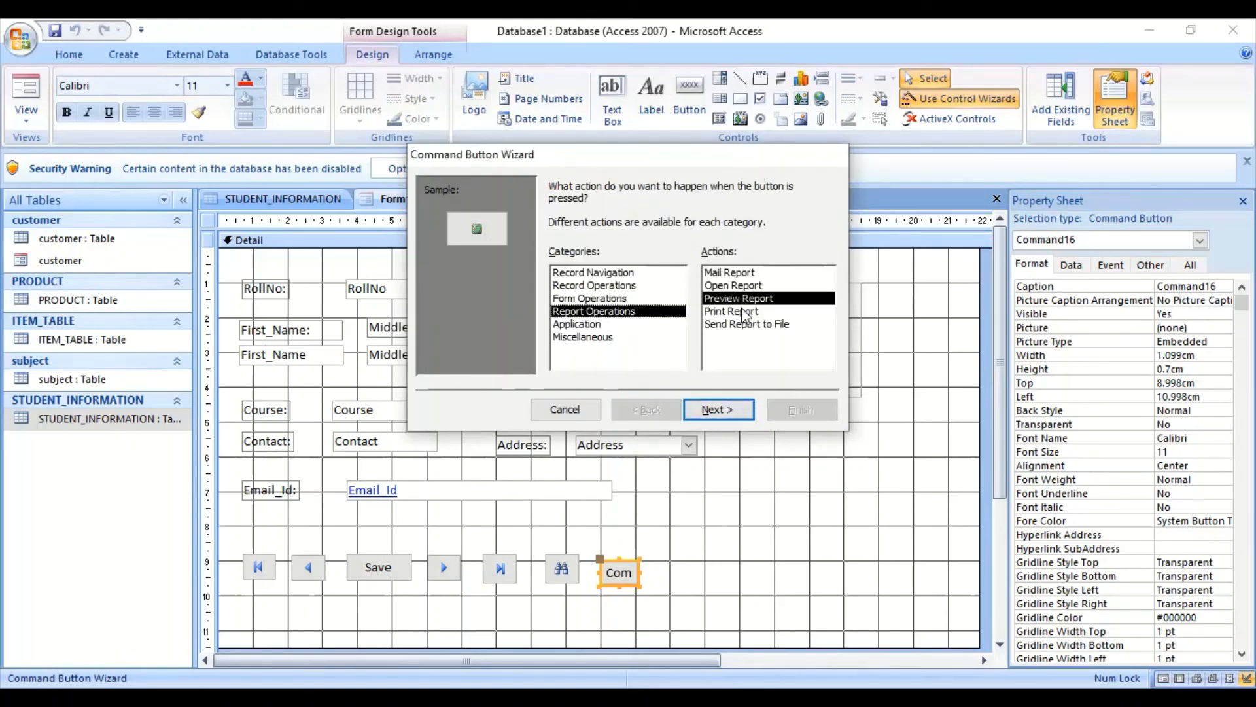
- Give the new button the Print a Form action for the customer form and finish it with the Printer picture
left_click(610, 299)
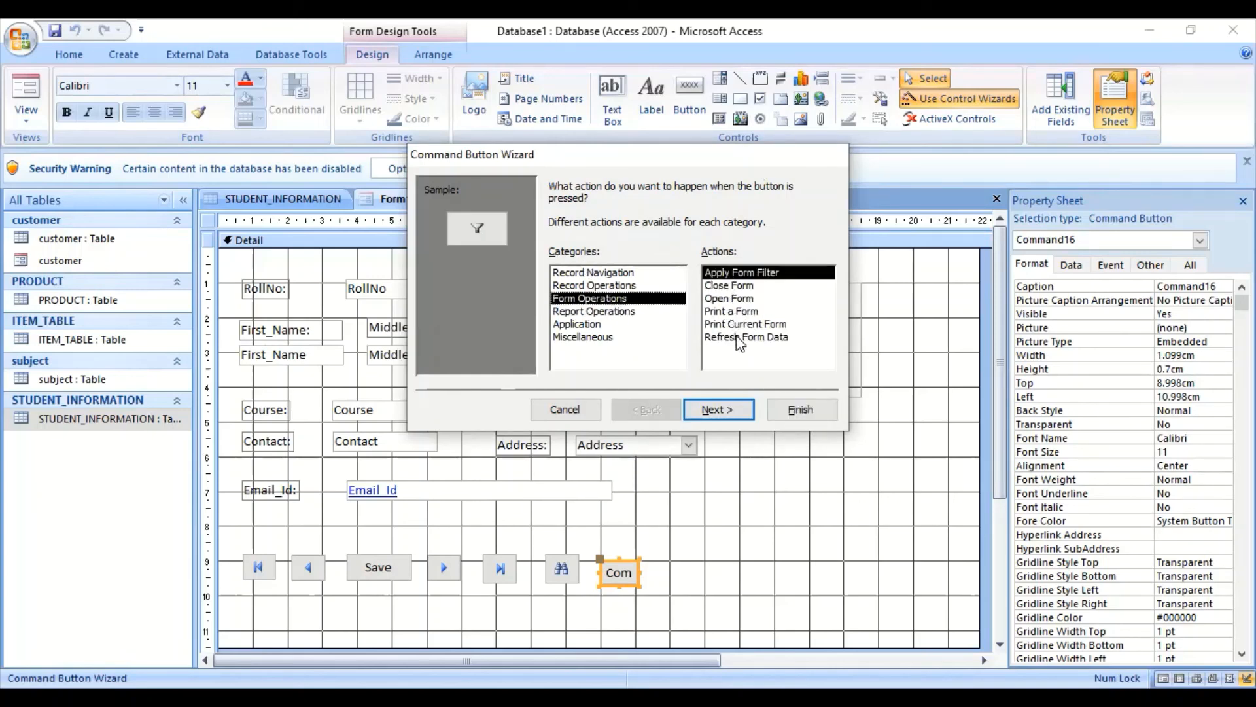
left_click(740, 312)
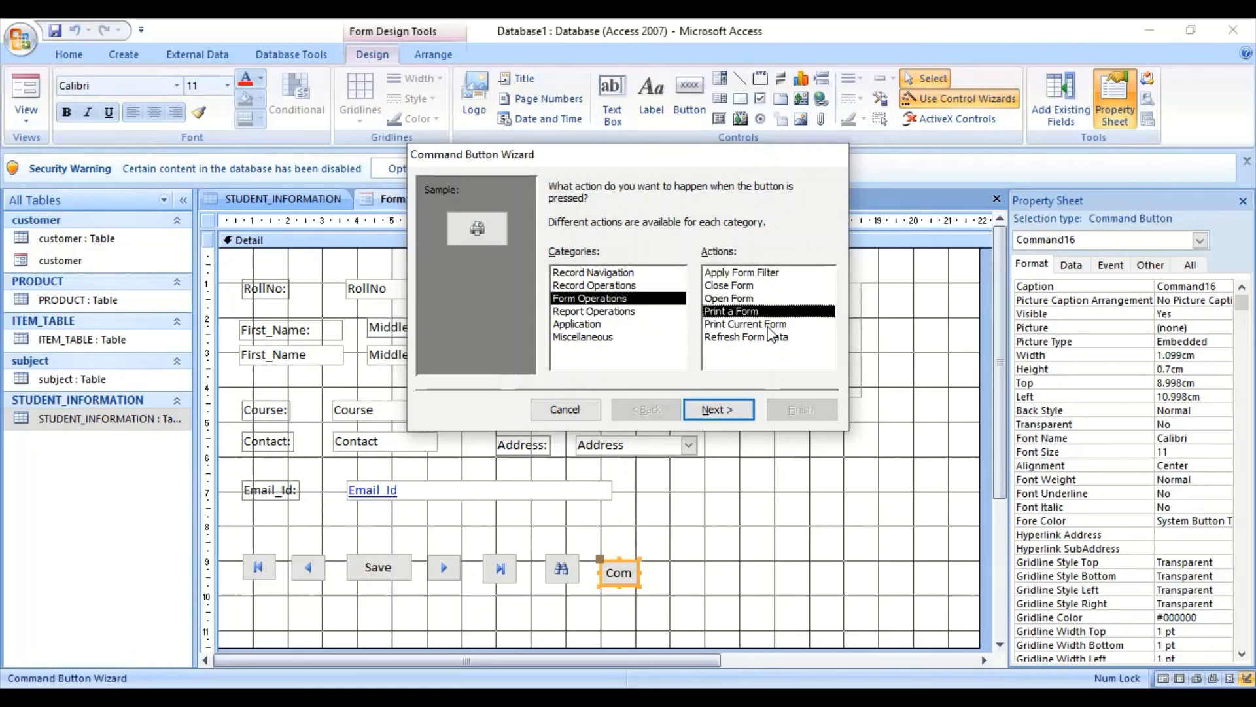
left_click(717, 411)
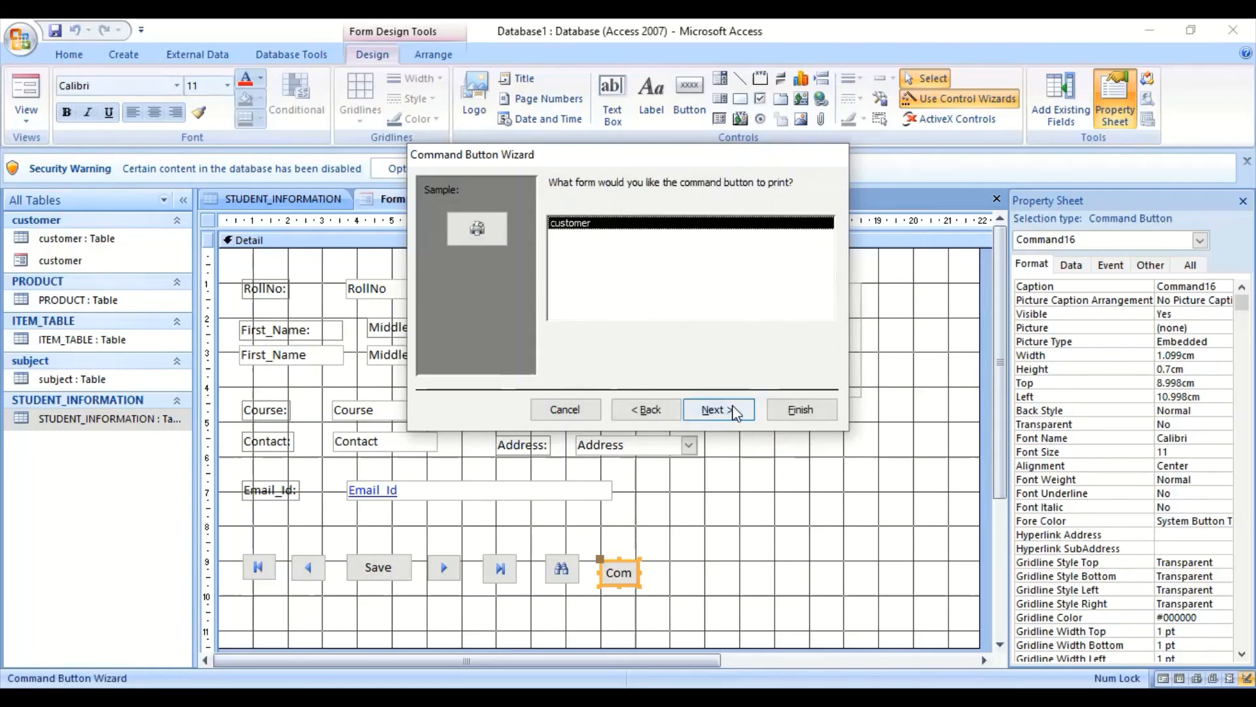
left_click(730, 418)
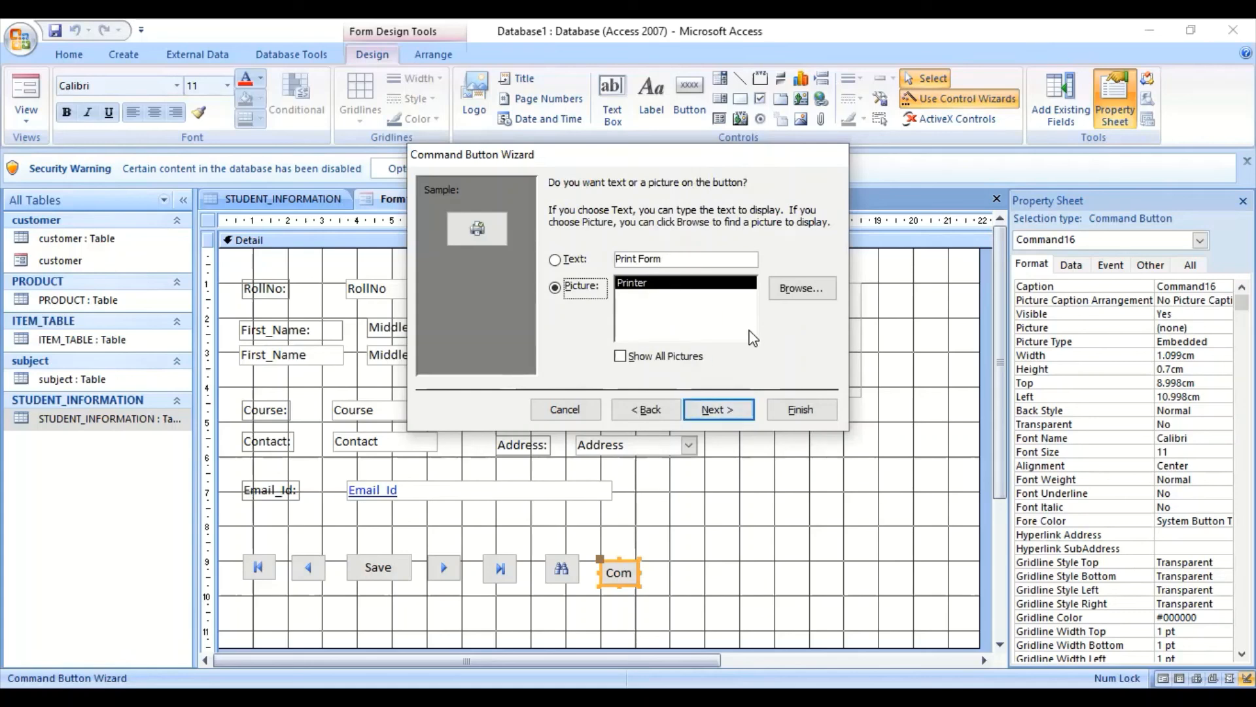
left_click(742, 409)
left_click(801, 409)
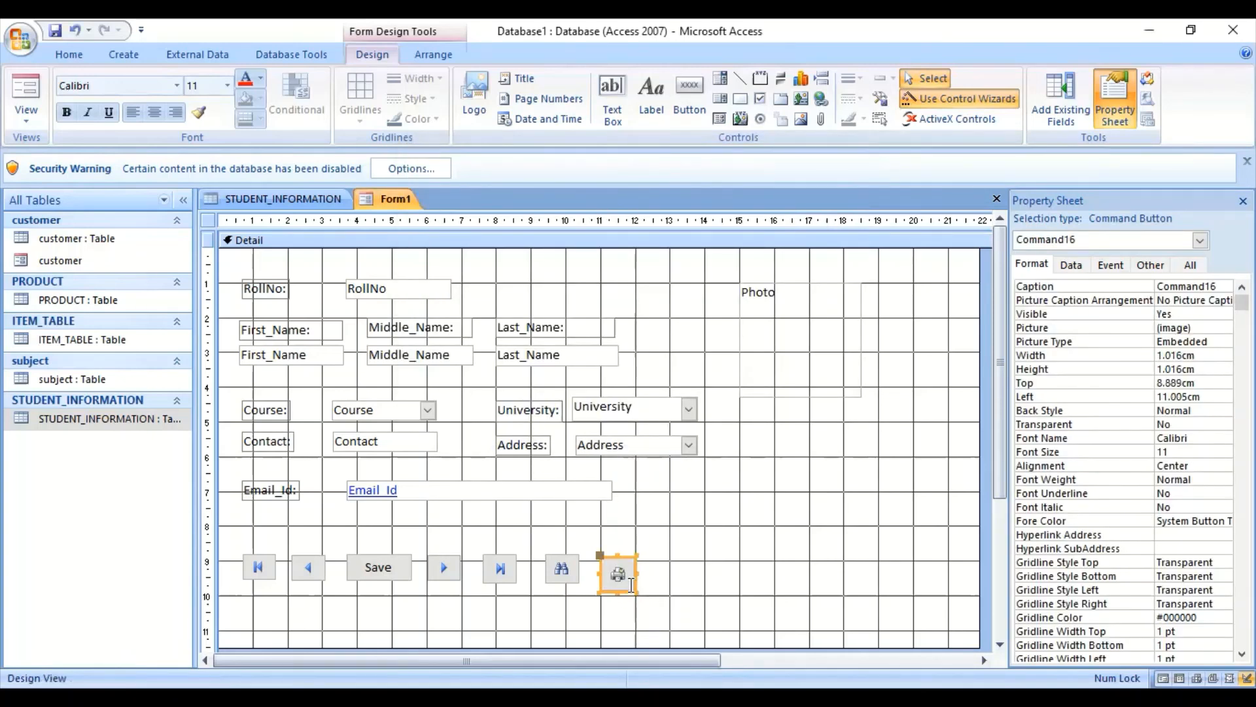
- Raise the print button to about 8.8 cm from the top and reduce its height to about 0.9 cm
left_click(636, 597)
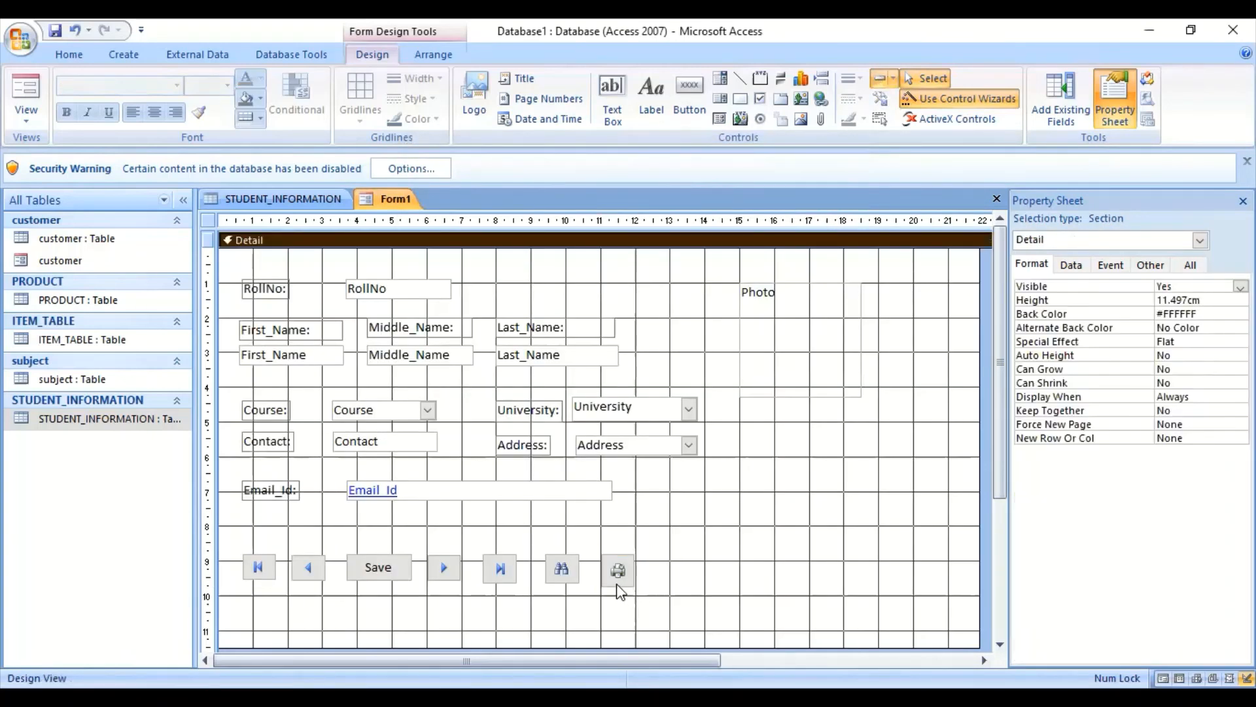
left_click(618, 578)
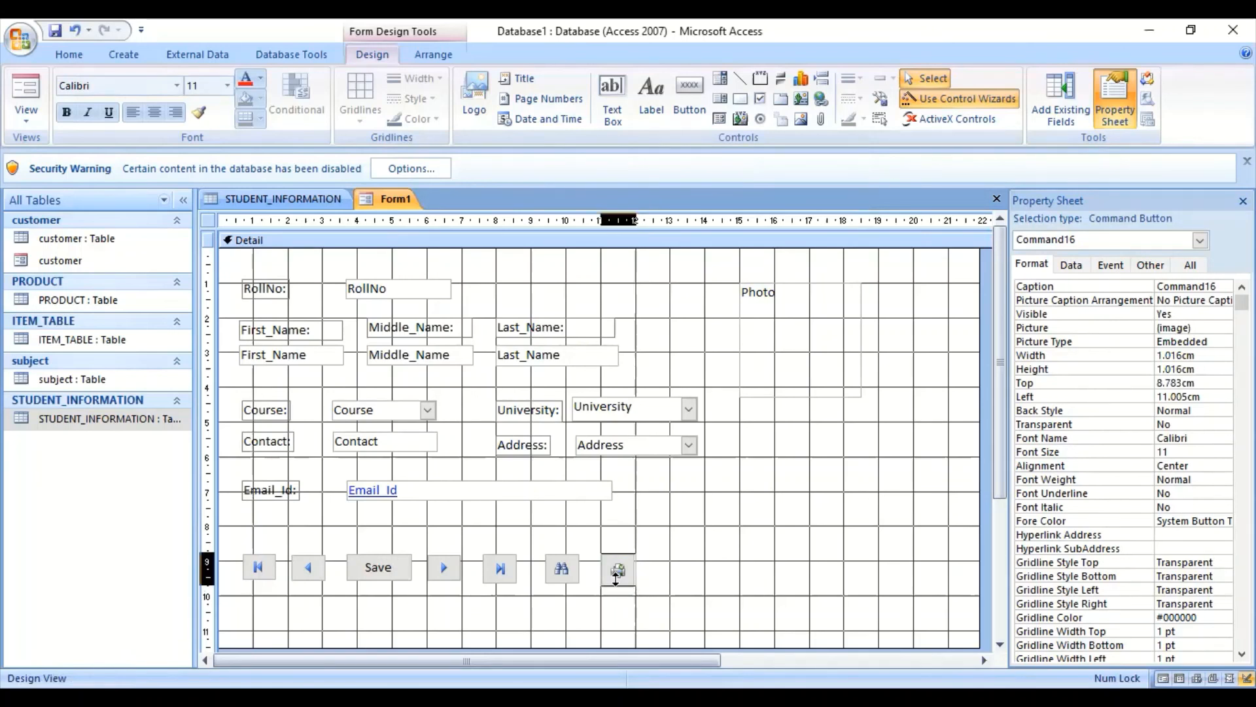
left_click(752, 532)
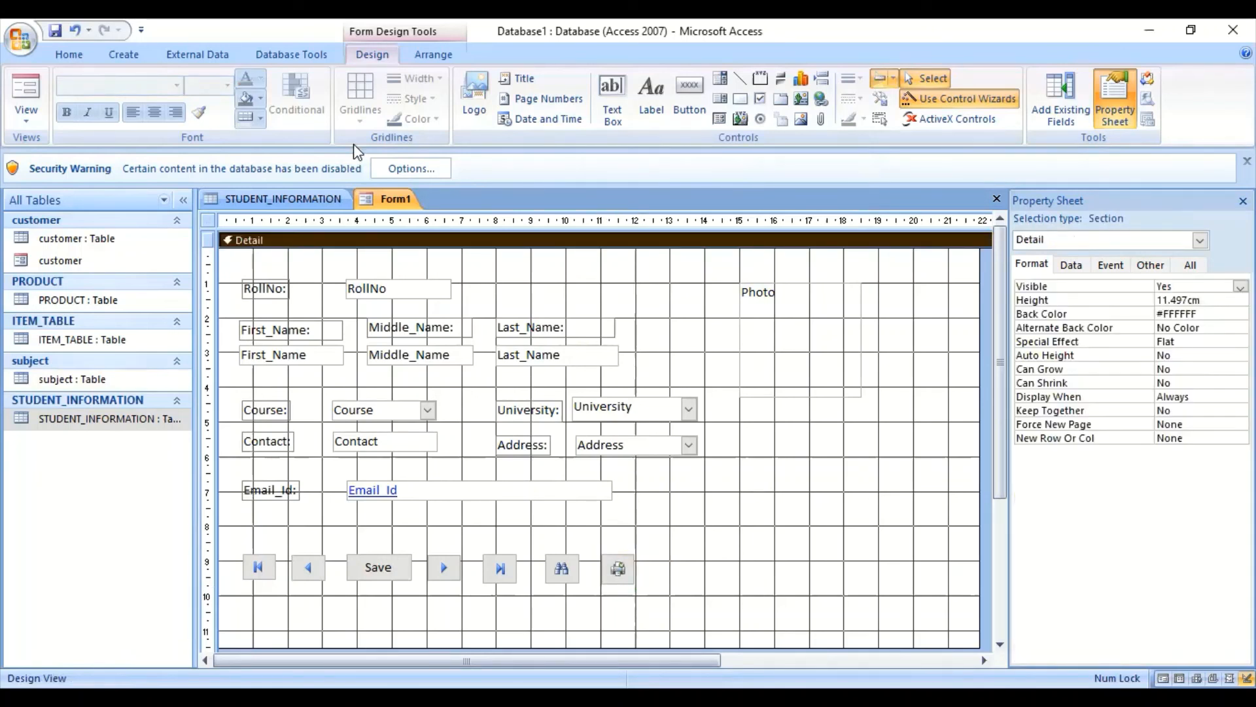
- Switch the form to Form View and use its find button to search the RollNo field for 109
right_click(394, 211)
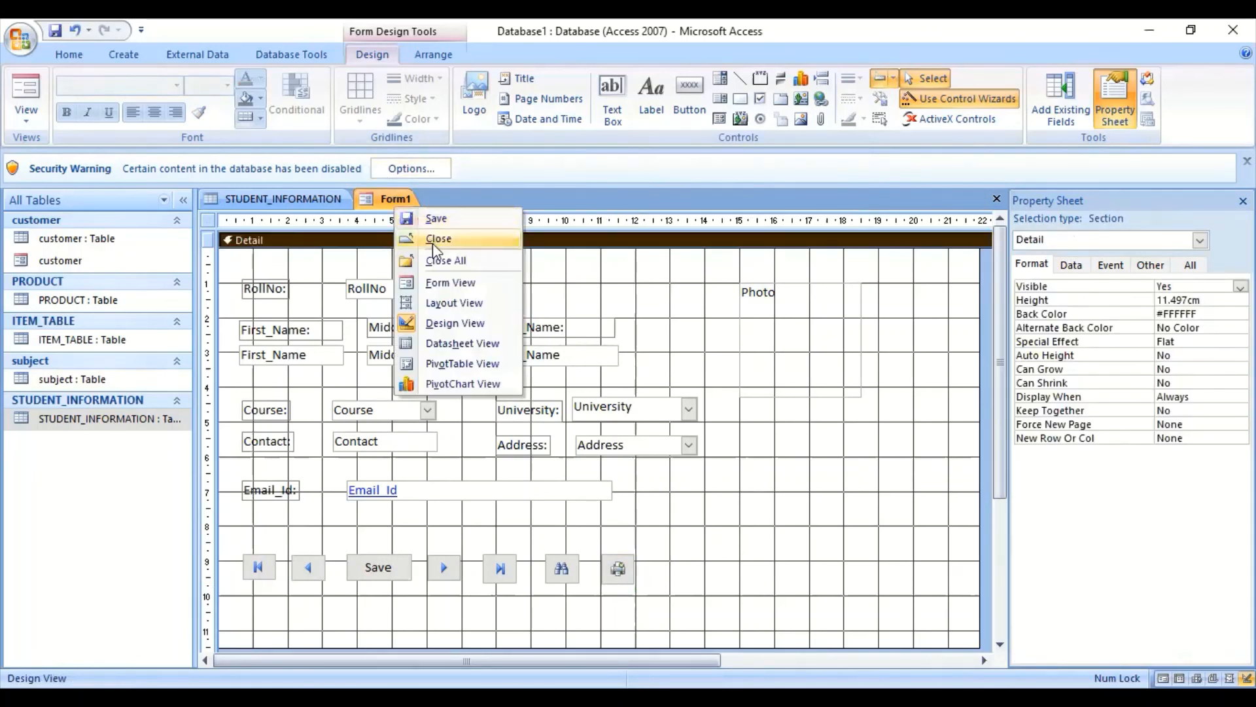
left_click(456, 282)
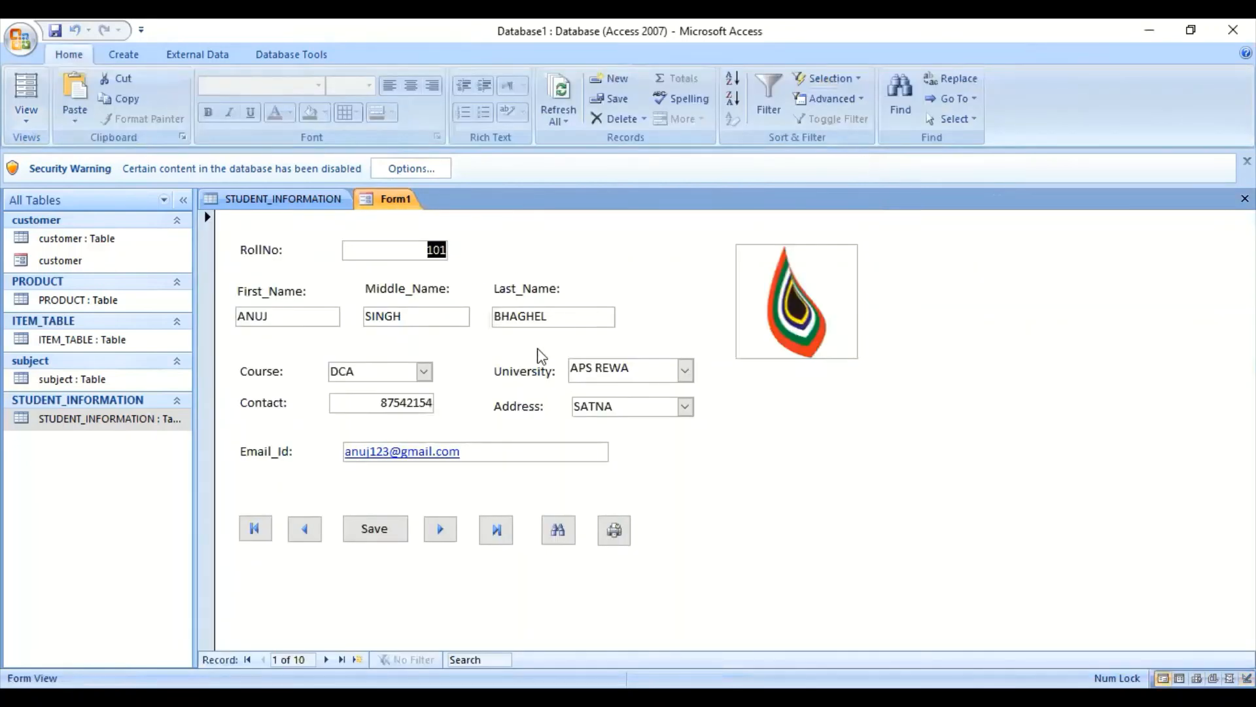
left_click(560, 531)
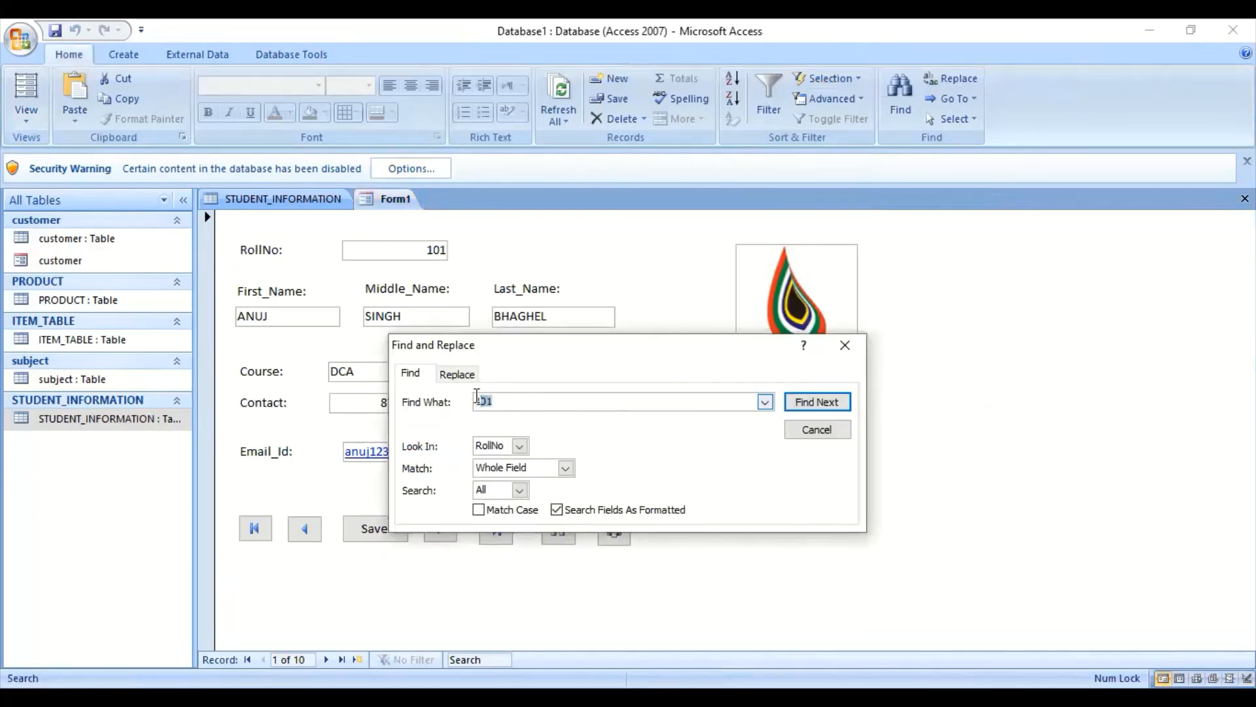
left_click(520, 446)
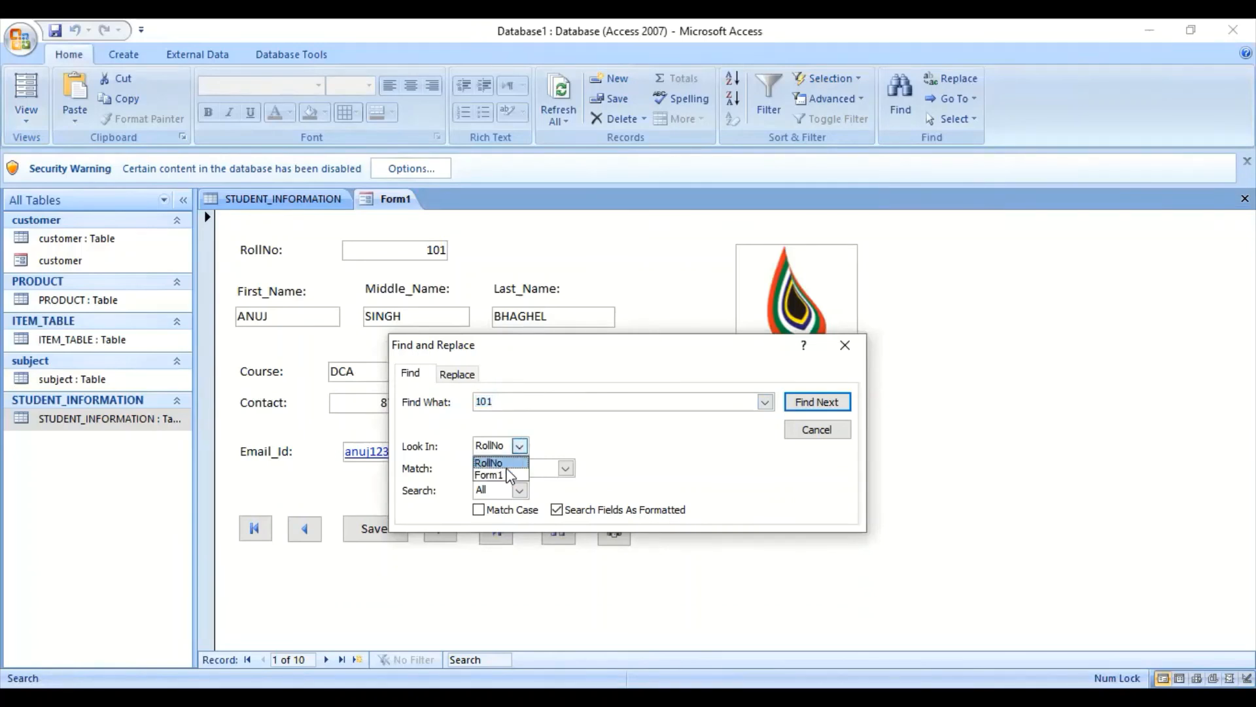
left_click(518, 448)
left_click_drag(515, 398, 459, 399)
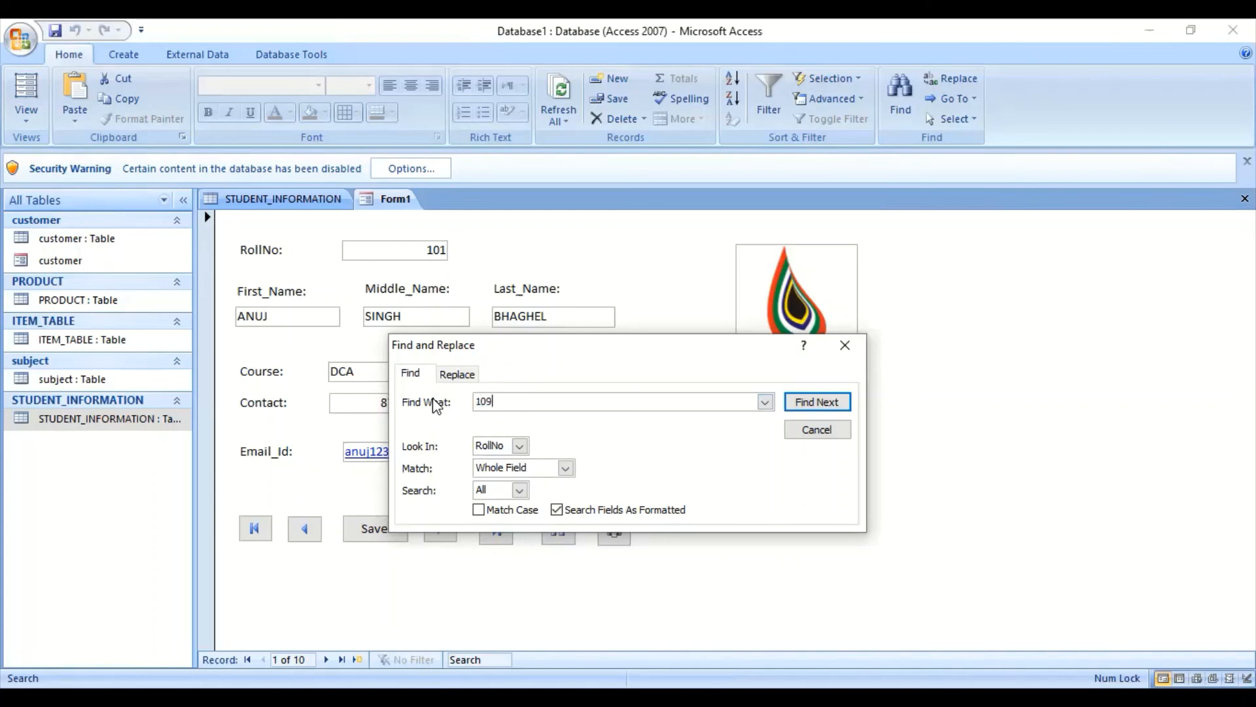
left_click(821, 403)
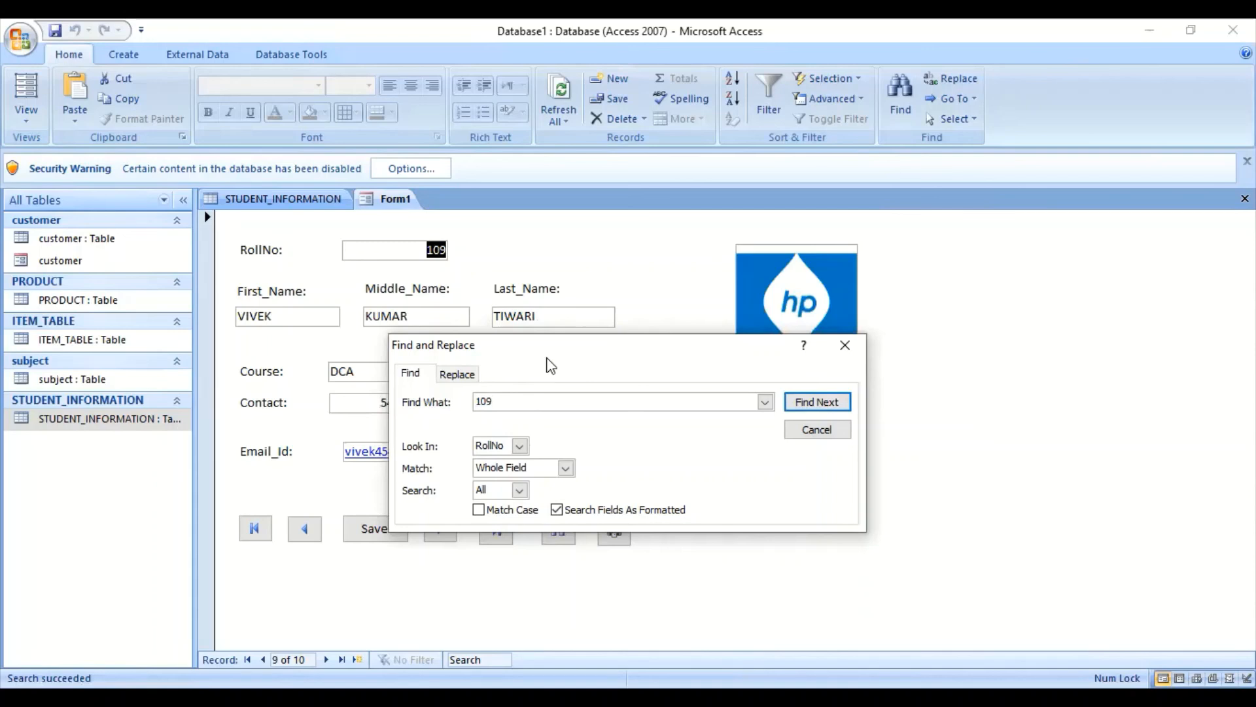
- Move the find dialog clear of the fields, search RollNo for 102, and test the print button without printing
left_click_drag(547, 353, 849, 403)
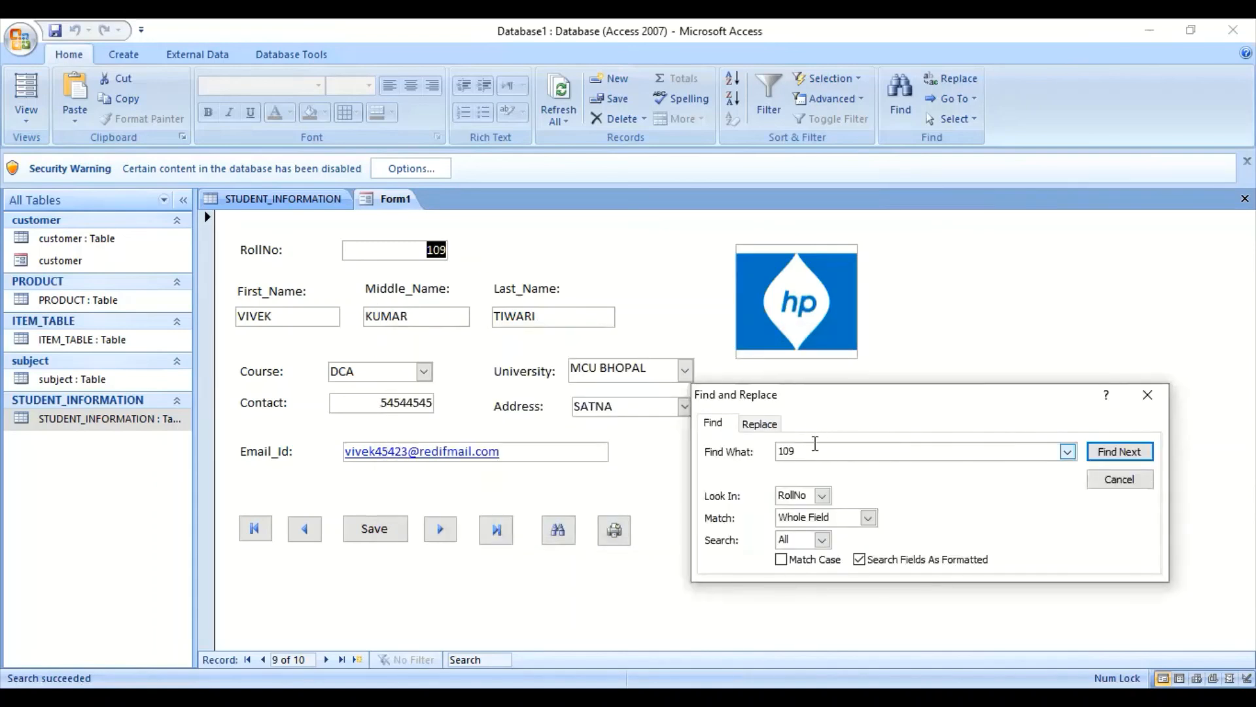
left_click_drag(814, 452, 766, 452)
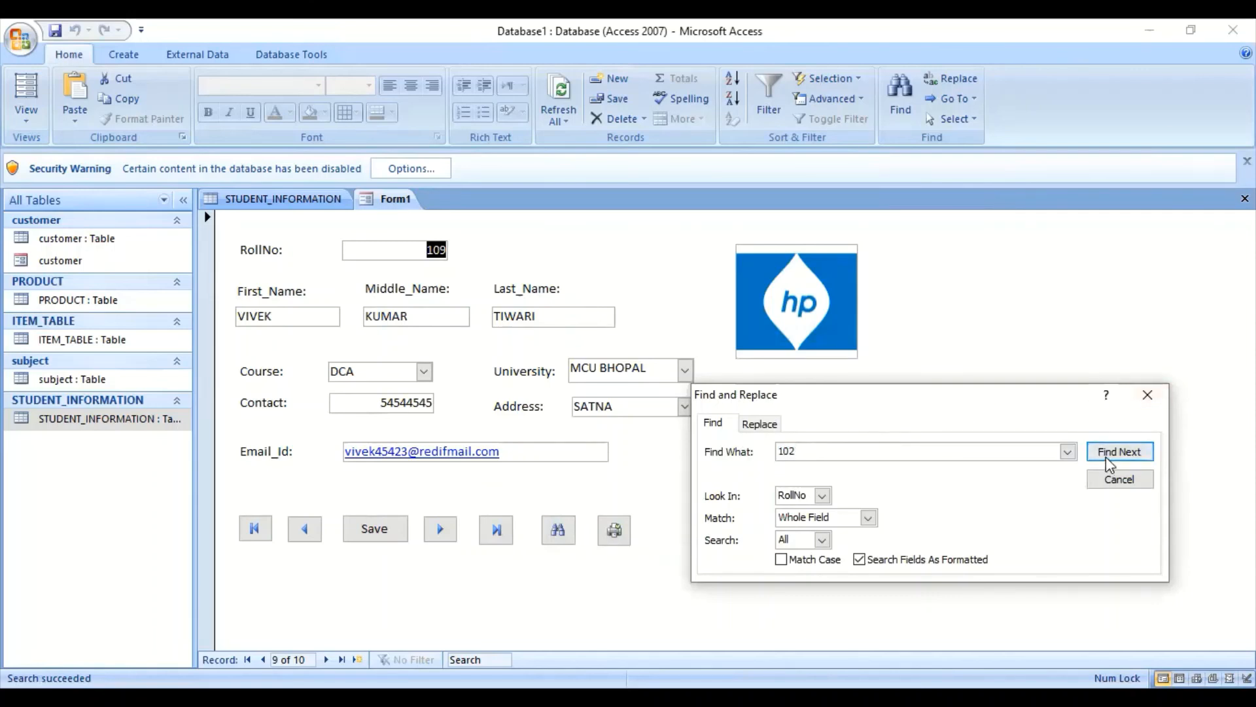
left_click(1142, 452)
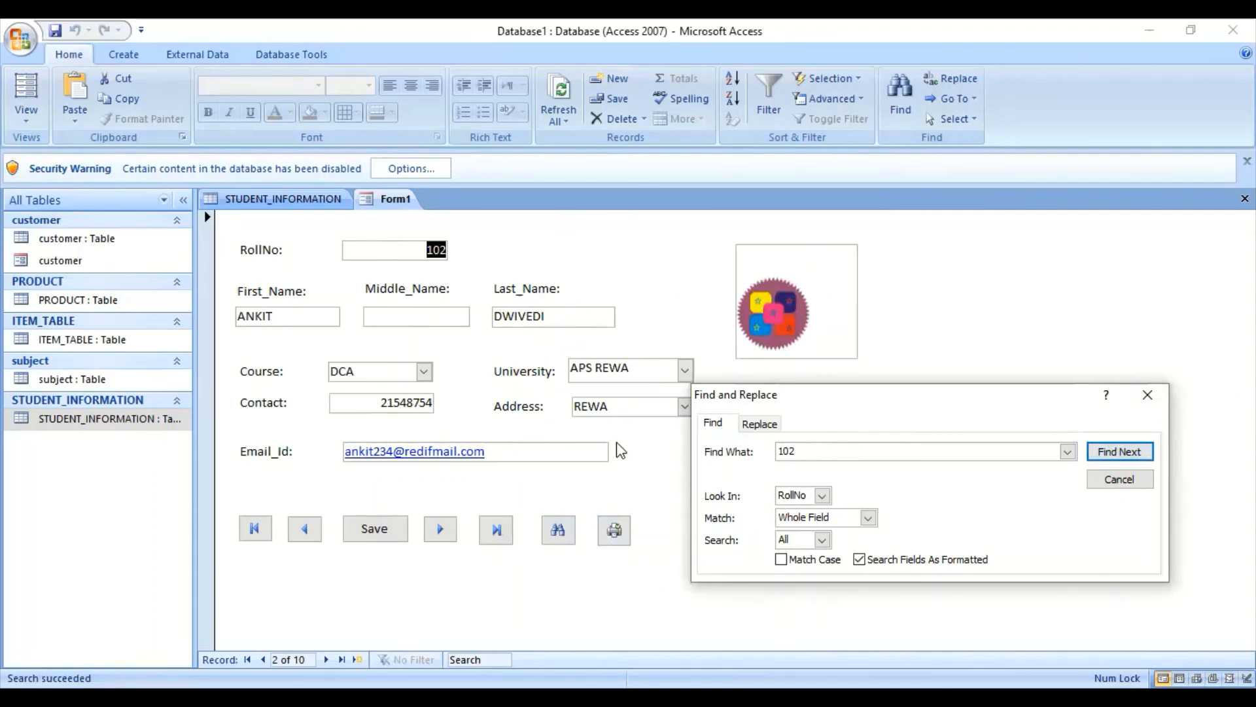
left_click(1145, 480)
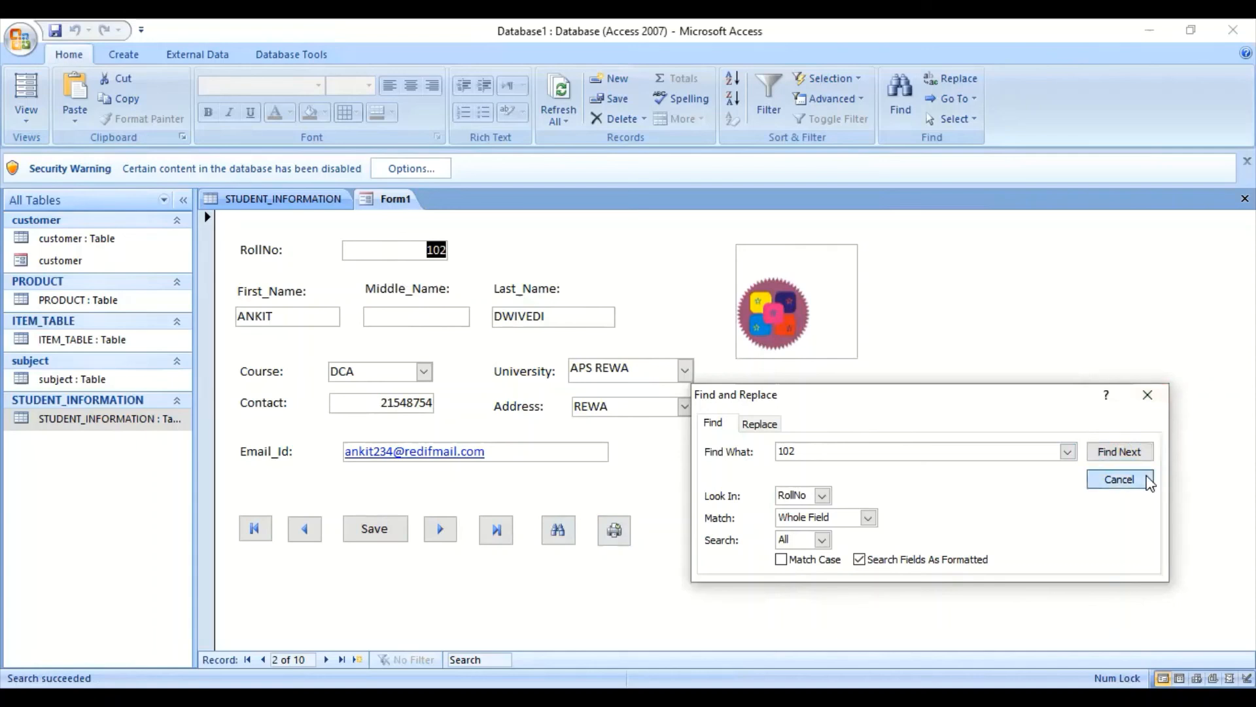
left_click(613, 530)
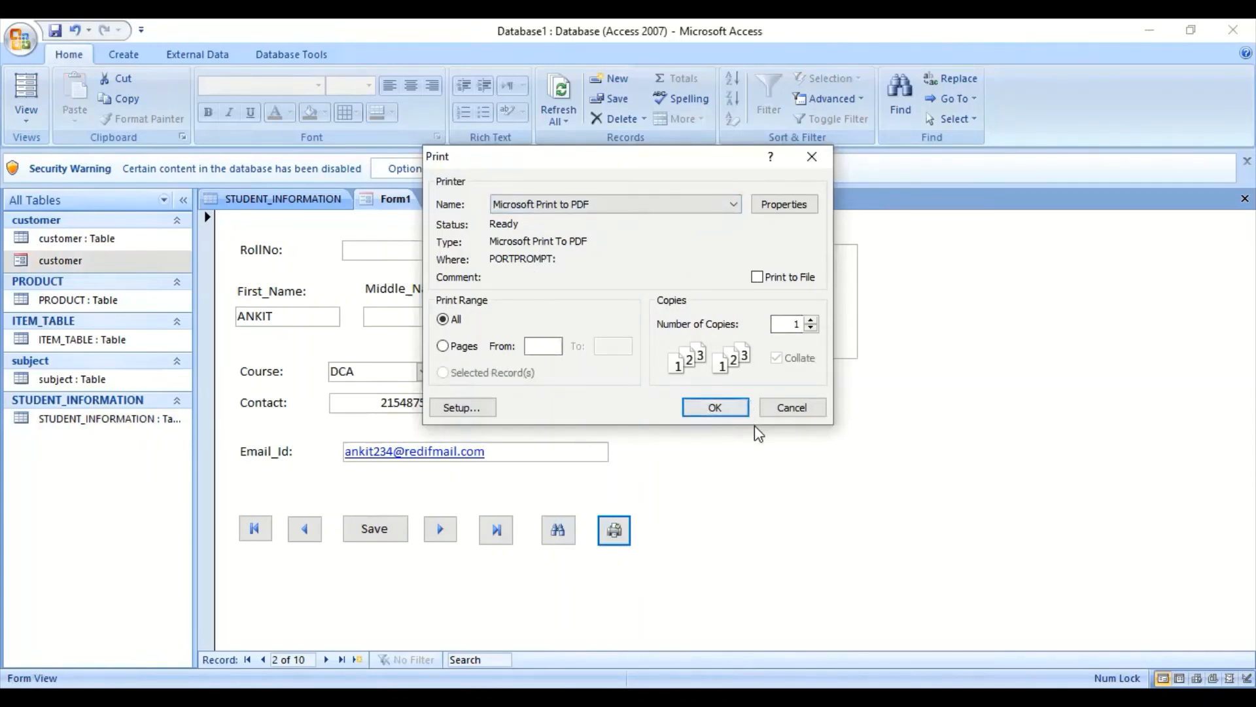
left_click(793, 408)
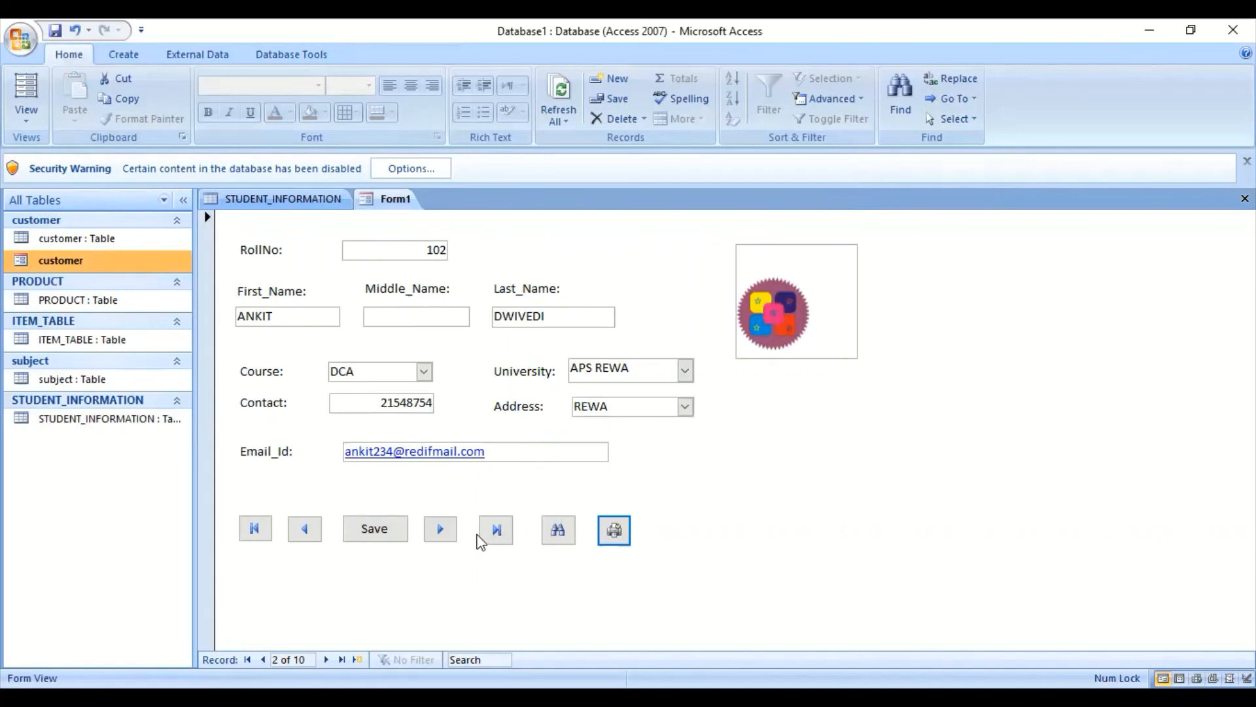
- Switch the form to Layout View and apply the AutoFormat style with the dark blue header, the last one shown in the gallery
left_click(394, 205)
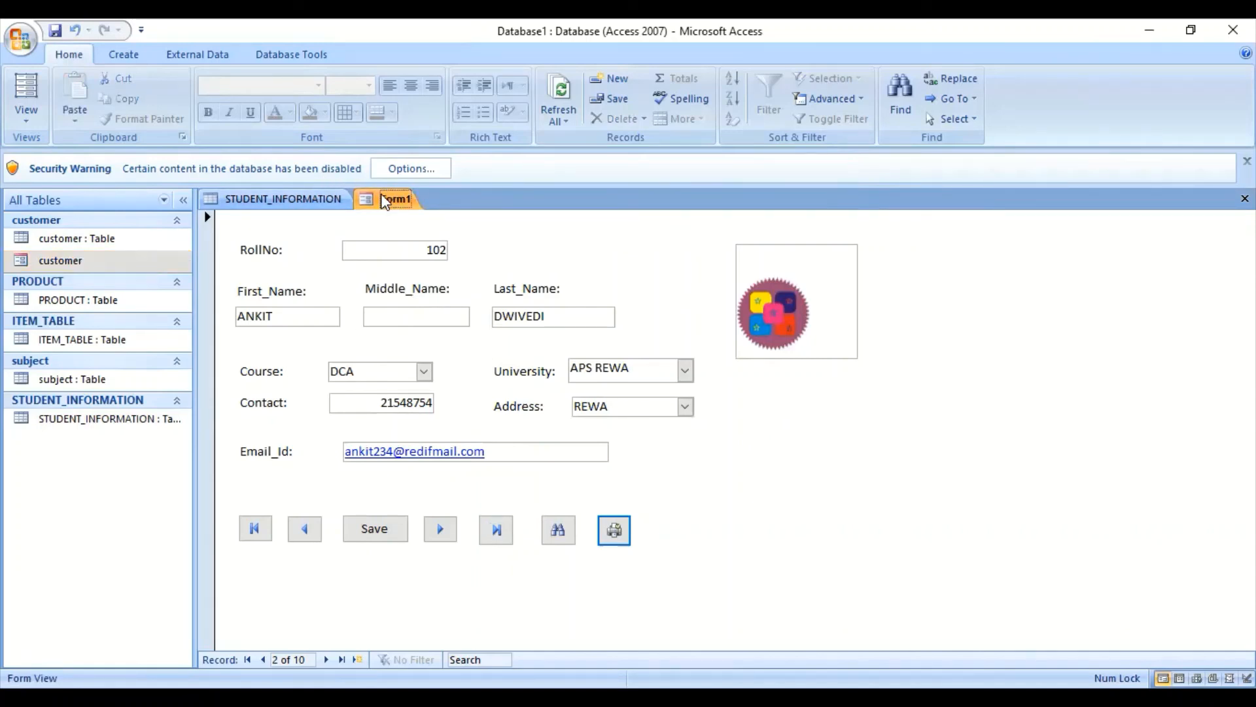
right_click(384, 202)
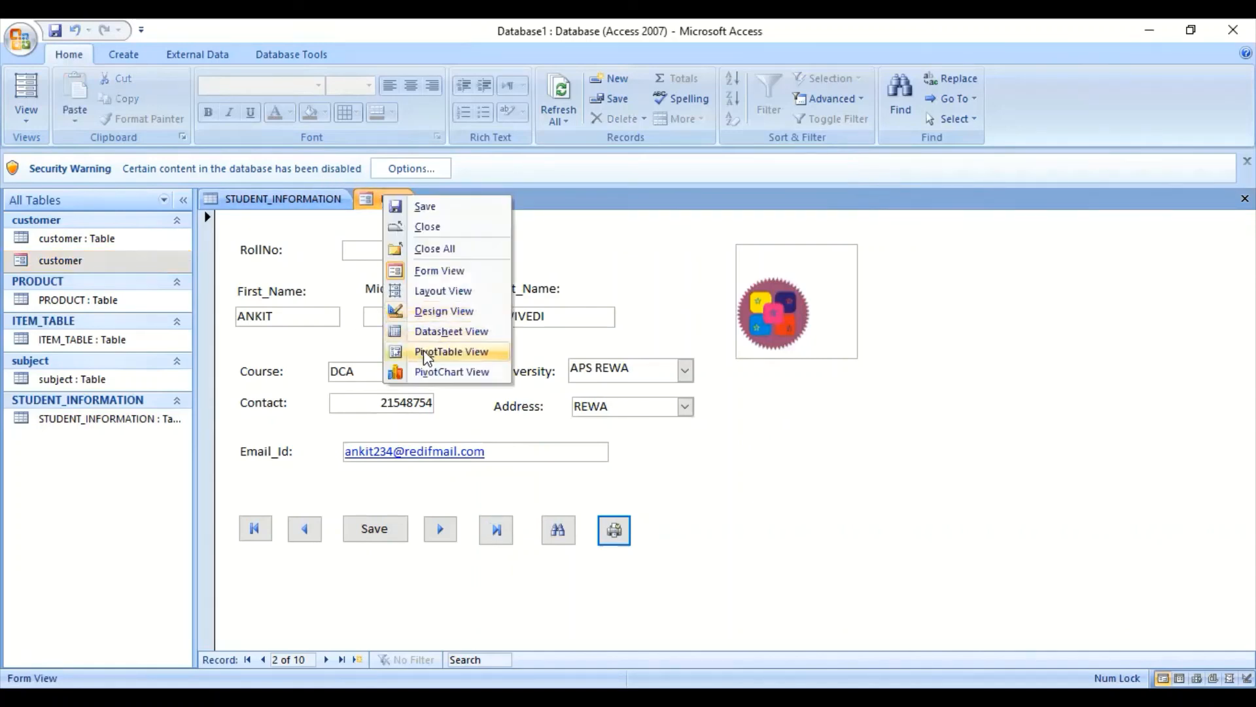
left_click(438, 290)
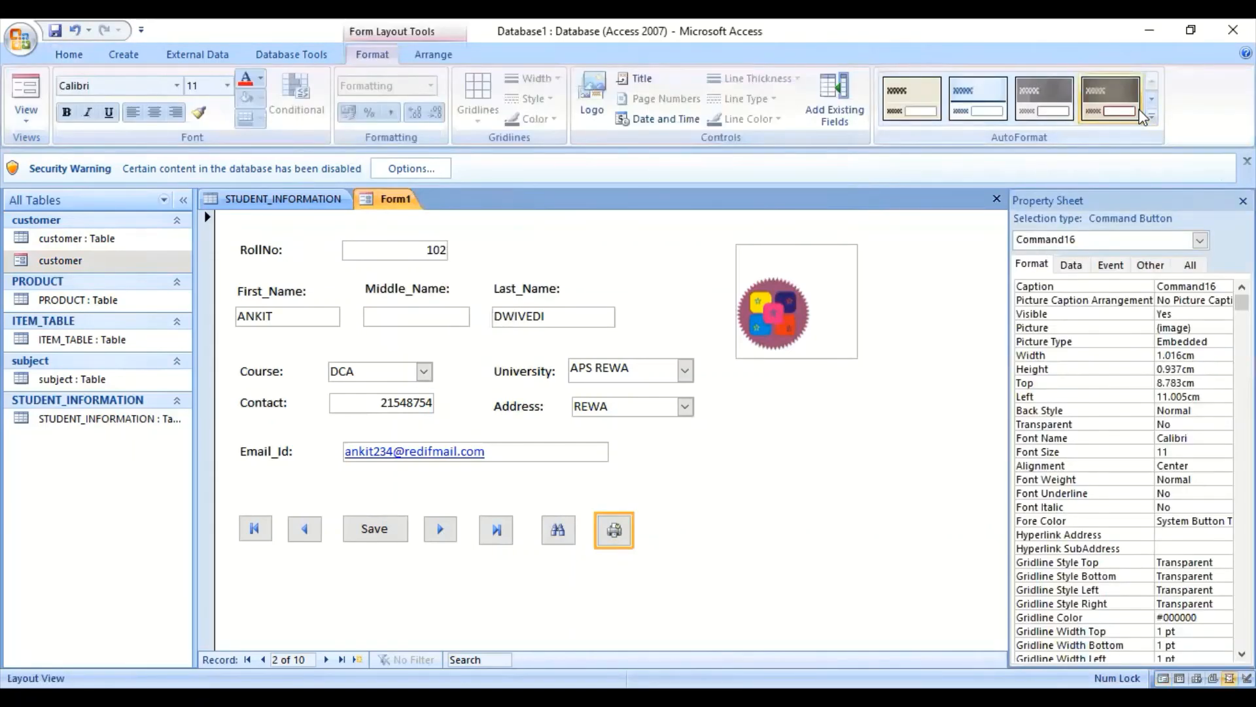
left_click(1152, 119)
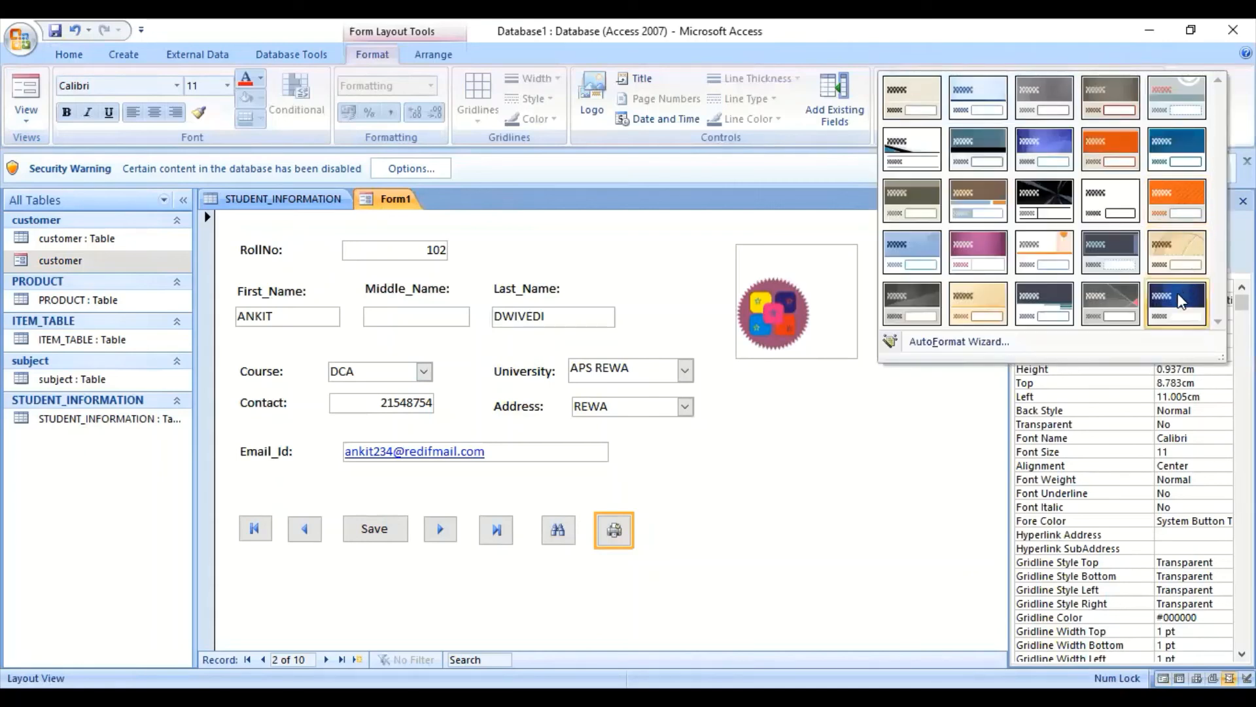
left_click(1175, 293)
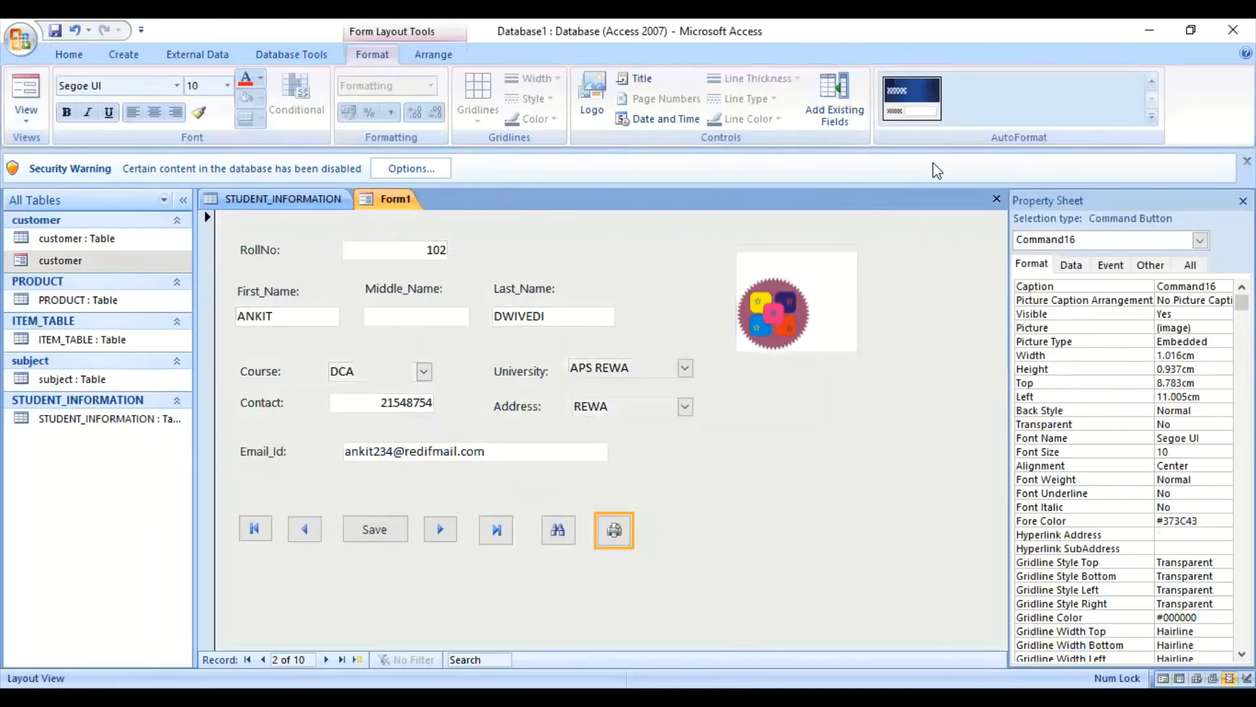
- Try four AutoFormat gallery styles on the form in turn, starting with the magenta-header style and ending with the first, beige one
left_click(1151, 118)
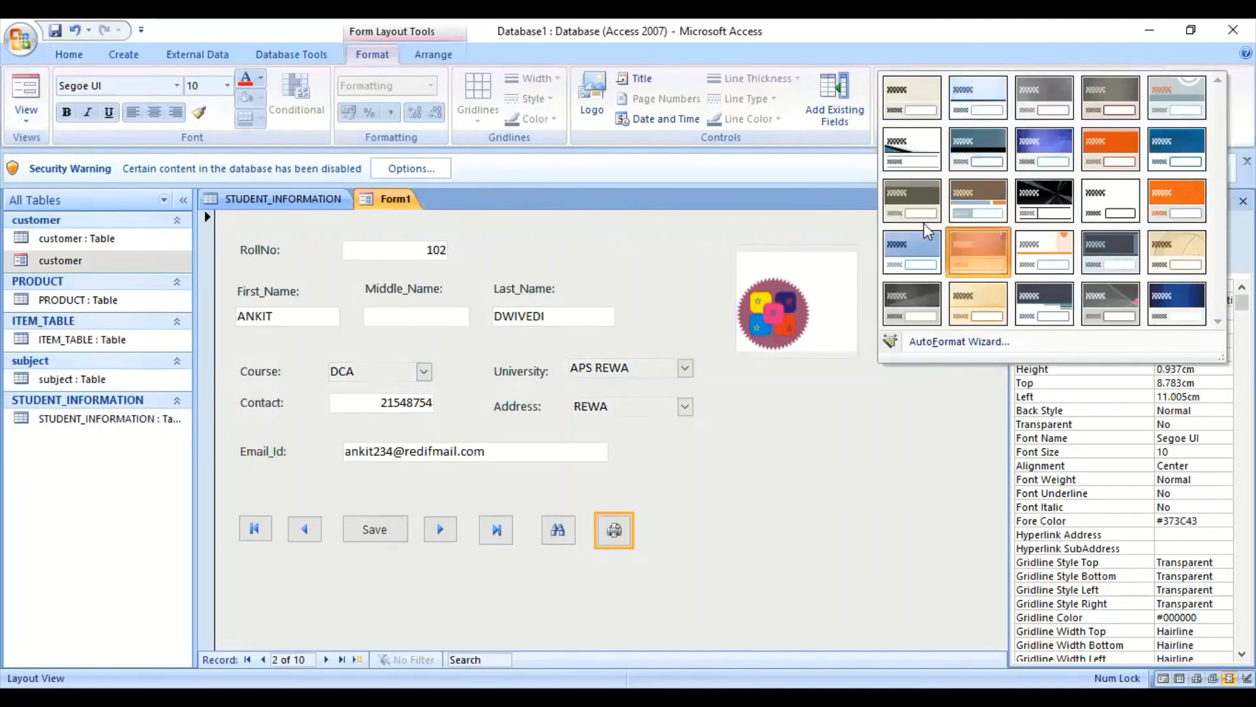
left_click(977, 250)
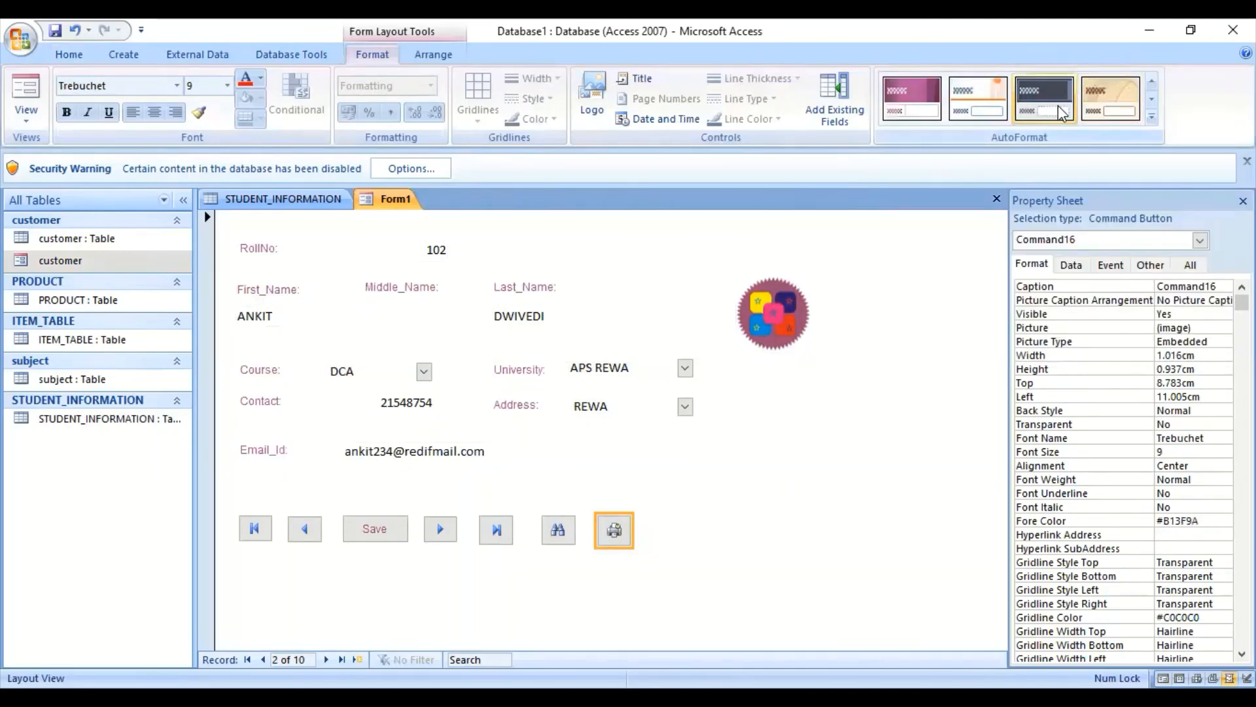
left_click(1152, 119)
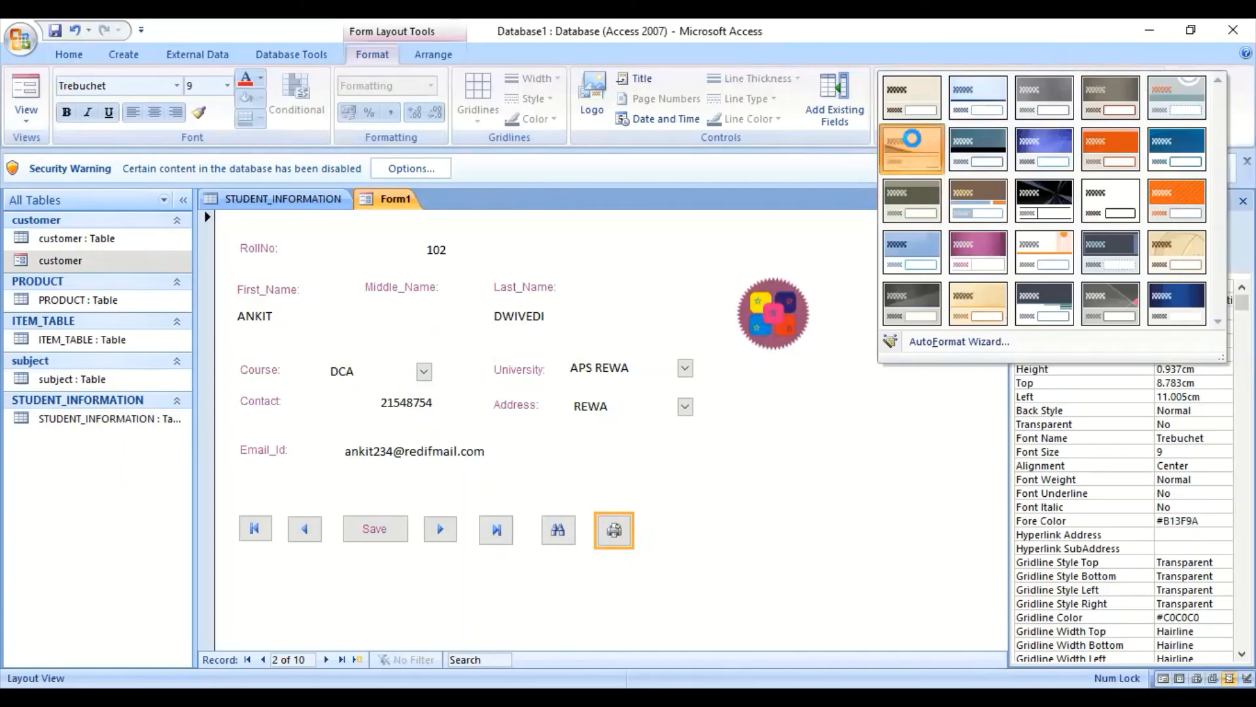
left_click(912, 138)
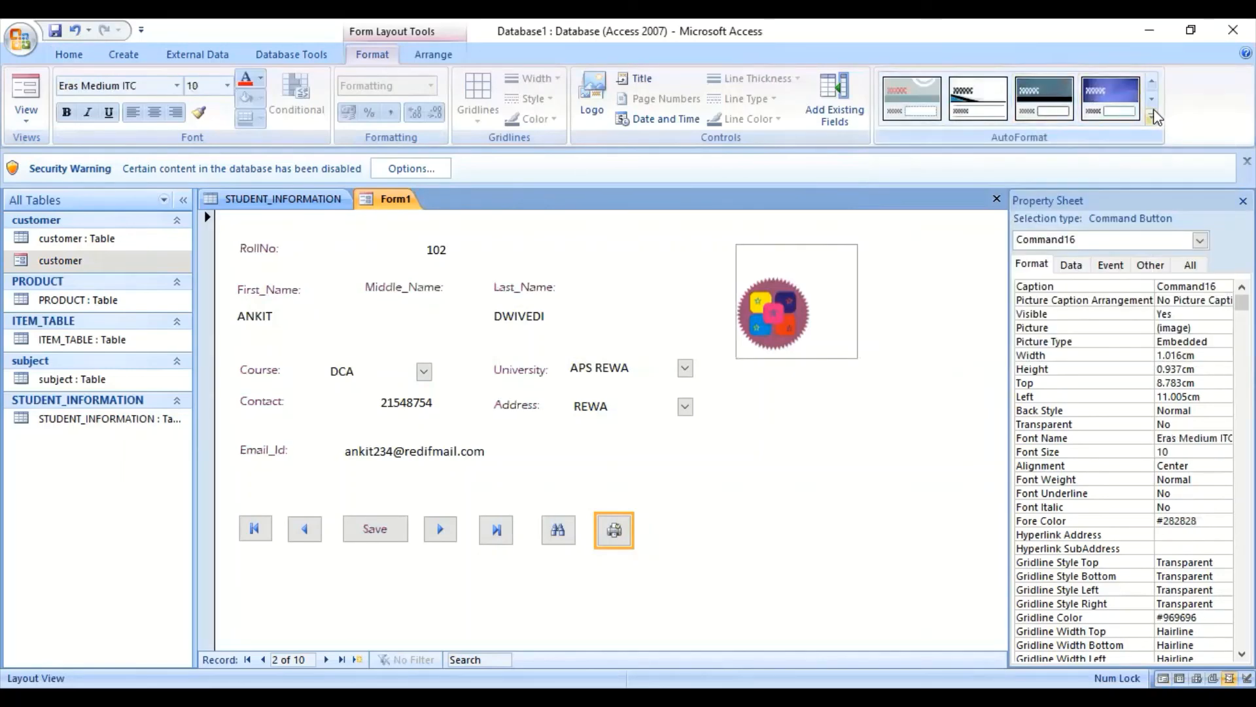
left_click(1152, 118)
left_click(1157, 161)
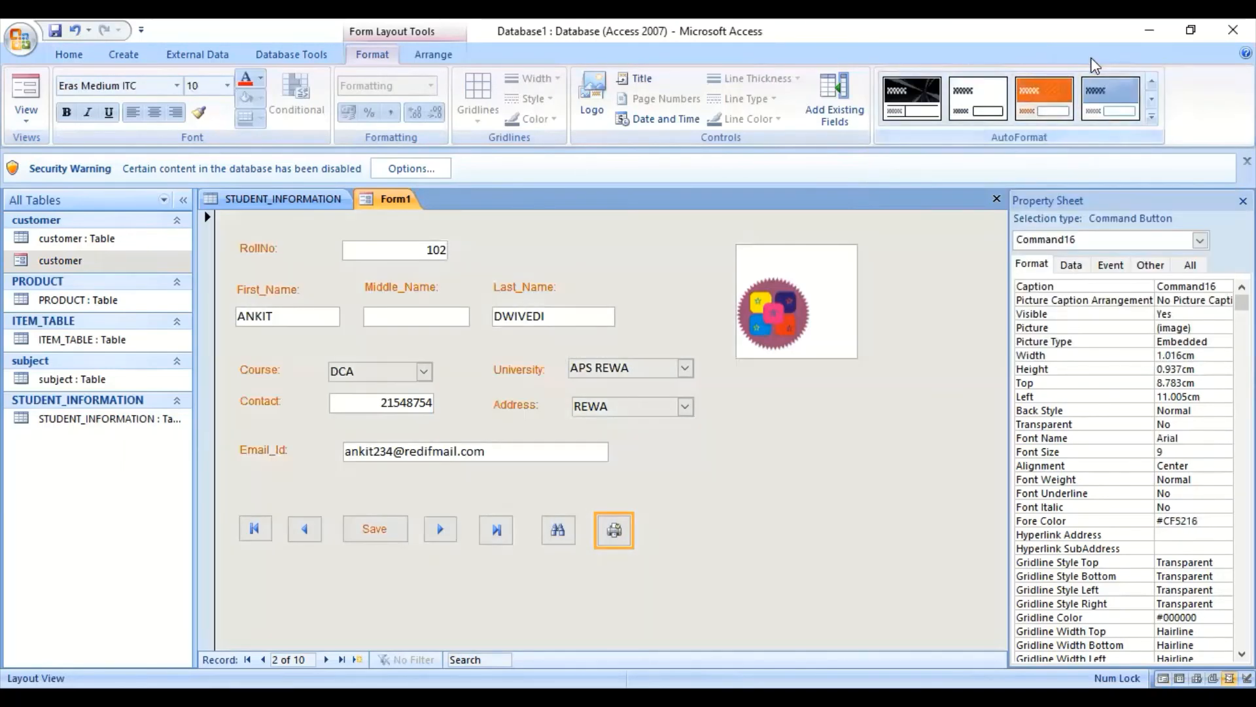
left_click(1154, 118)
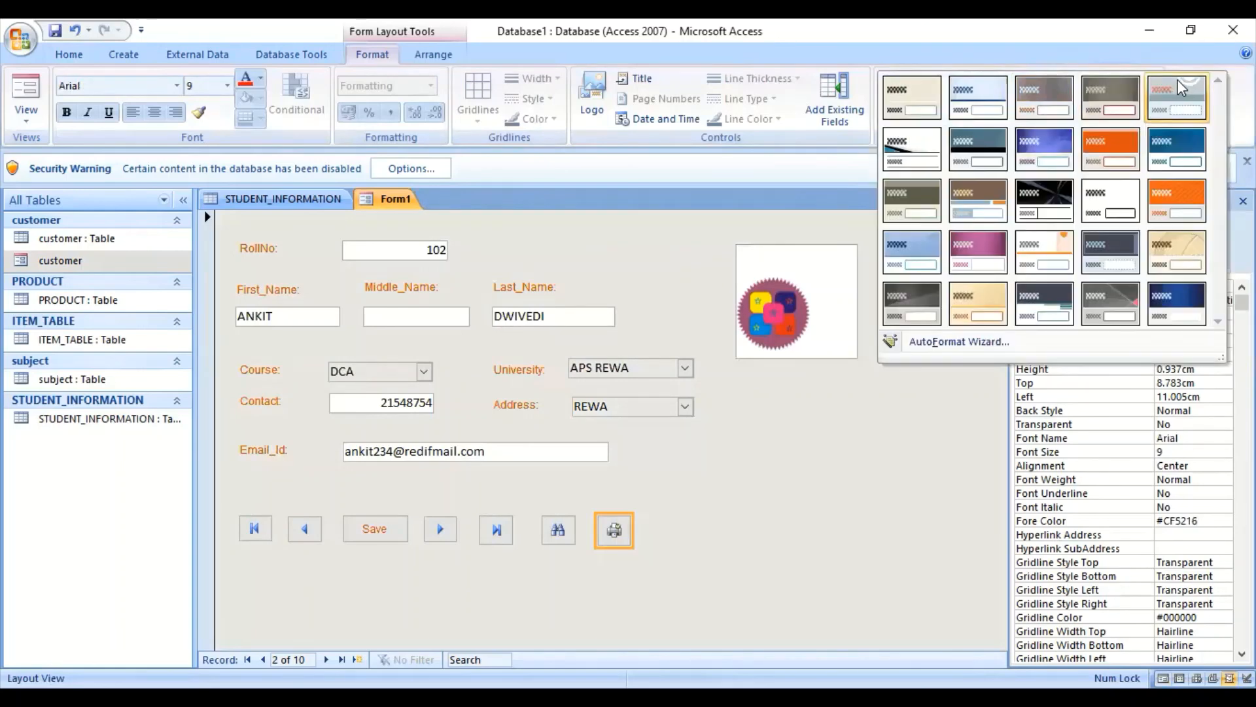
left_click(915, 102)
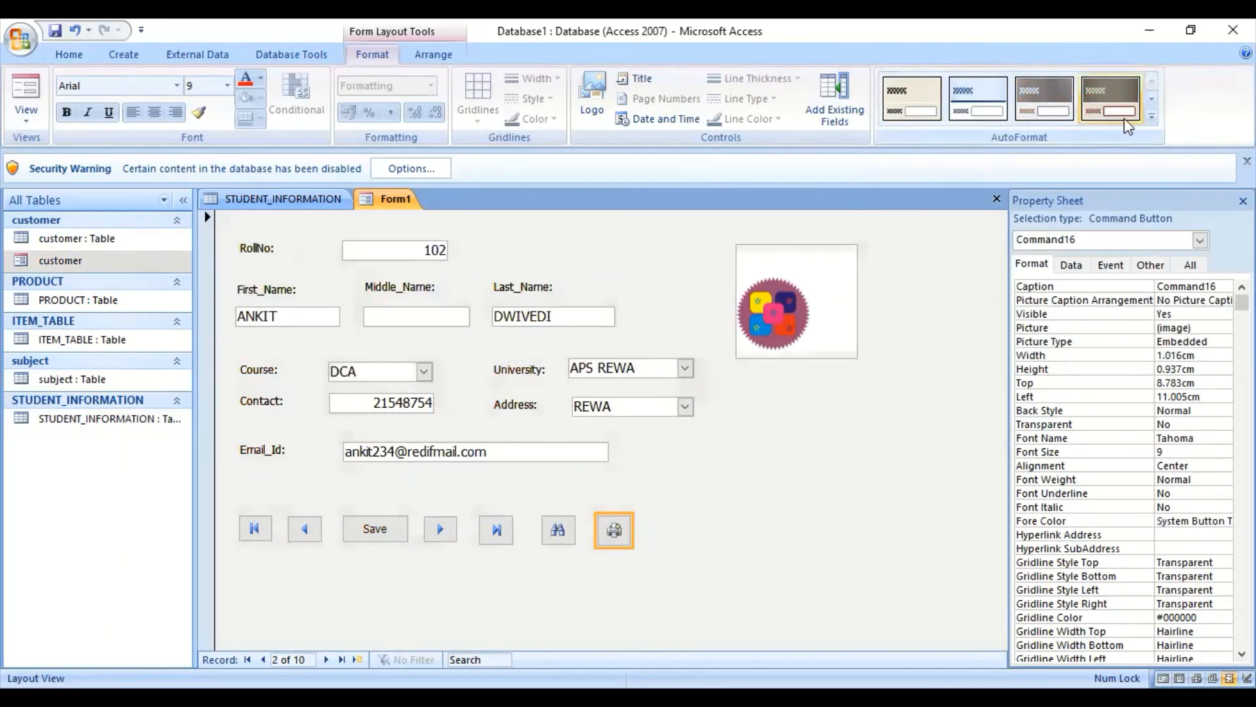
- Preview the form styles in the AutoFormat Wizard and apply the Module format to the form
left_click(1152, 118)
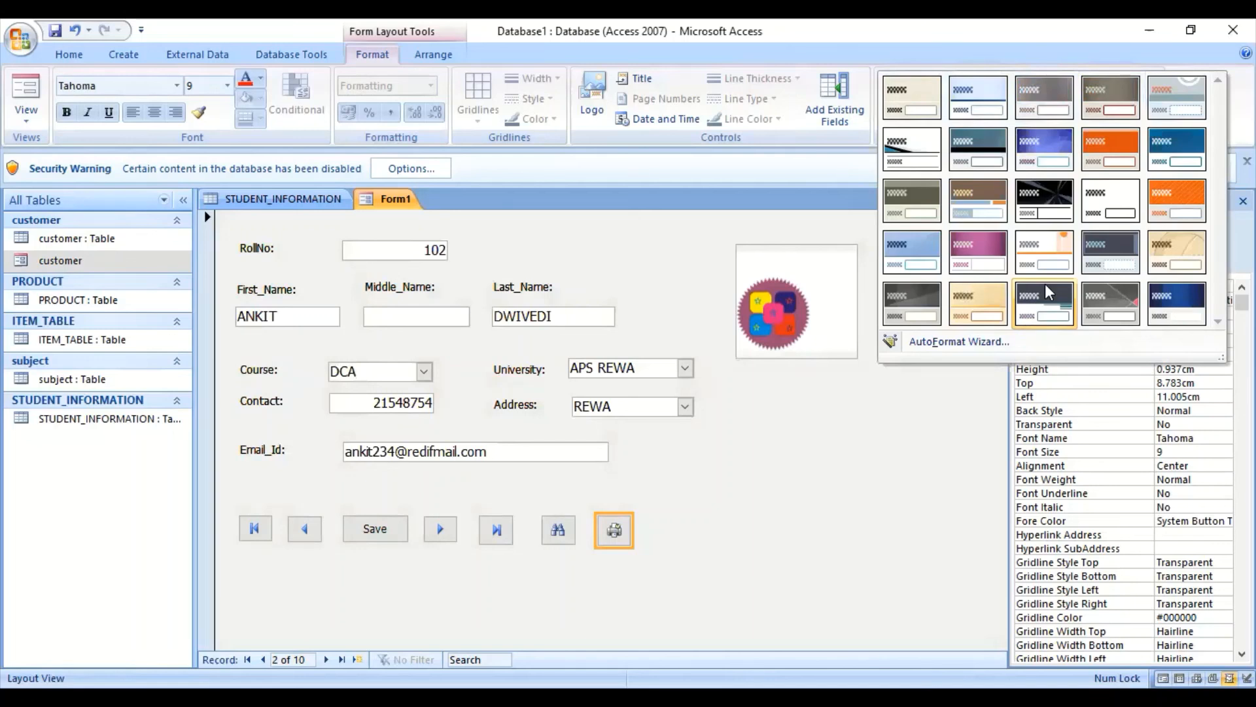
left_click(959, 341)
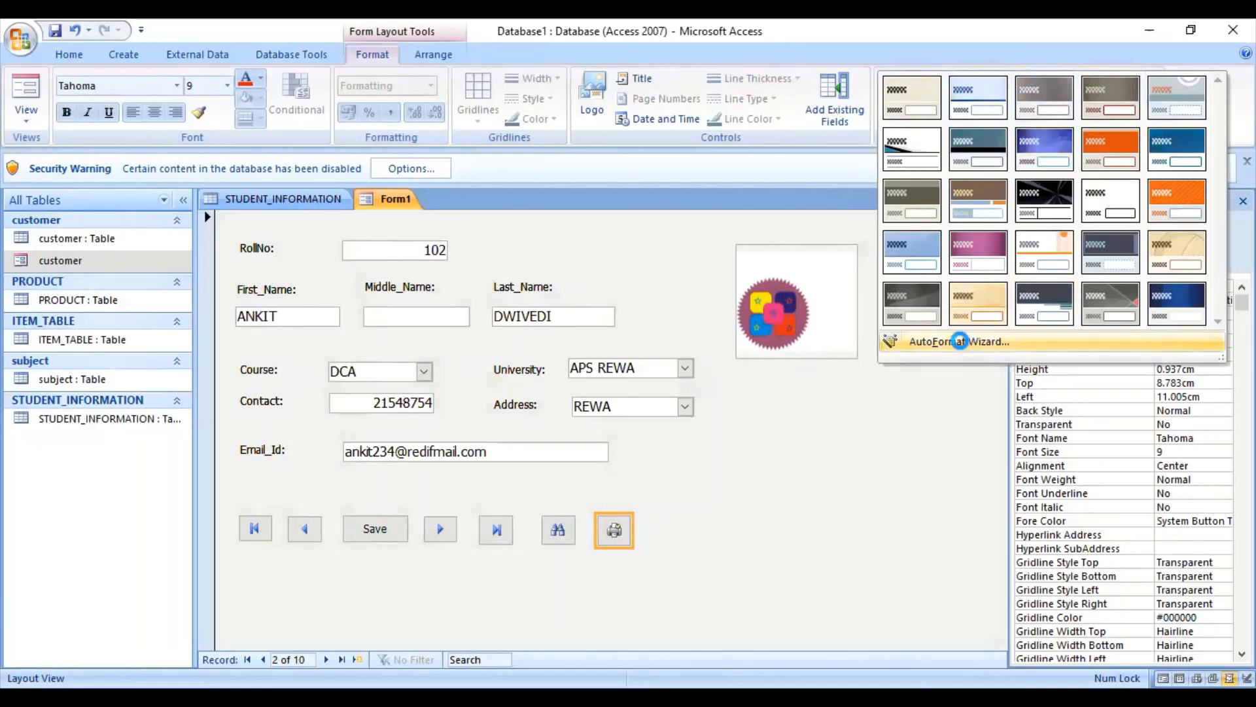
left_click_drag(528, 213, 529, 272)
left_click(435, 247)
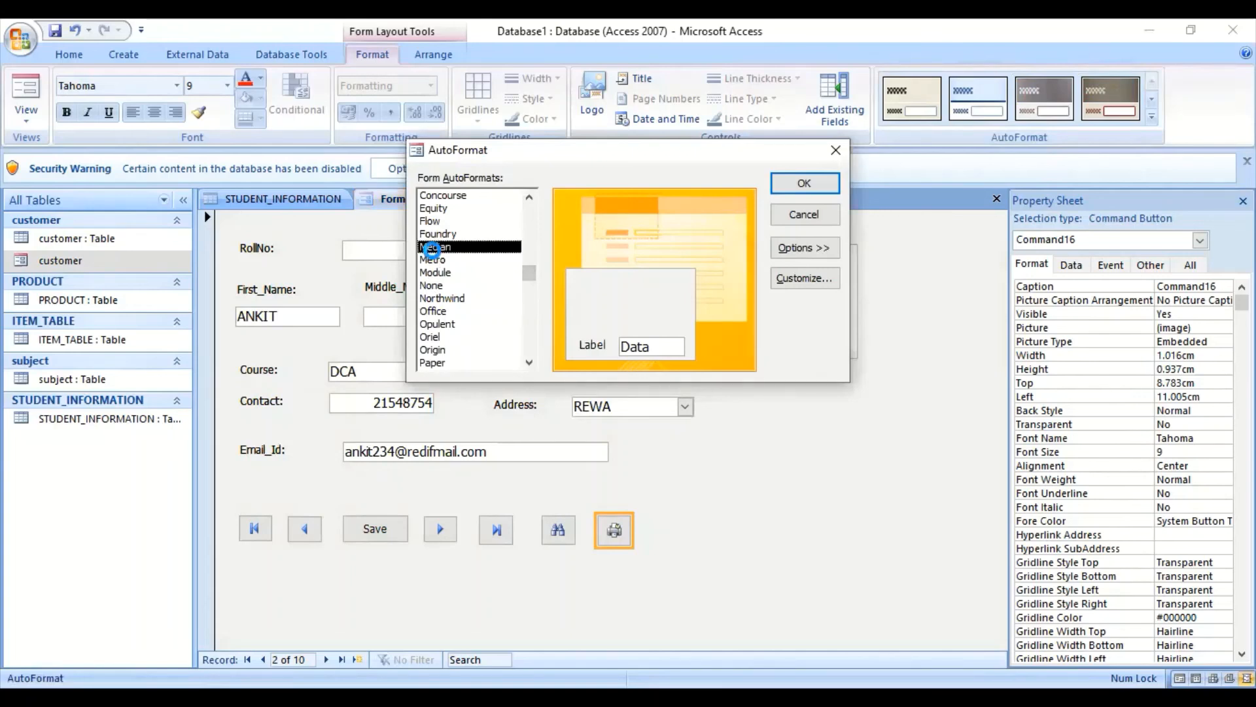
left_click(436, 272)
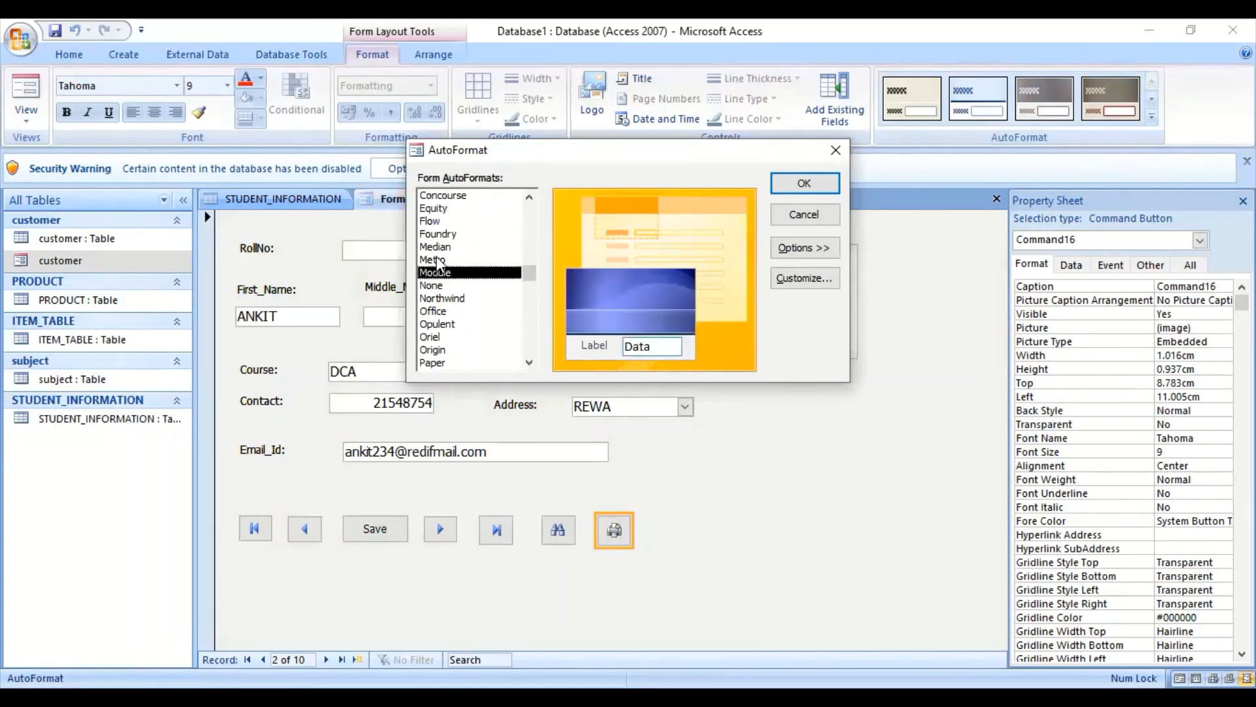
left_click(802, 183)
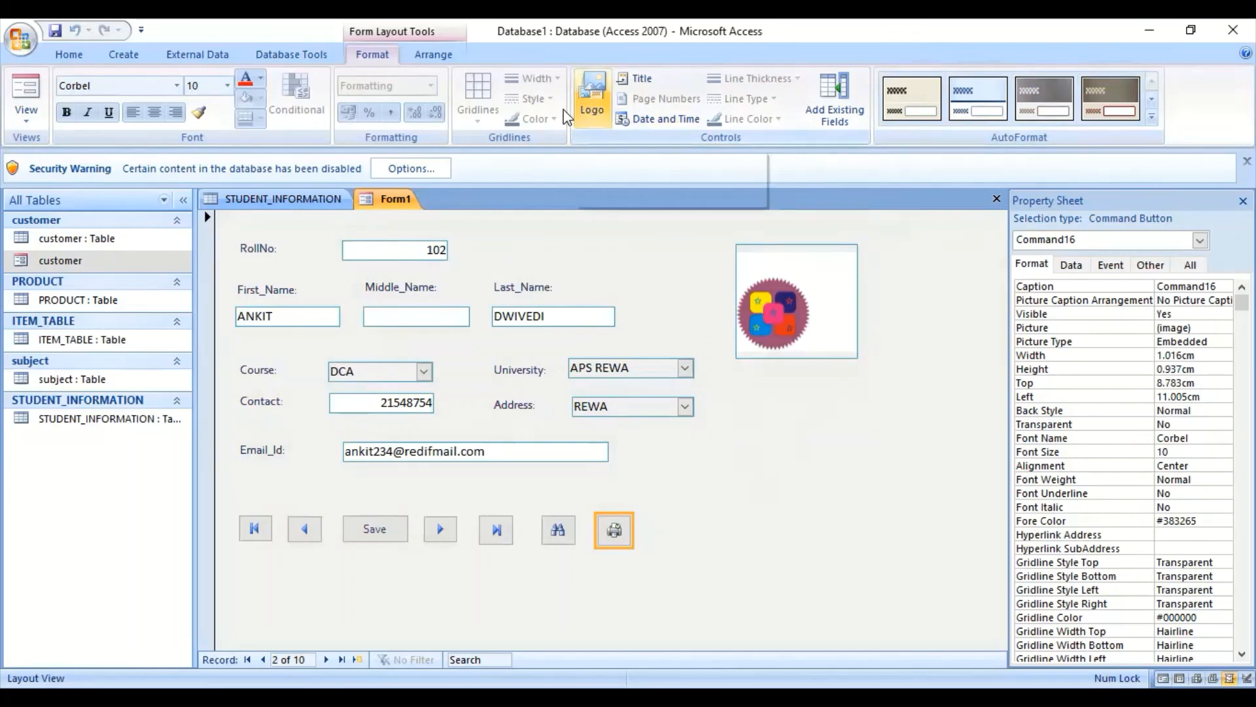
- Insert the fire+wall image from the 2021 subfolder of Pictures as the form's logo
left_click(592, 111)
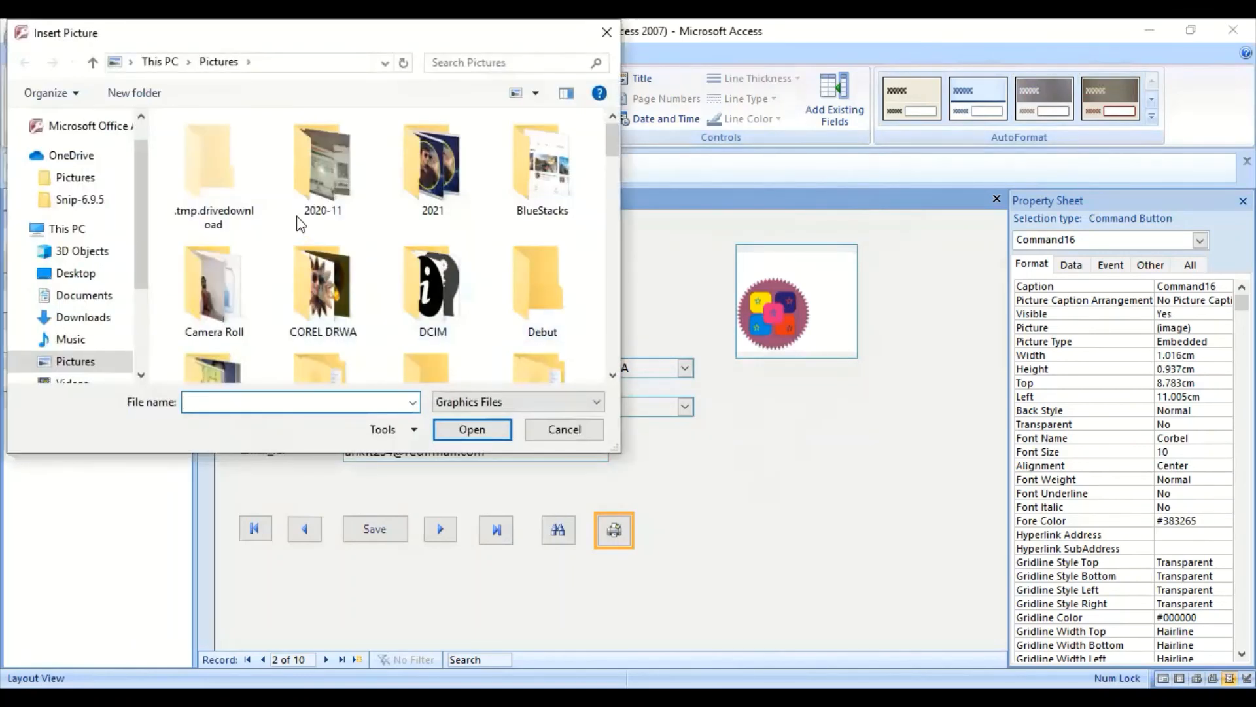
double_click(462, 145)
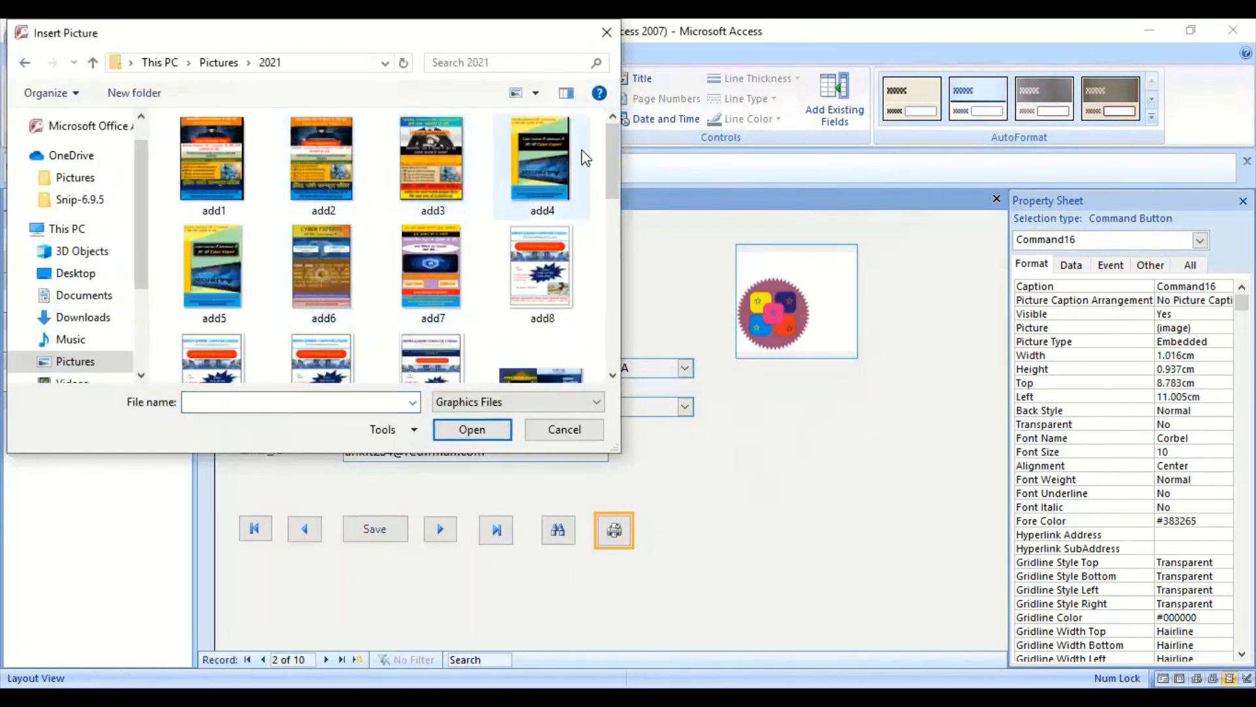
scroll(520, 263, "down", 5)
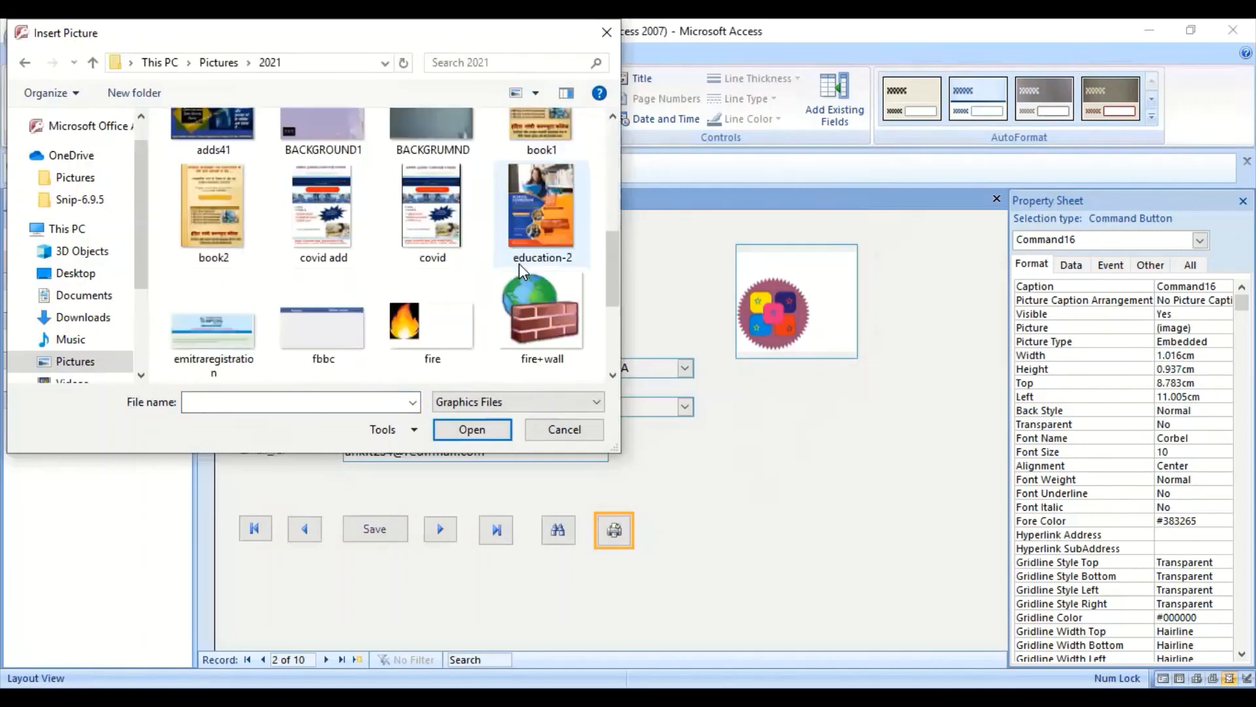
left_click(517, 304)
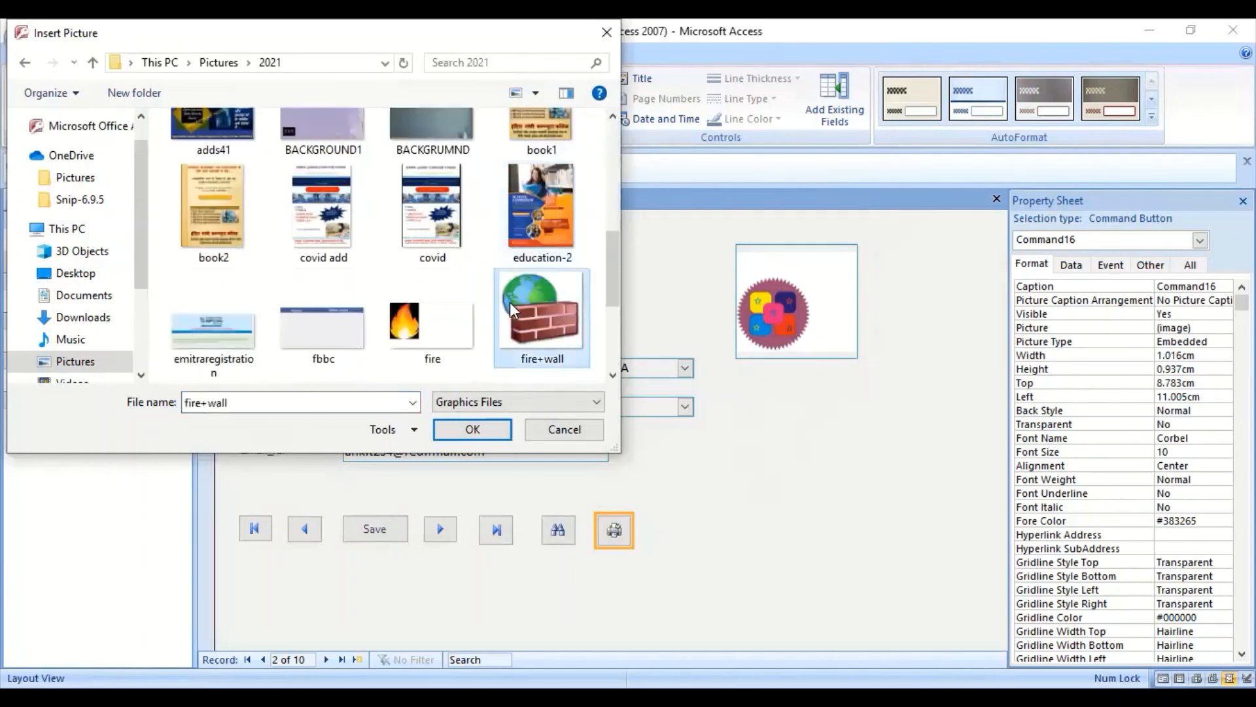
left_click(472, 429)
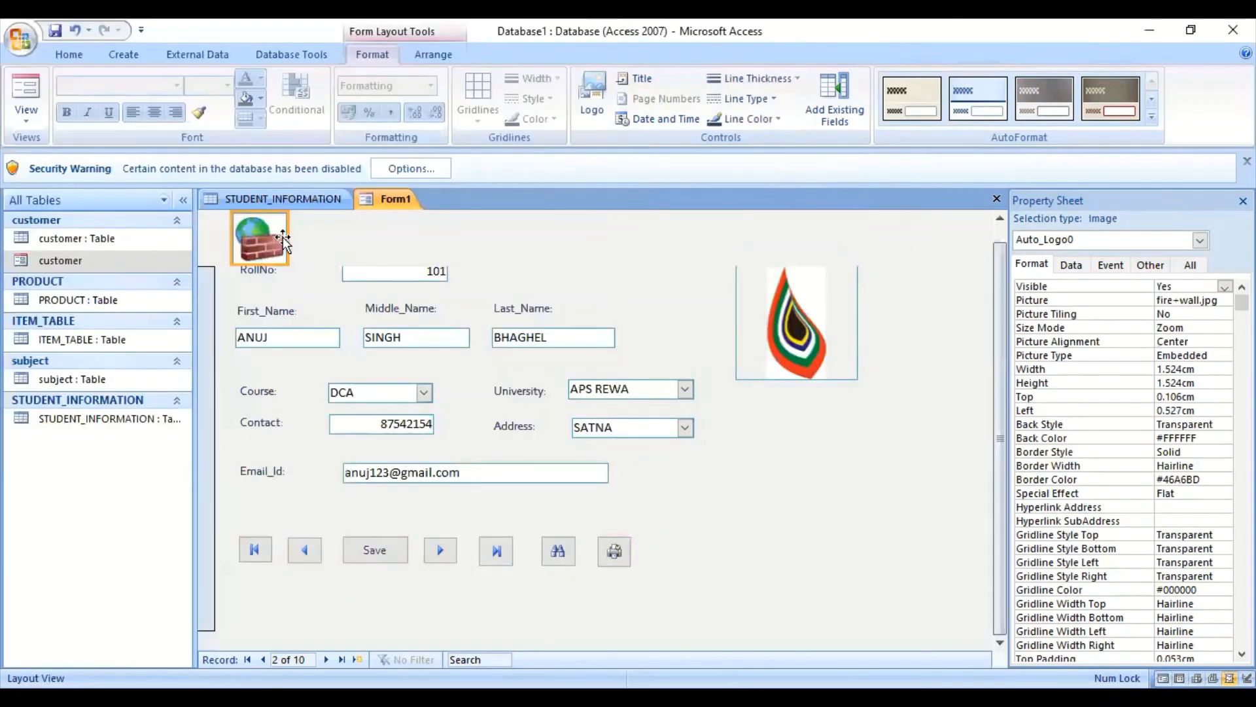
- Resize the header logo, first down to about 1.0 by 0.9 cm, then enlarge it until the header is about 2.8 cm high
left_click_drag(286, 263, 283, 254)
left_click(293, 248)
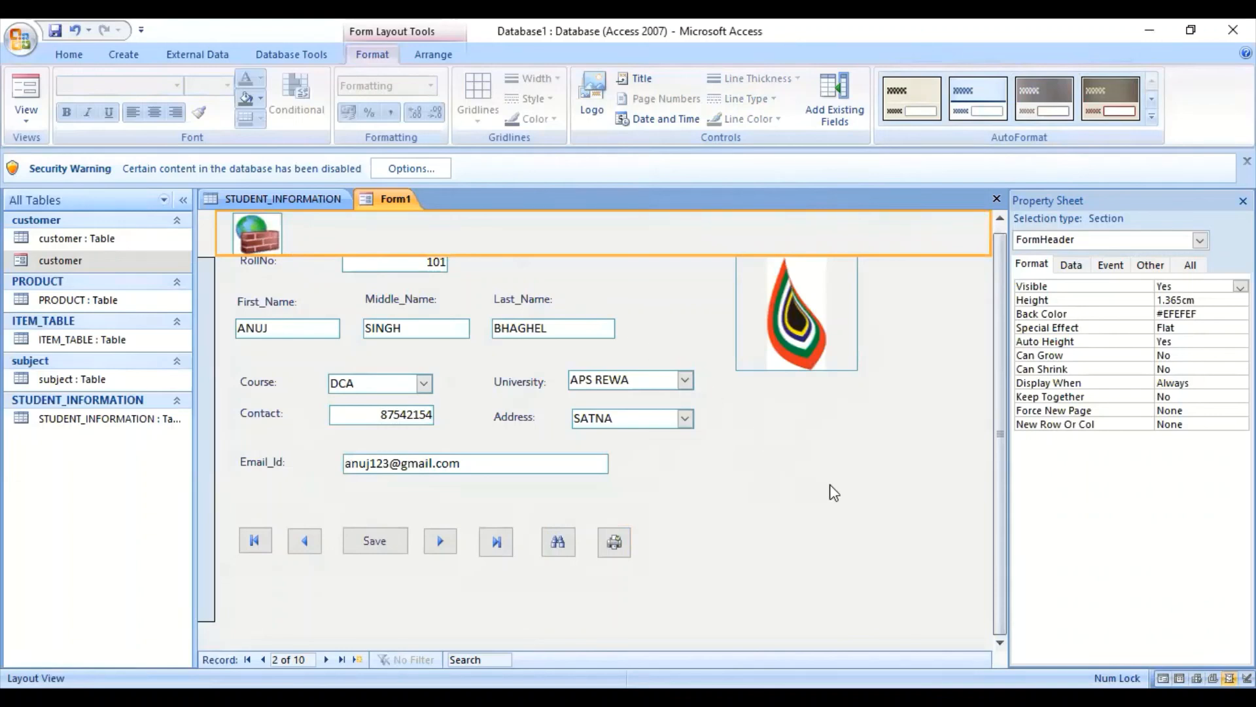
left_click(725, 301)
left_click(260, 240)
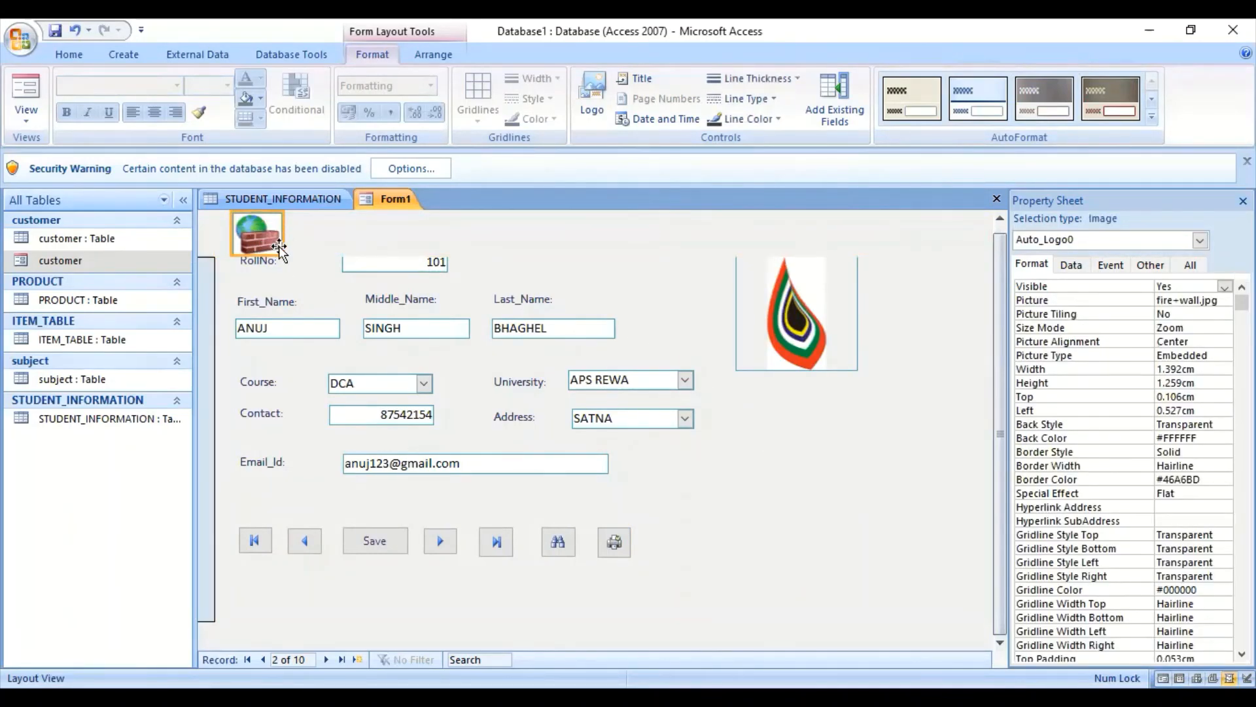
left_click_drag(279, 247, 265, 233)
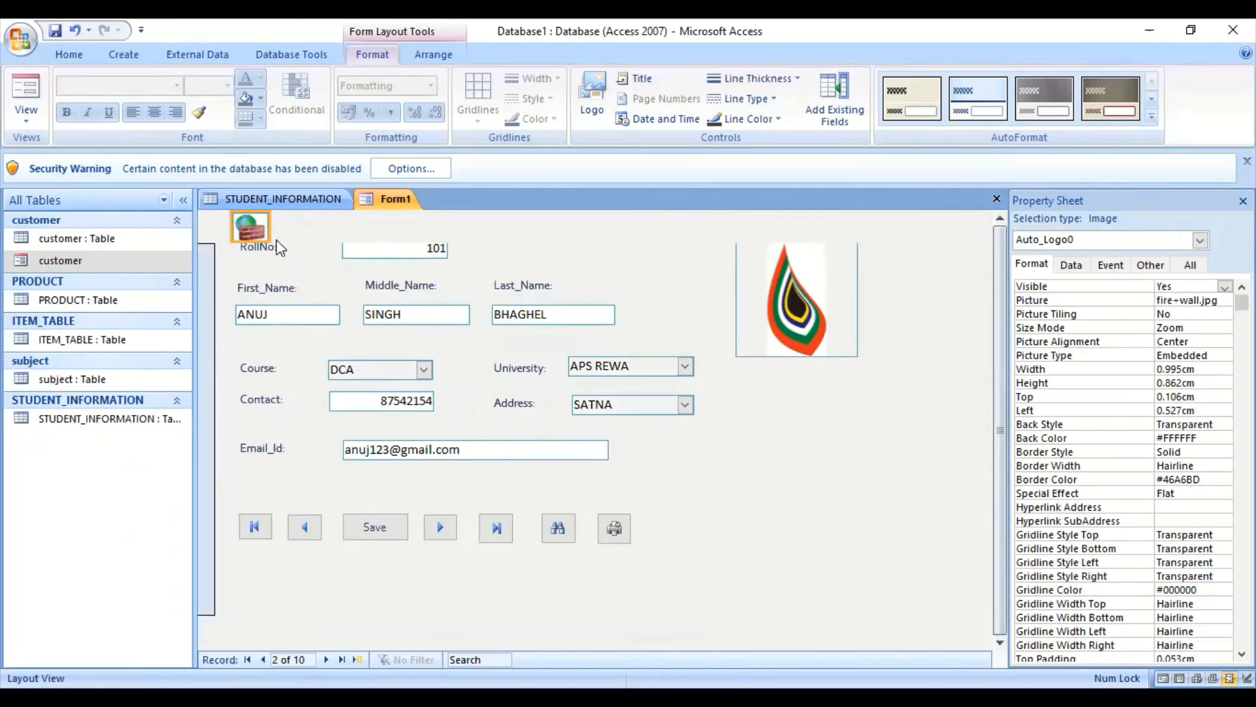
left_click_drag(265, 240, 311, 305)
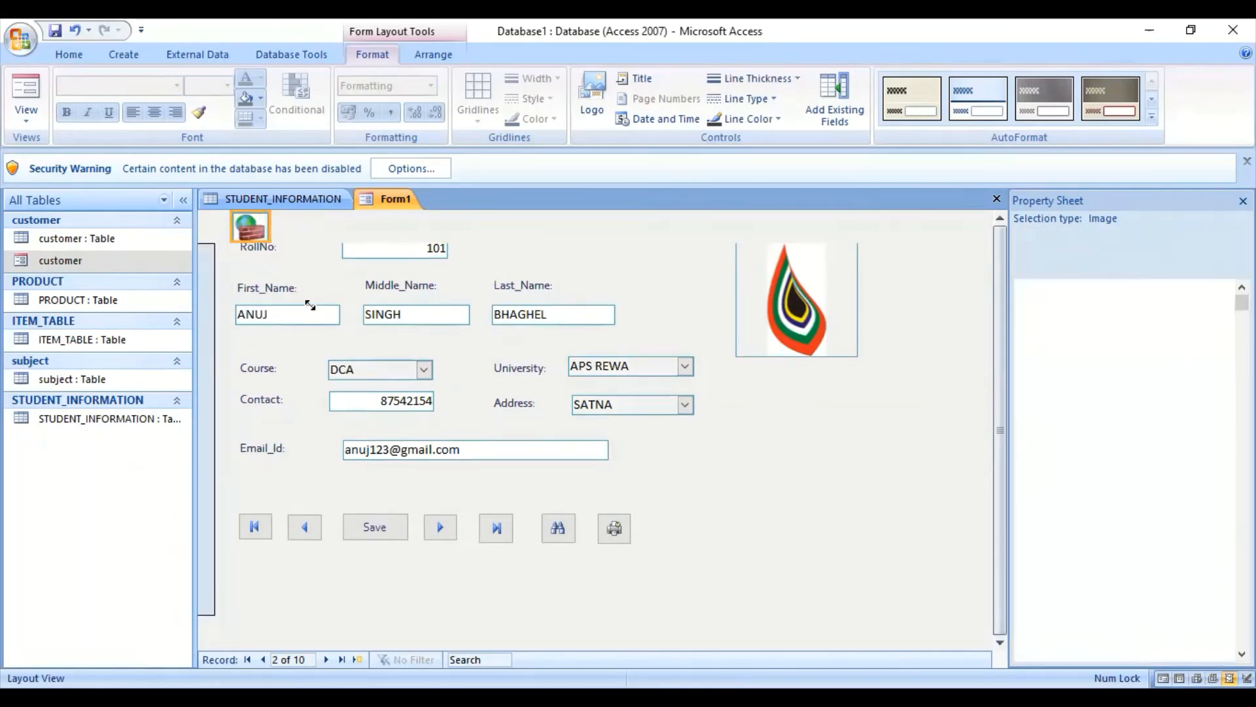
left_click(551, 265)
left_click(865, 564)
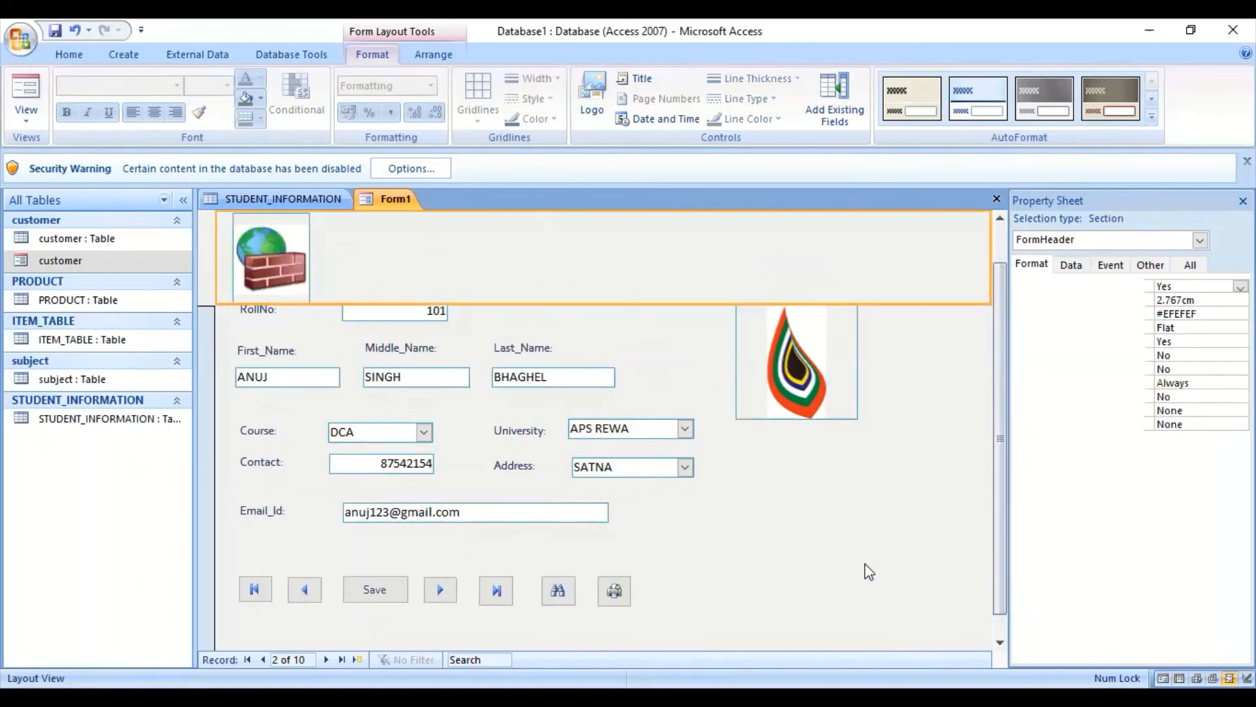
- Switch the form to Form View, test the last-record and next-record buttons, and go back three records with the previous-record button
right_click(371, 199)
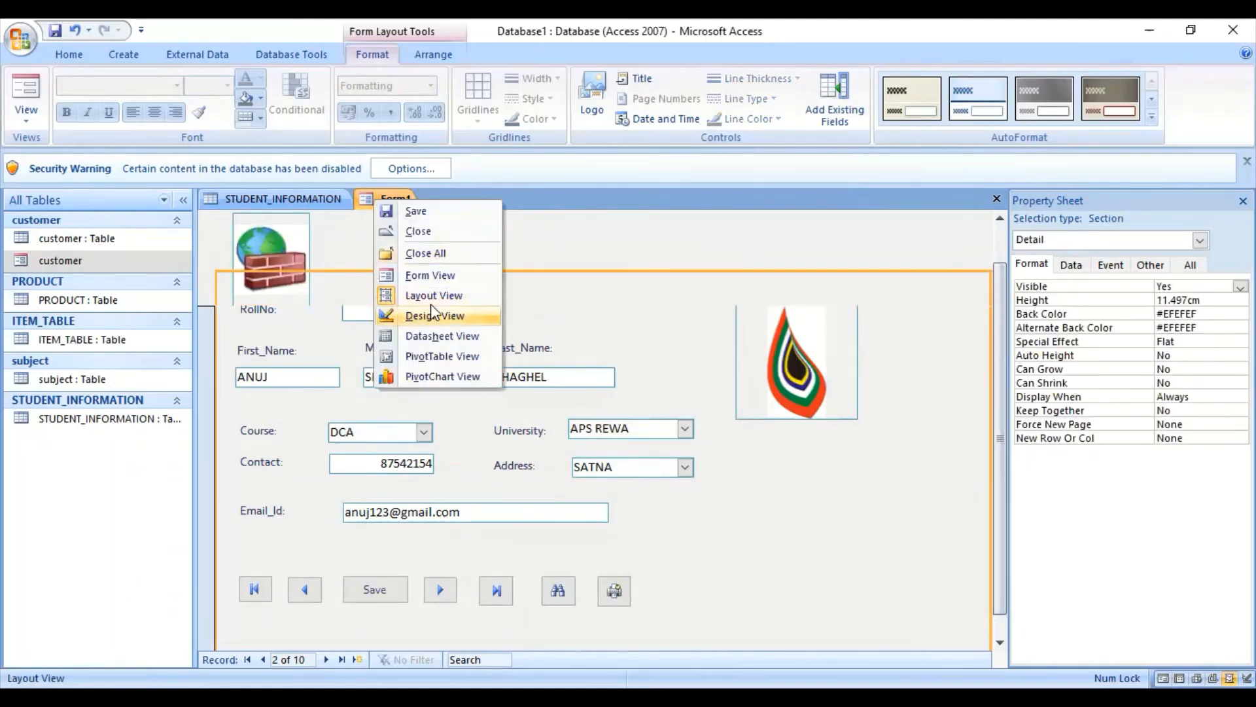
left_click(419, 276)
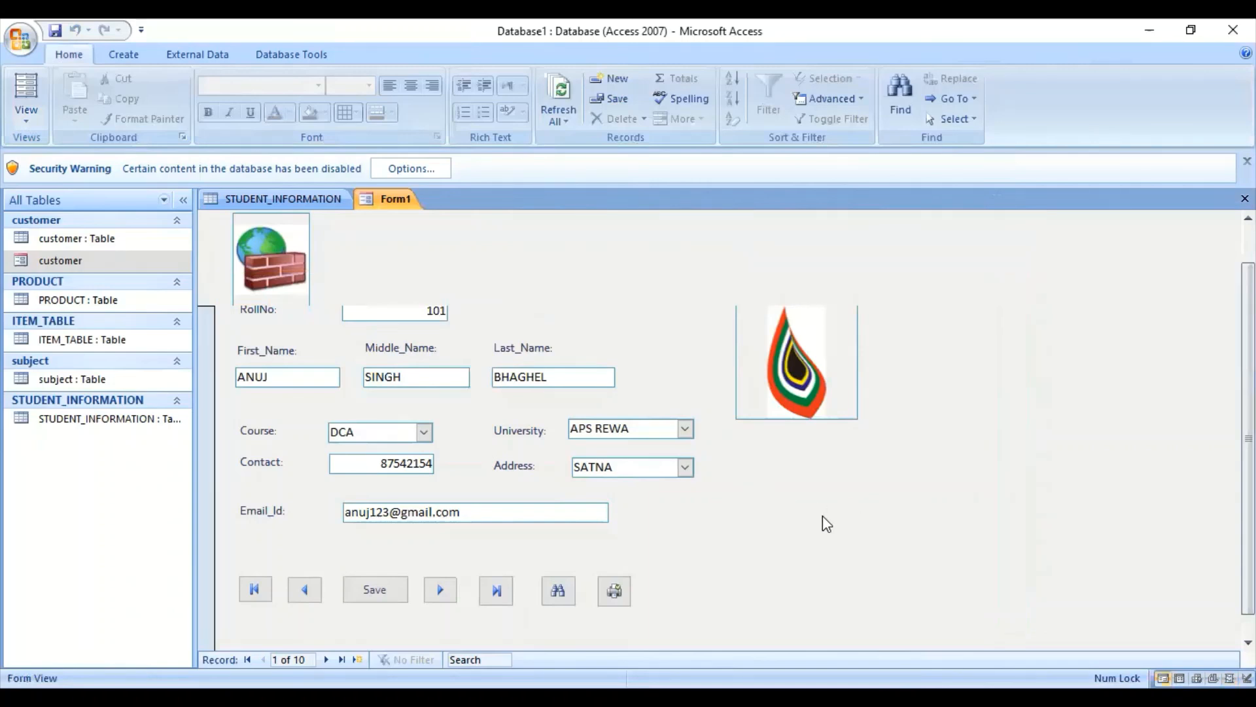
left_click(496, 590)
left_click(441, 590)
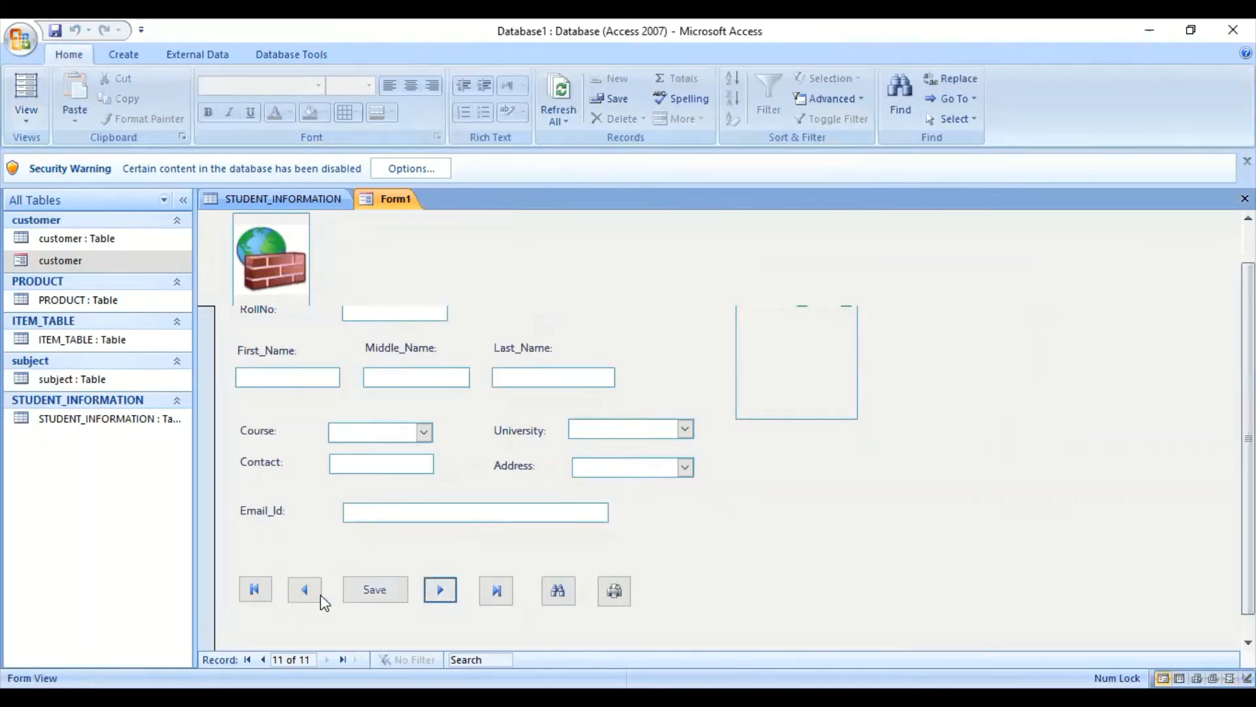
left_click(304, 591)
left_click(305, 592)
left_click(305, 592)
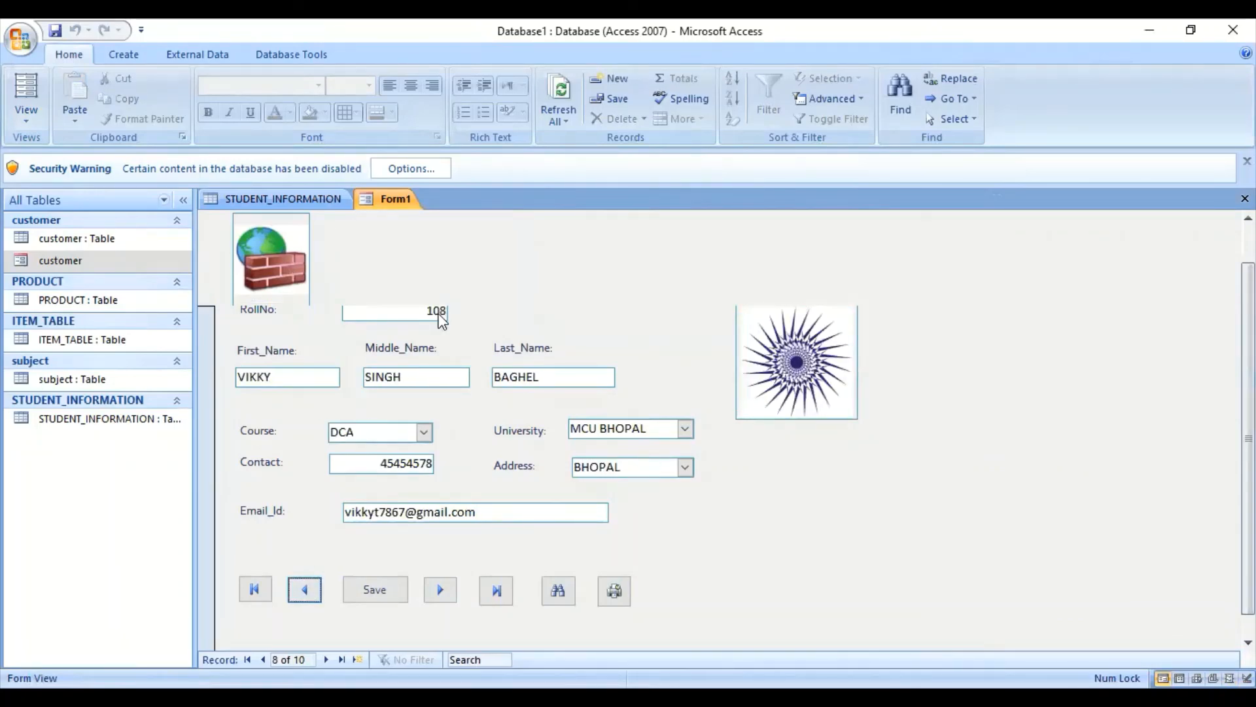
- Return the form to Layout View and select the last-record button, followed by the next-record button
right_click(387, 198)
left_click(434, 292)
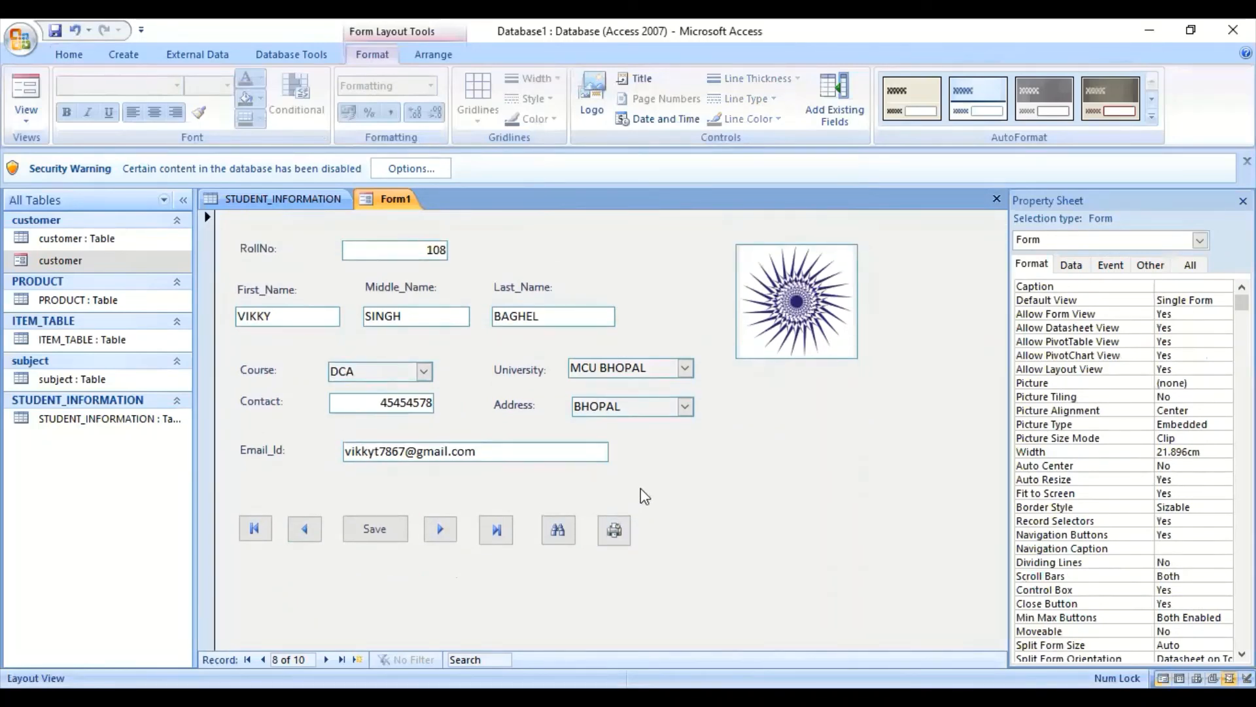
left_click(495, 531)
left_click(441, 530)
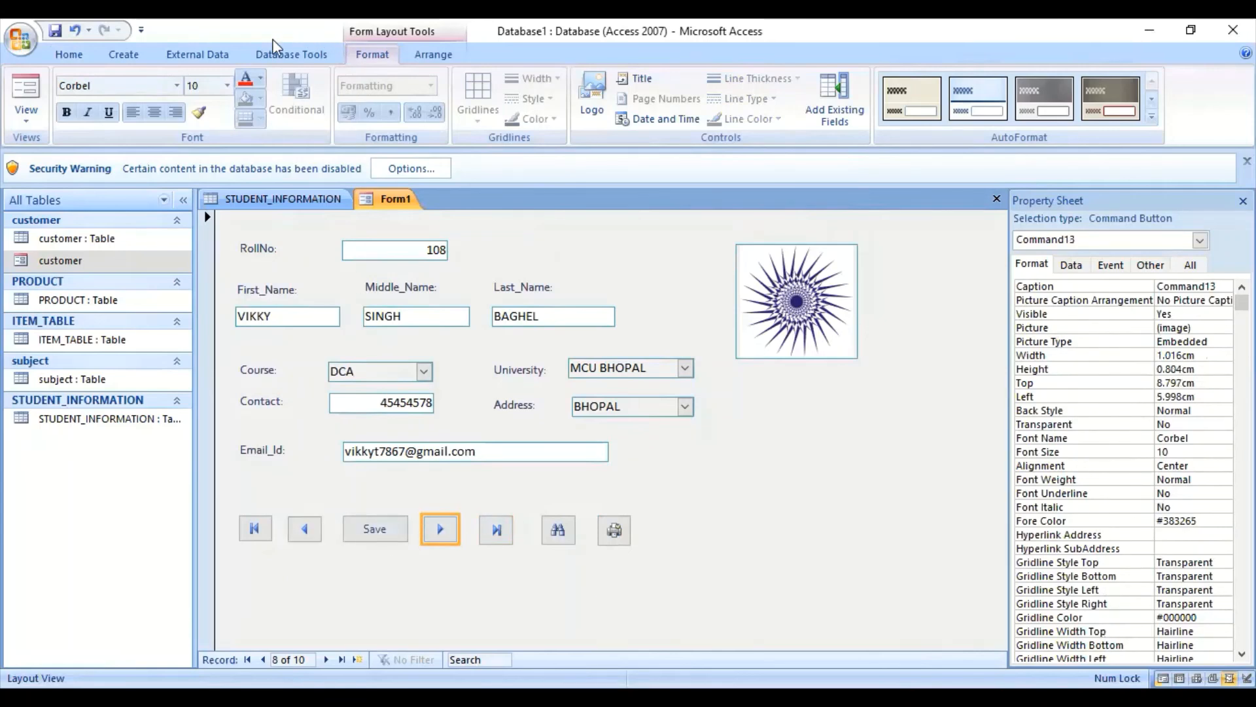
- Look over the additional form types and create a split form based on Form1
left_click(136, 56)
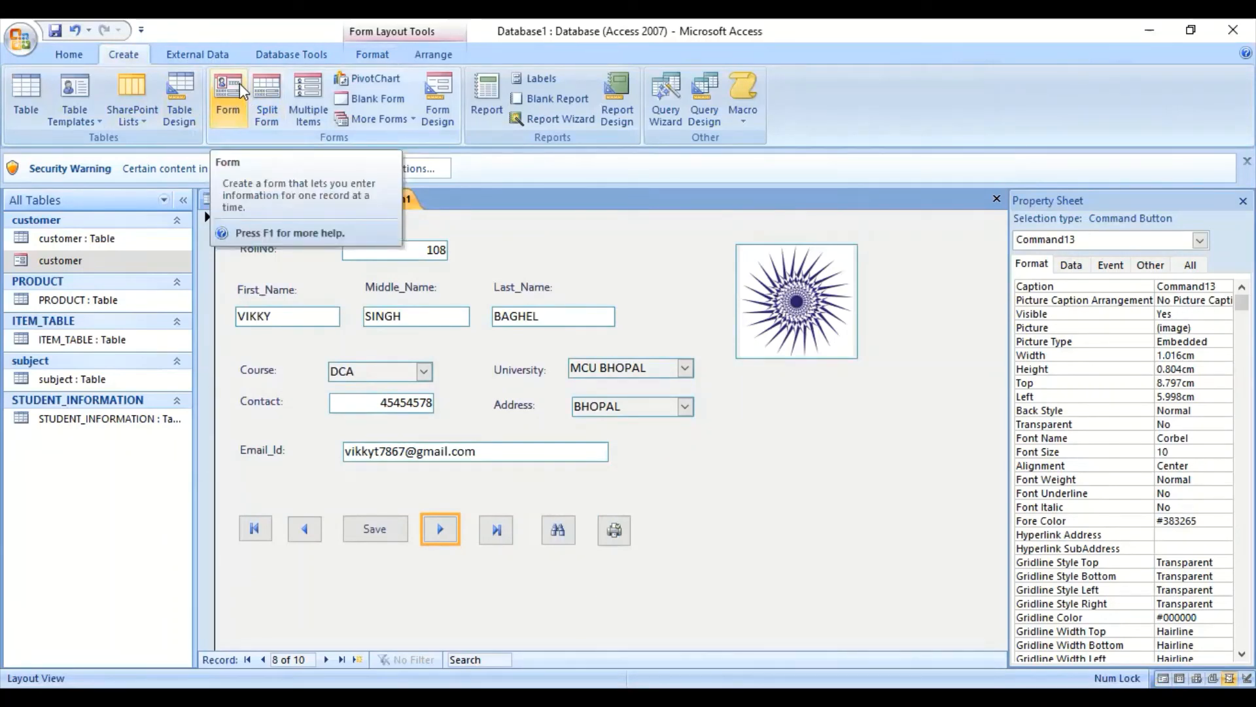
left_click(406, 120)
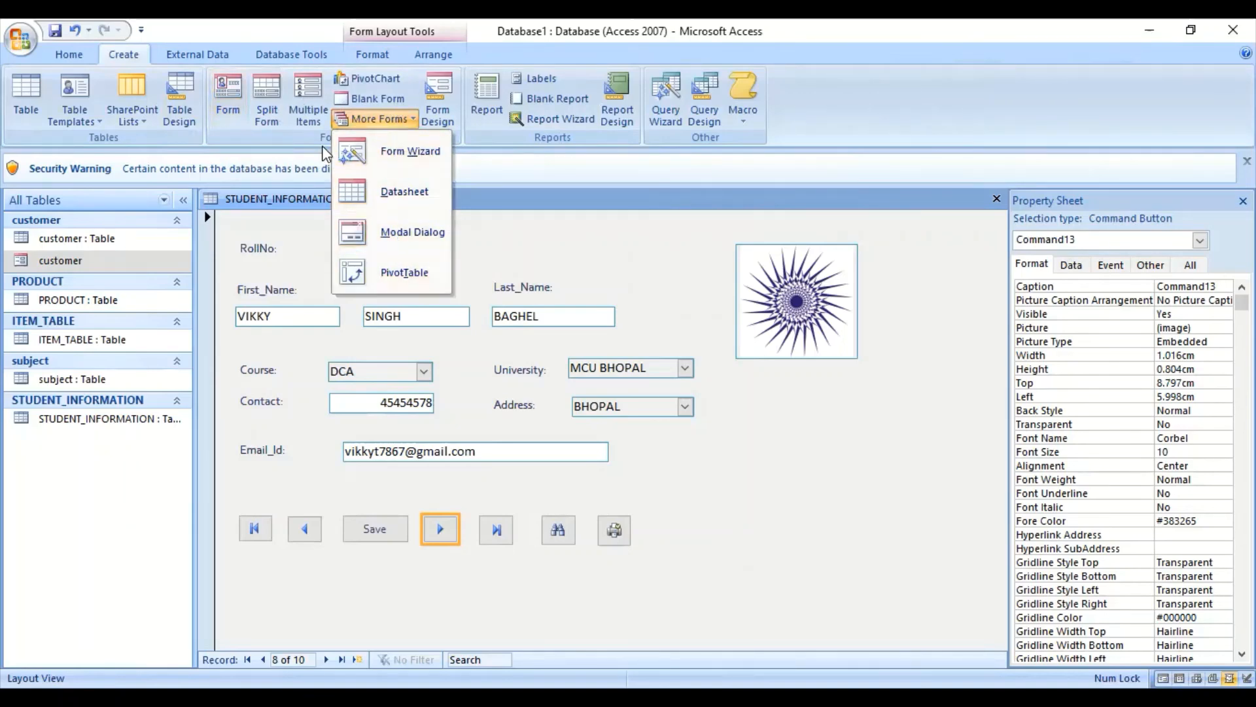
left_click(268, 105)
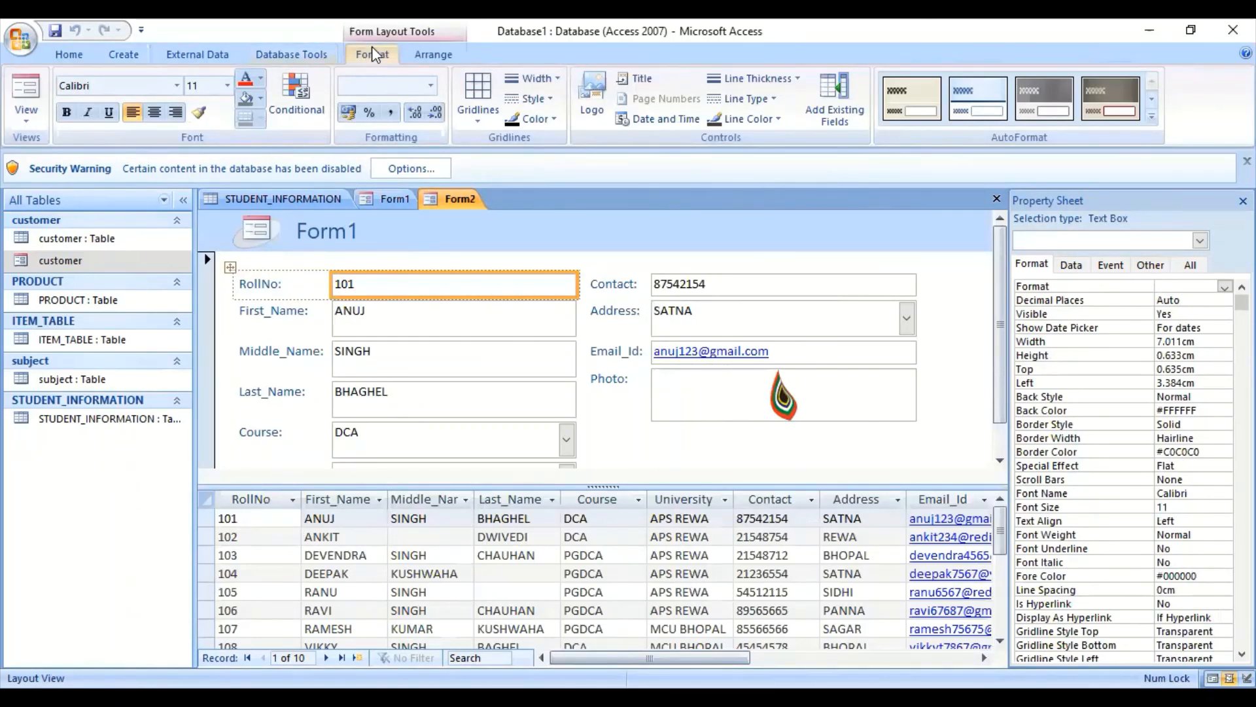
- Start the Form Wizard with the customer table as source and try to finish it without selecting any fields
left_click(124, 63)
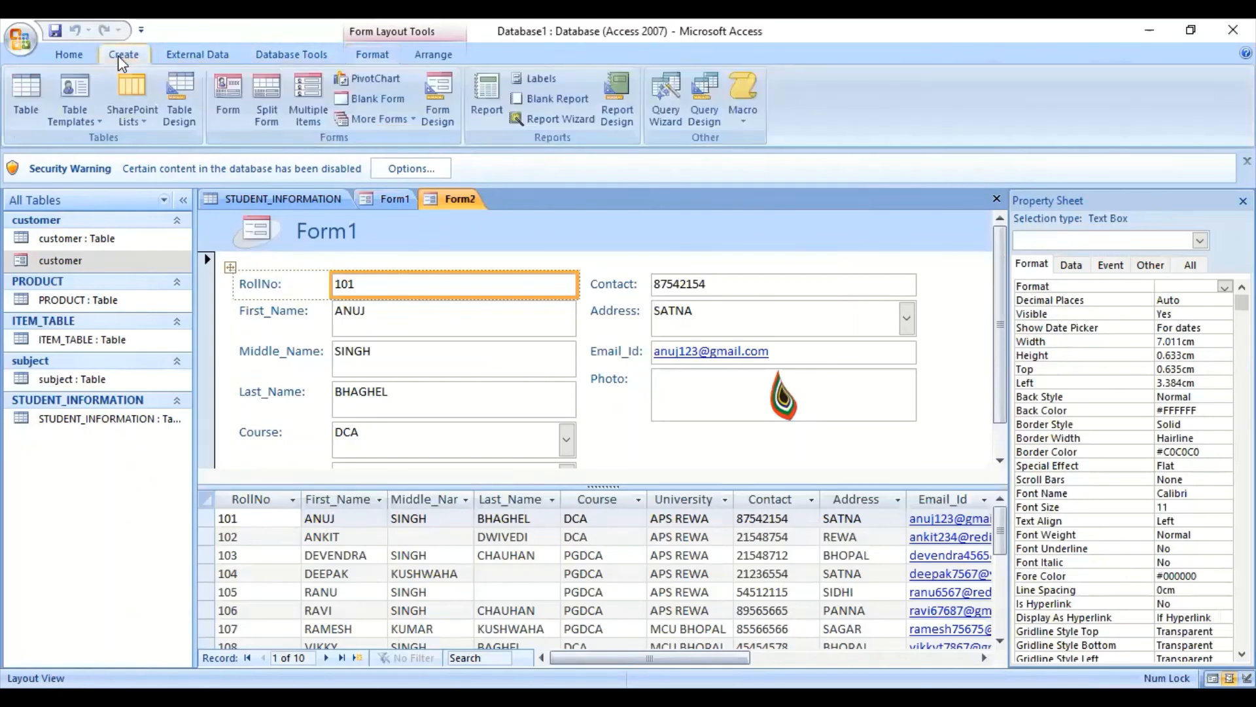
left_click(410, 122)
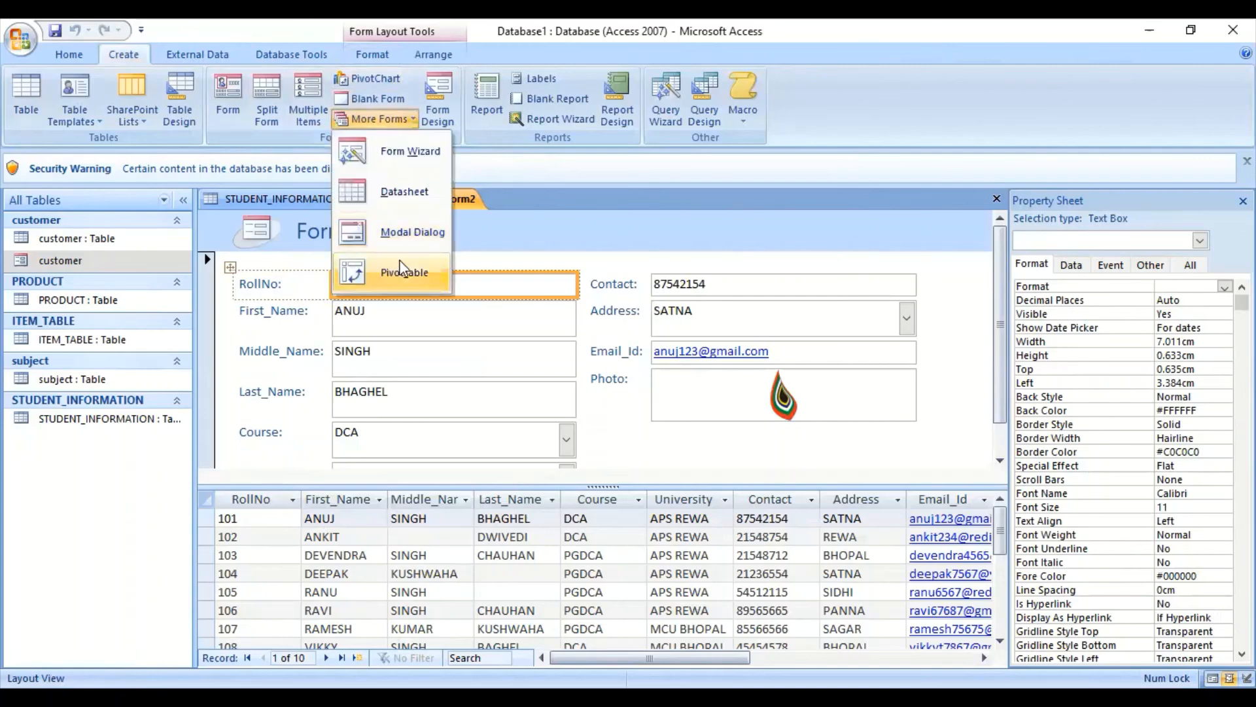
left_click(399, 157)
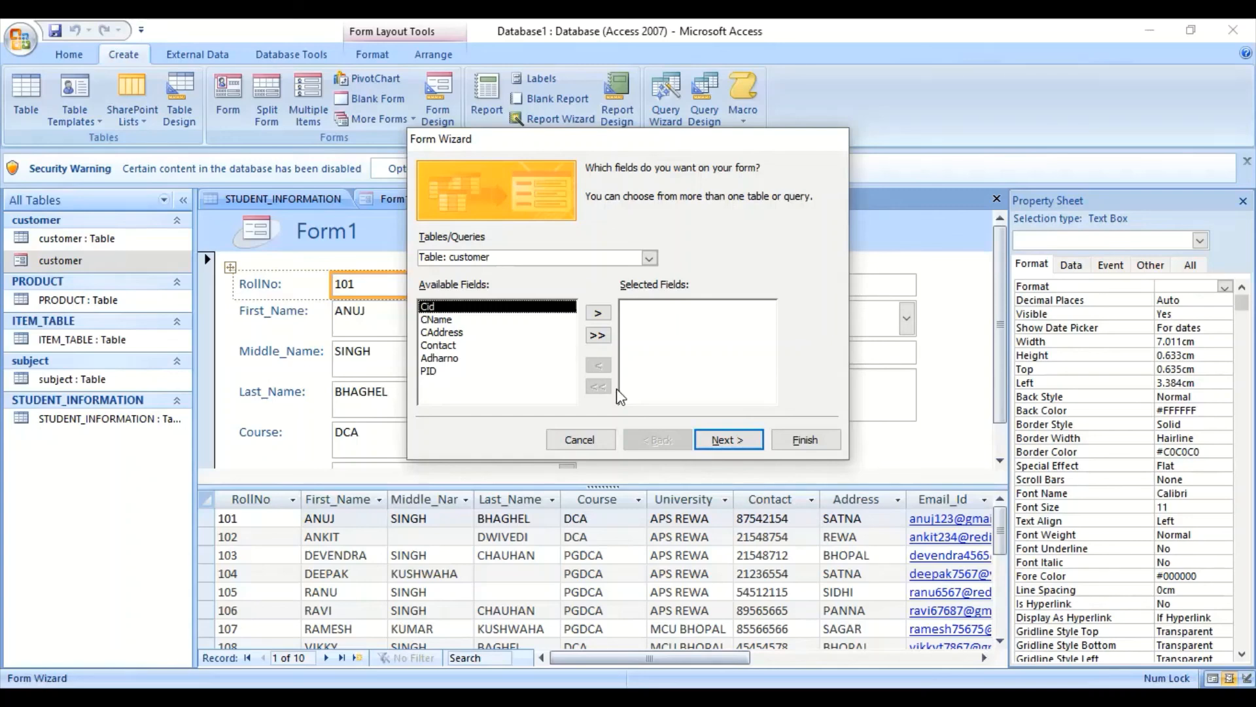
left_click(787, 443)
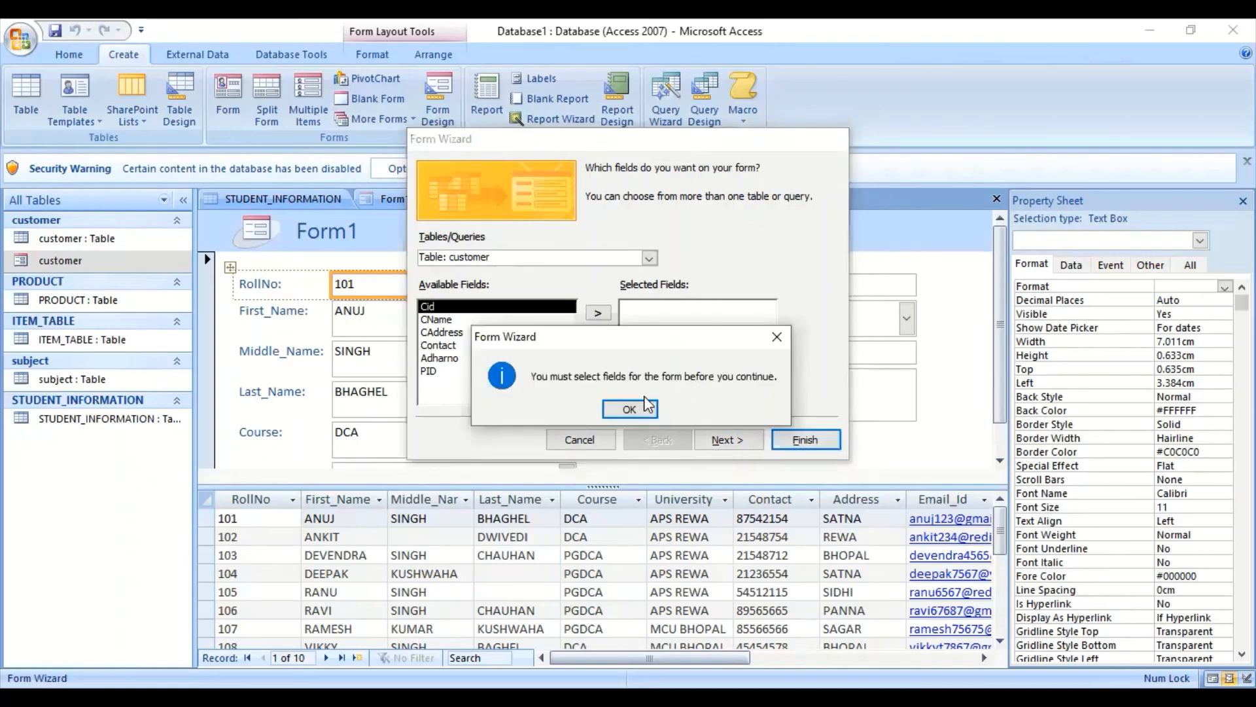